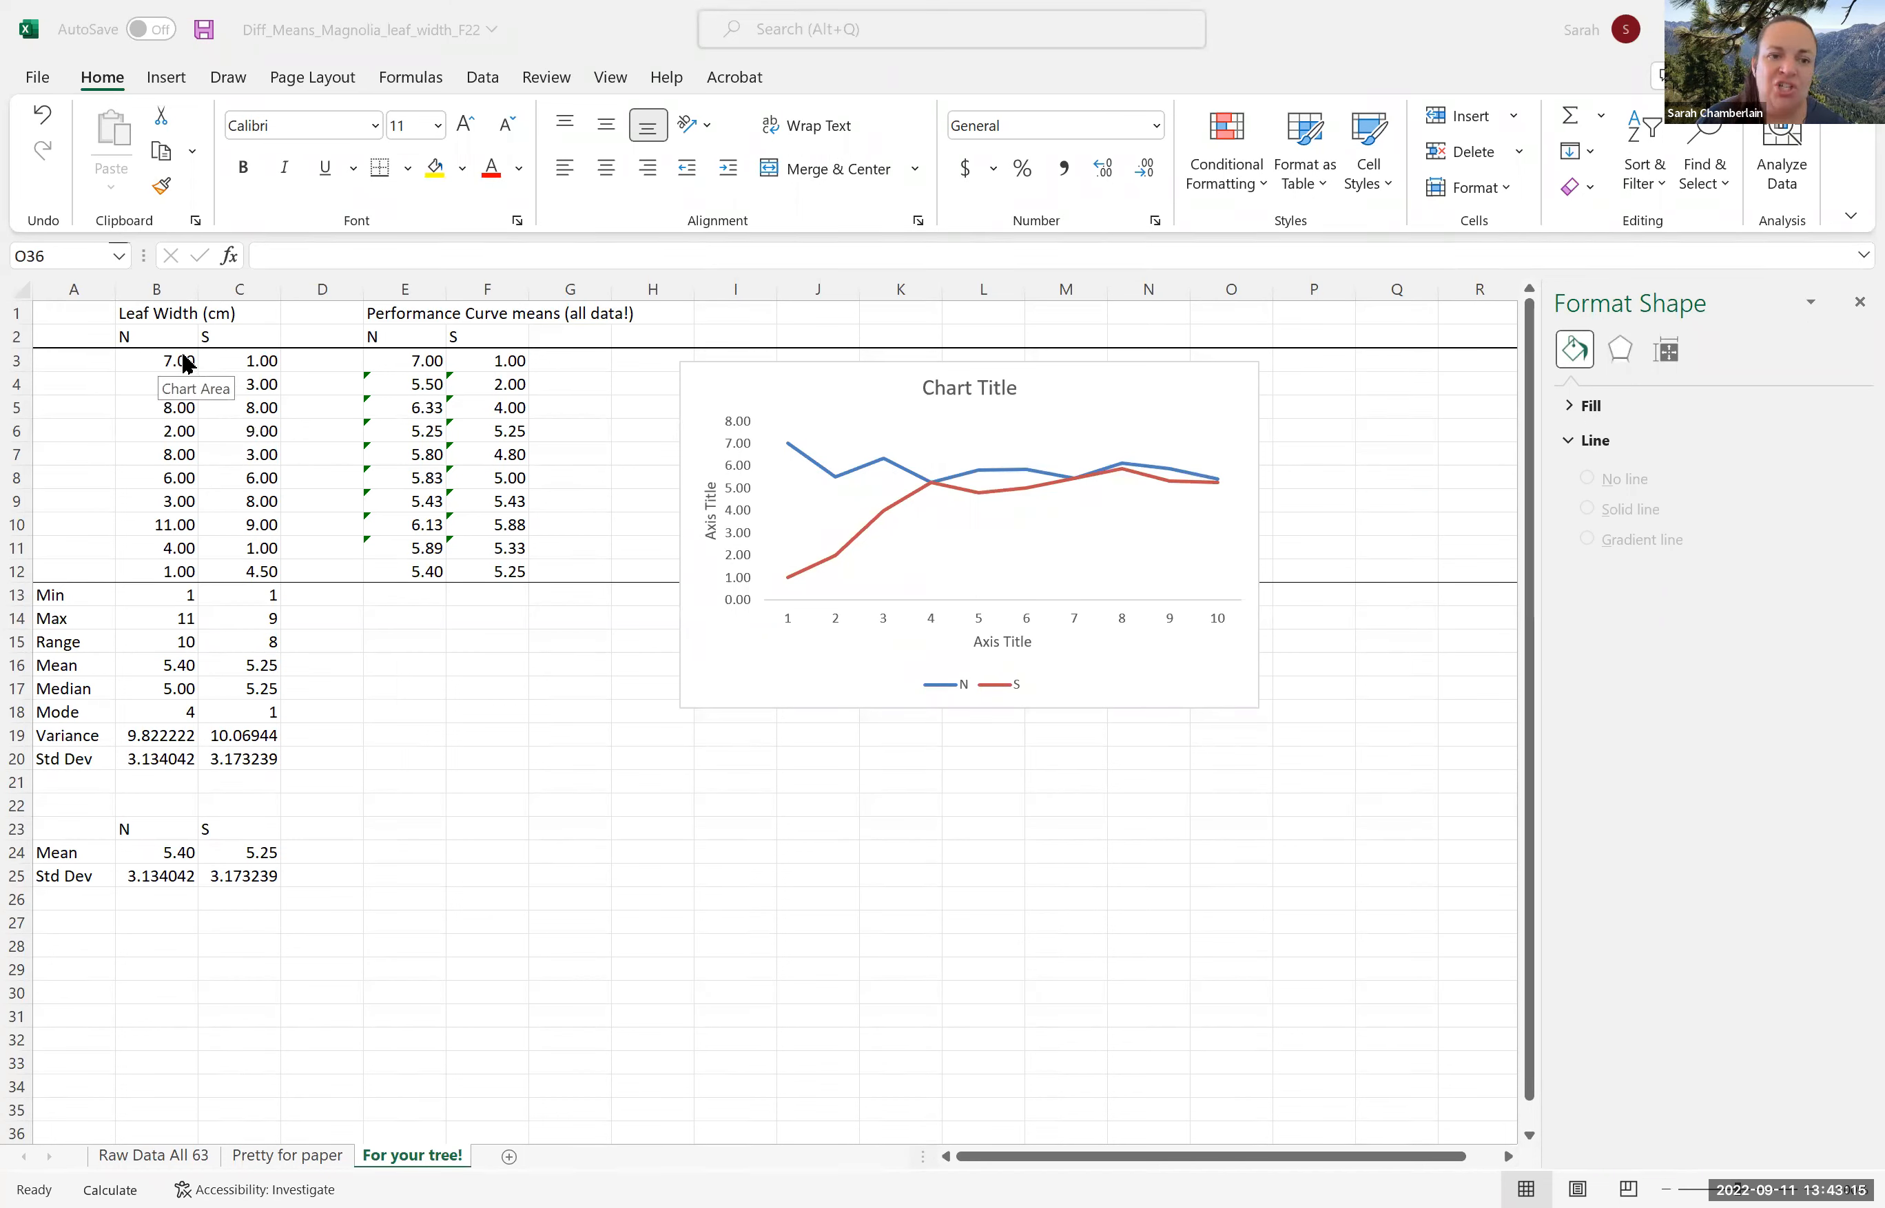
pyautogui.click(206, 356)
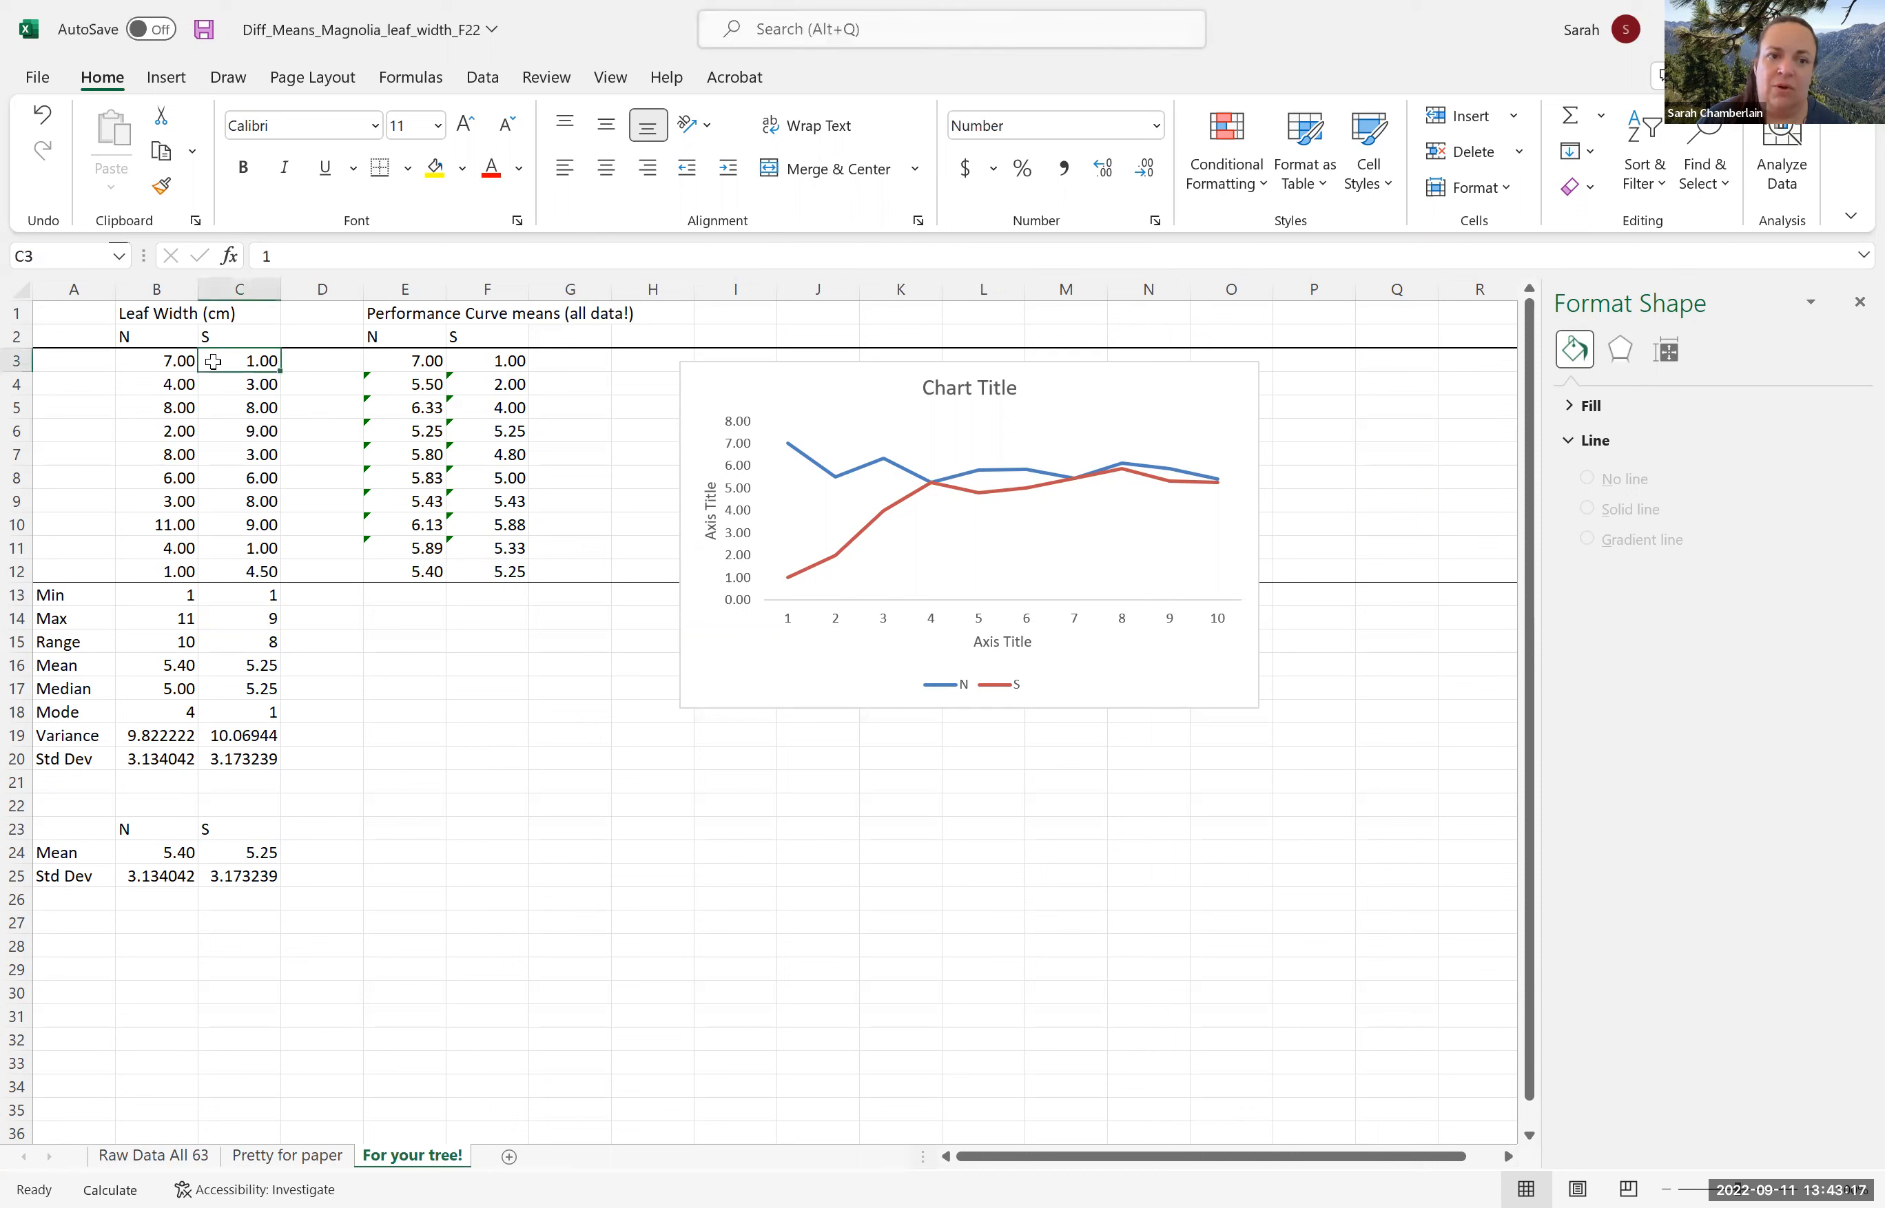
pyautogui.click(190, 361)
pyautogui.click(189, 399)
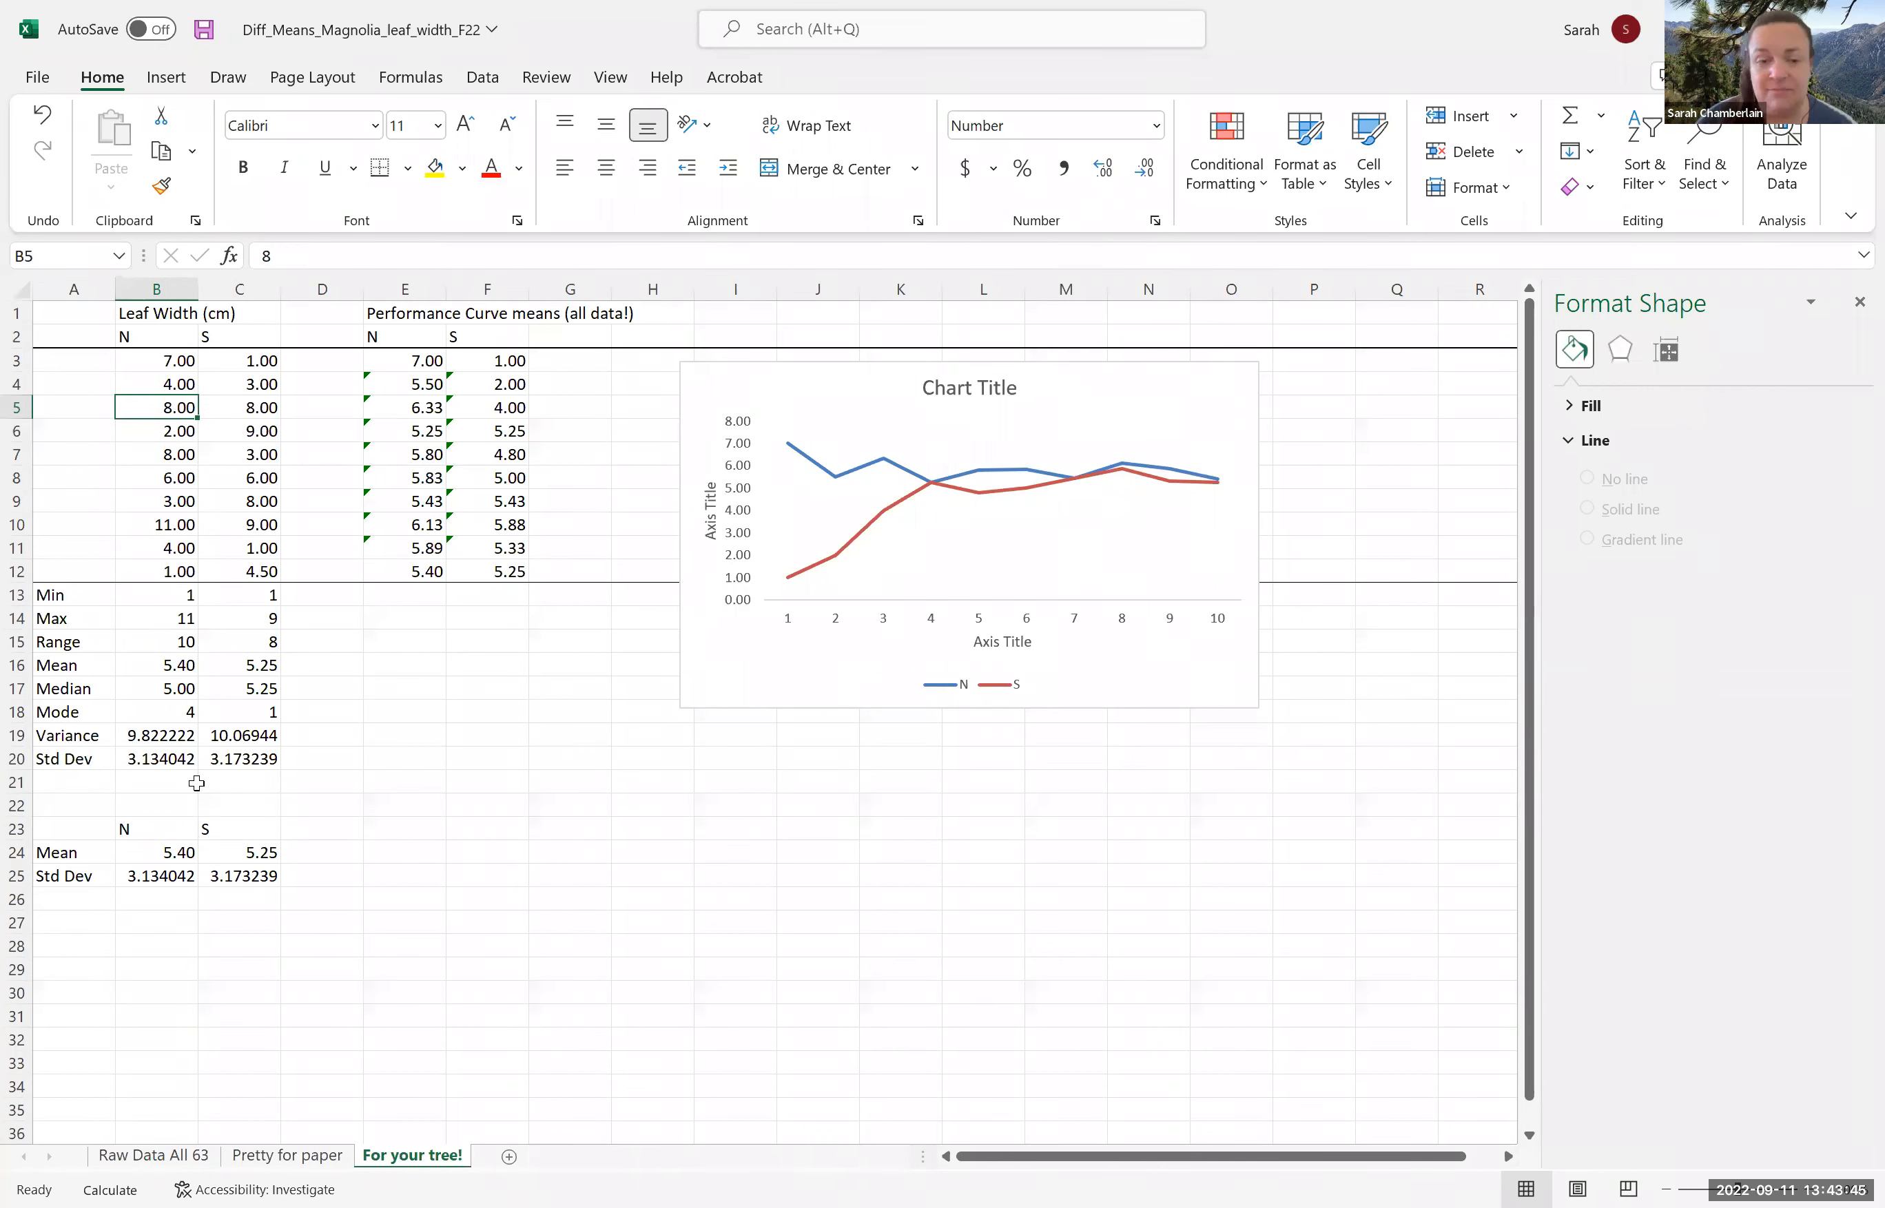
# Clear the existing N and S performance curve means from E3:F12.
pyautogui.click(426, 366)
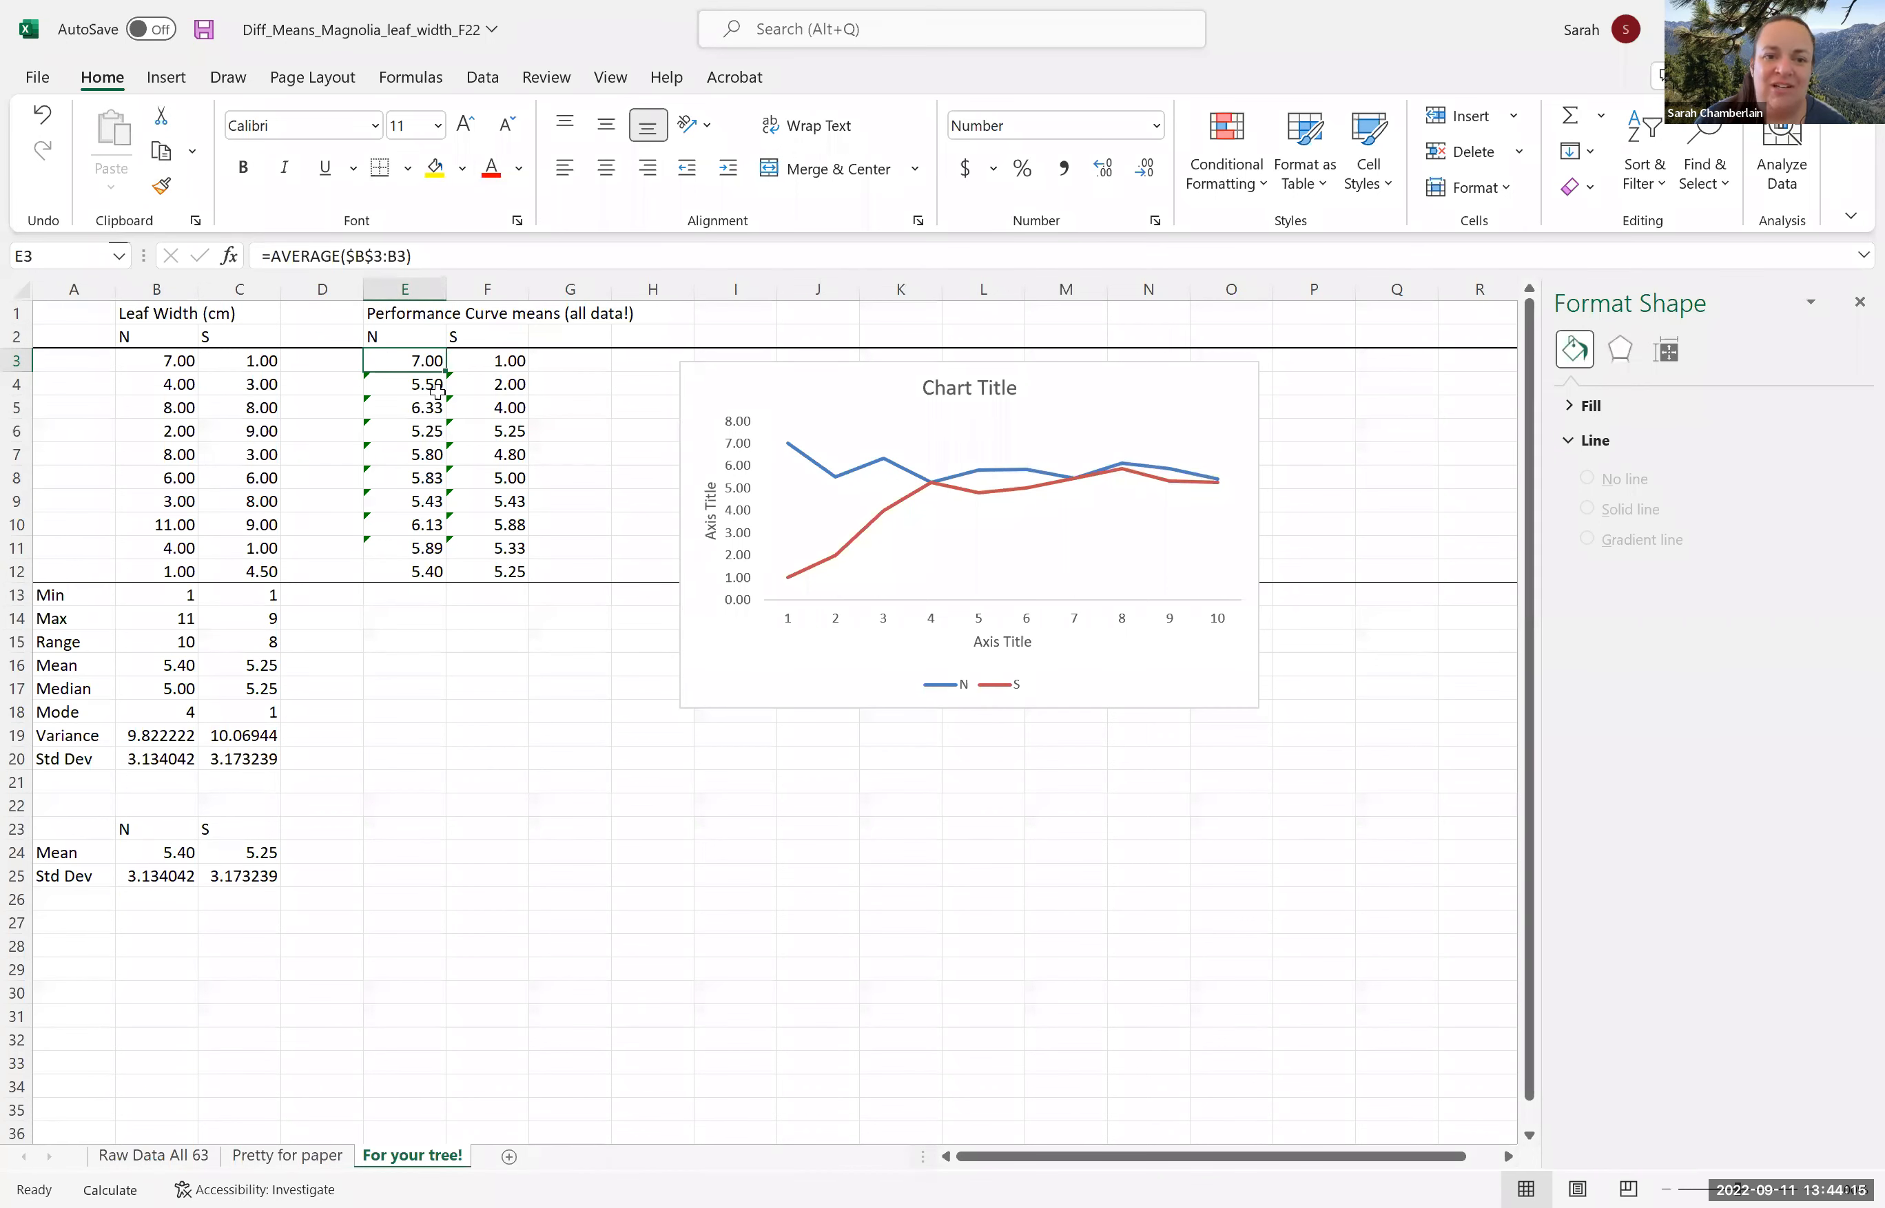
pyautogui.moveTo(507, 566); pyautogui.dragTo(497, 548)
pyautogui.moveTo(400, 399); pyautogui.dragTo(404, 366)
pyautogui.press('Delete')
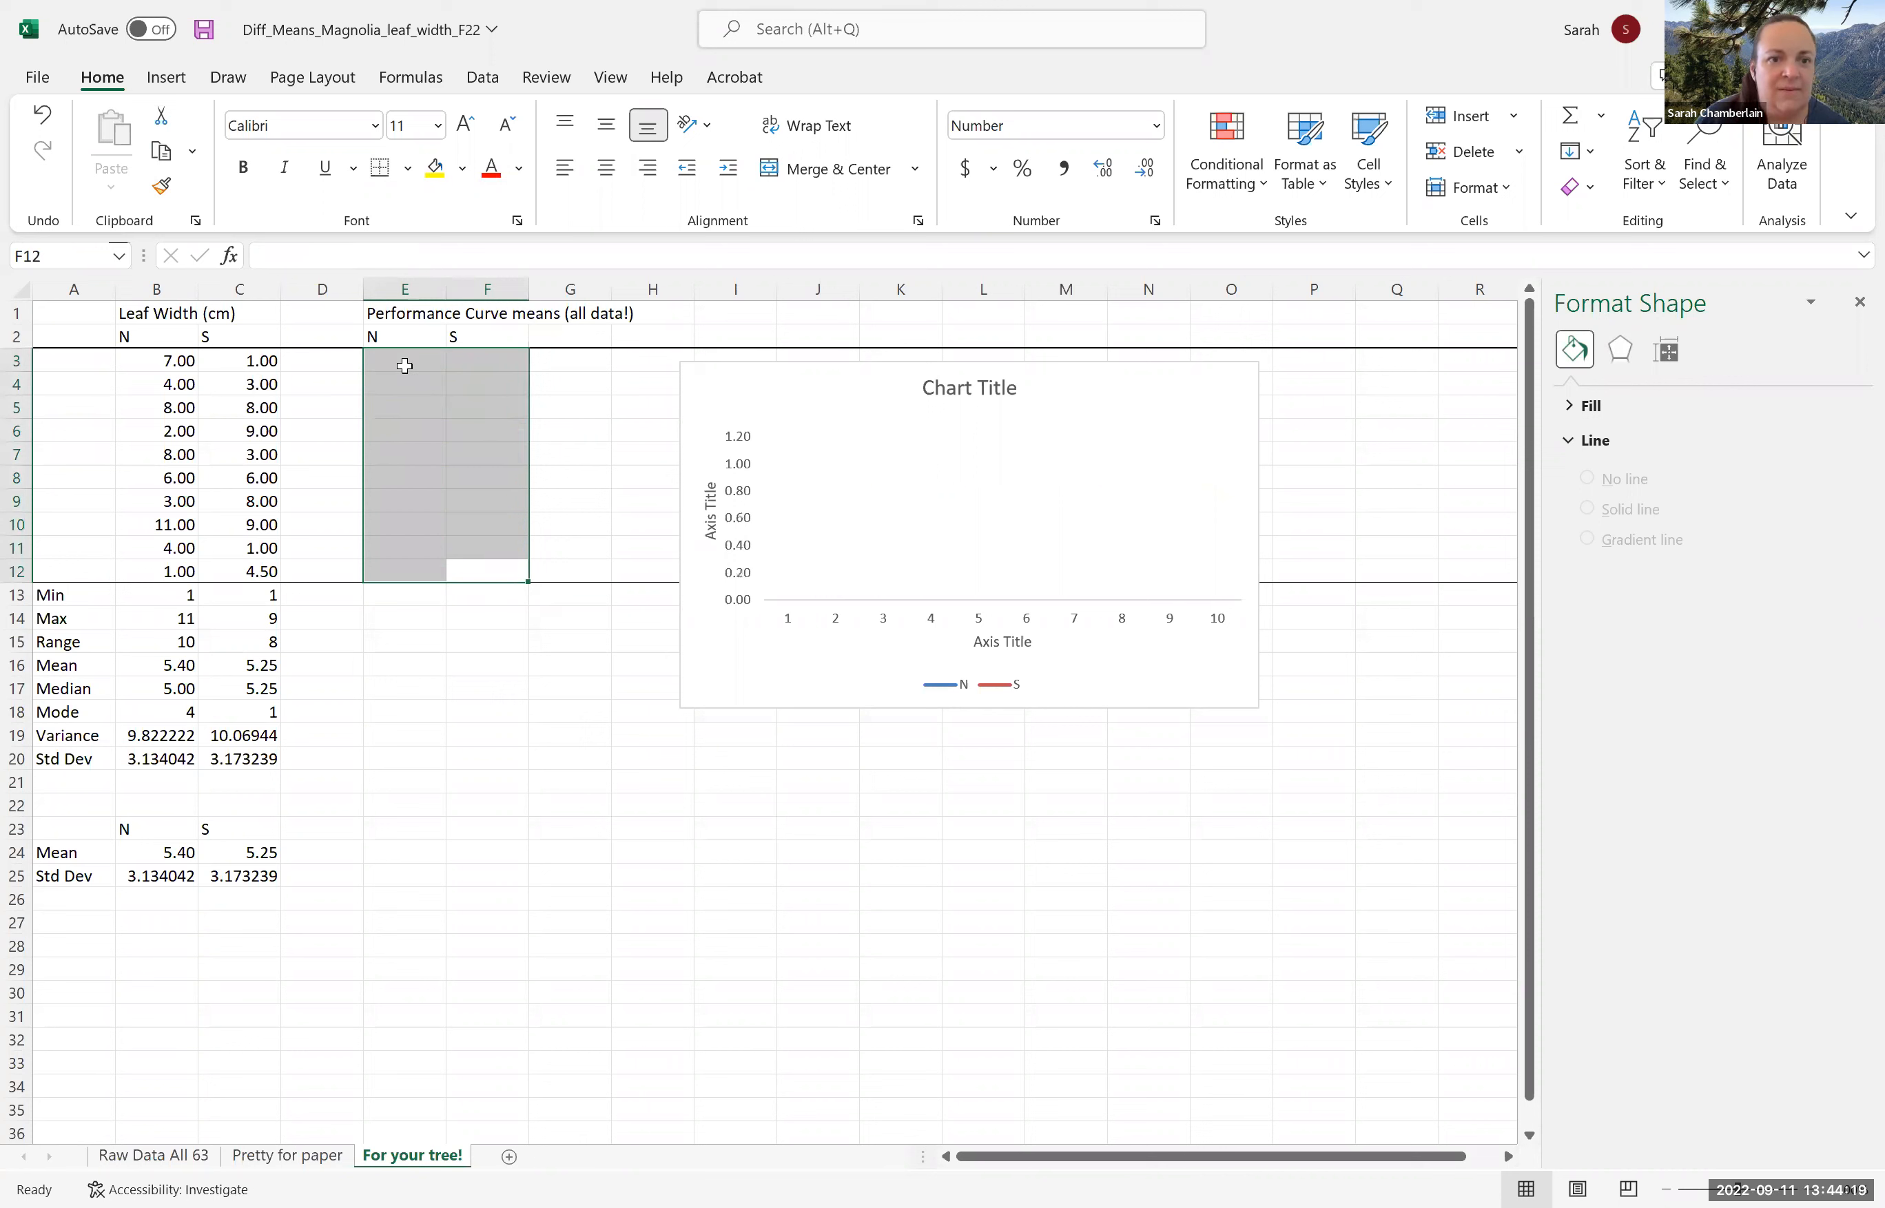
# Write the formula =average(B3:B3) in E3 for the first N performance curve mean.
pyautogui.click(404, 367)
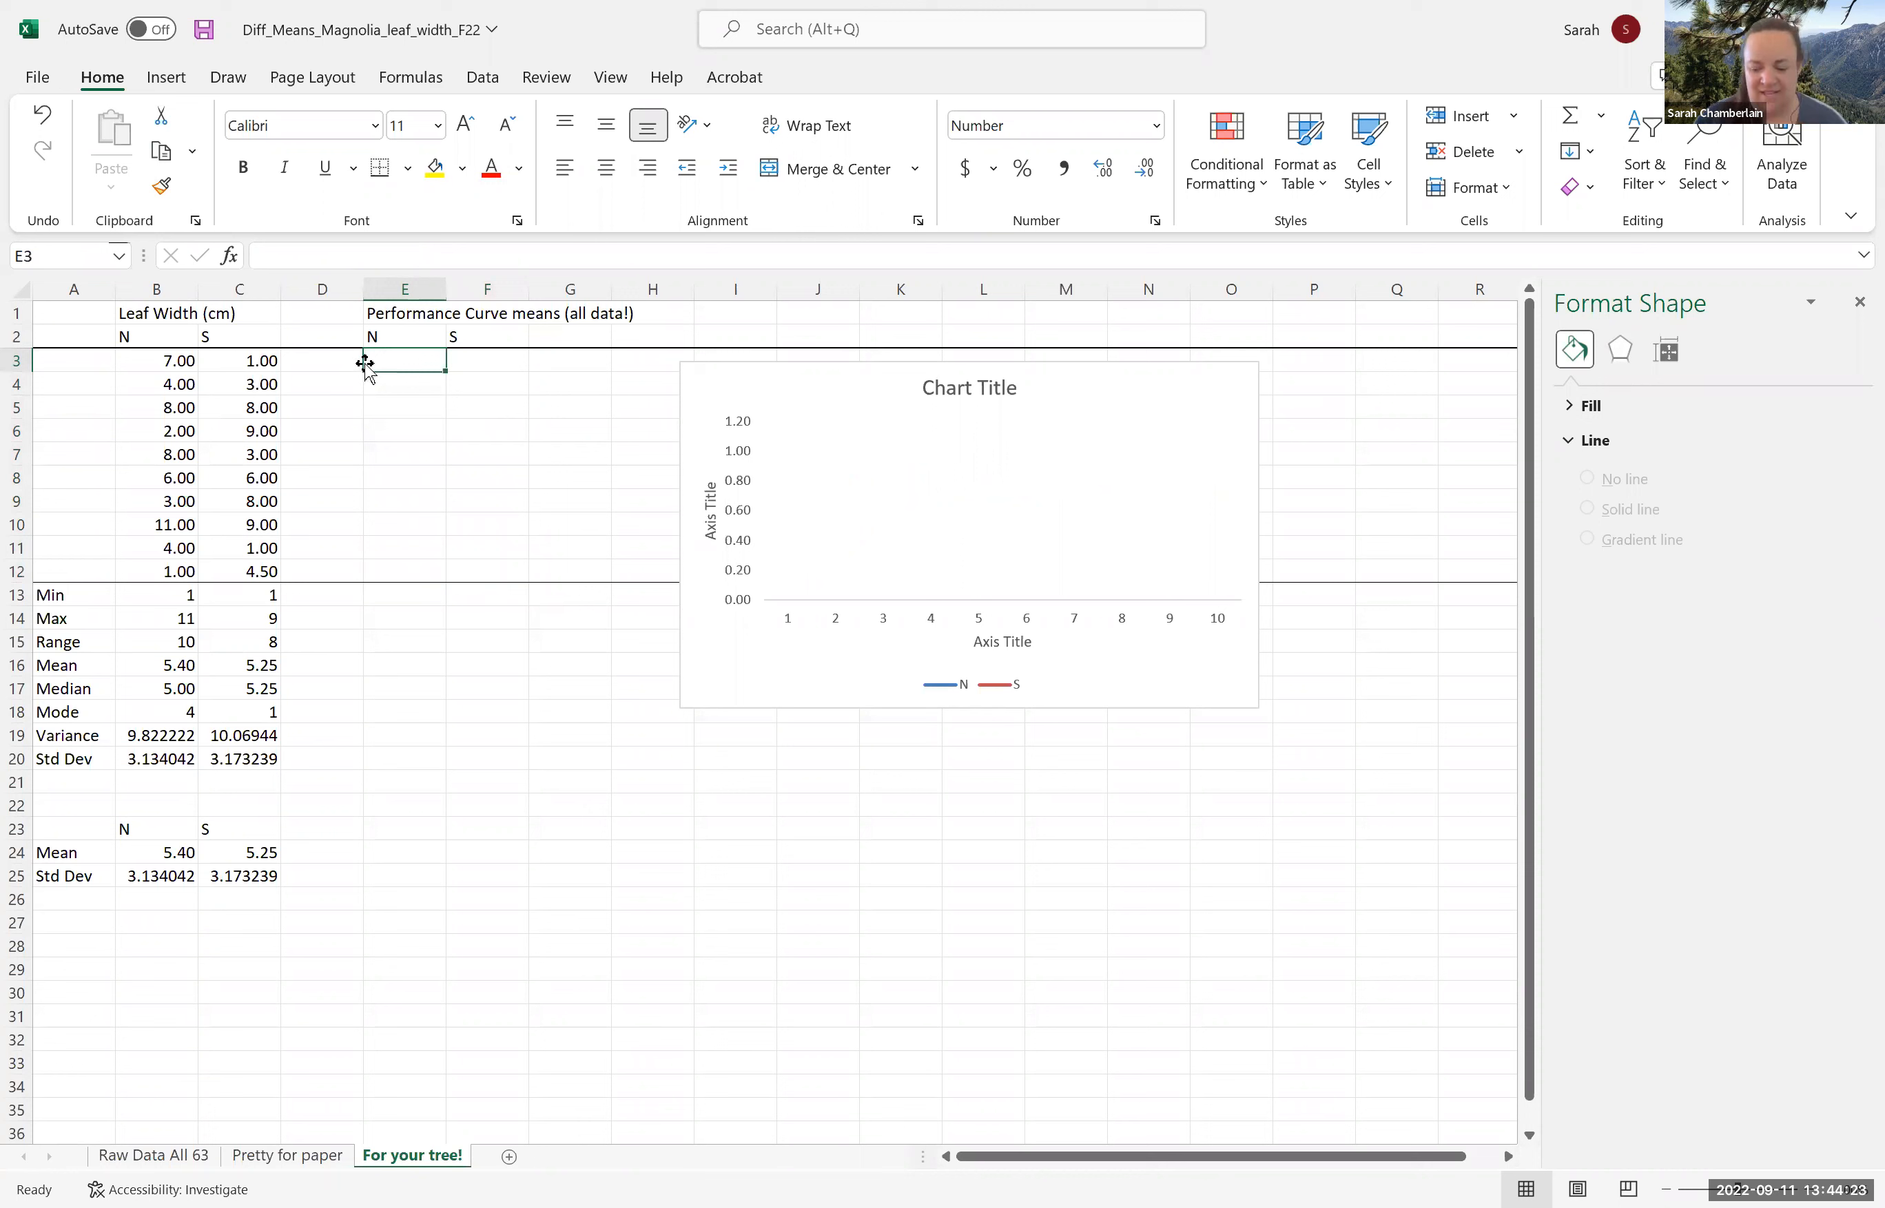
pyautogui.write('=')
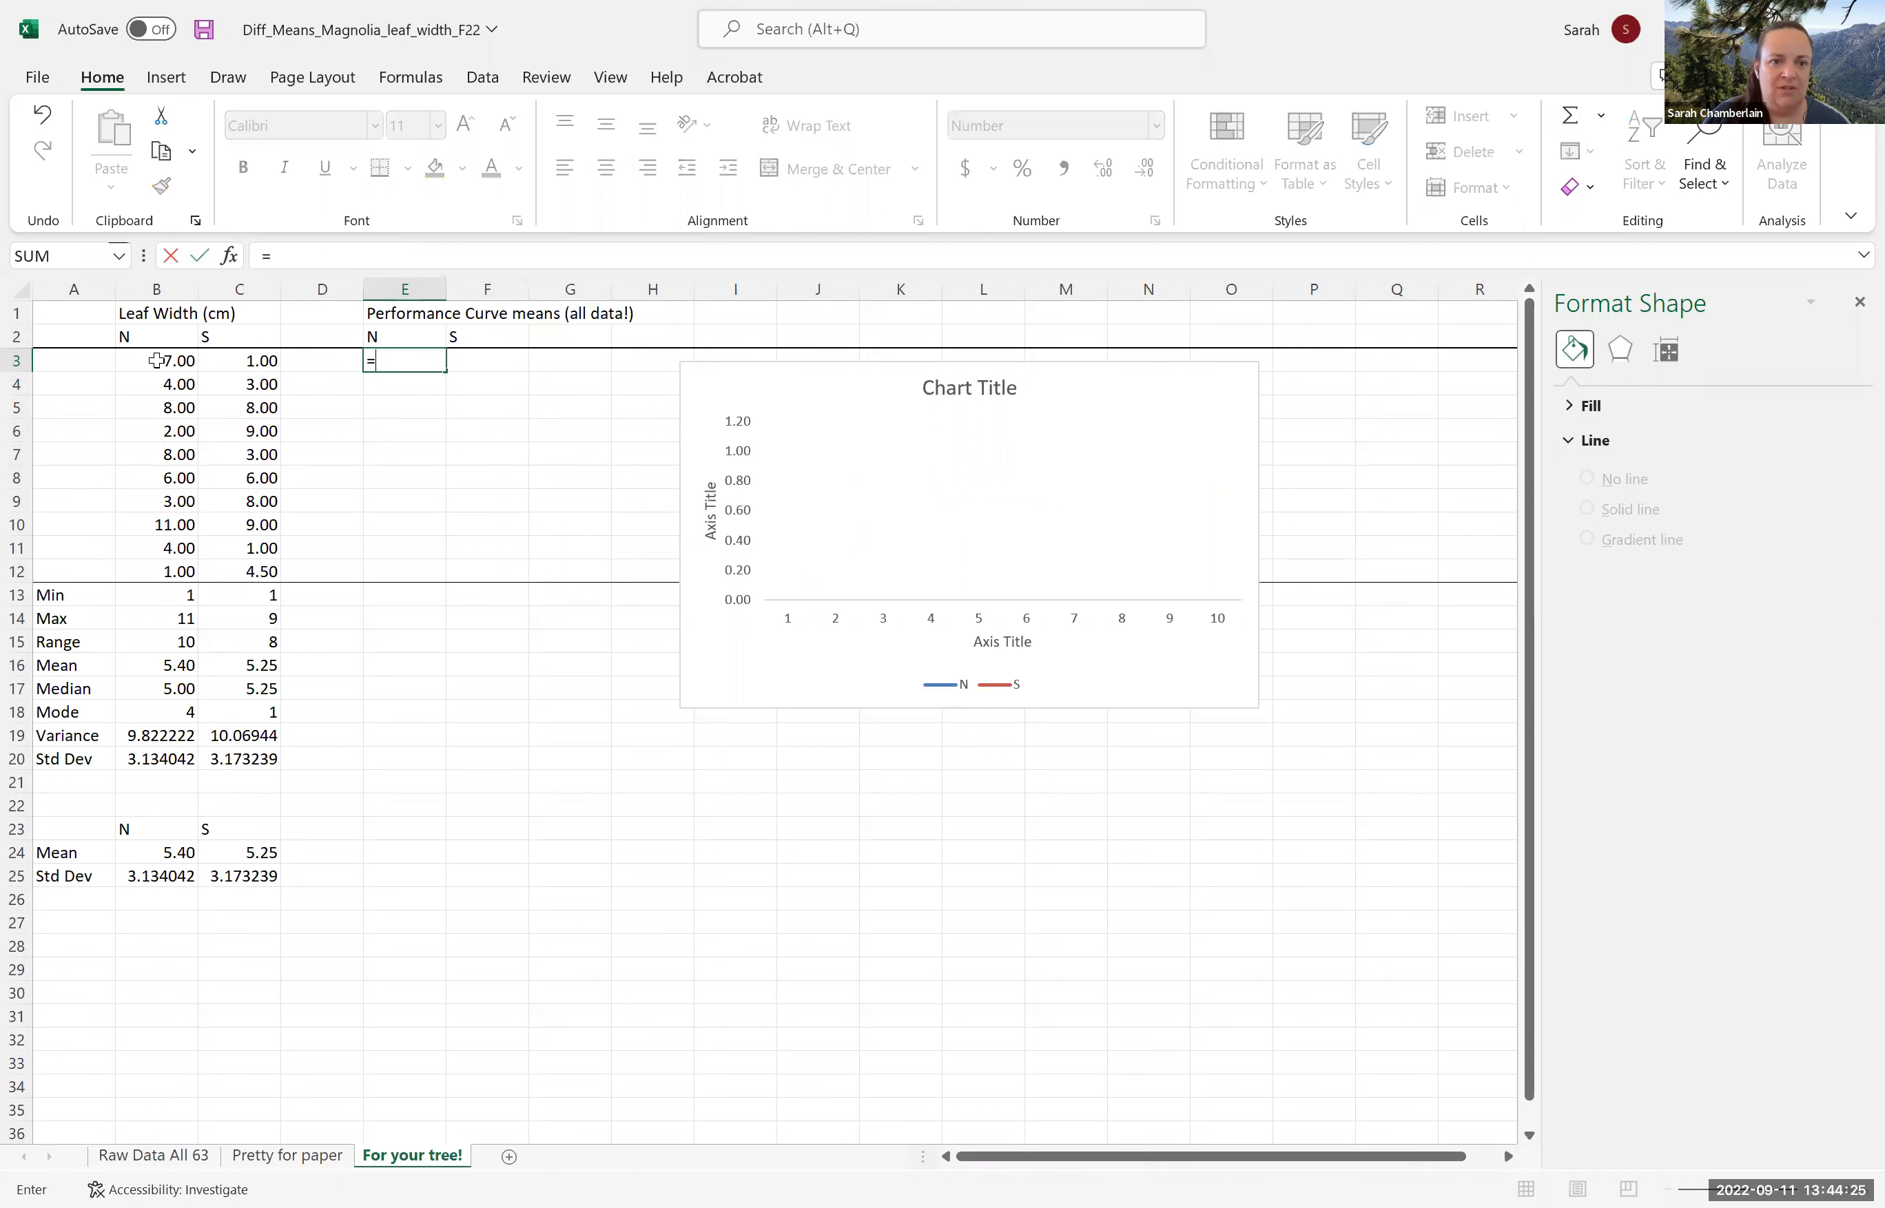
pyautogui.click(155, 360)
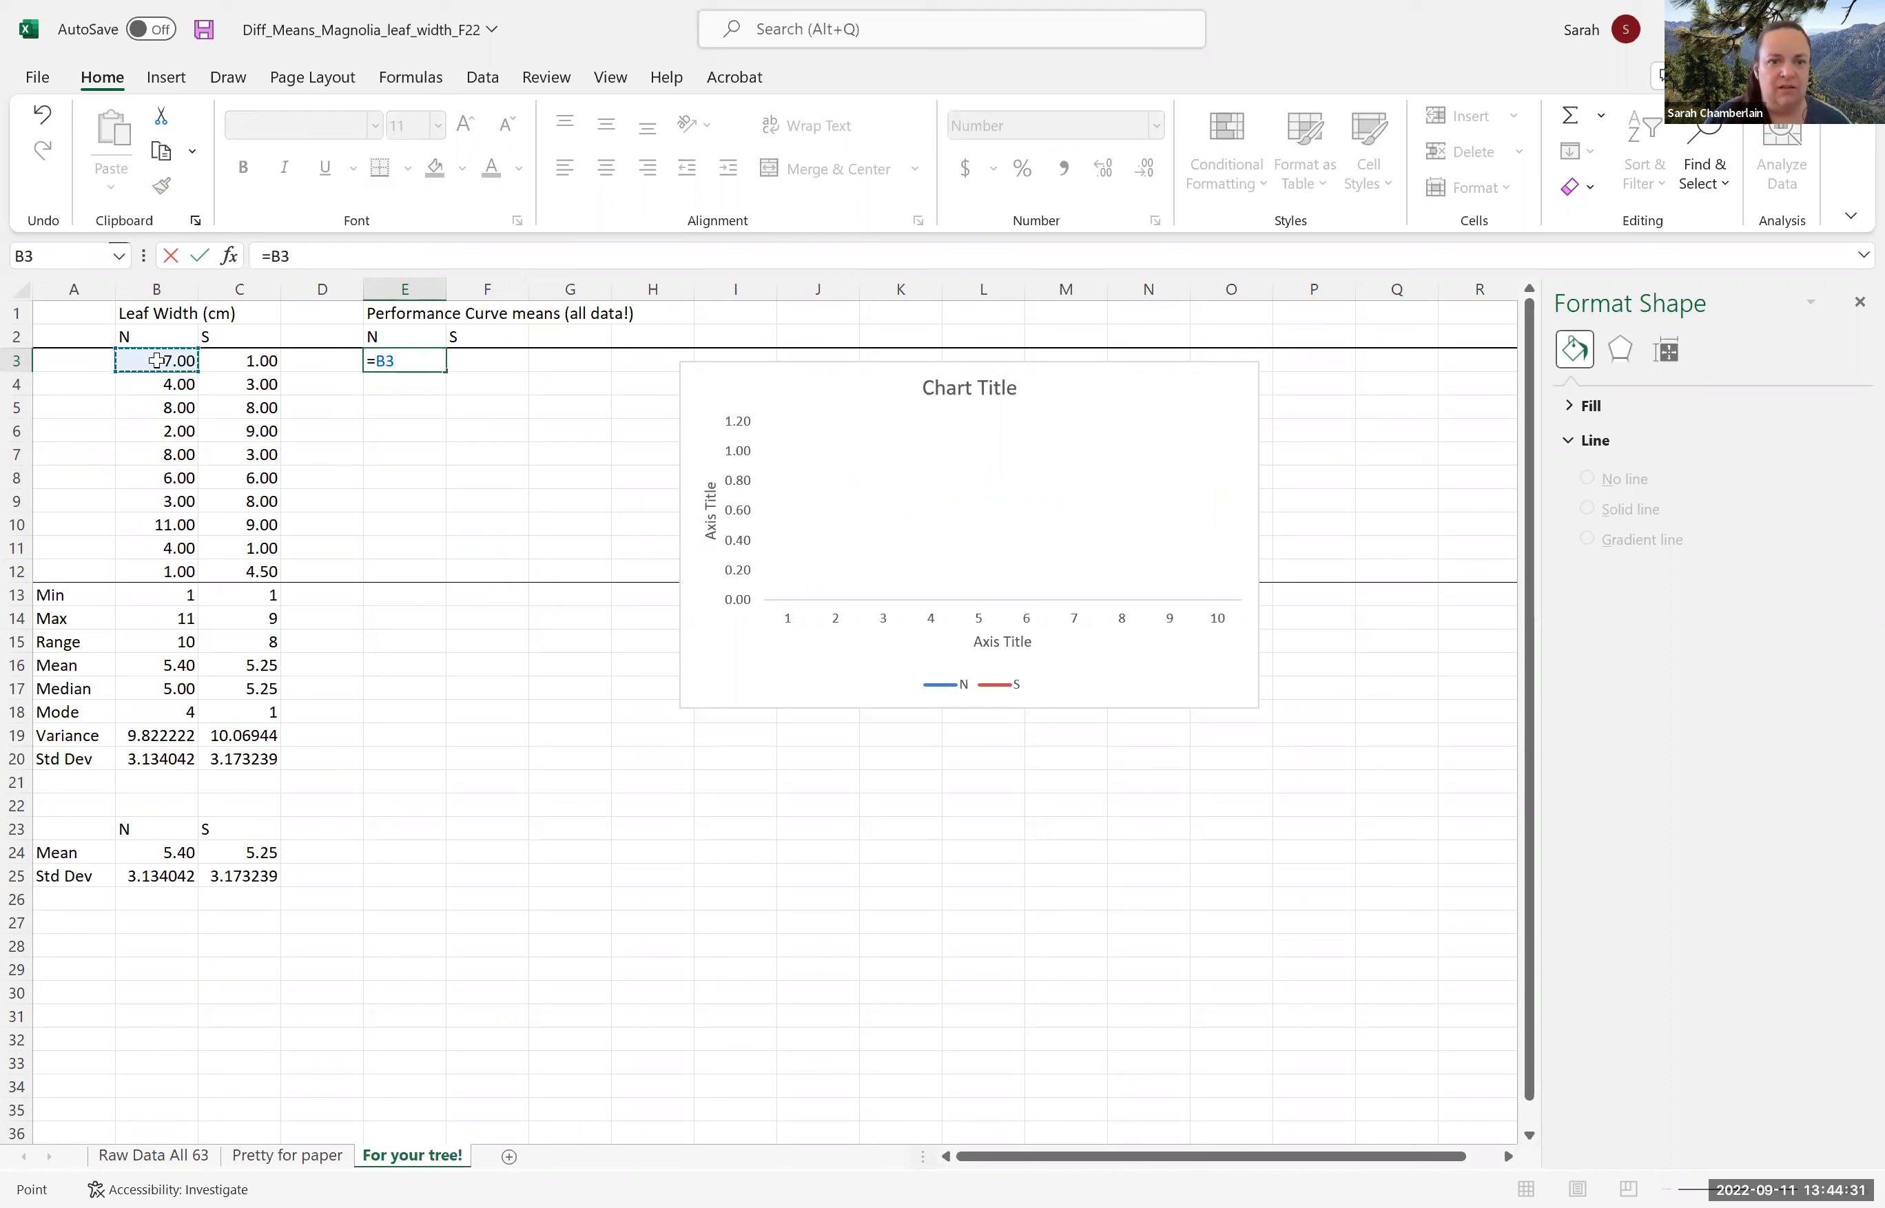
pyautogui.press('BackSpace')
pyautogui.press('BackSpace')
pyautogui.write('average(')
pyautogui.click(182, 359)
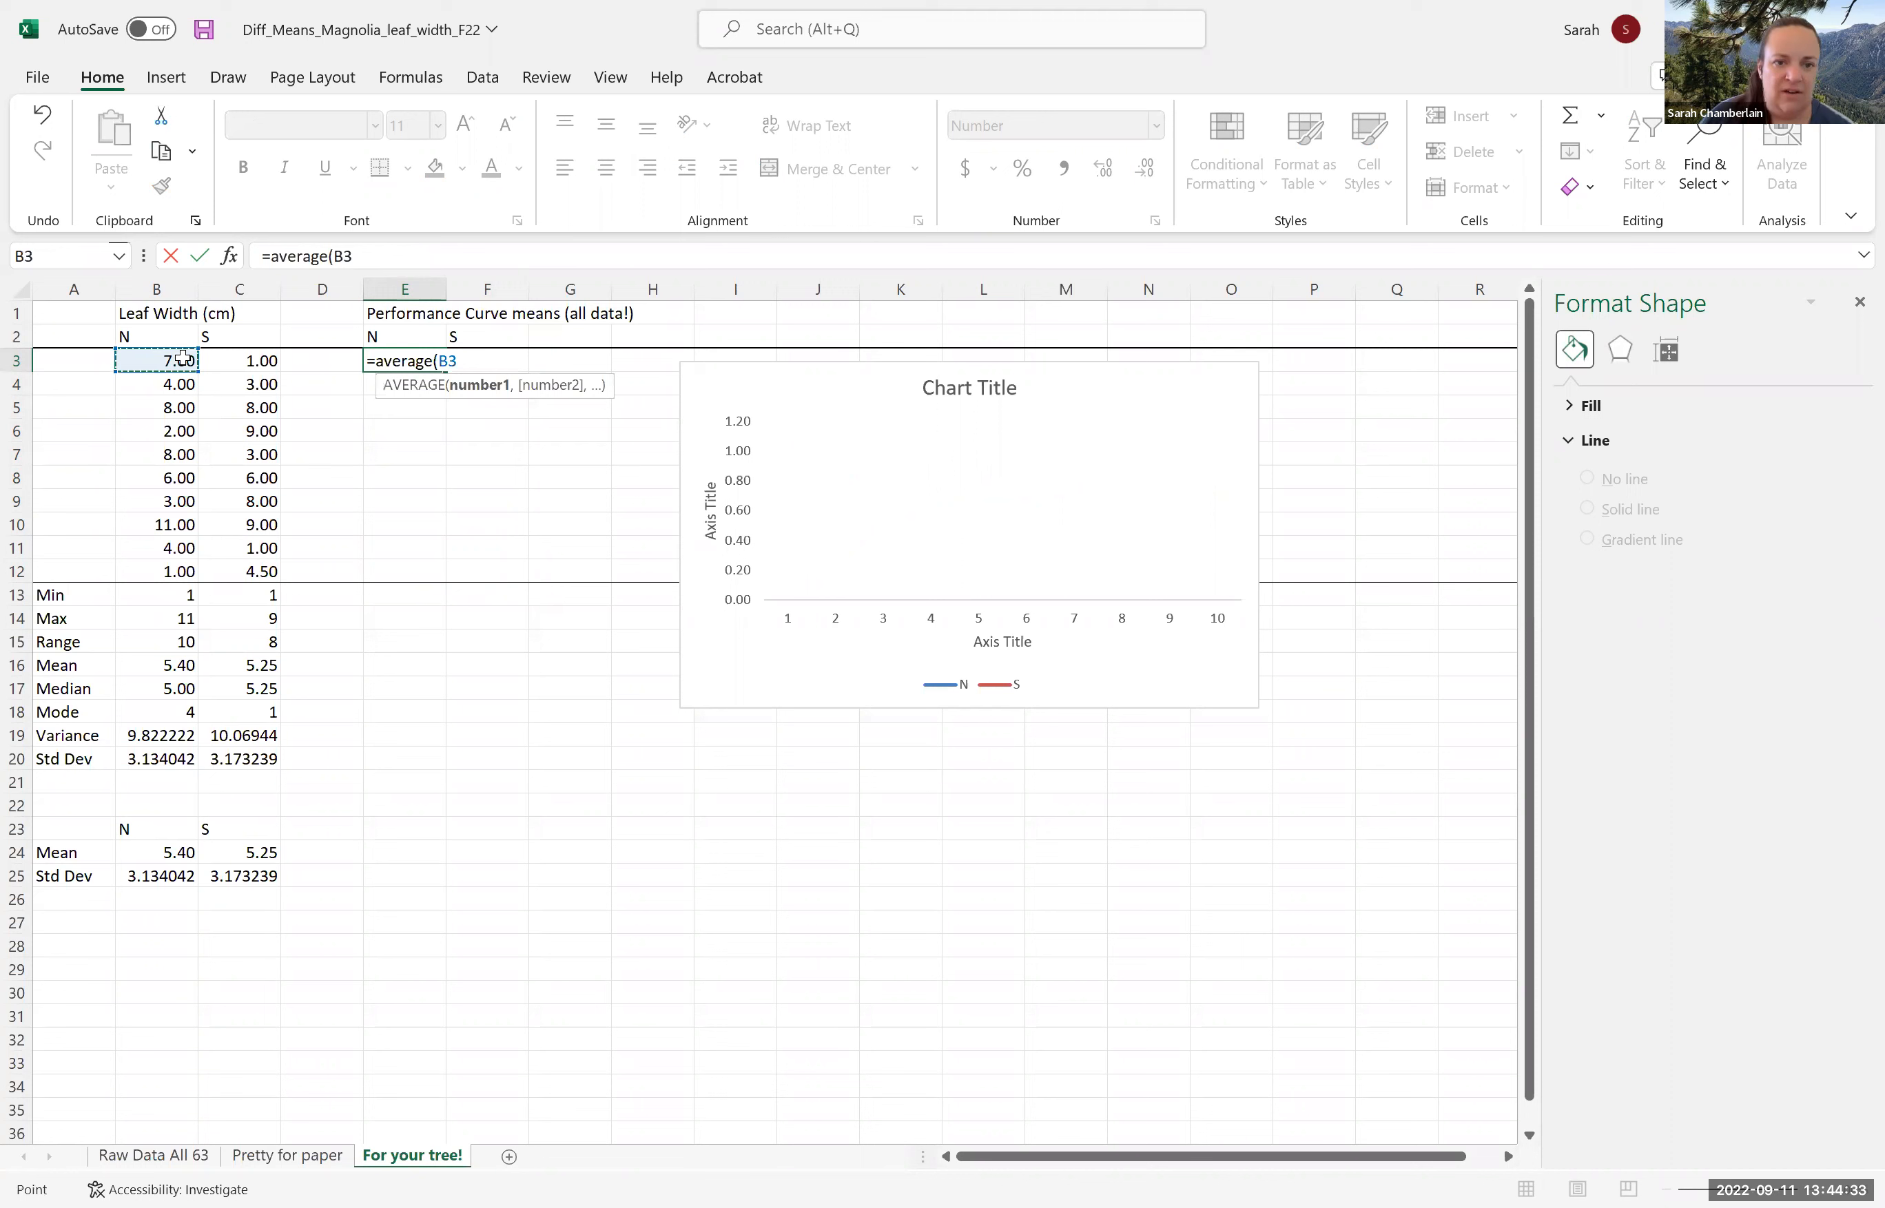
pyautogui.press('F8')
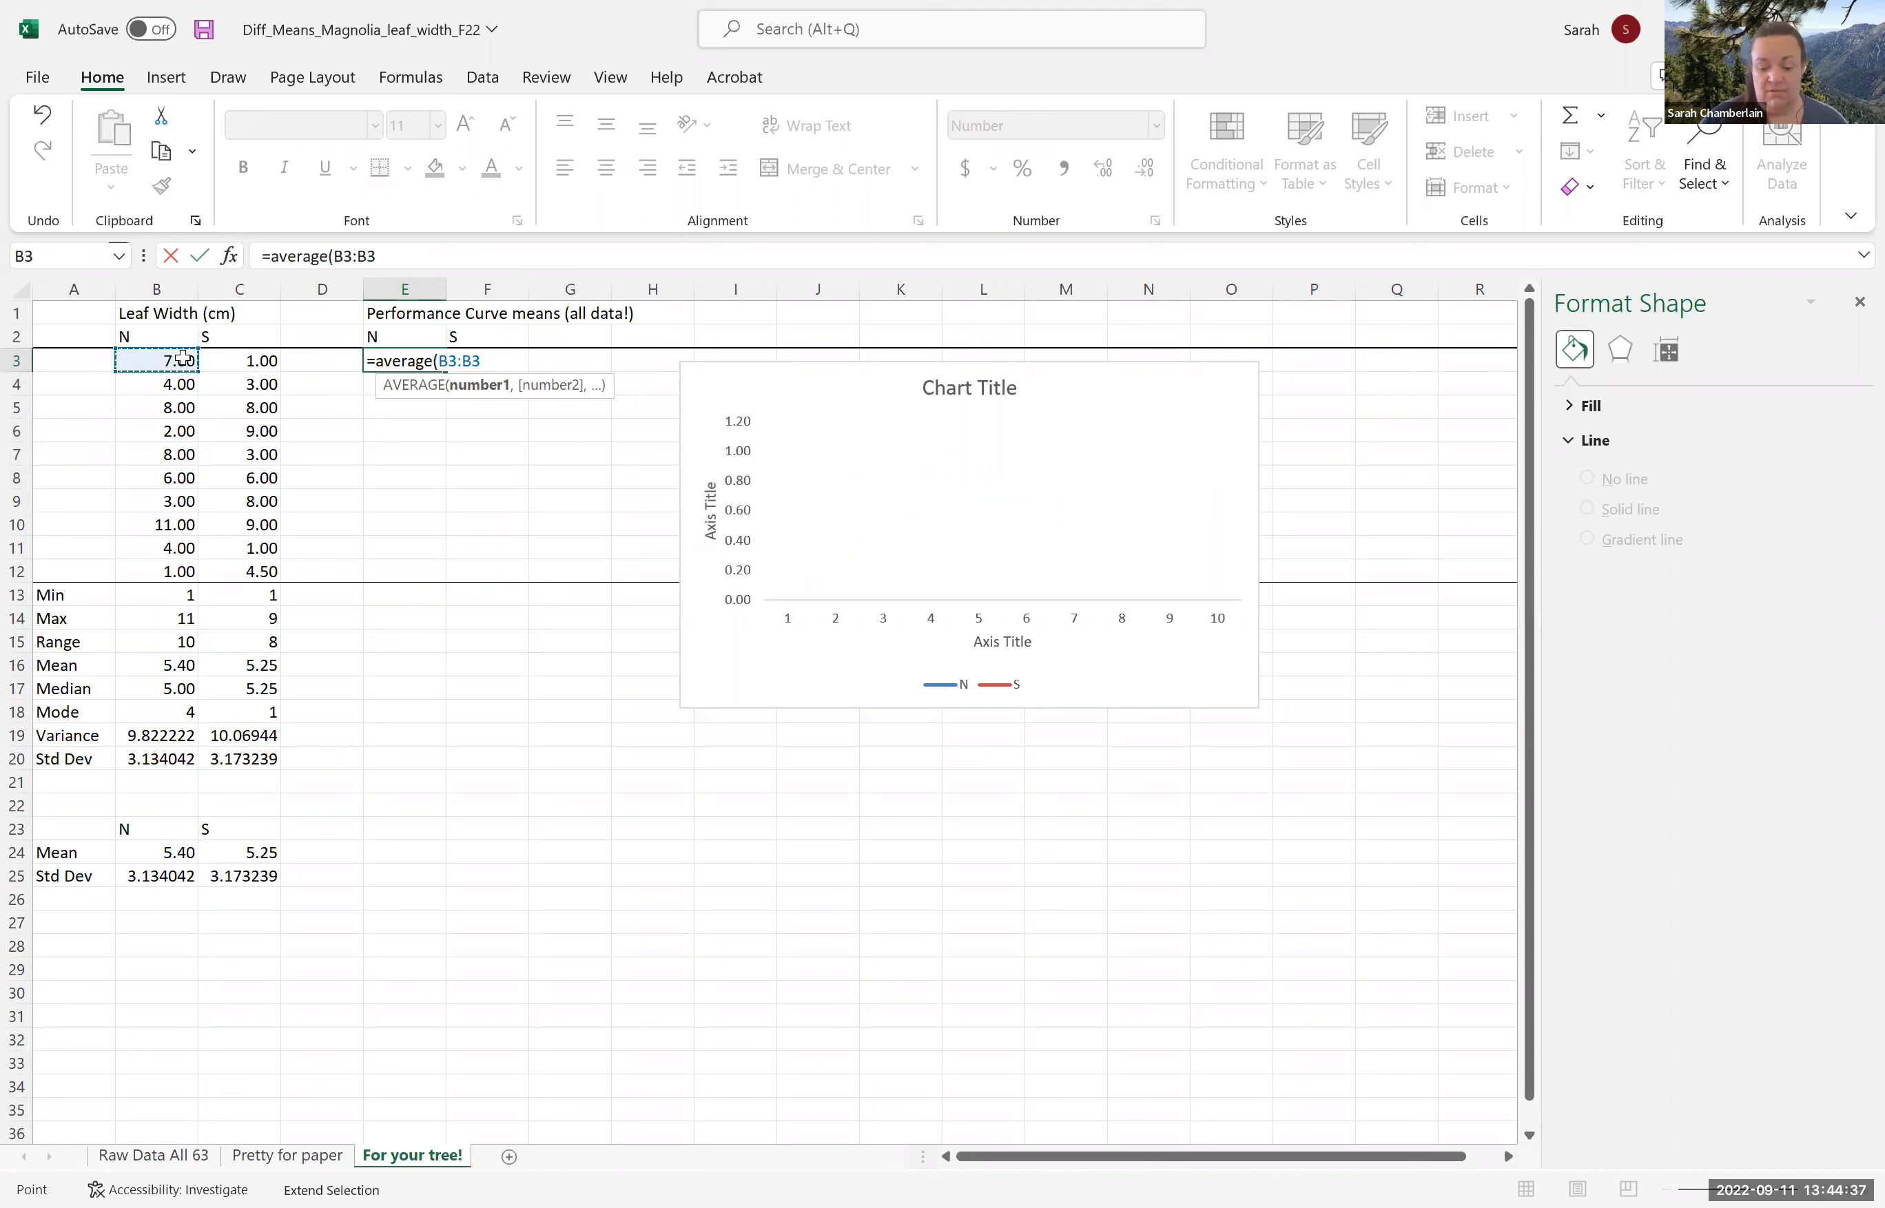
pyautogui.write(')')
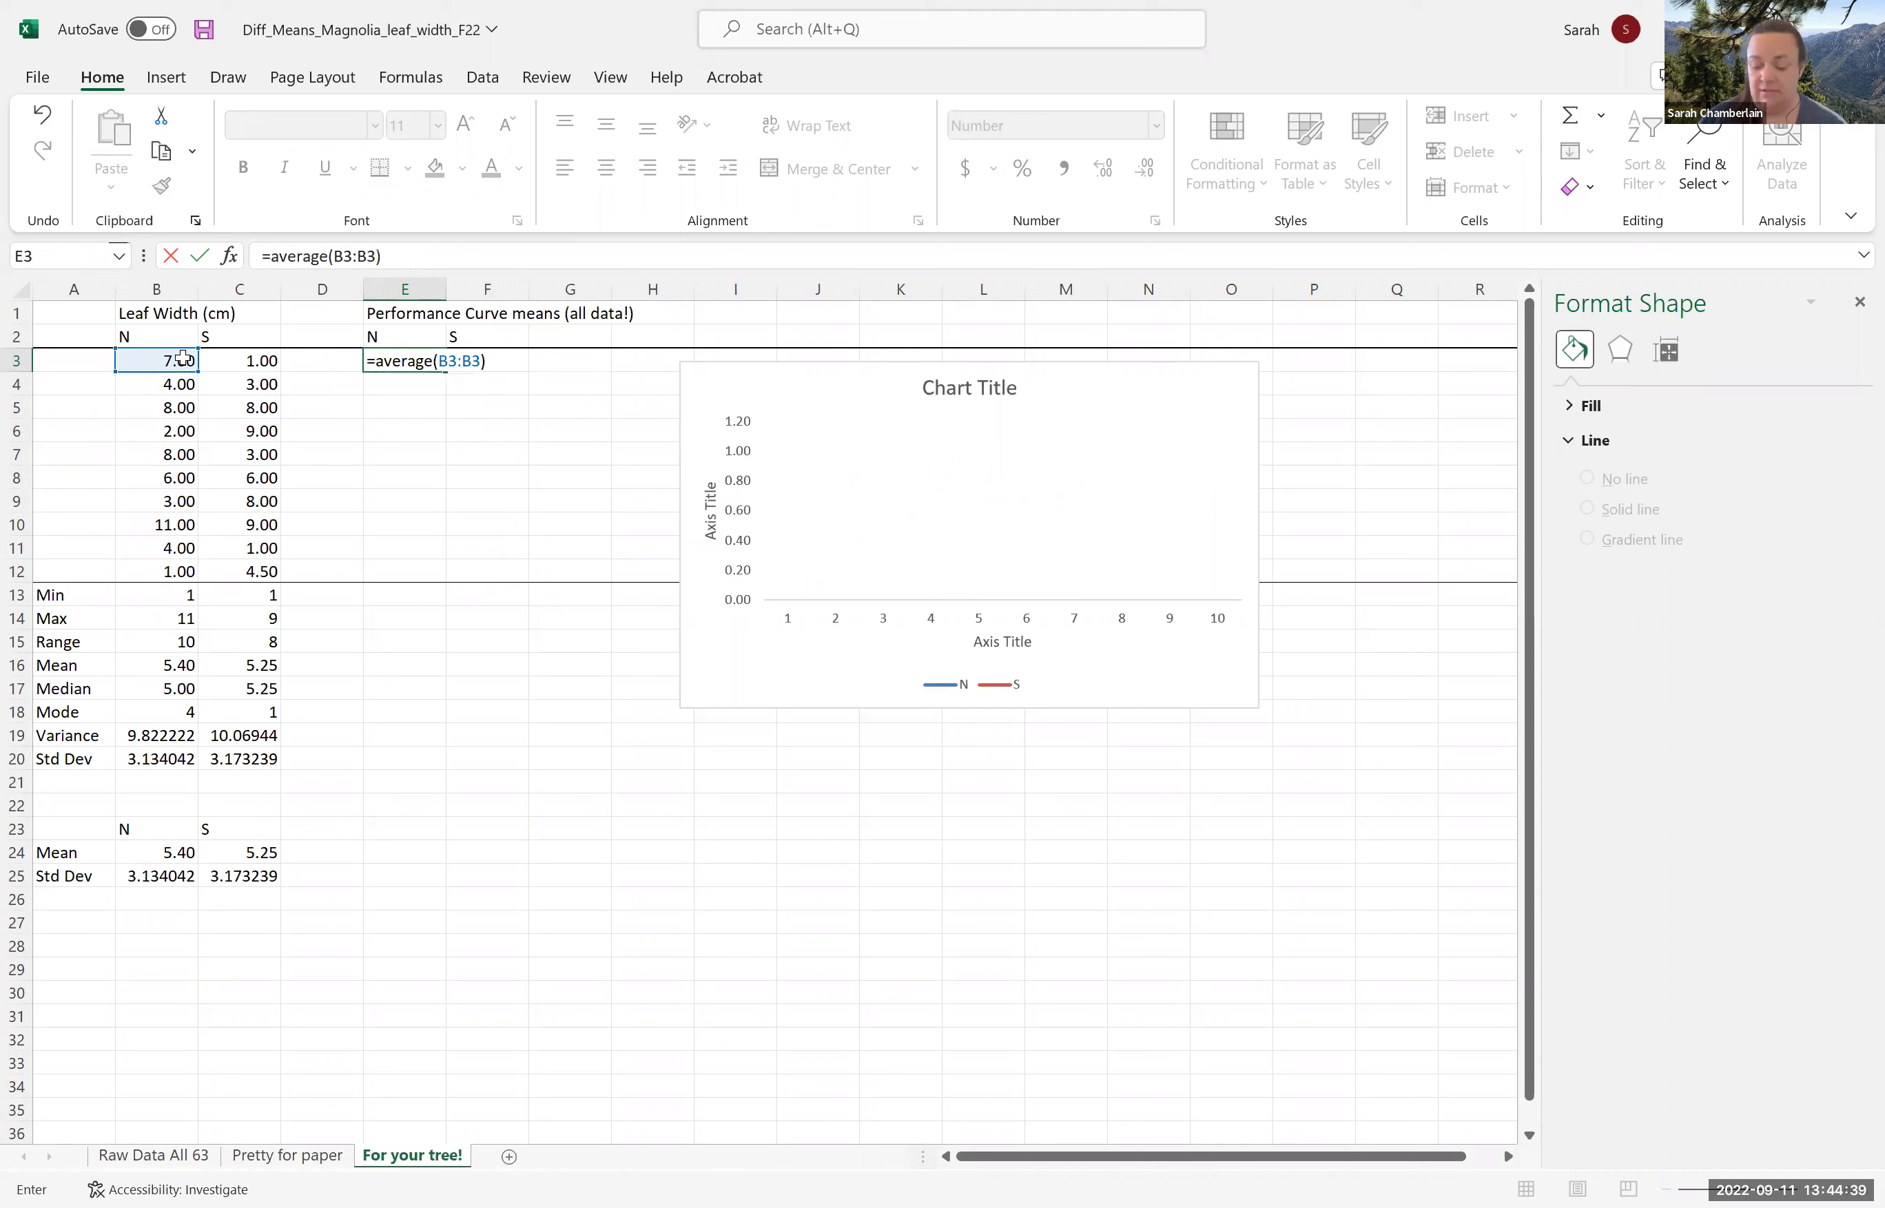
# Make the range start in the E3 formula absolute as $B$3 and fill the formula down to E12.
pyautogui.click(348, 254)
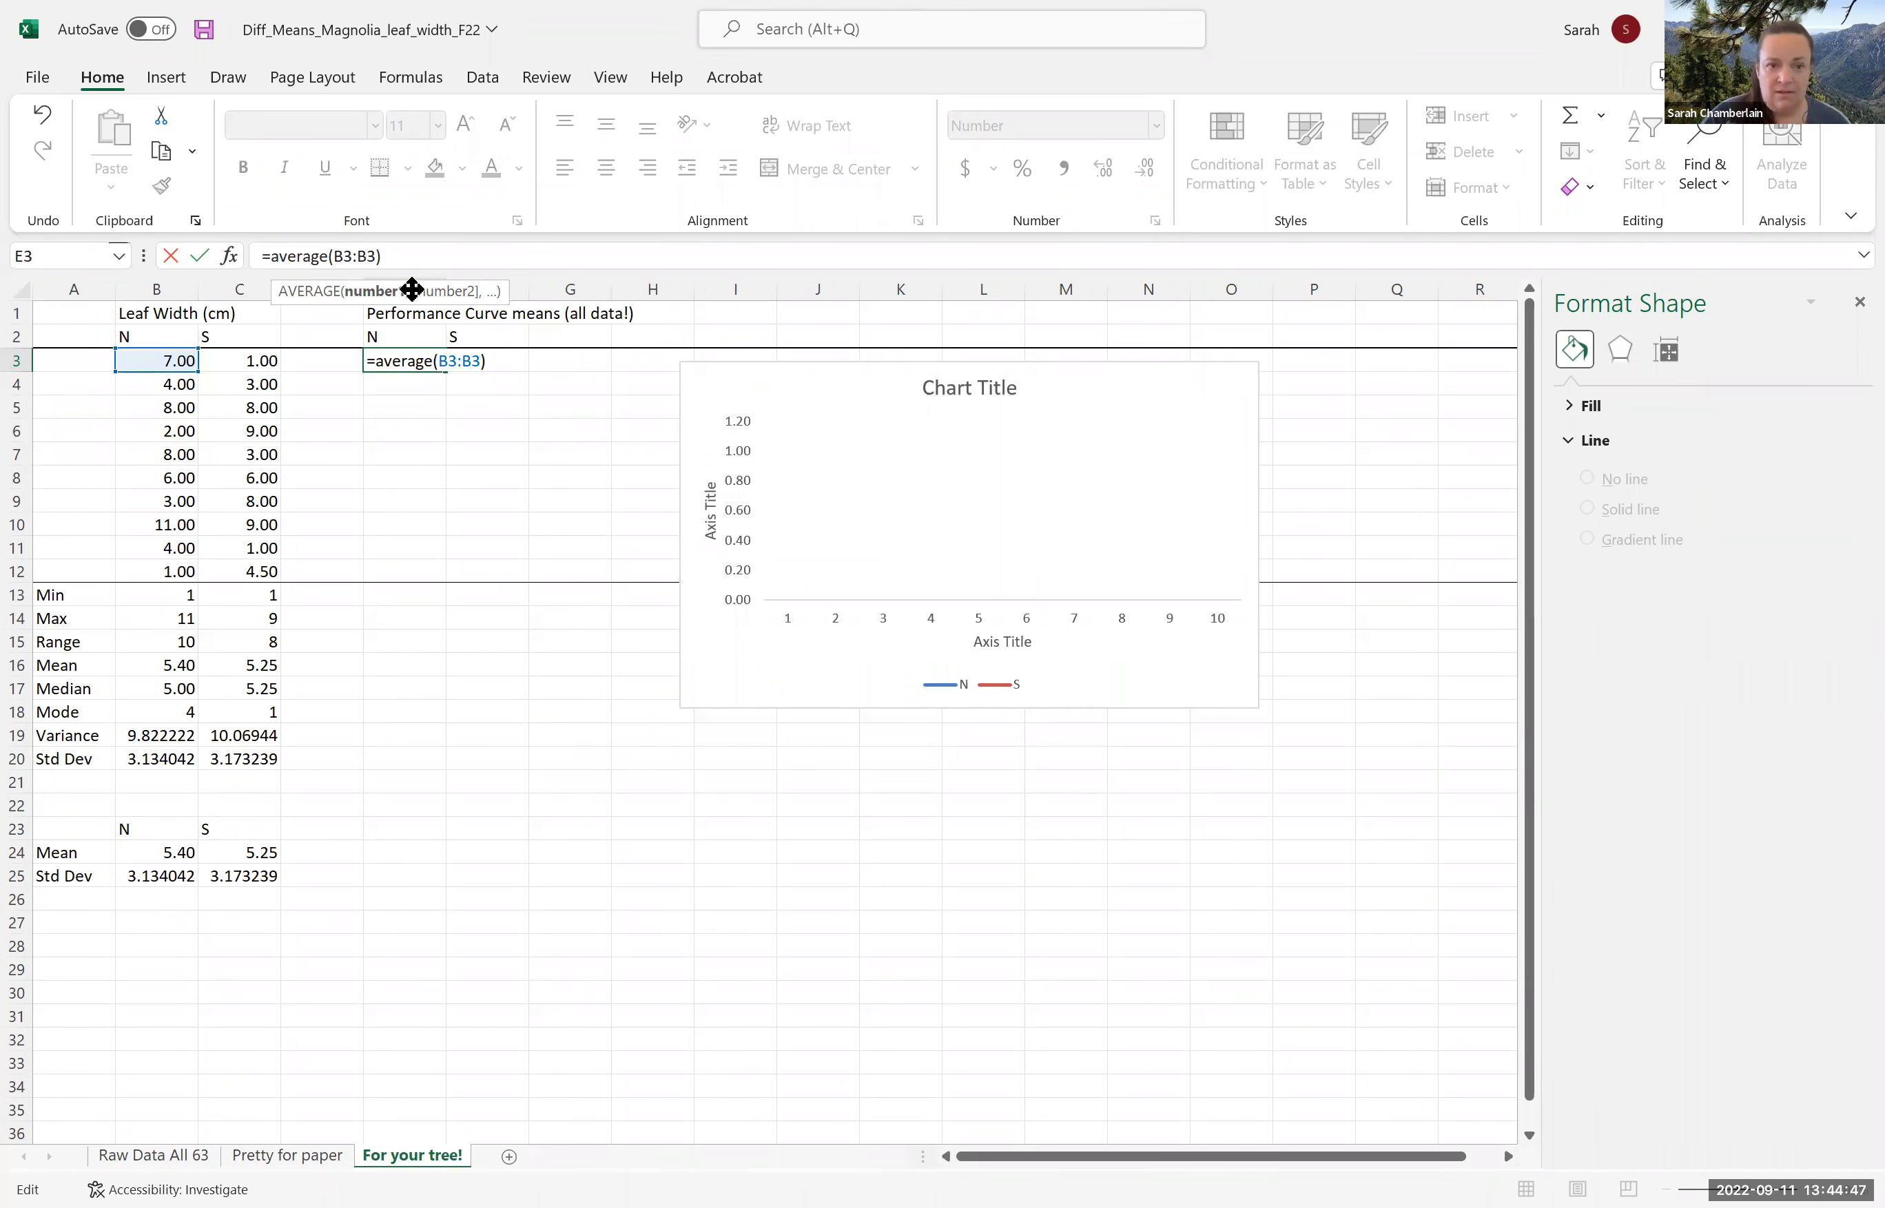
pyautogui.press('F4')
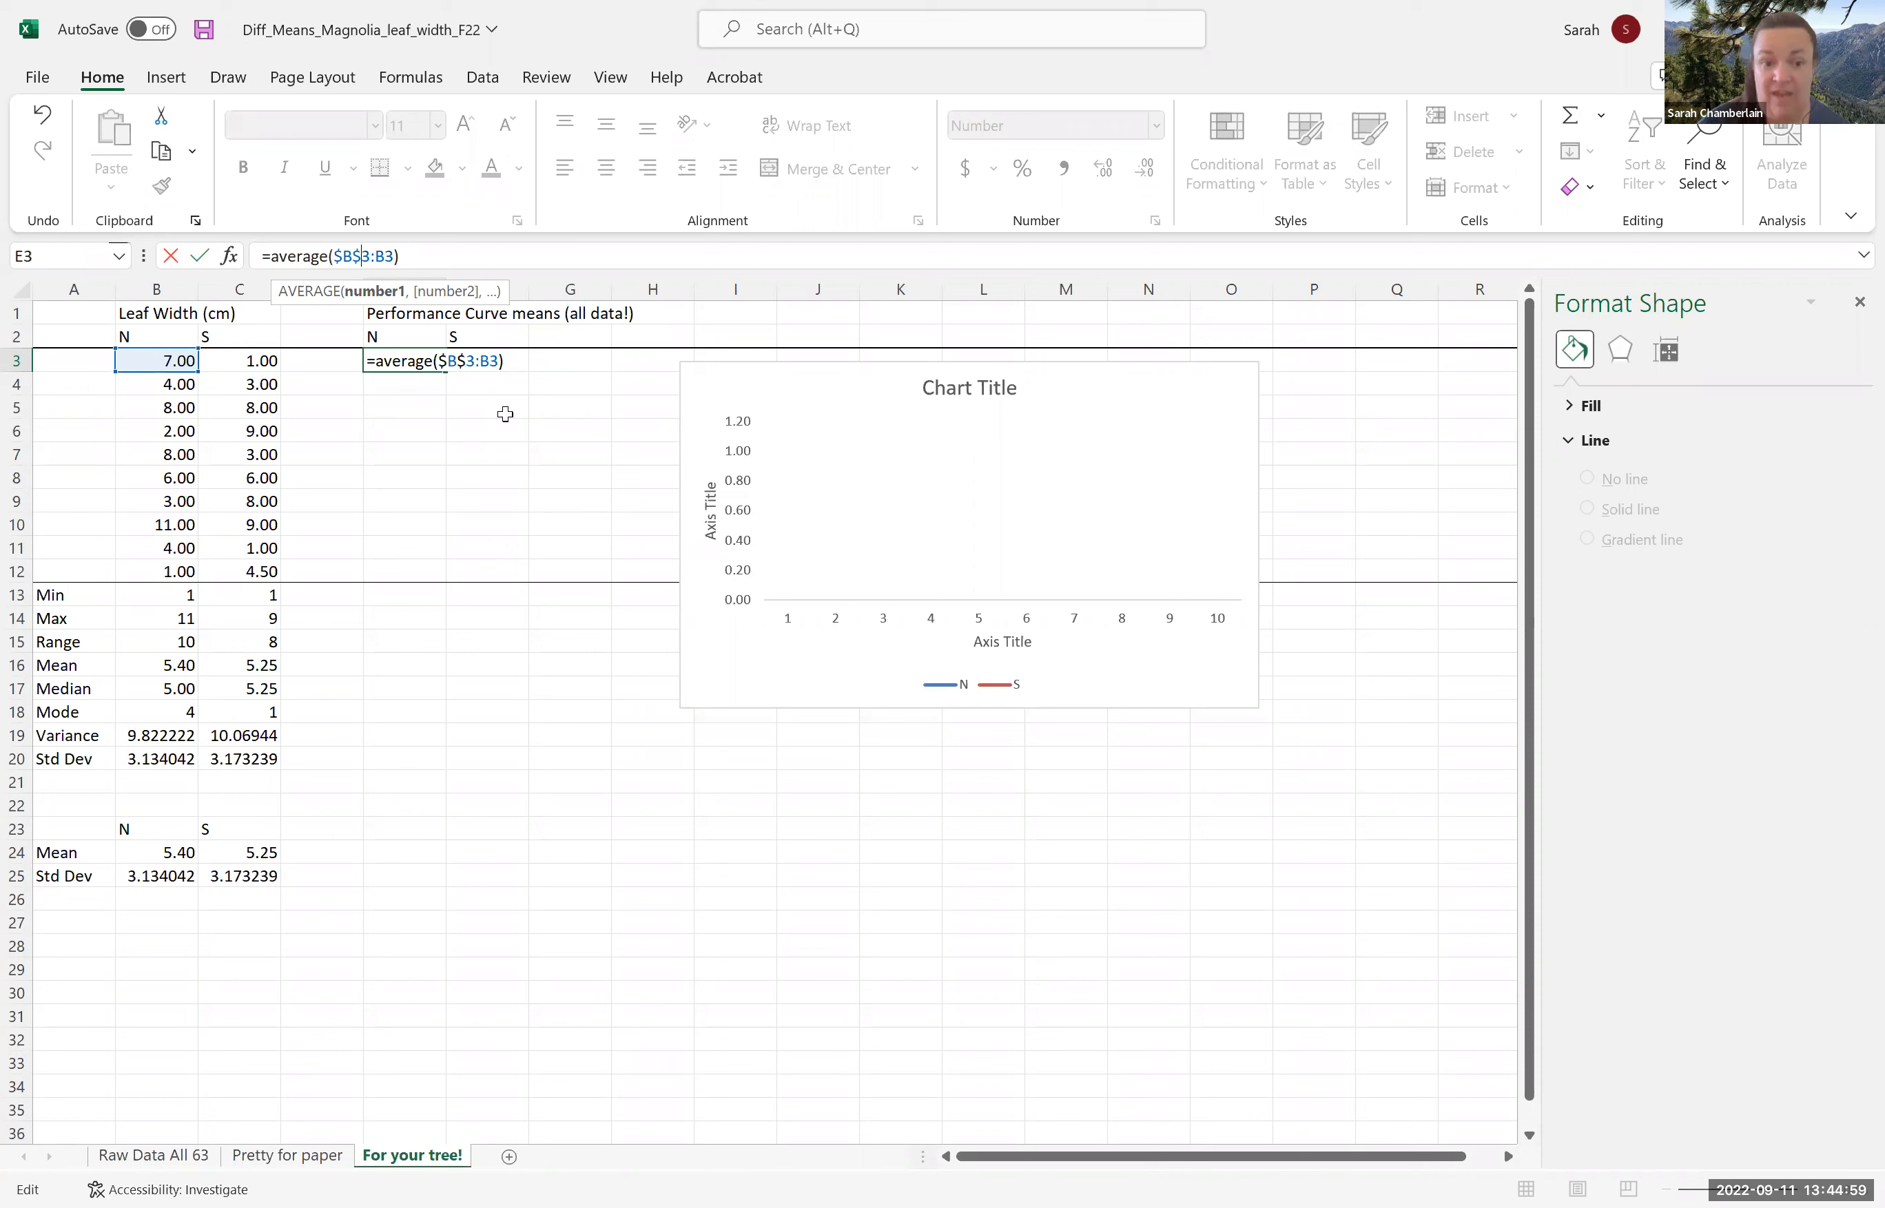
pyautogui.hotkey('ctrl', 'Return')
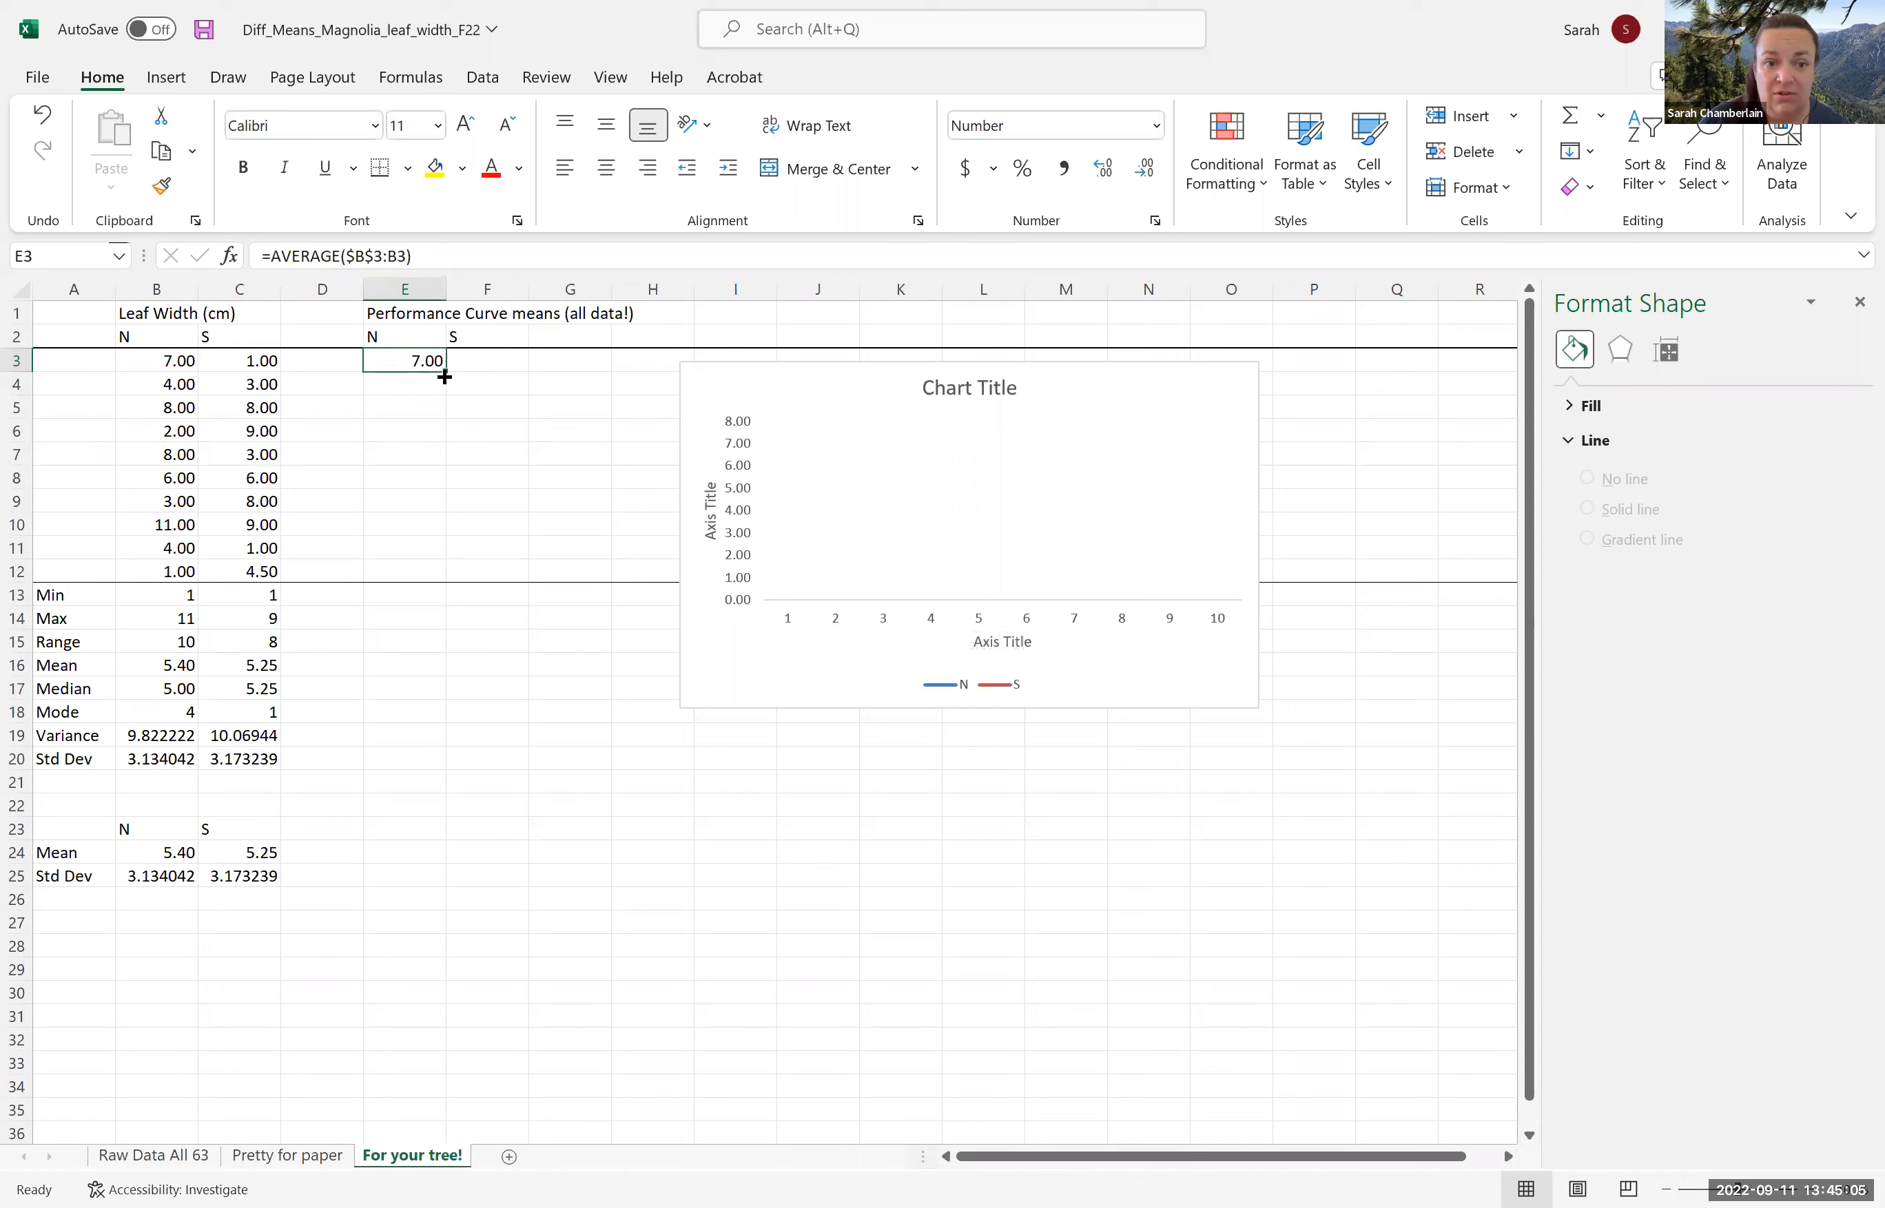
pyautogui.moveTo(443, 367); pyautogui.dragTo(423, 577)
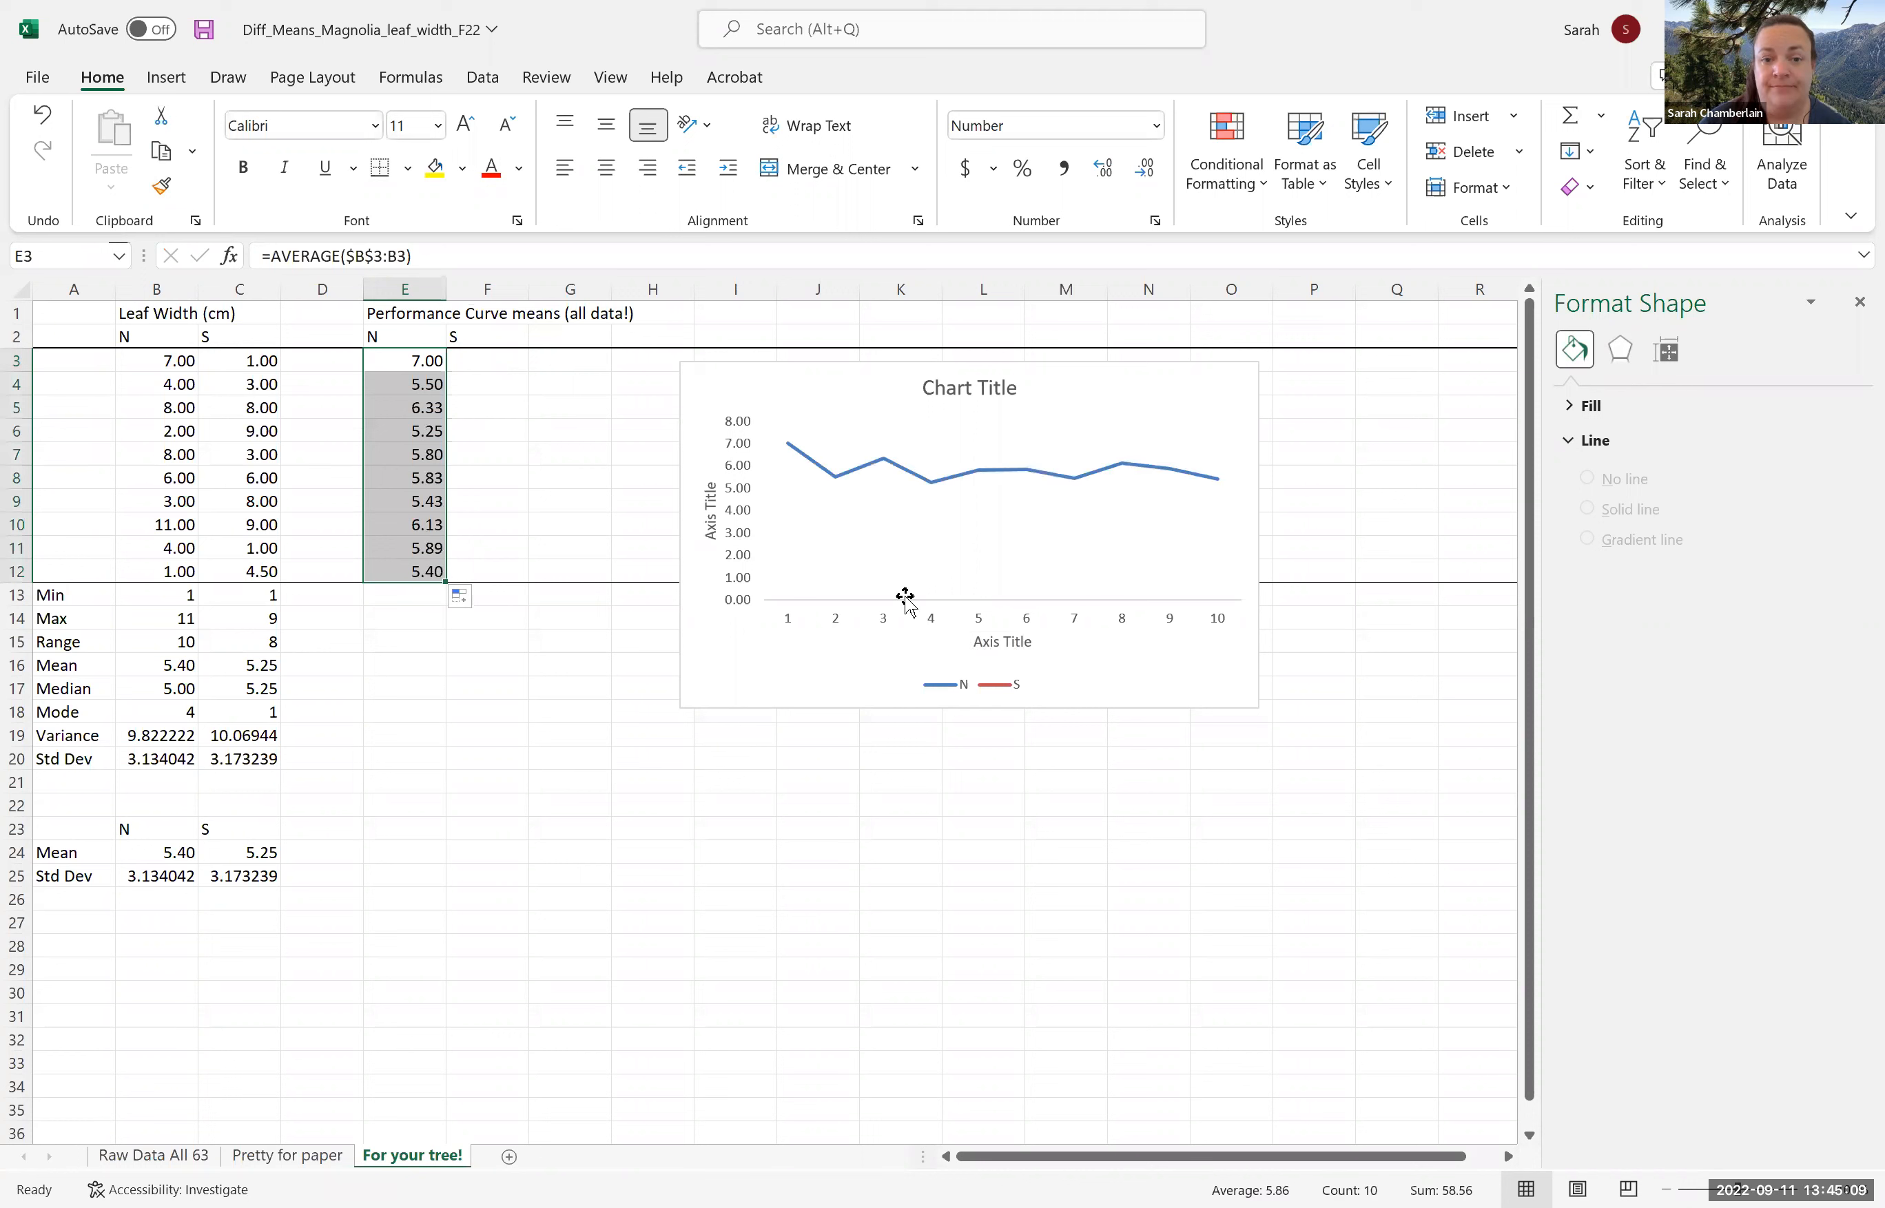
# Try to copy the N mean formulas across into the S column, F3:F12.
pyautogui.moveTo(442, 580); pyautogui.dragTo(508, 584)
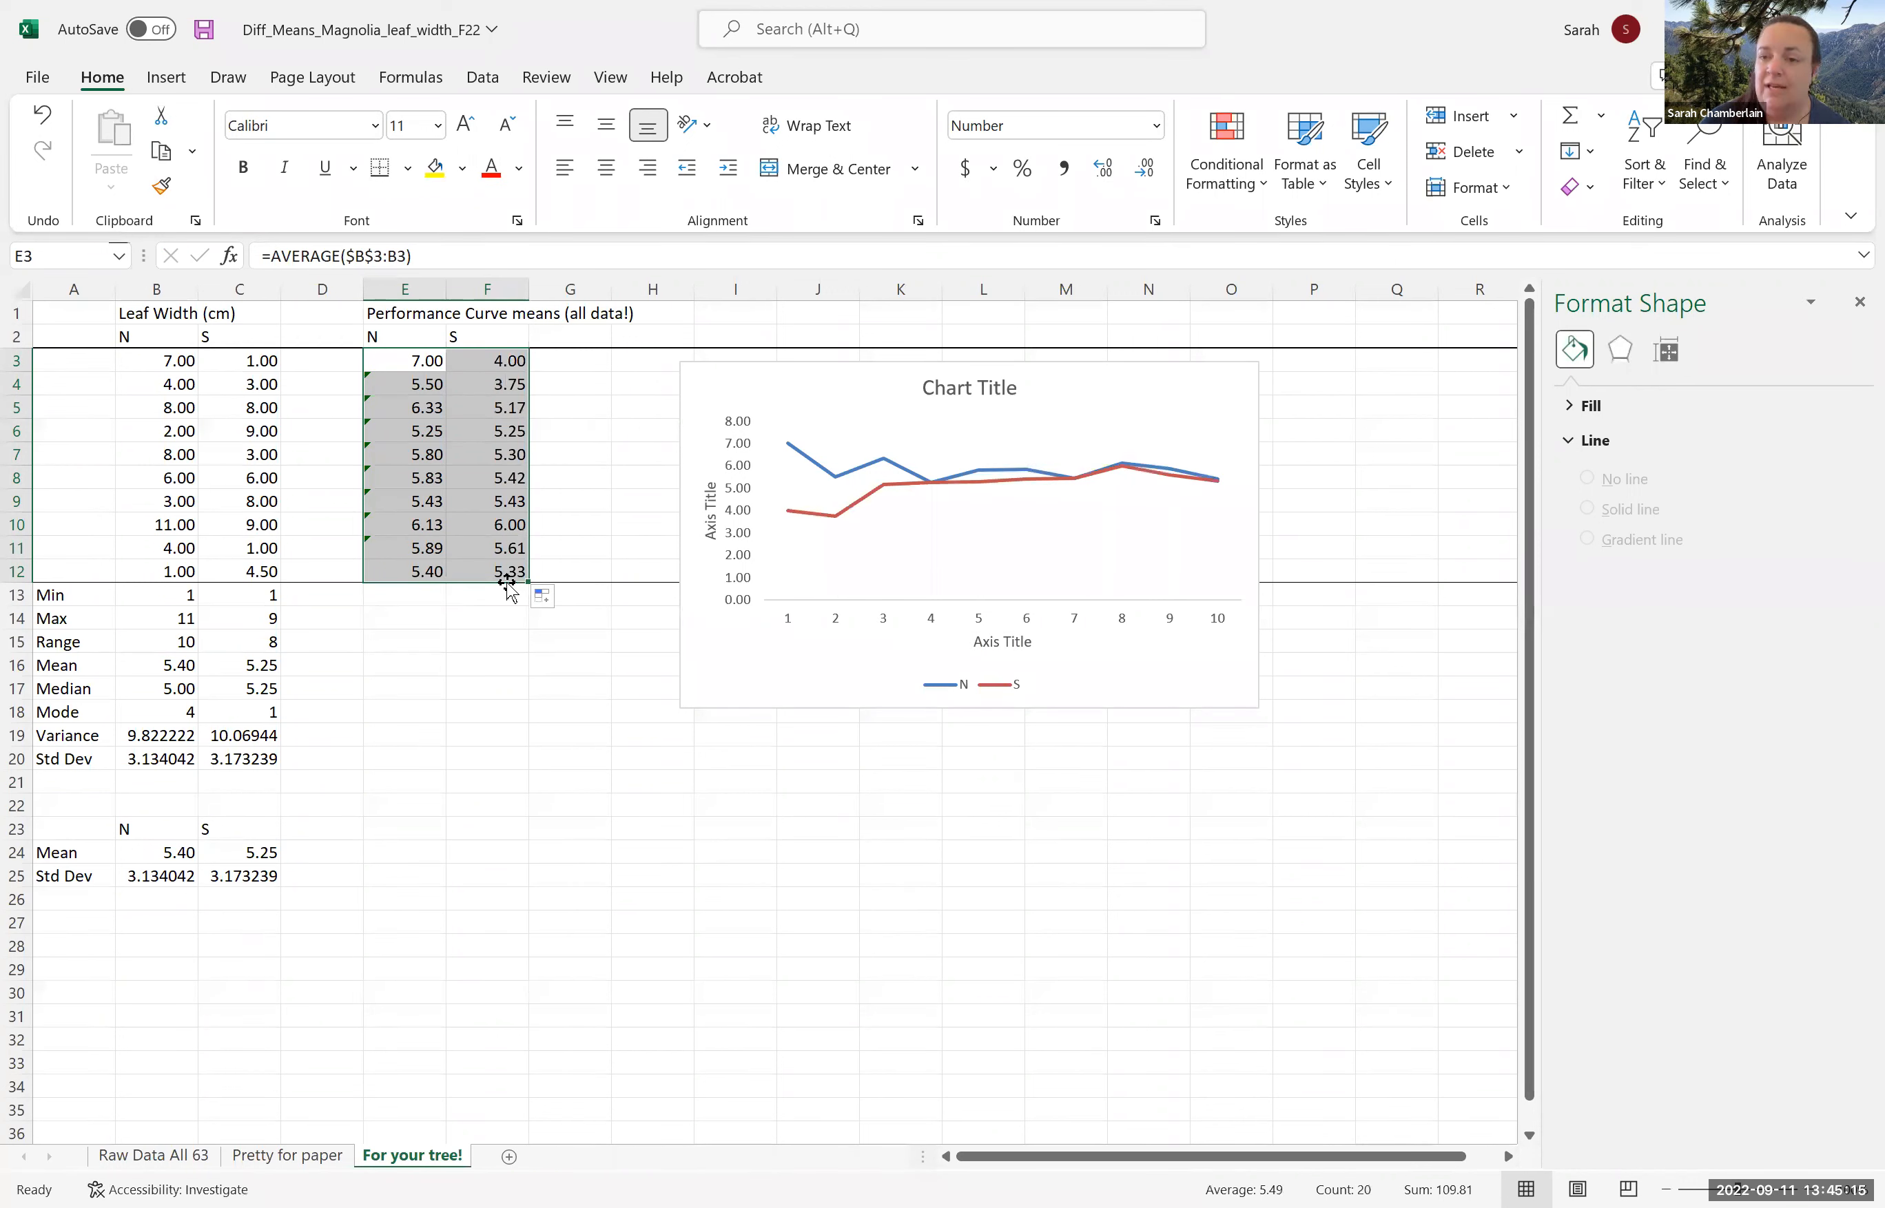
# Go through the N mean formulas from E3 down to E12 to examine how each averaged range grows.
pyautogui.click(433, 361)
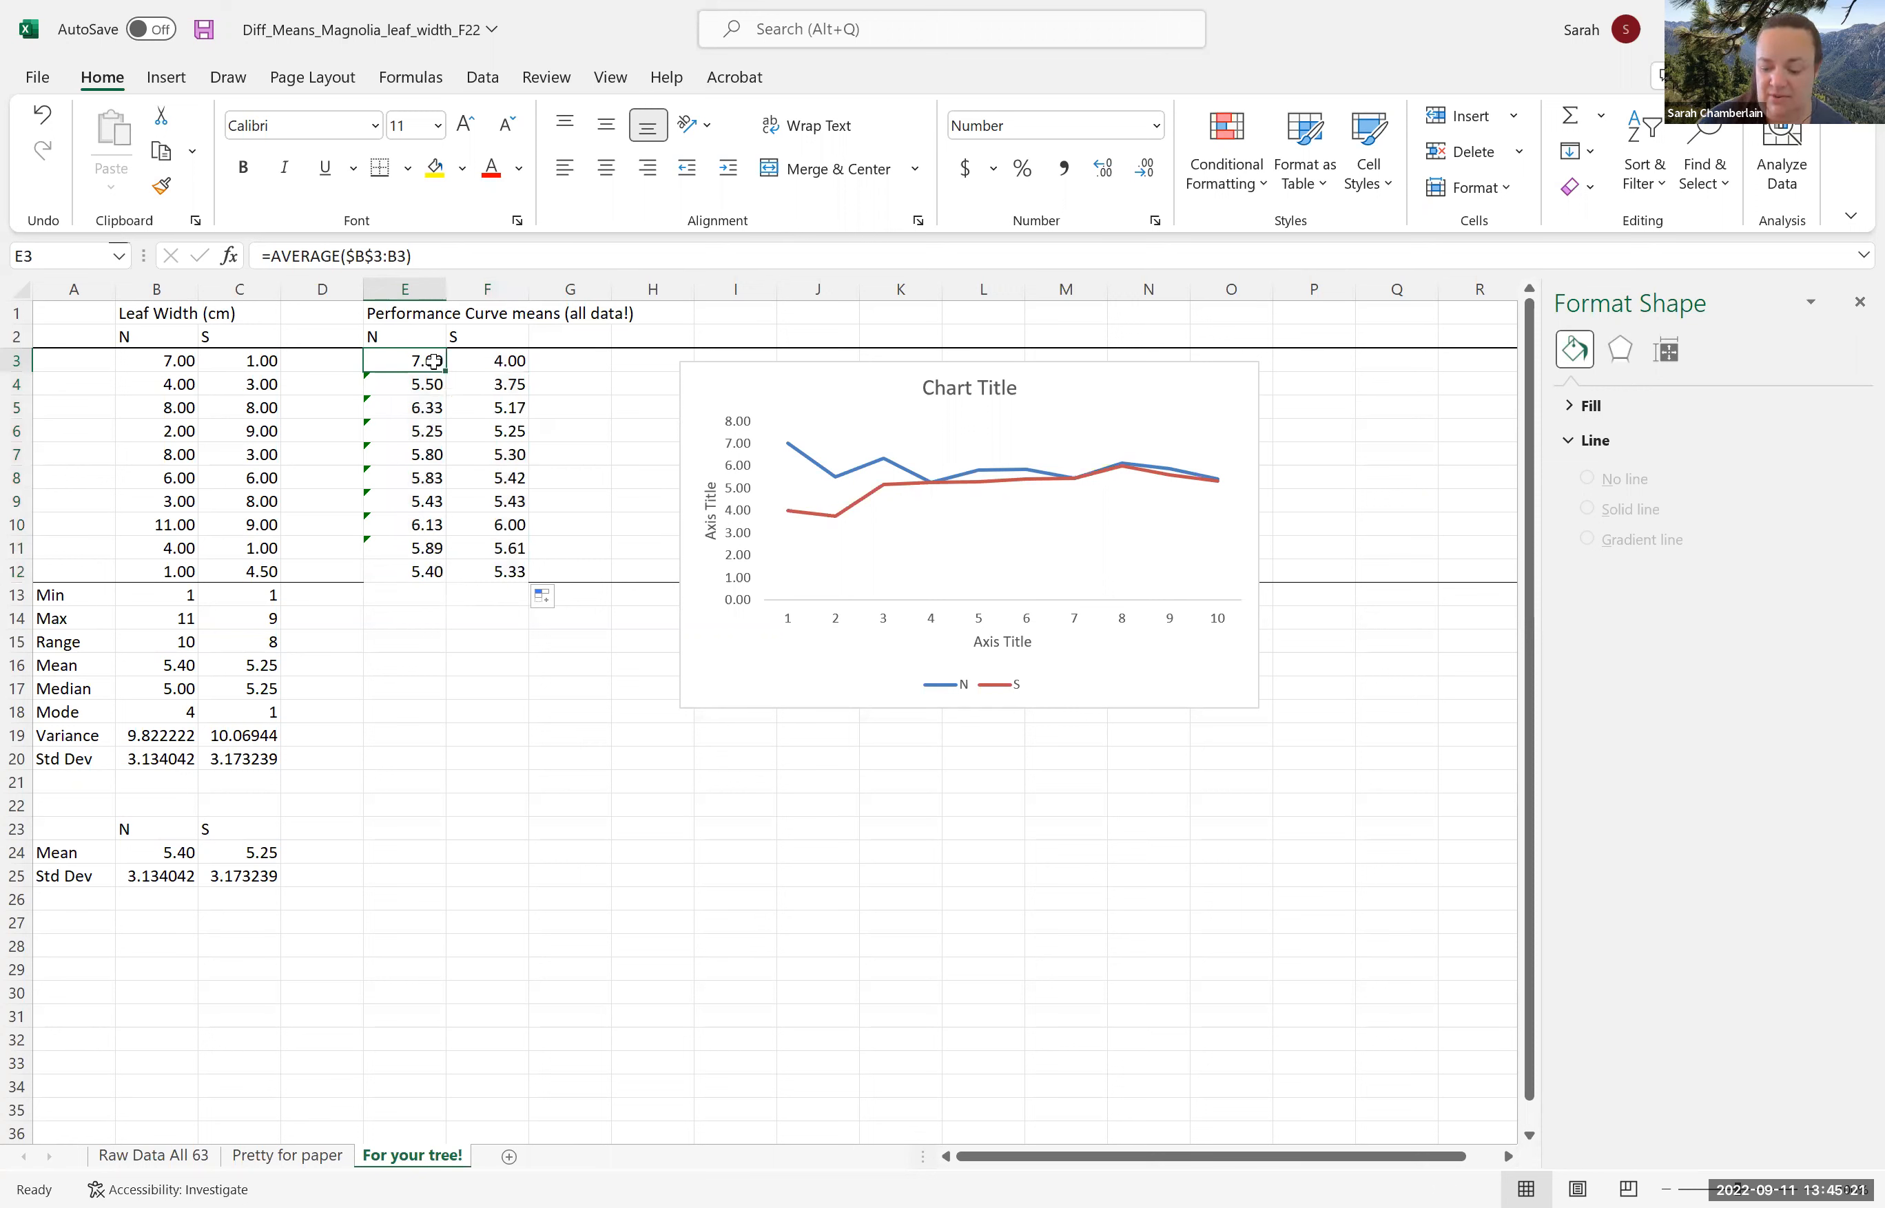
pyautogui.press('Down')
pyautogui.press('Down')
pyautogui.press('Down')
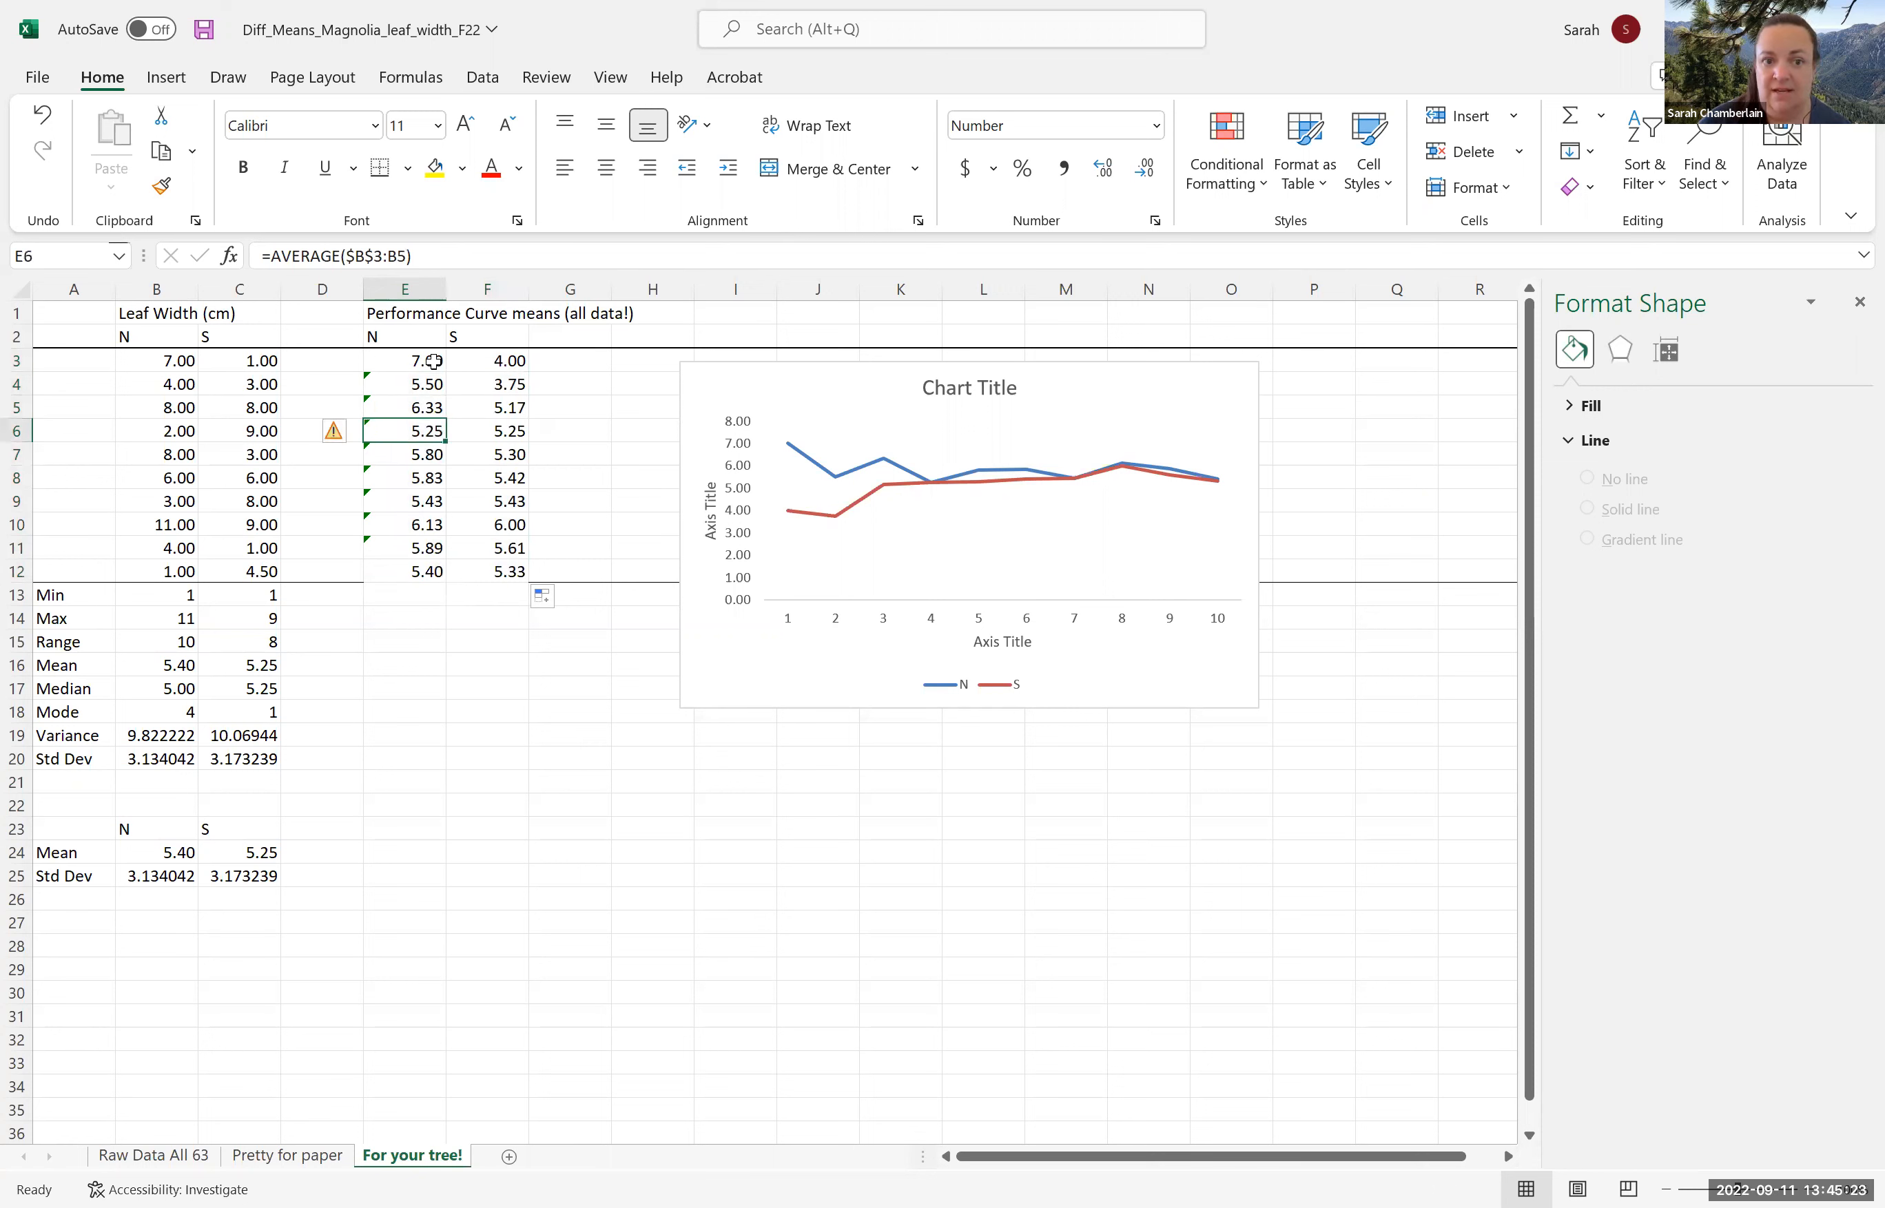
pyautogui.press('Down')
pyautogui.press('Down')
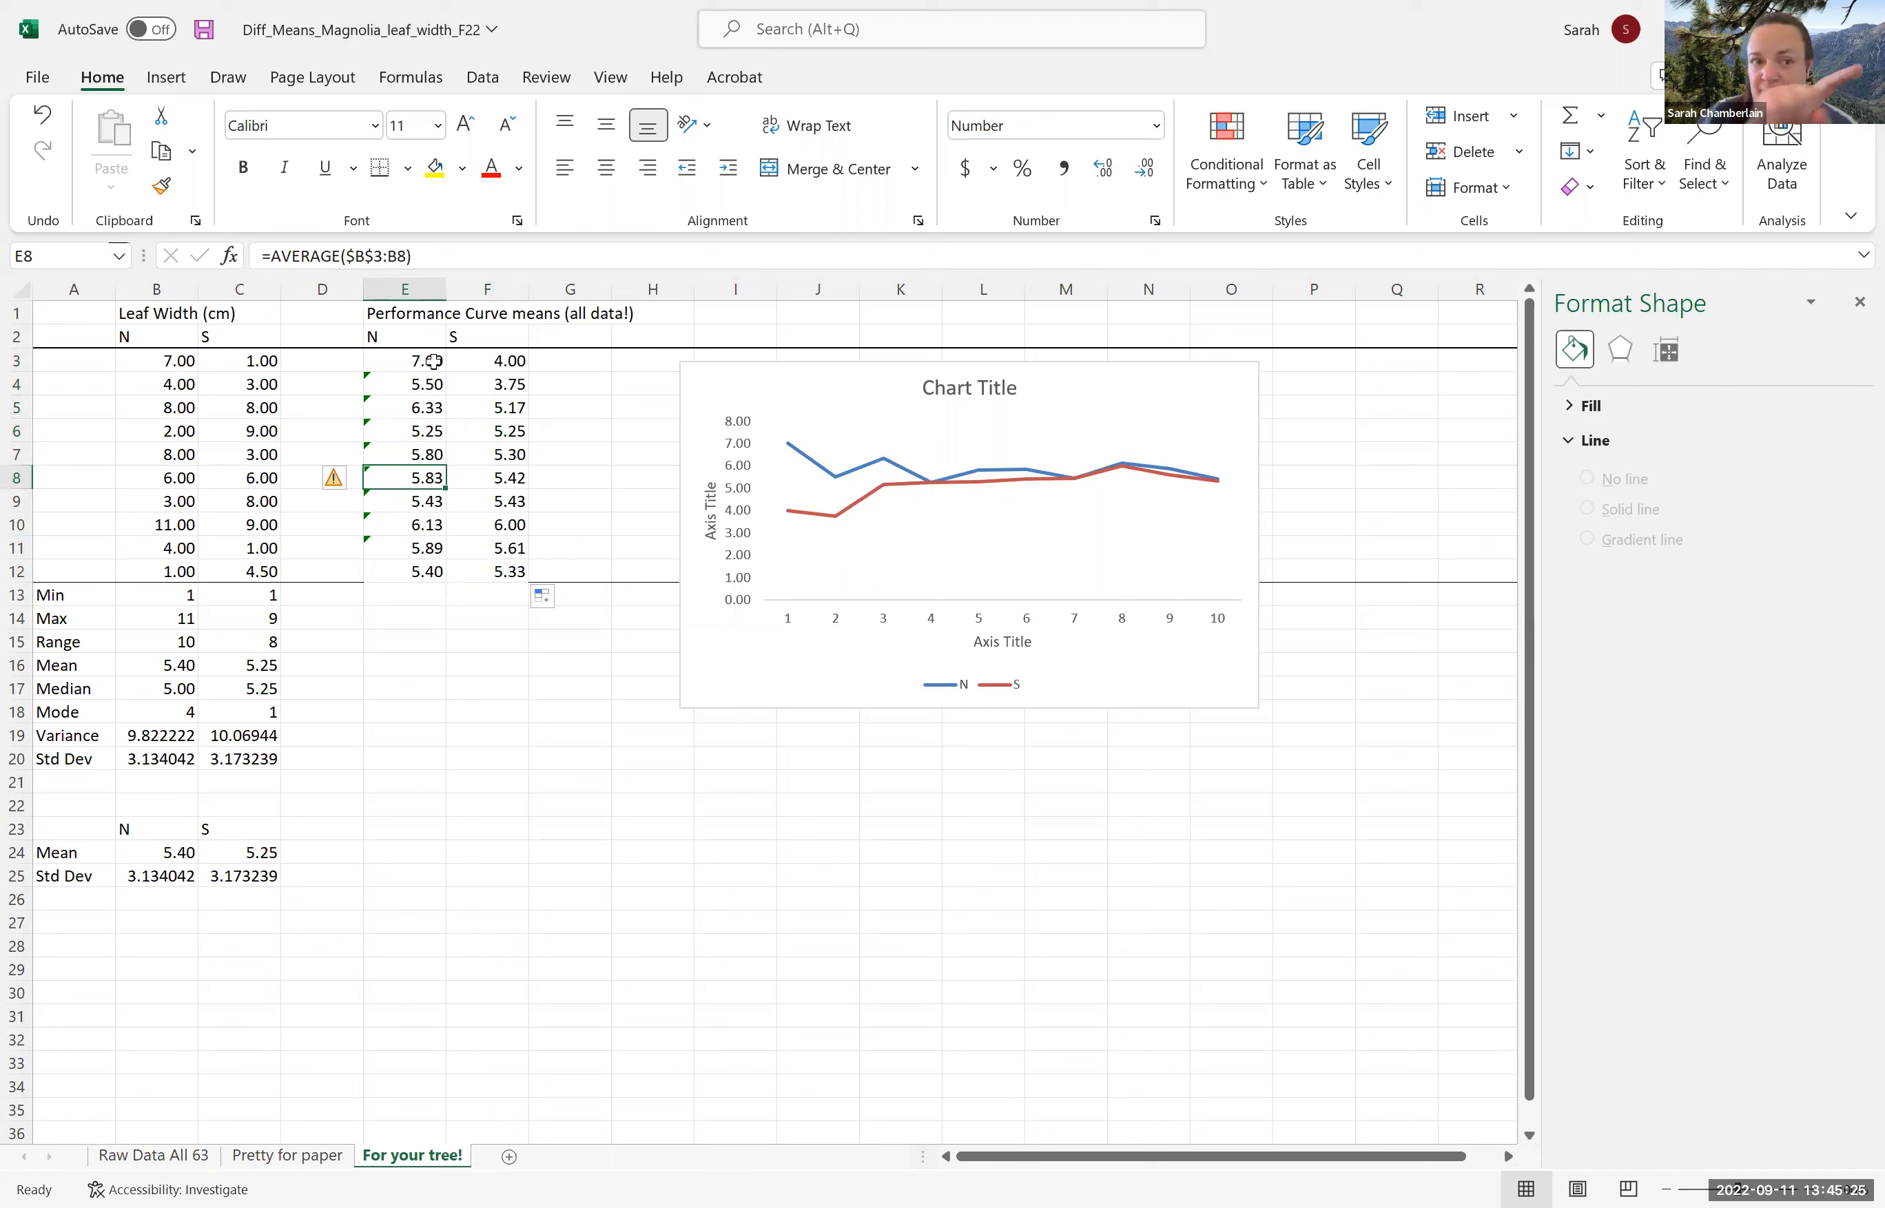
pyautogui.press('Down')
pyautogui.press('Down')
pyautogui.press('Down')
pyautogui.press('Down')
pyautogui.press('Down')
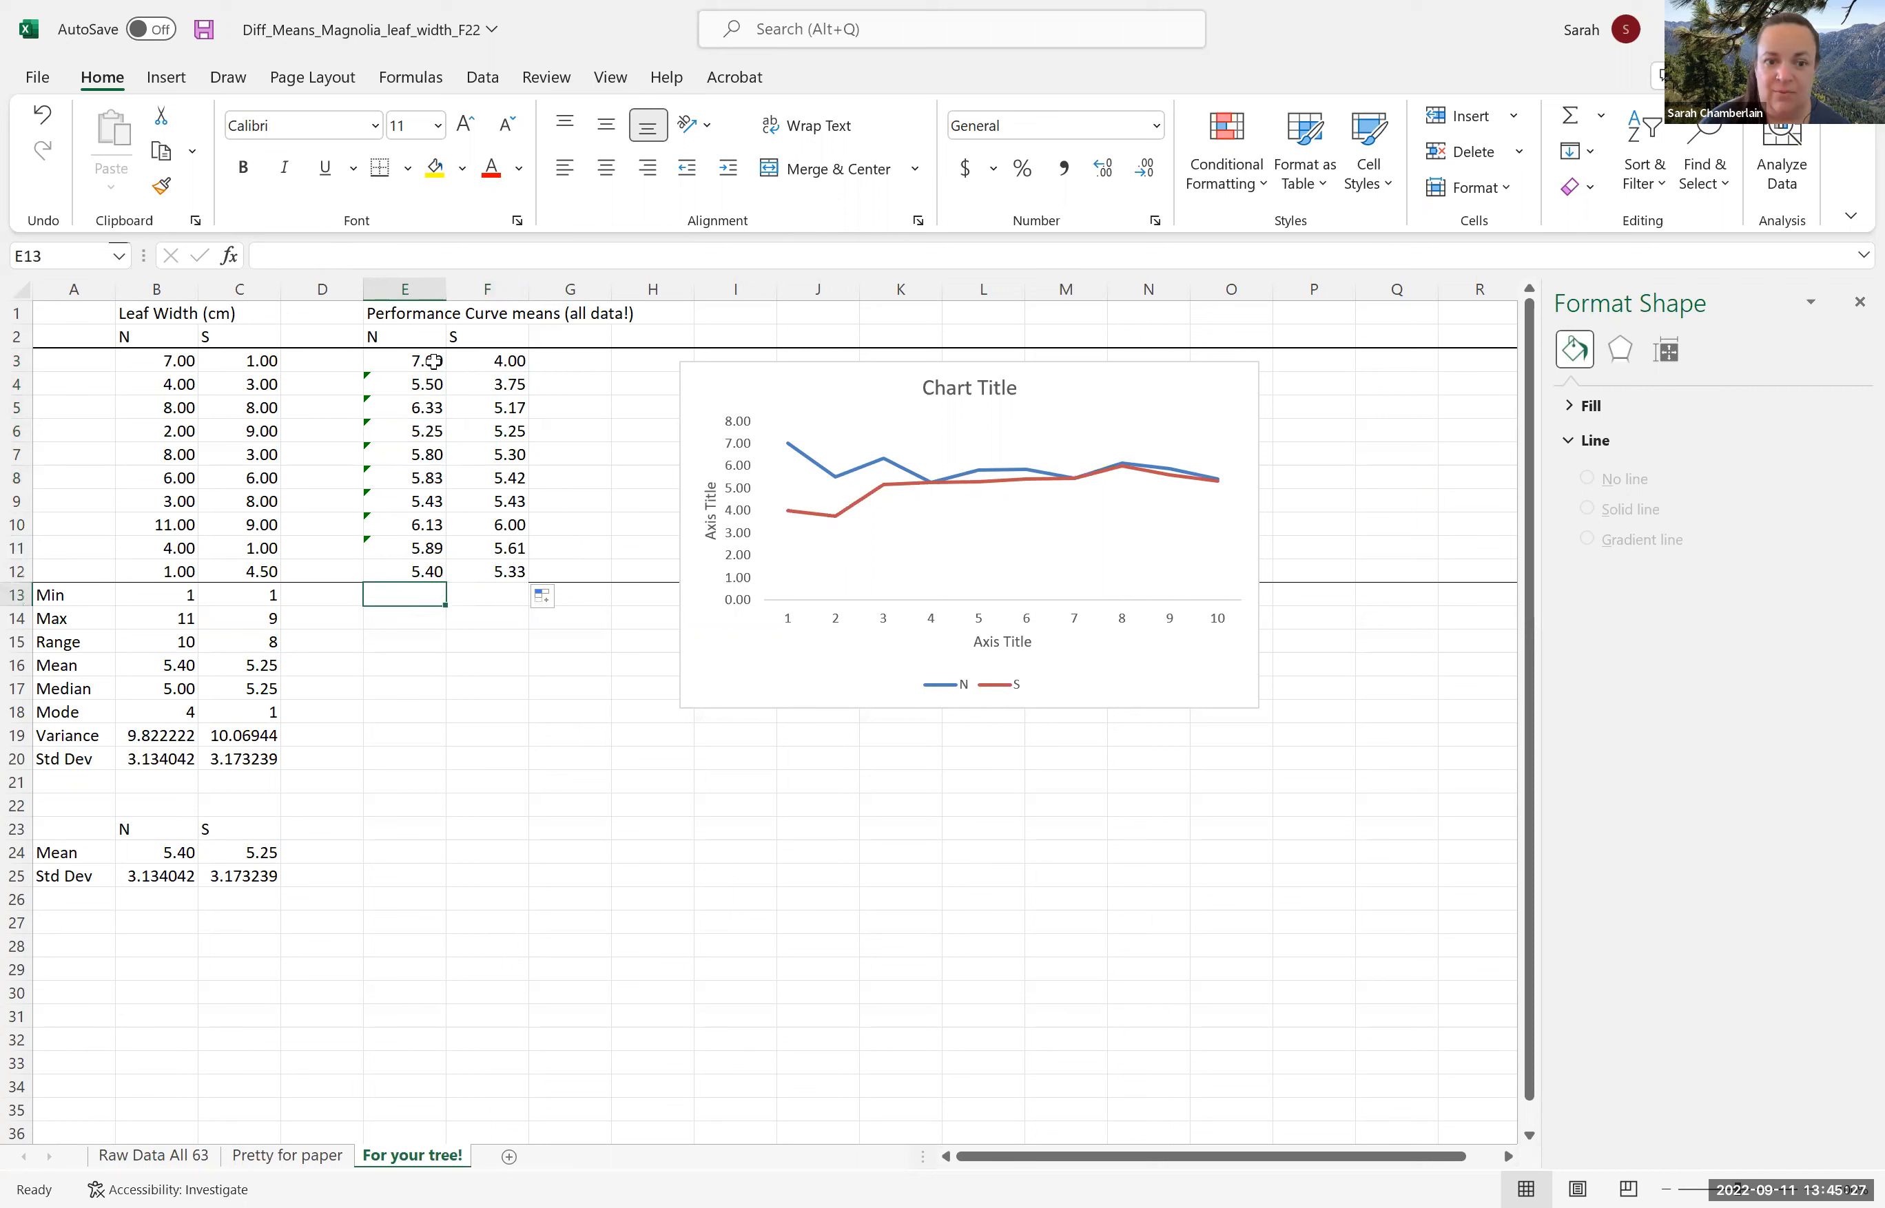
# Check the reference used in F3 and clear the copied formulas from F3:F12.
pyautogui.click(509, 364)
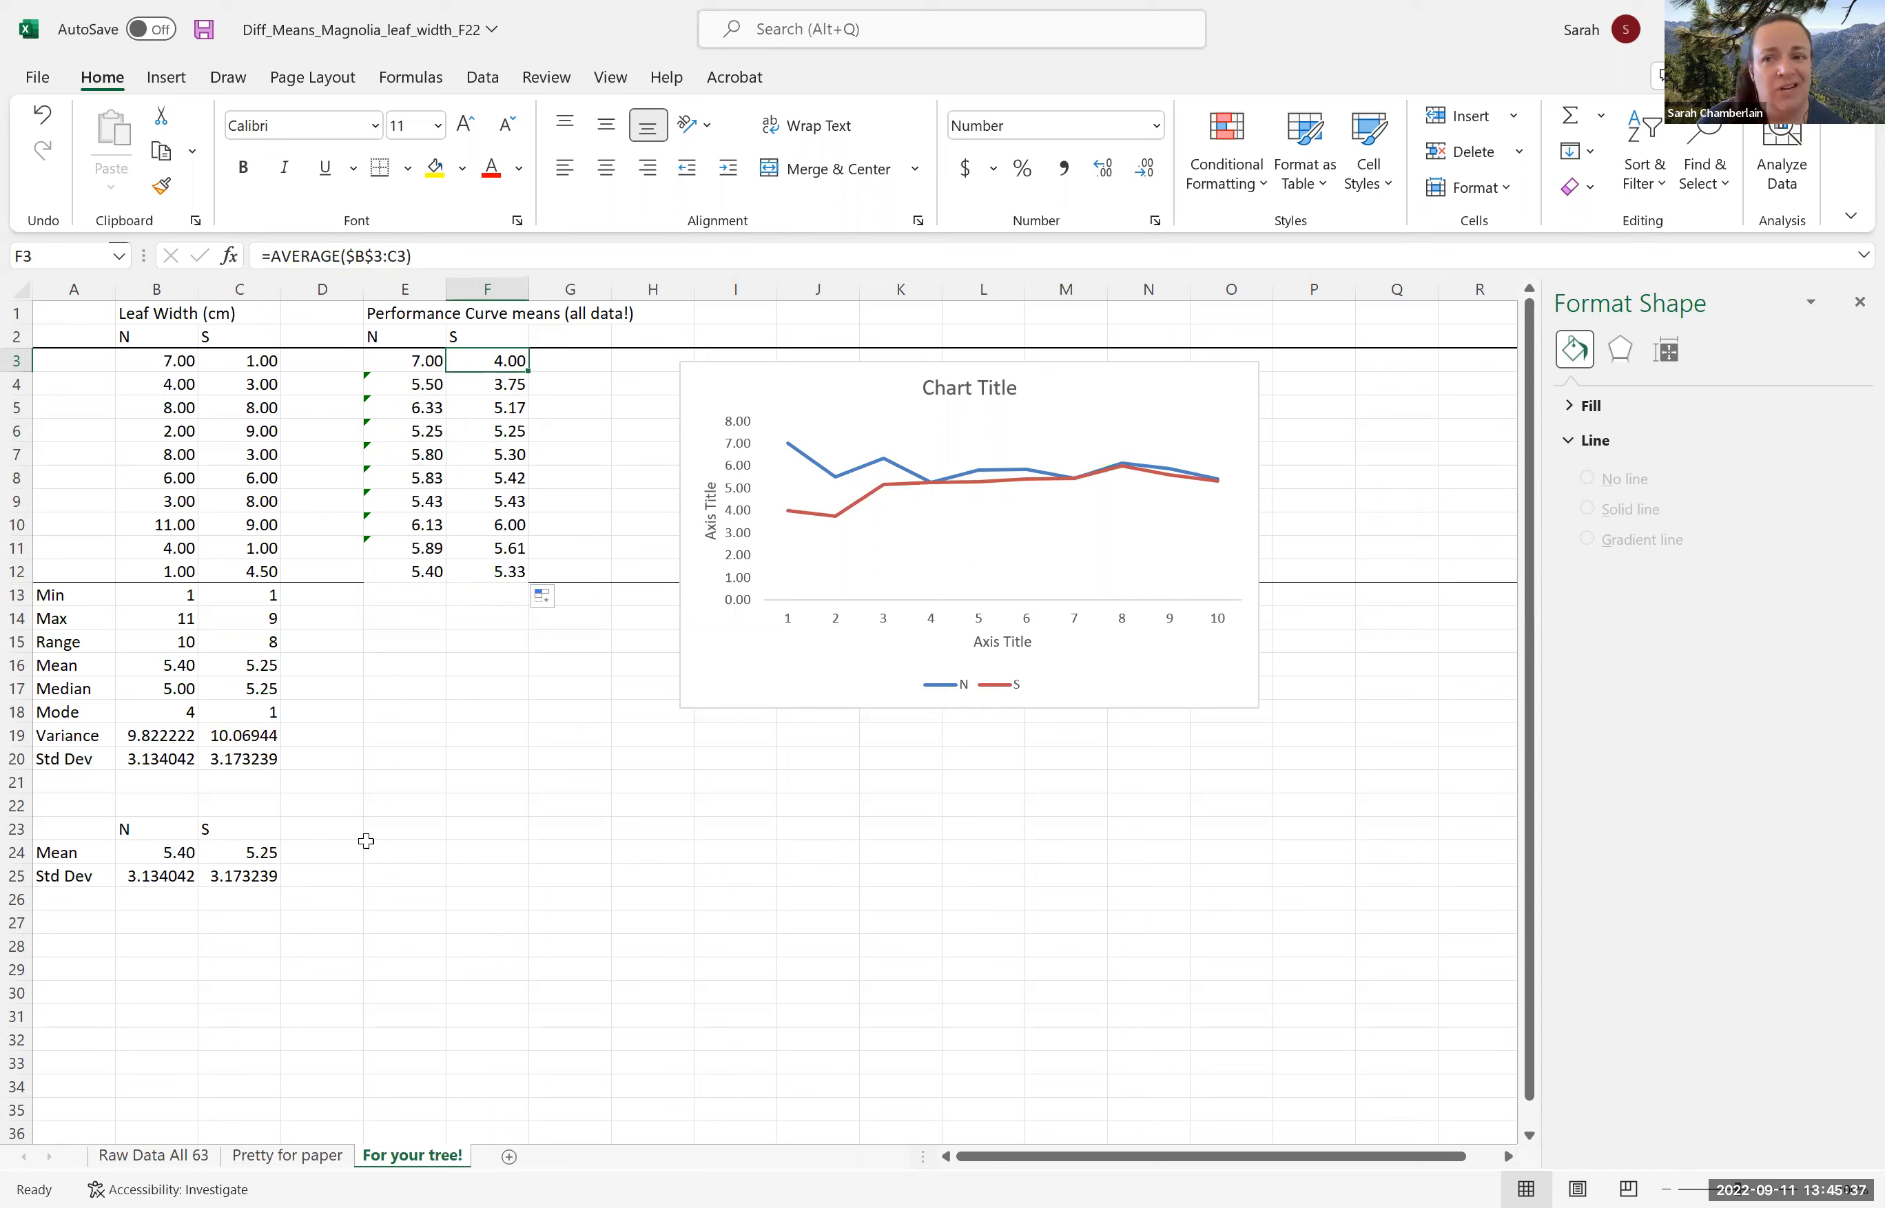
pyautogui.click(614, 405)
pyautogui.moveTo(510, 360); pyautogui.dragTo(510, 573)
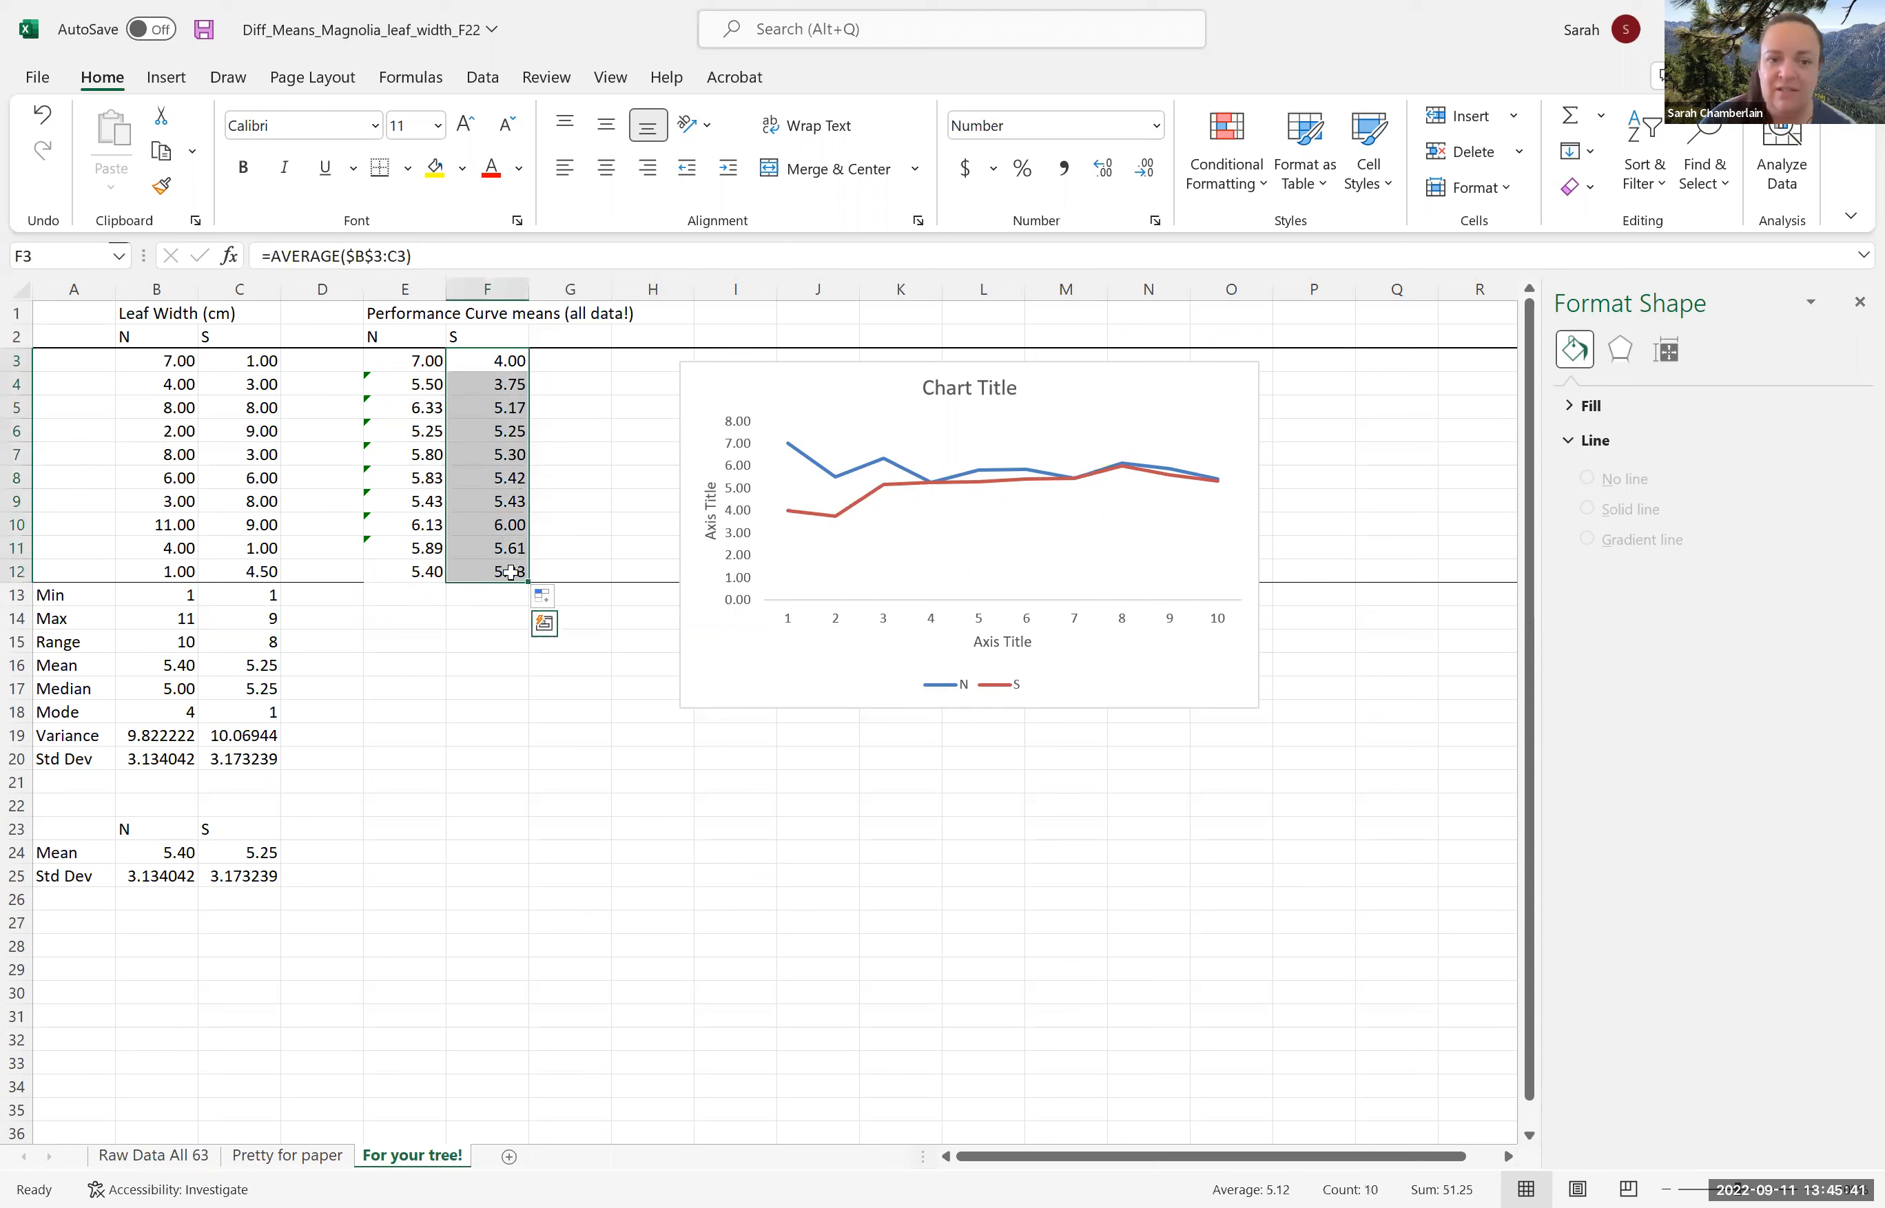
pyautogui.press('Delete')
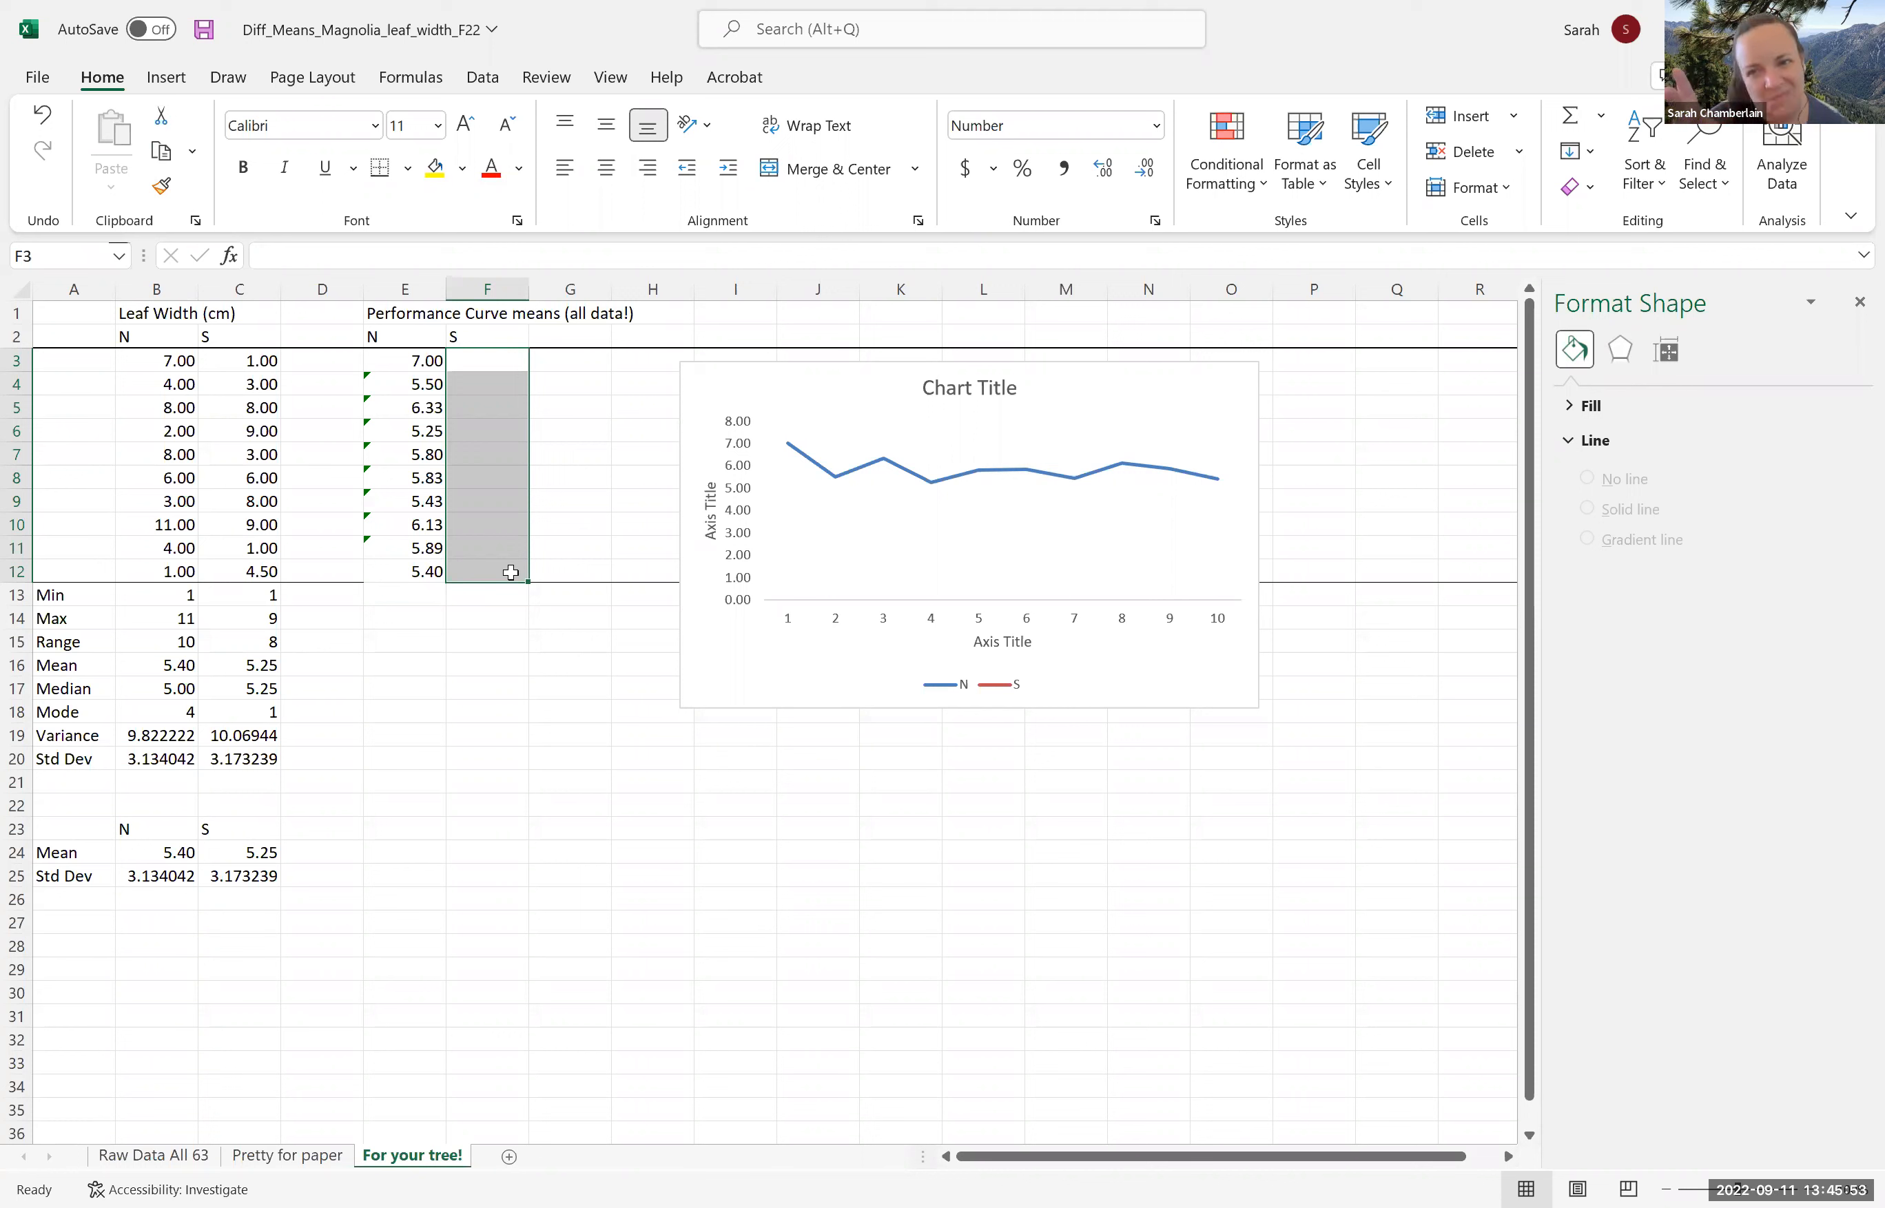
# Write the formula =average(C3:C3) in F3 for the first S performance curve mean.
pyautogui.click(494, 362)
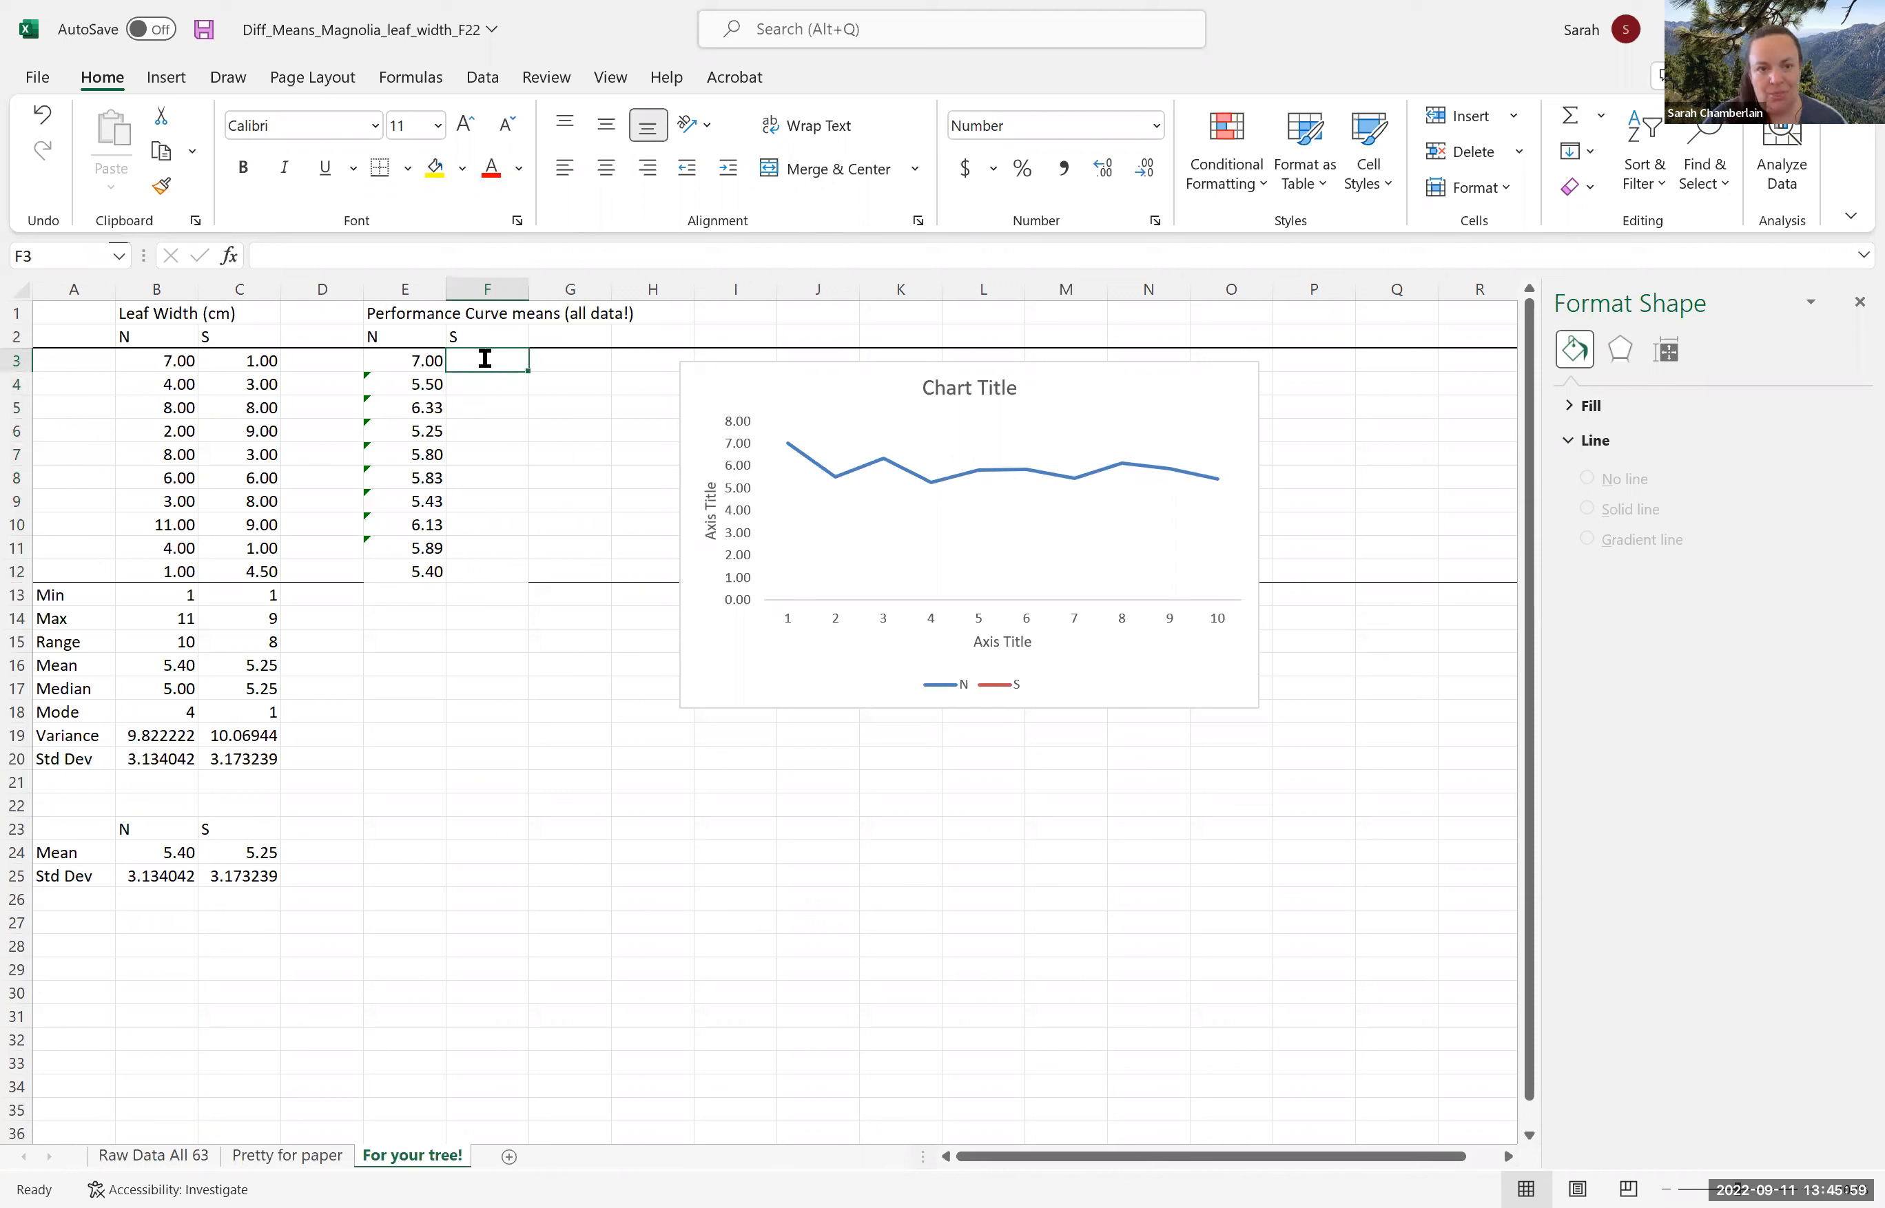
pyautogui.write('=average(')
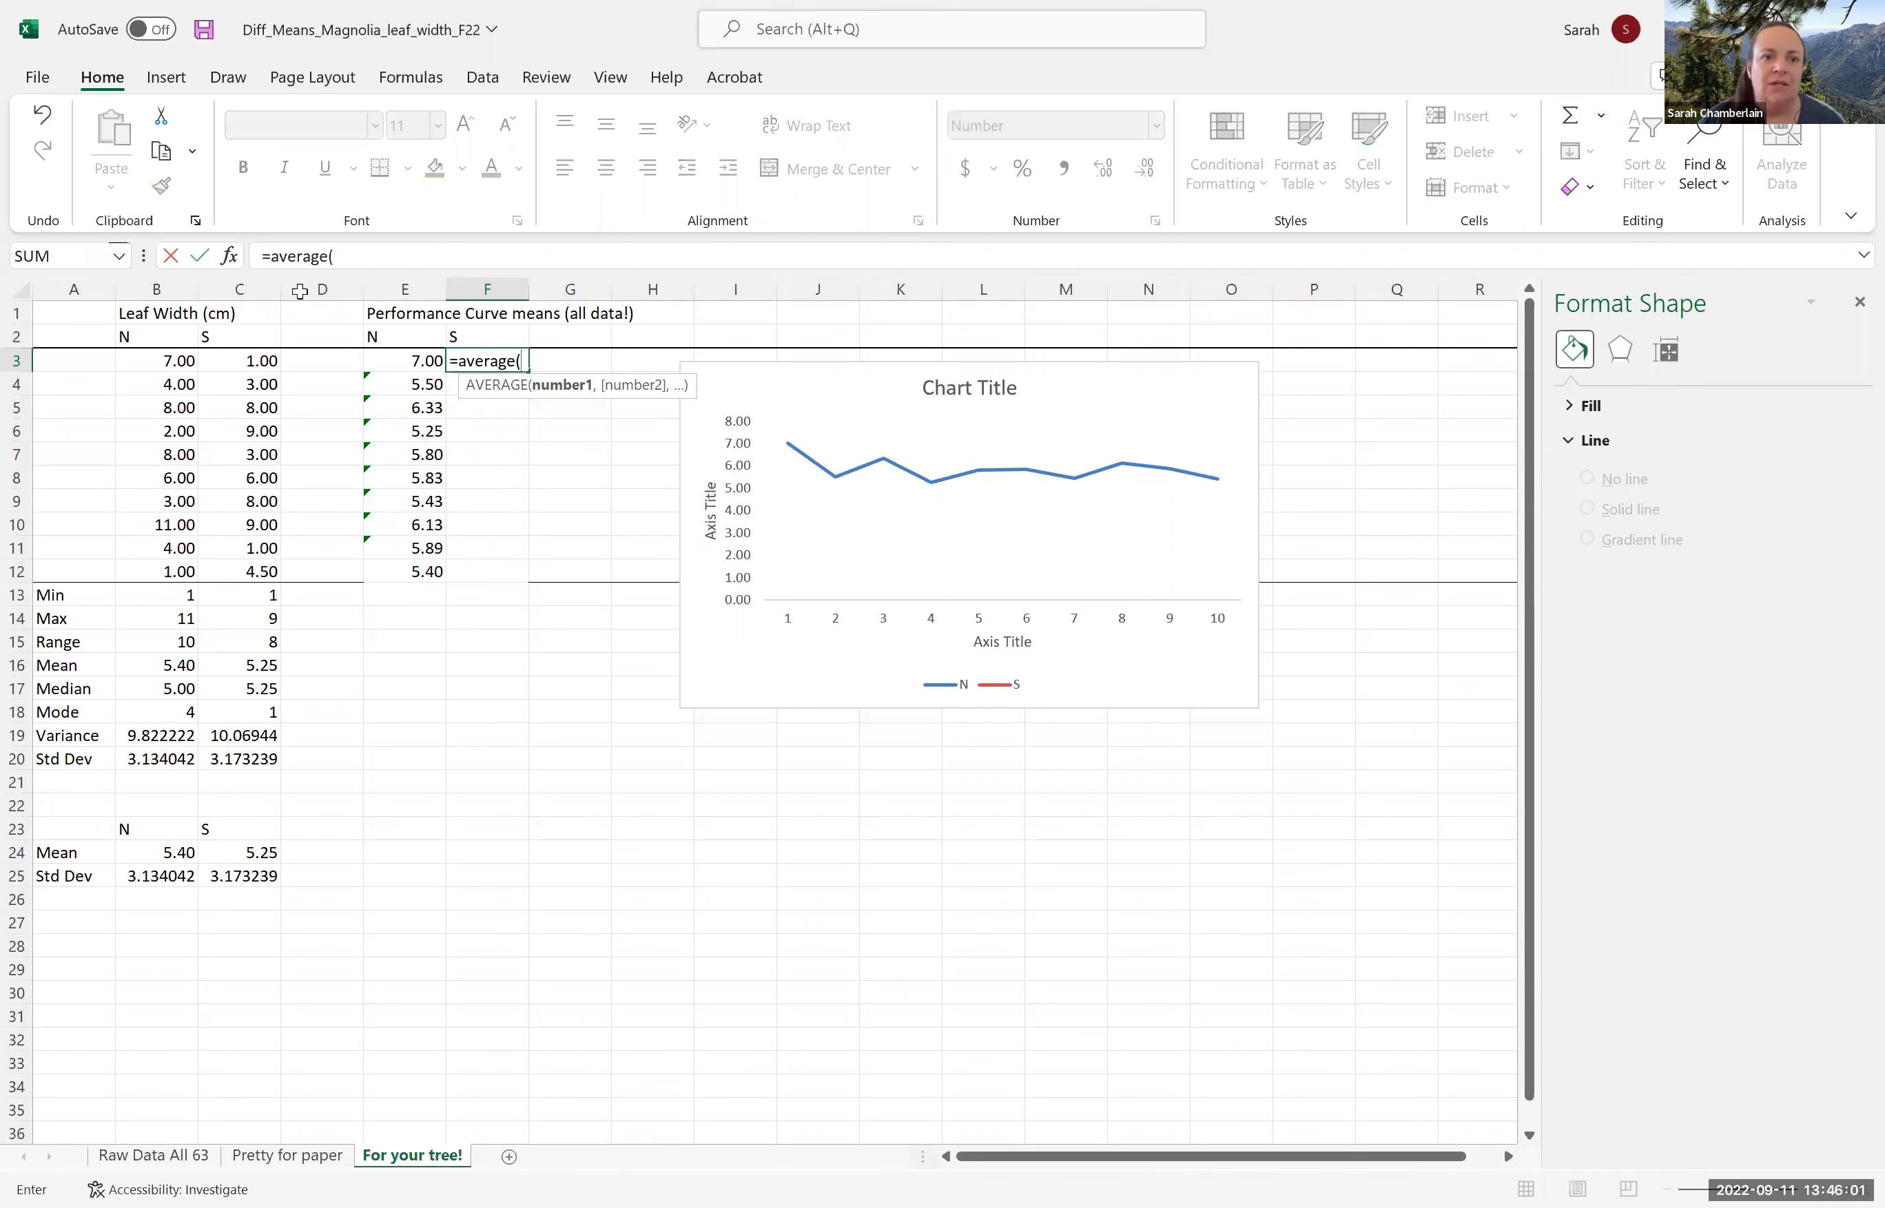
pyautogui.click(264, 360)
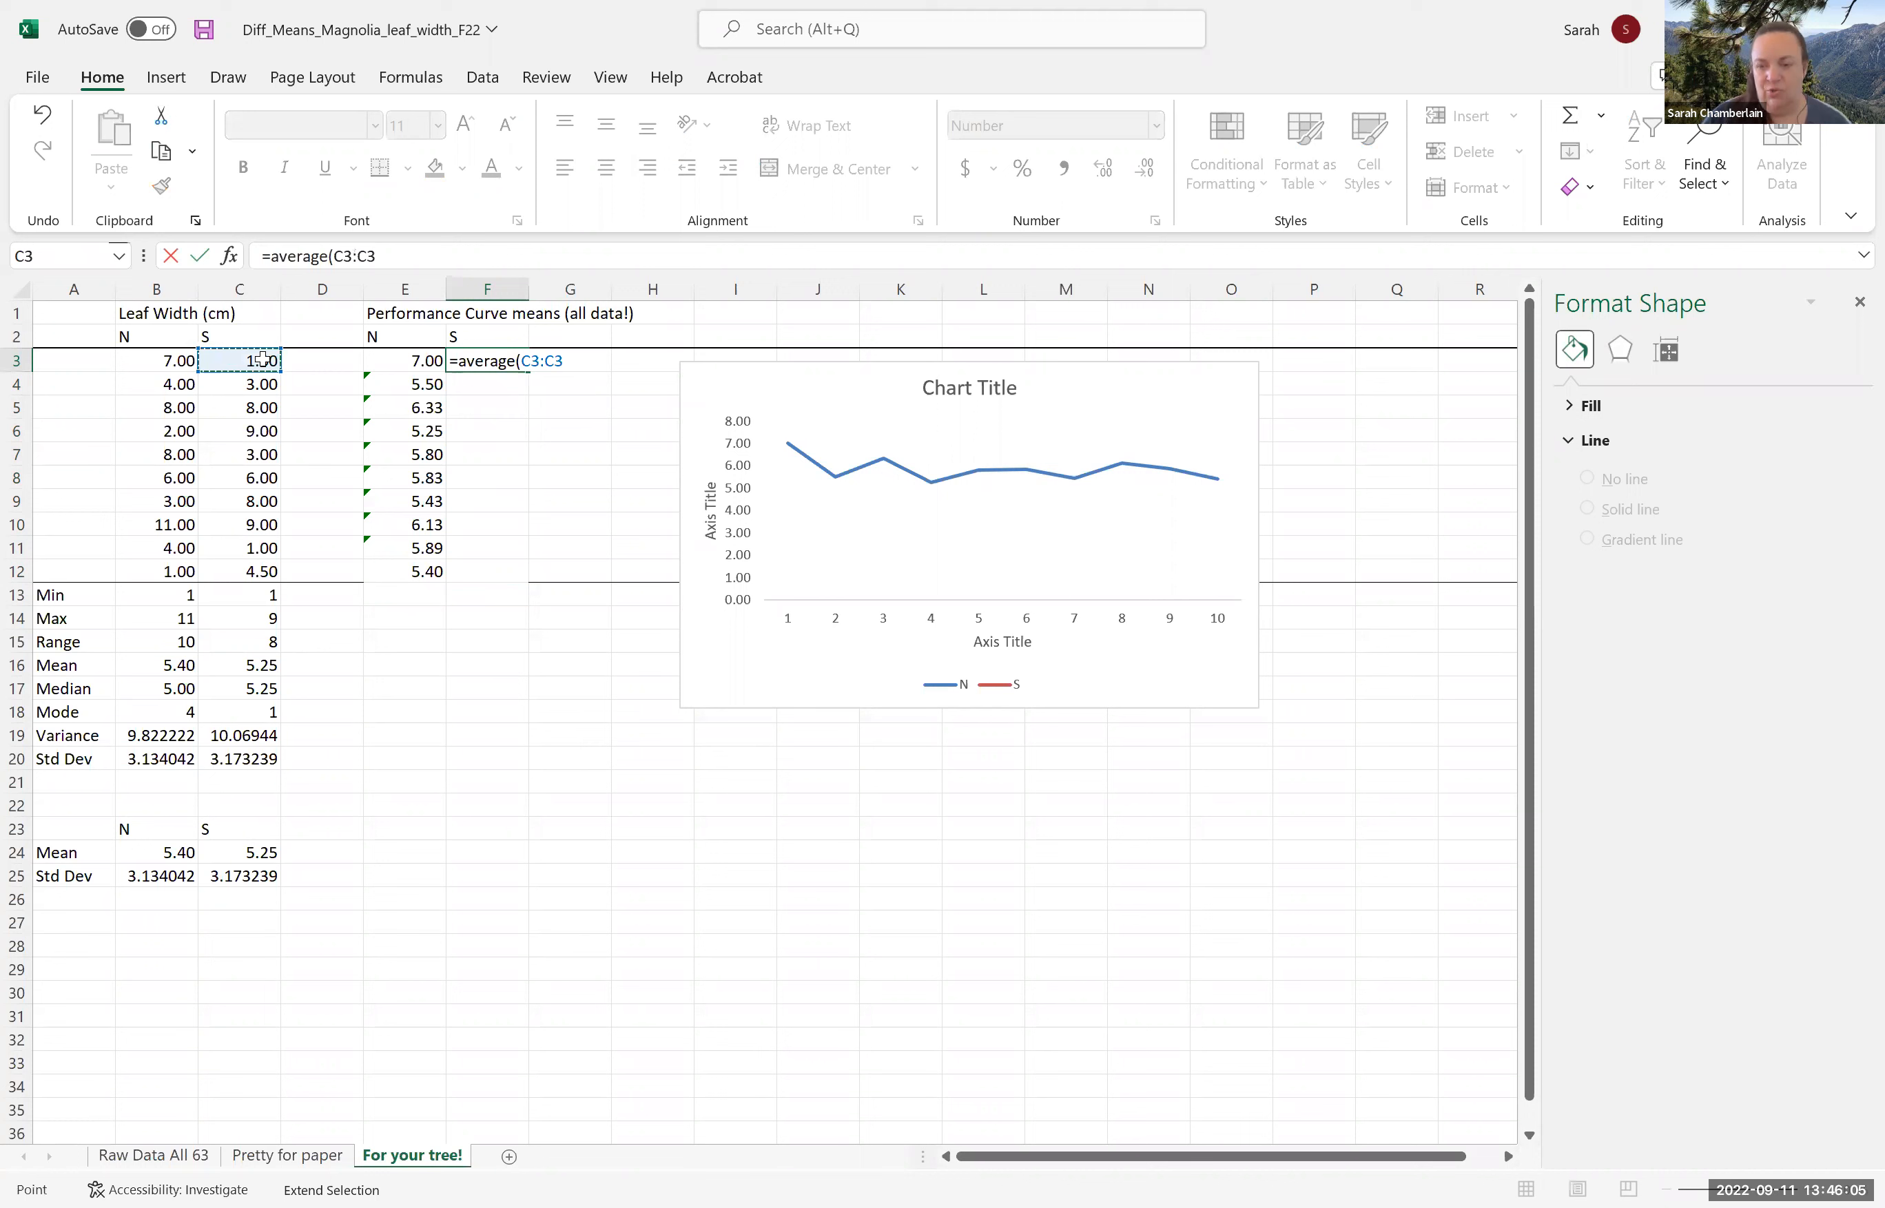
pyautogui.write(')')
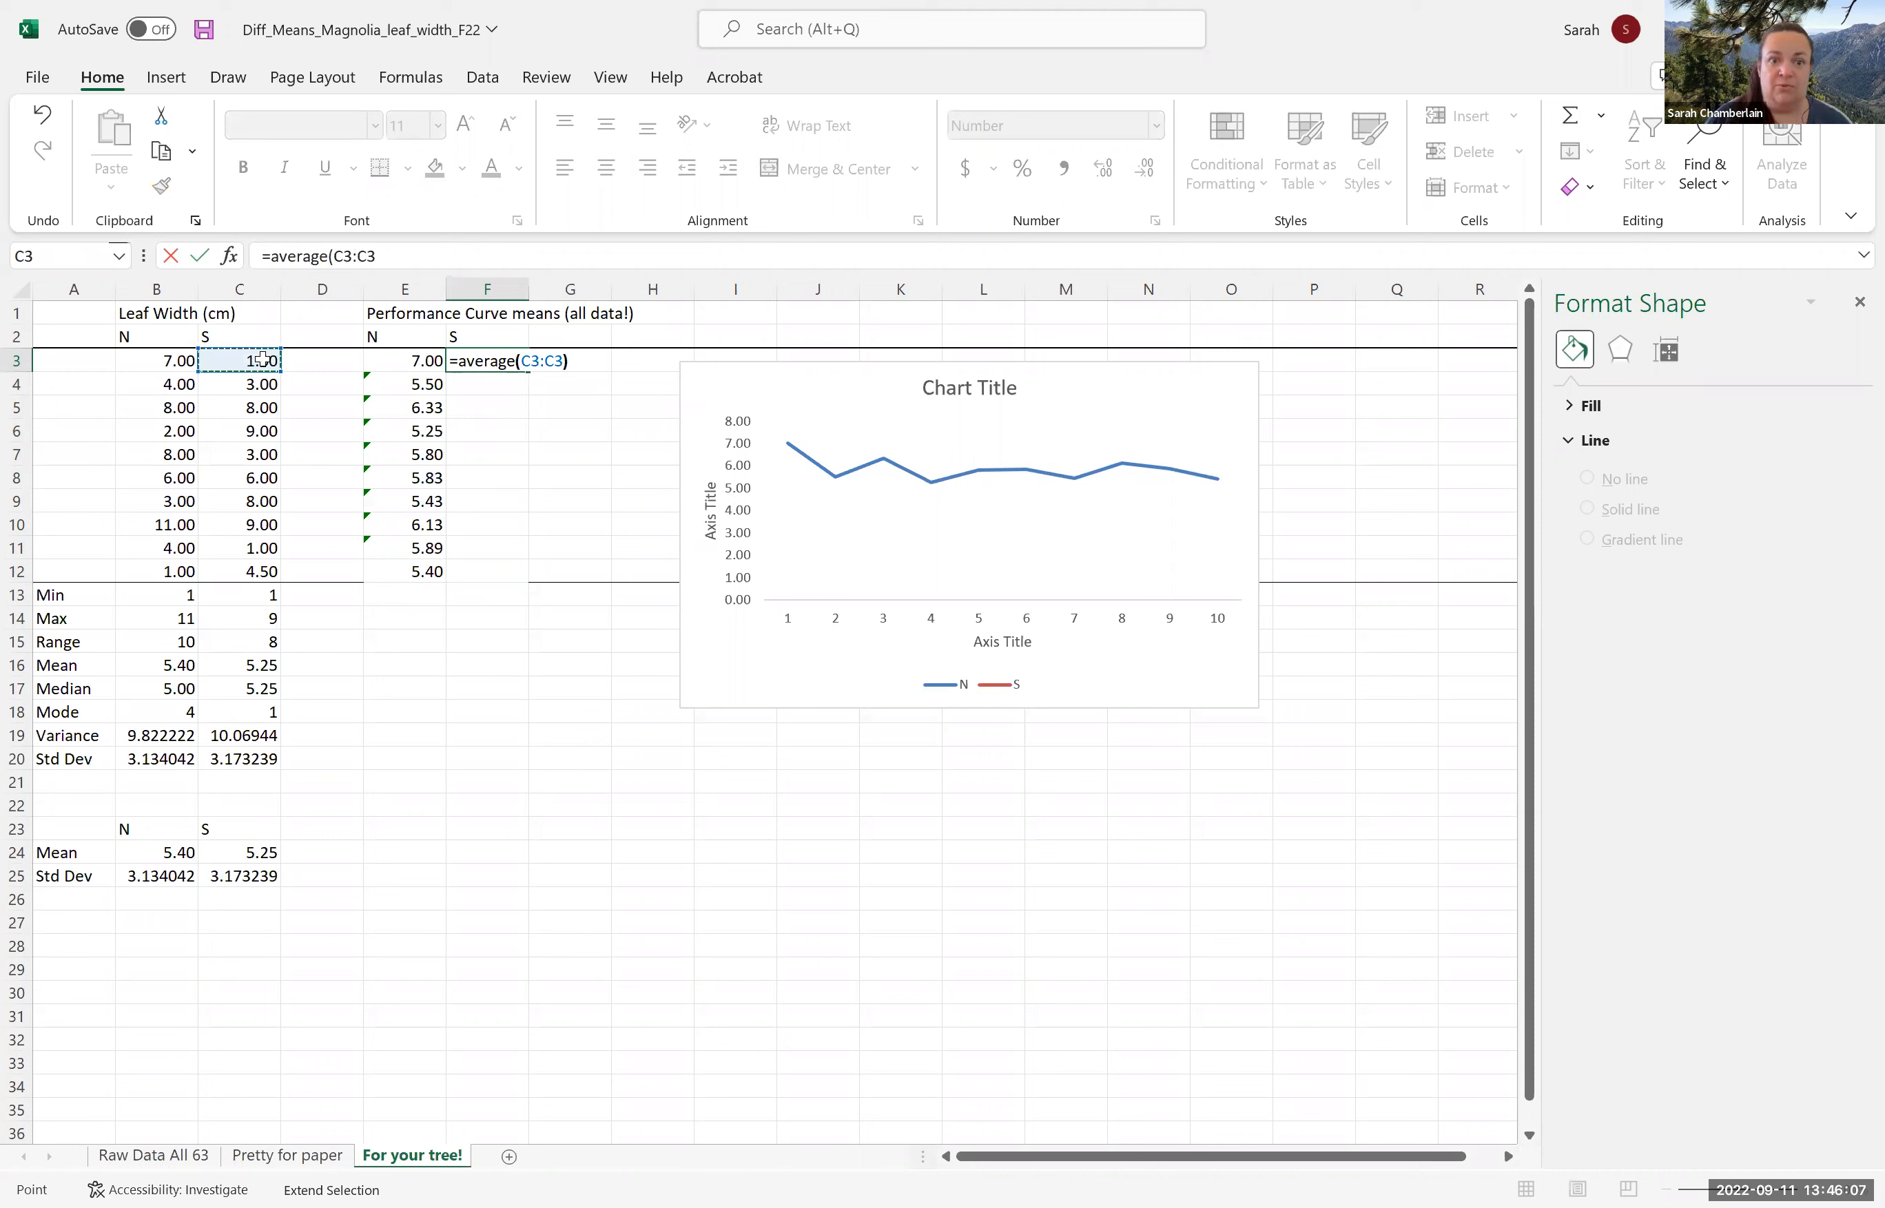
# Make the range start in the F3 formula absolute as $C$3 and fill the formula down to F12.
pyautogui.click(335, 259)
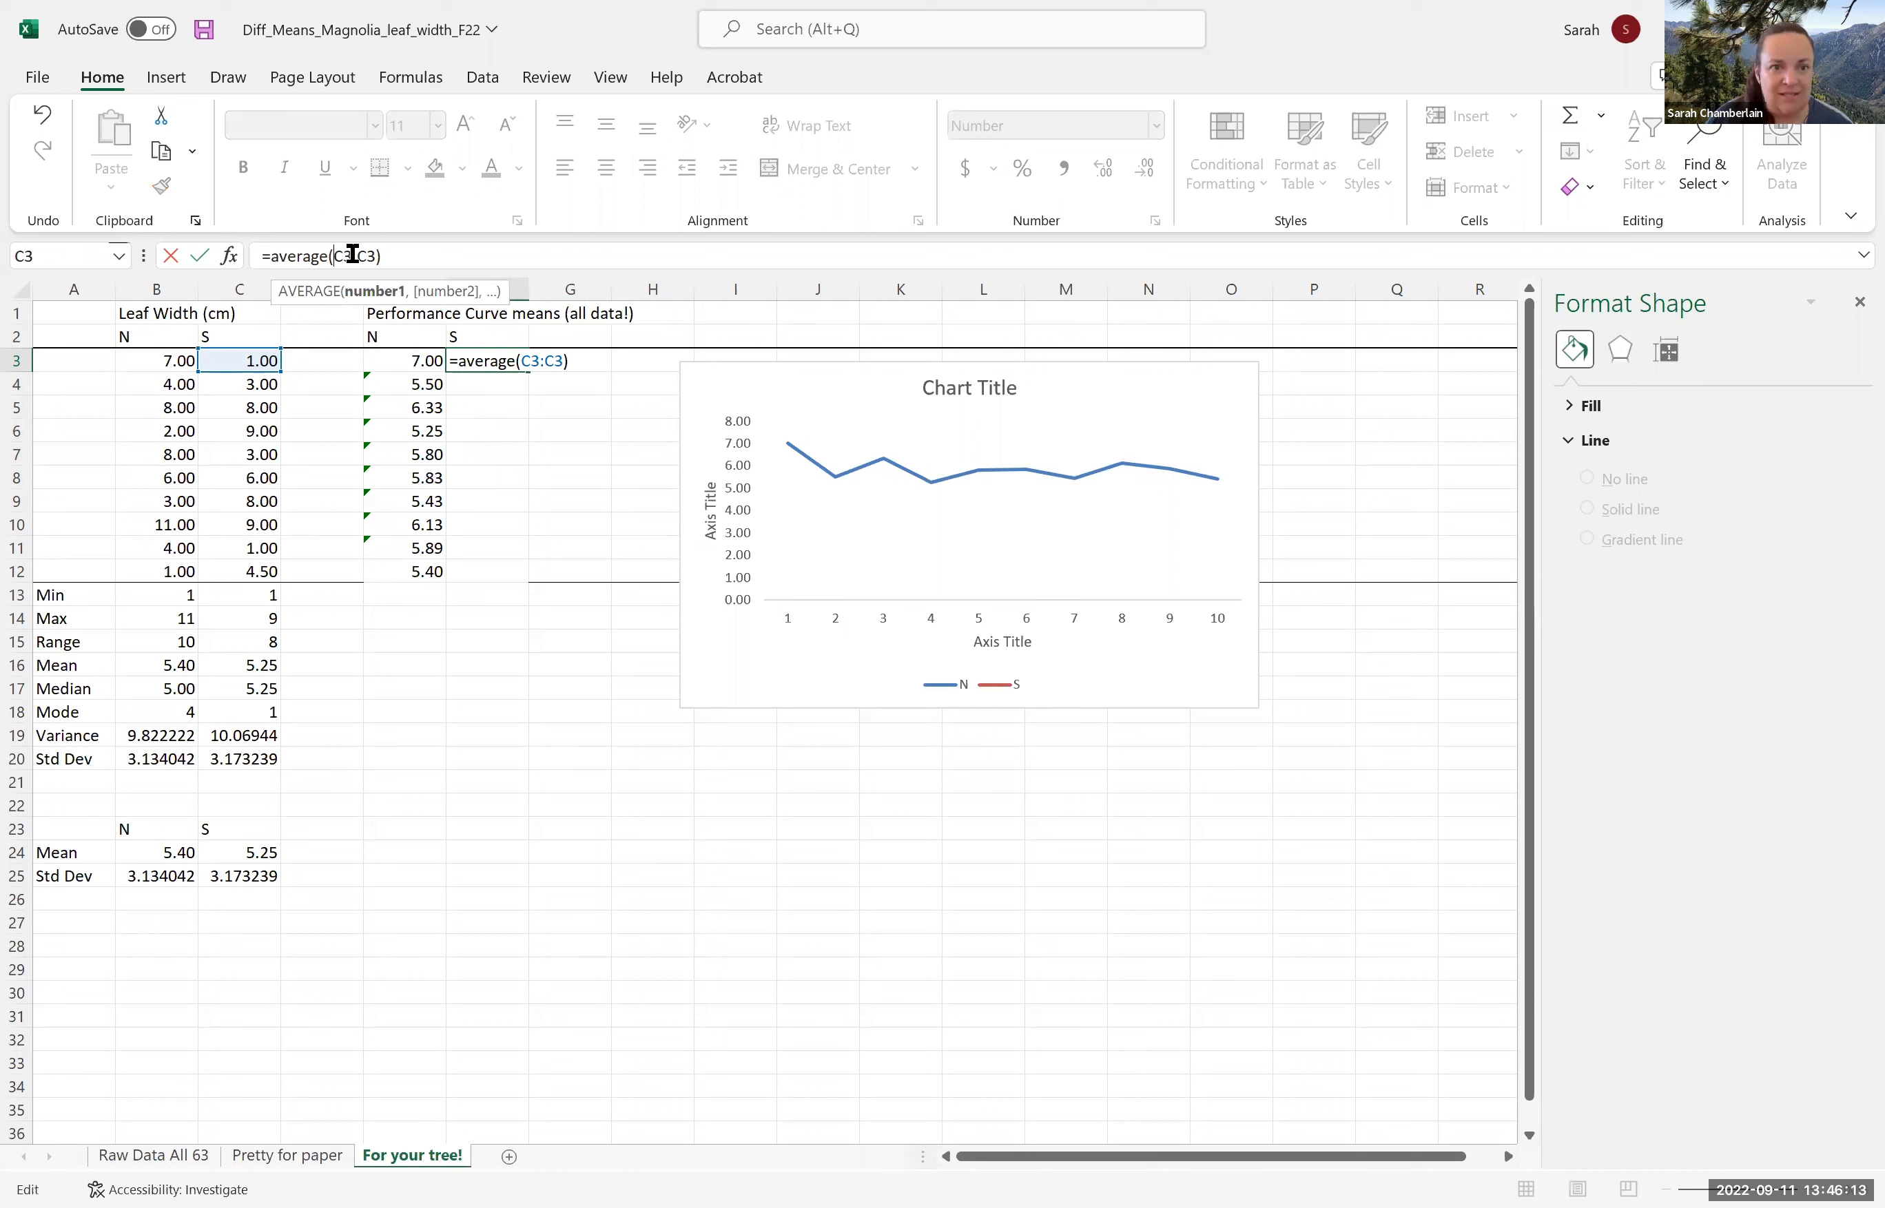
pyautogui.press('F4')
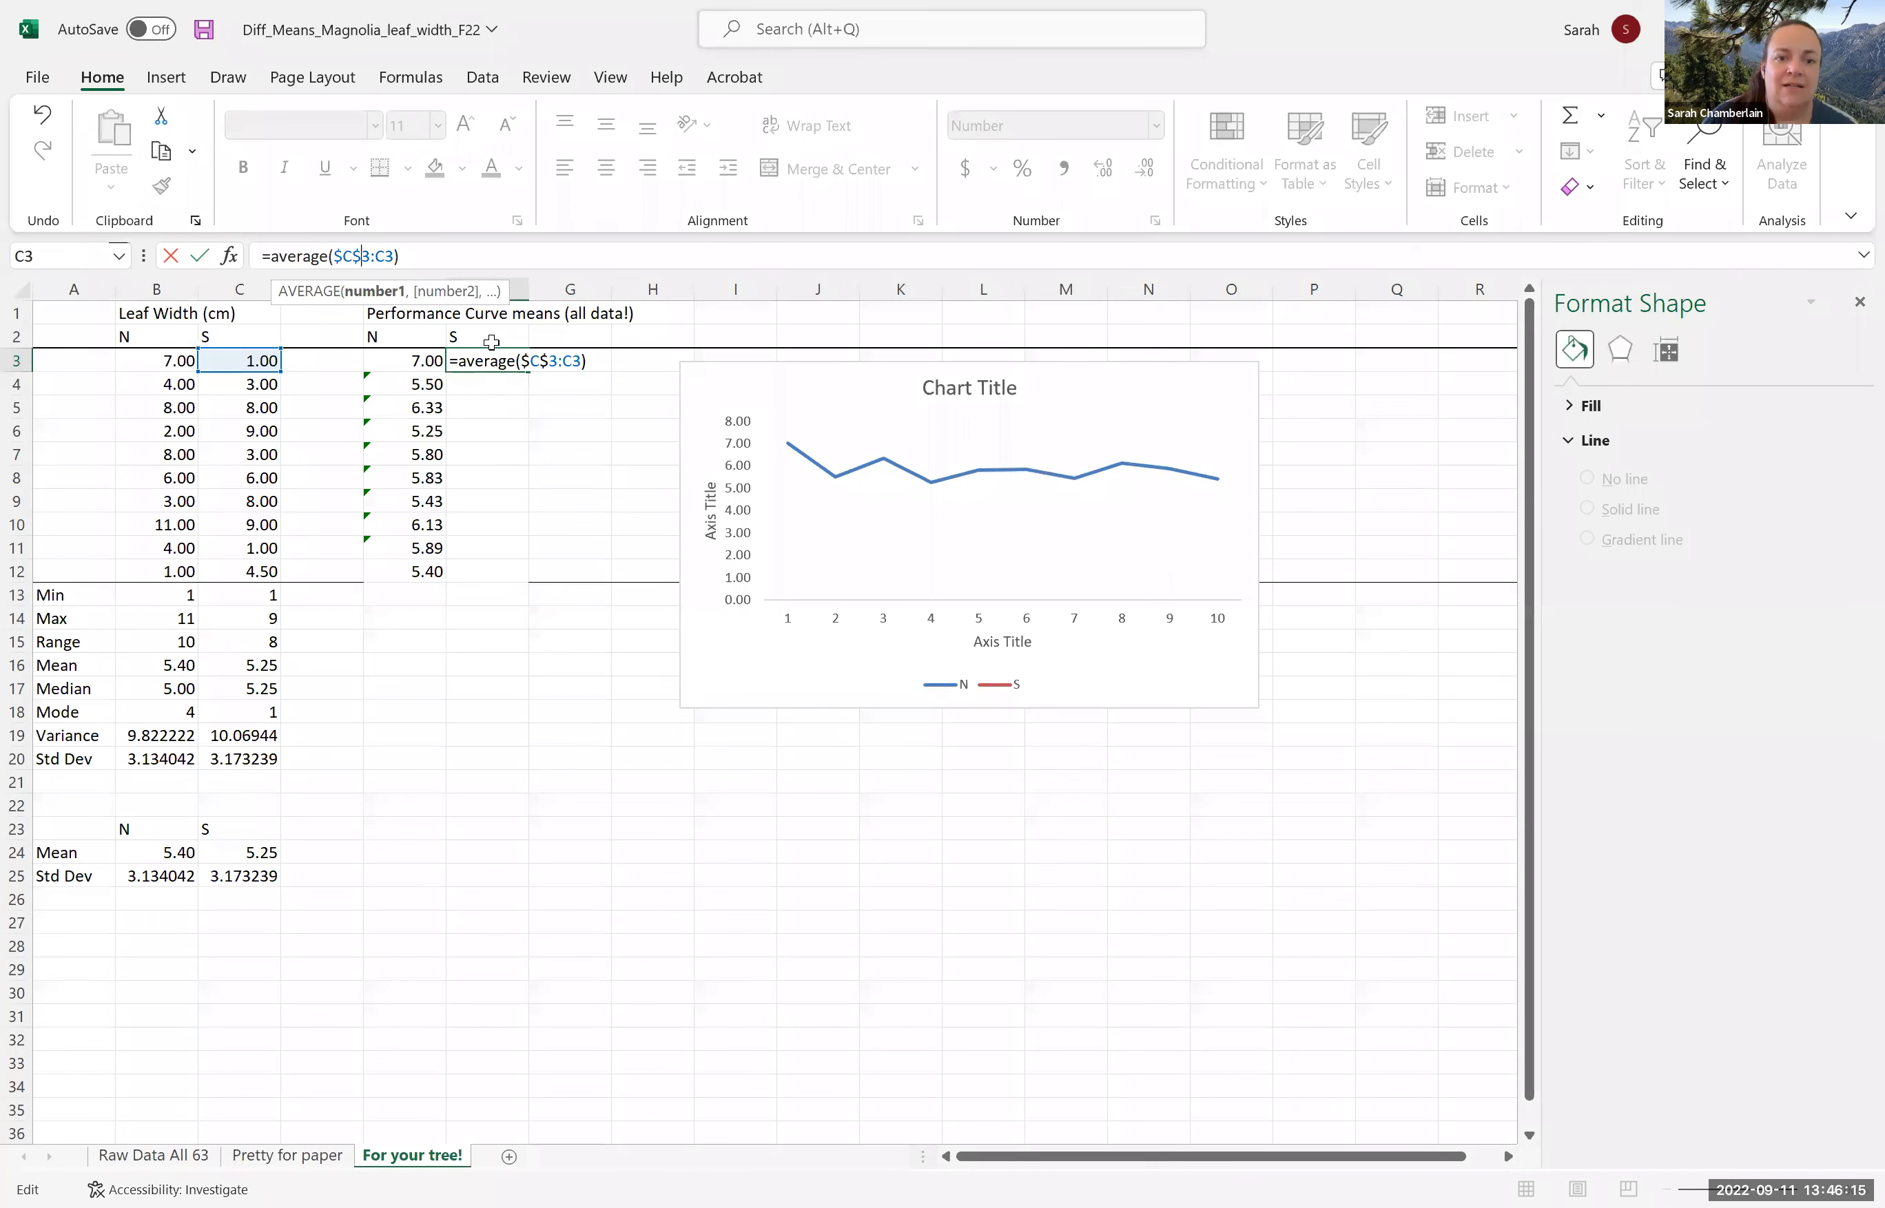
pyautogui.hotkey('ctrl', 'Return')
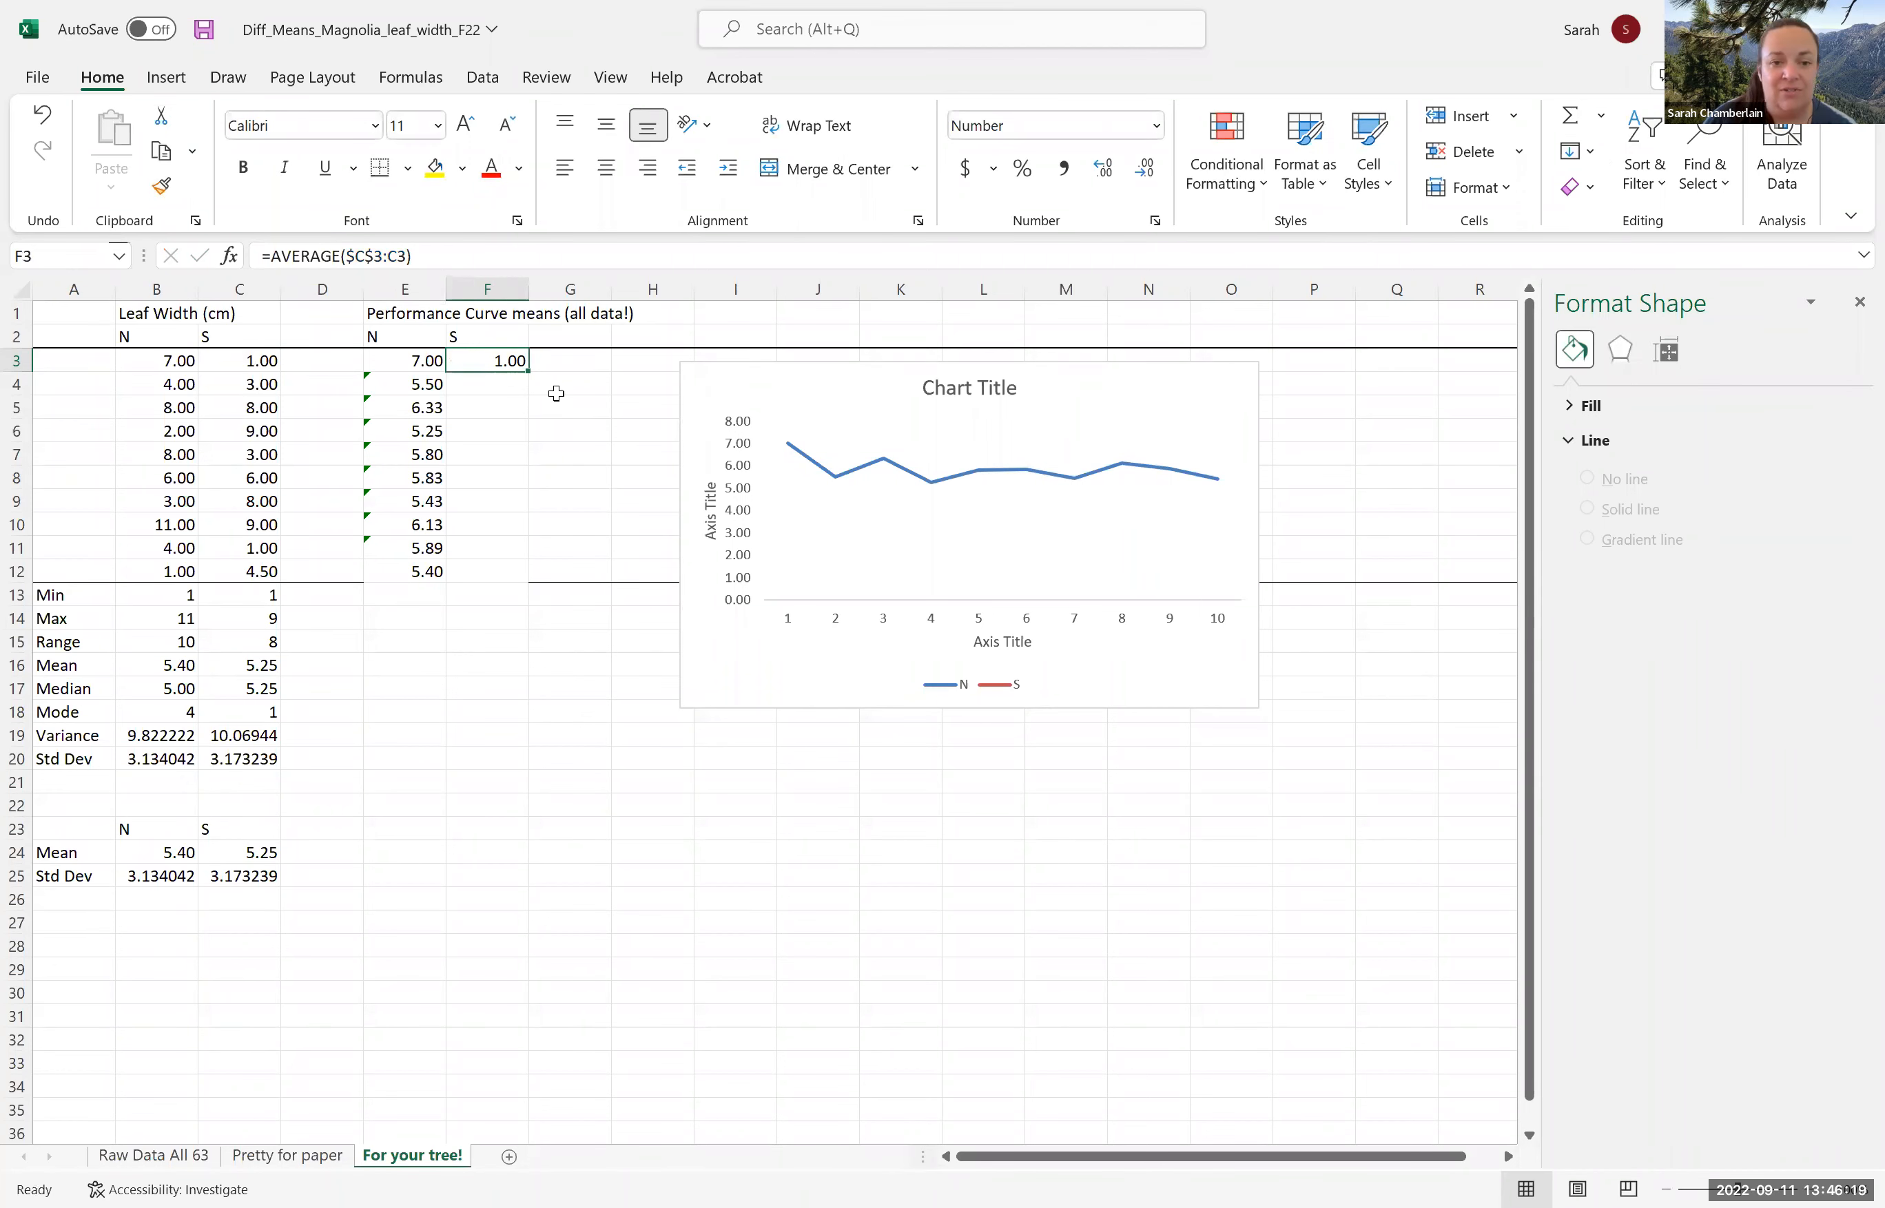
pyautogui.moveTo(527, 630); pyautogui.dragTo(524, 582)
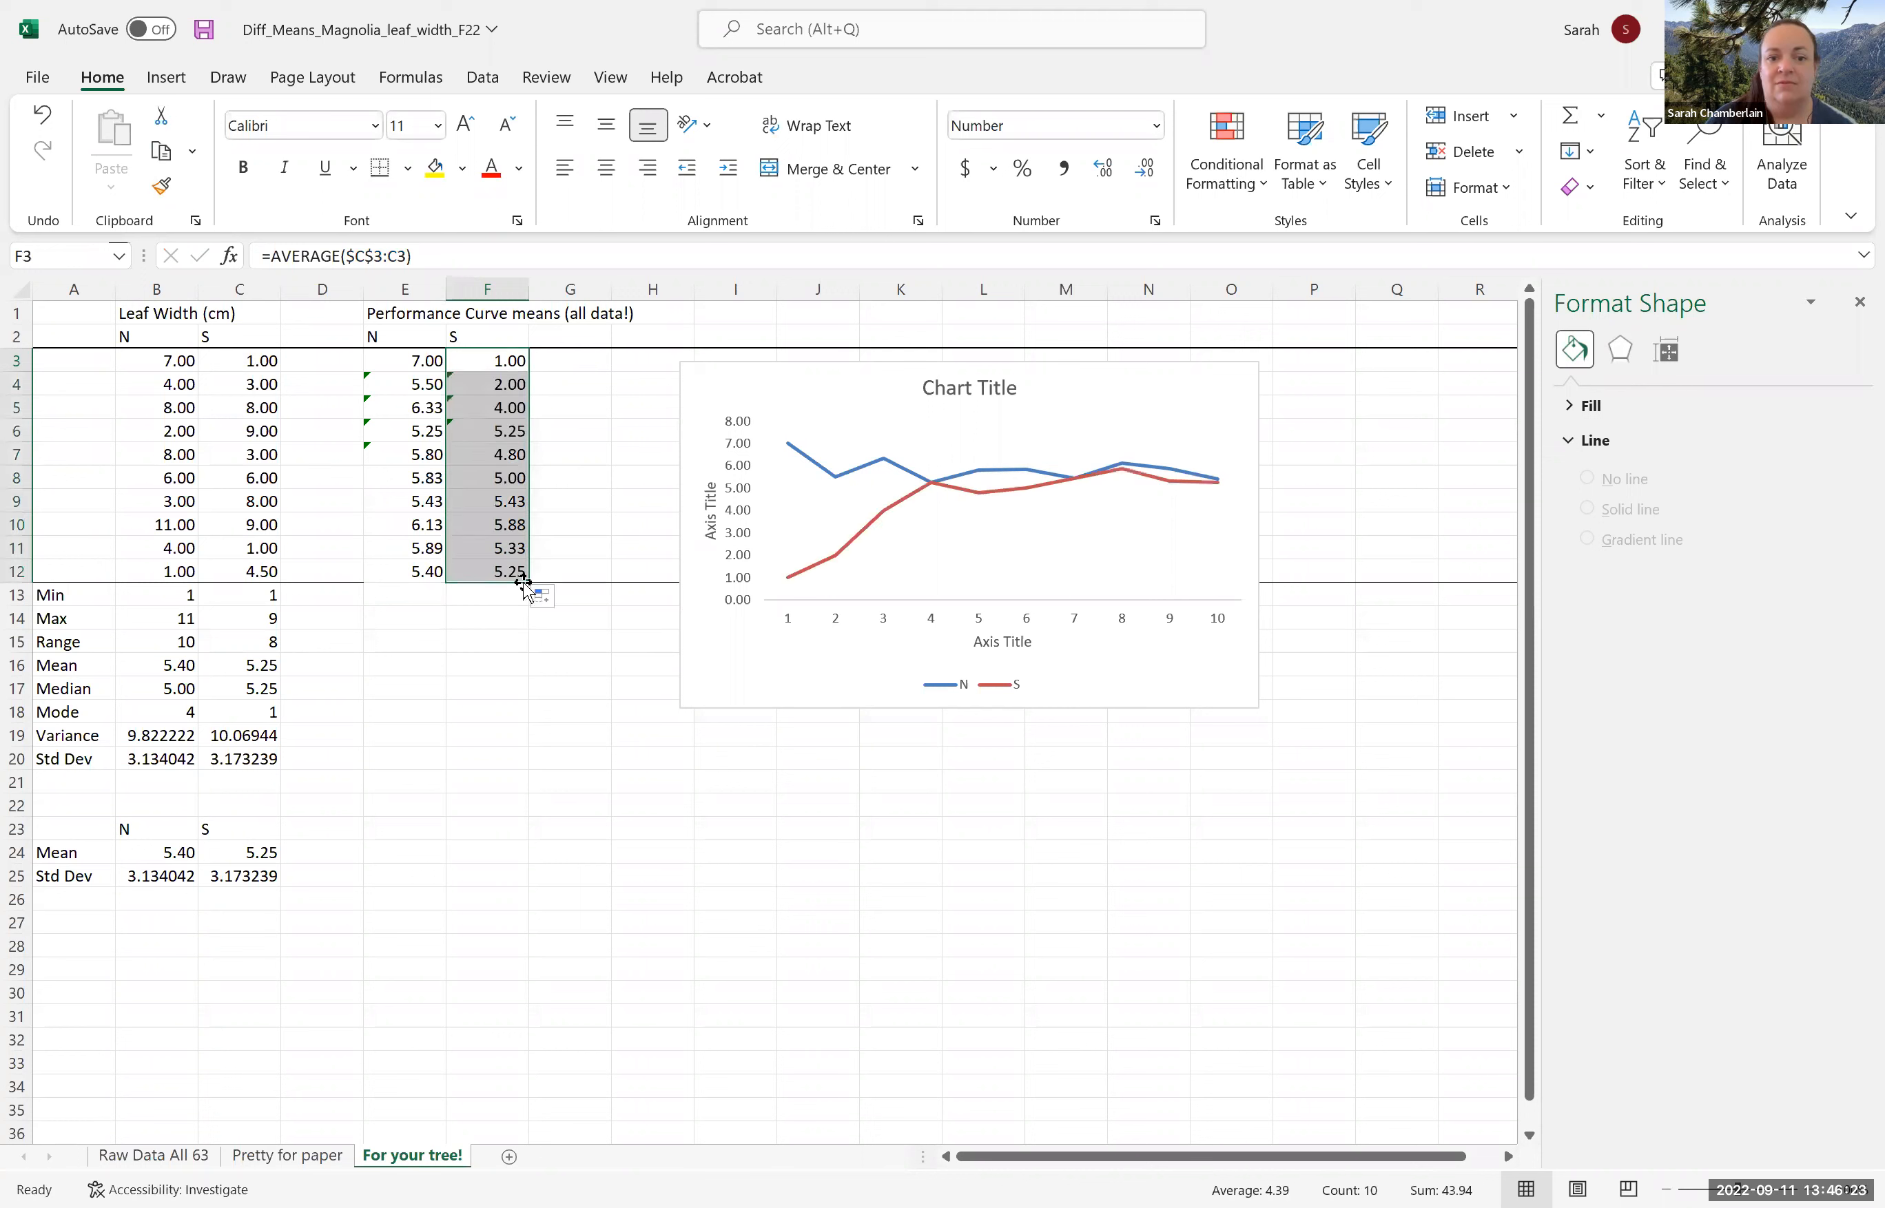
# Go through several S mean formulas in column F to examine their averaged ranges.
pyautogui.click(513, 429)
pyautogui.press('Down')
pyautogui.press('Down')
pyautogui.press('Down')
pyautogui.press('Down')
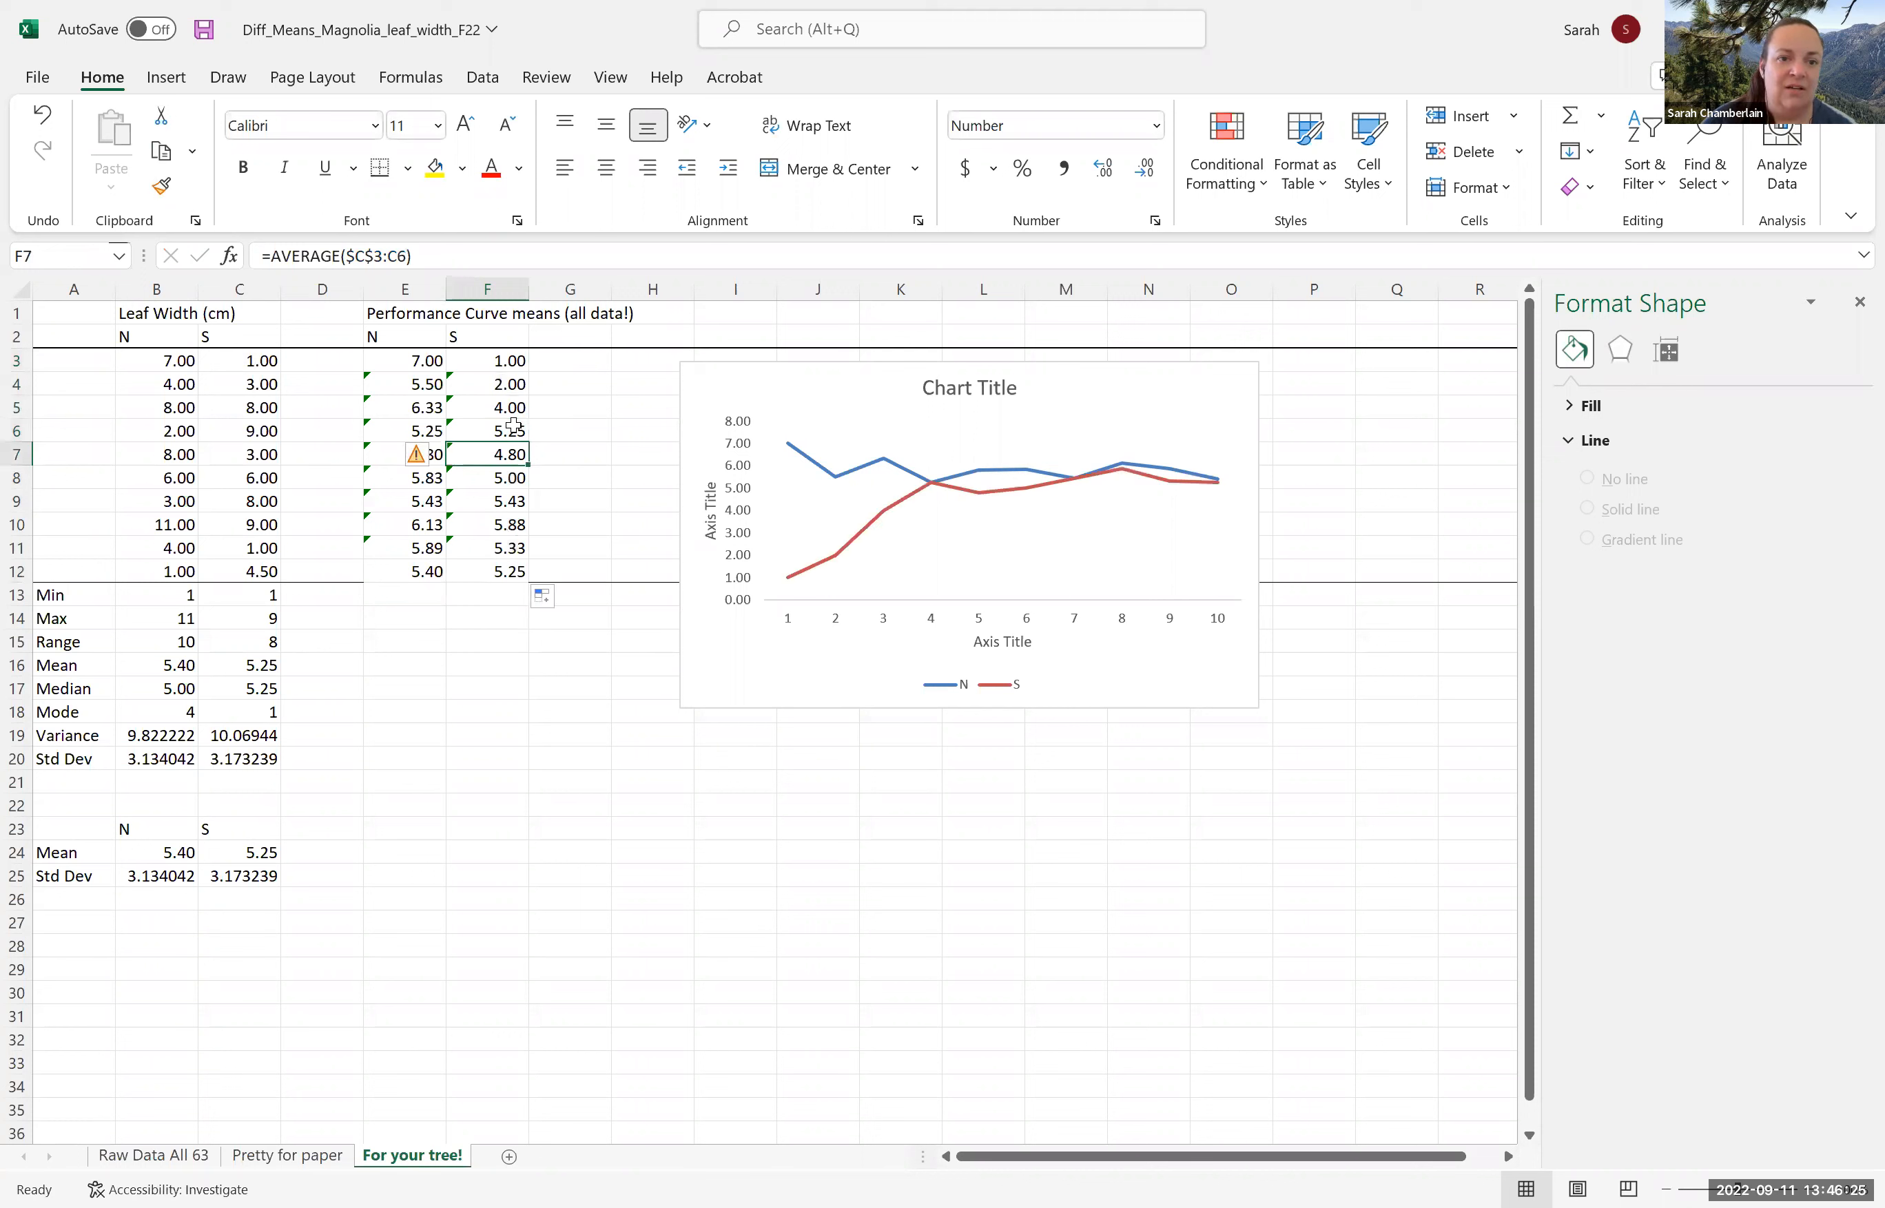
pyautogui.press('Up')
pyautogui.press('Up')
pyautogui.press('Up')
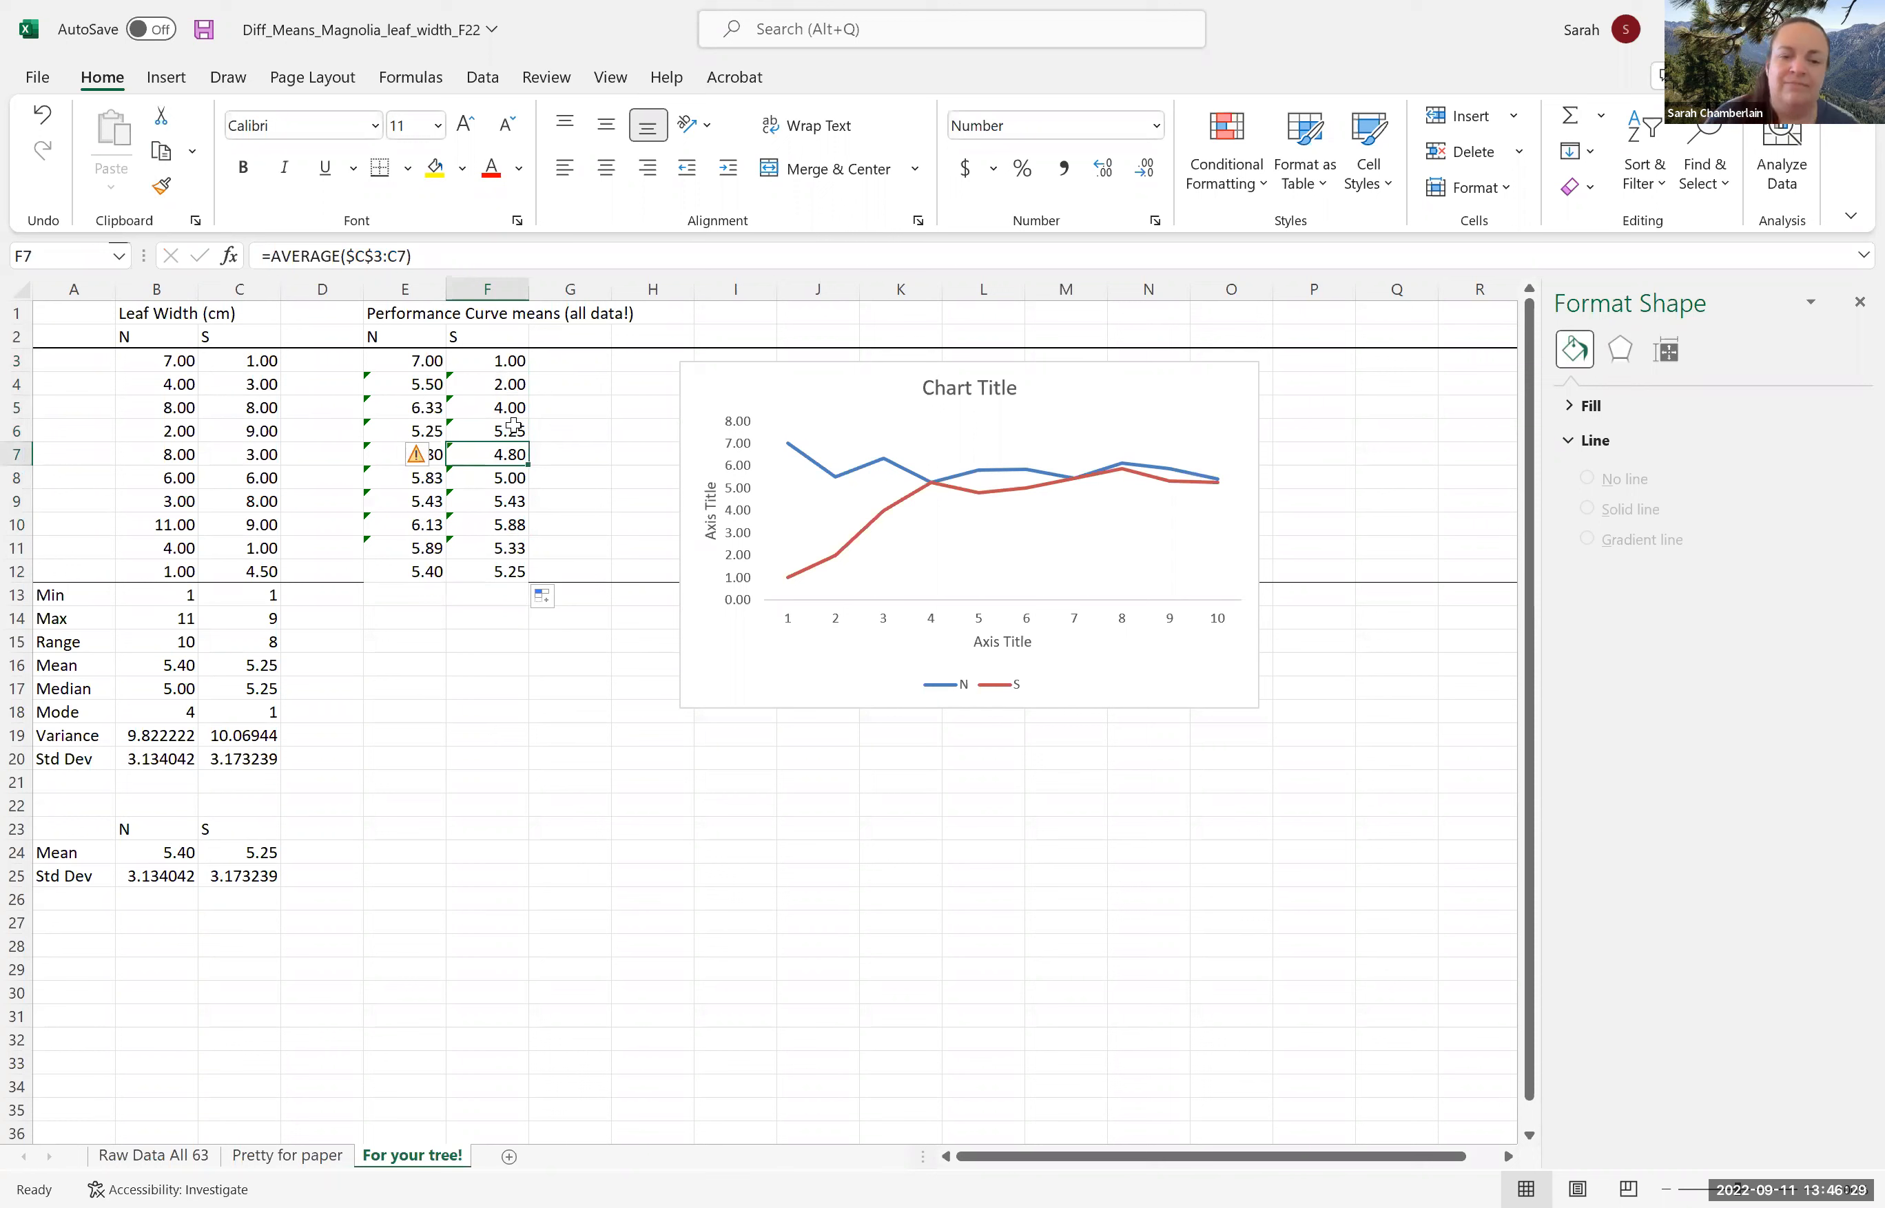
pyautogui.click(16, 570)
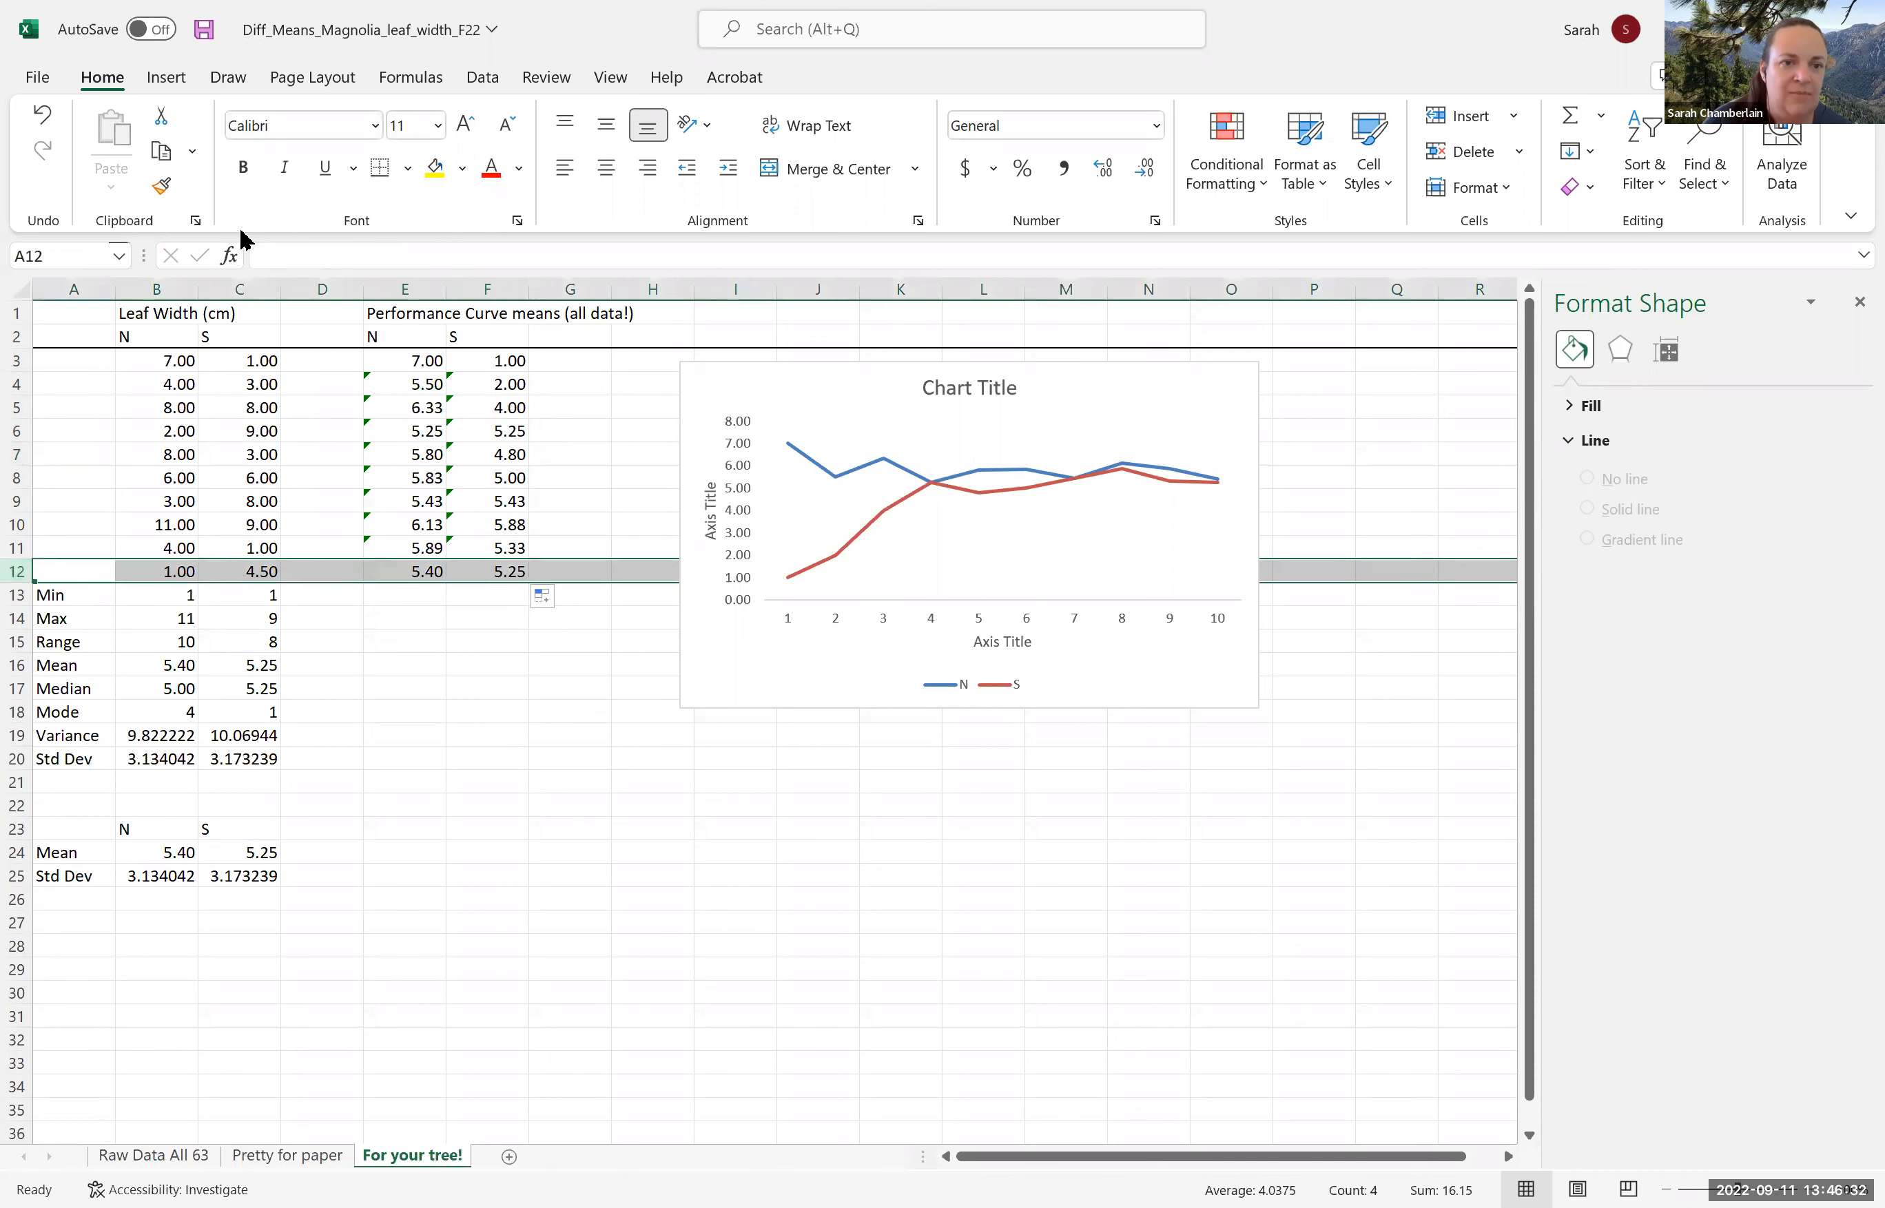
pyautogui.click(558, 798)
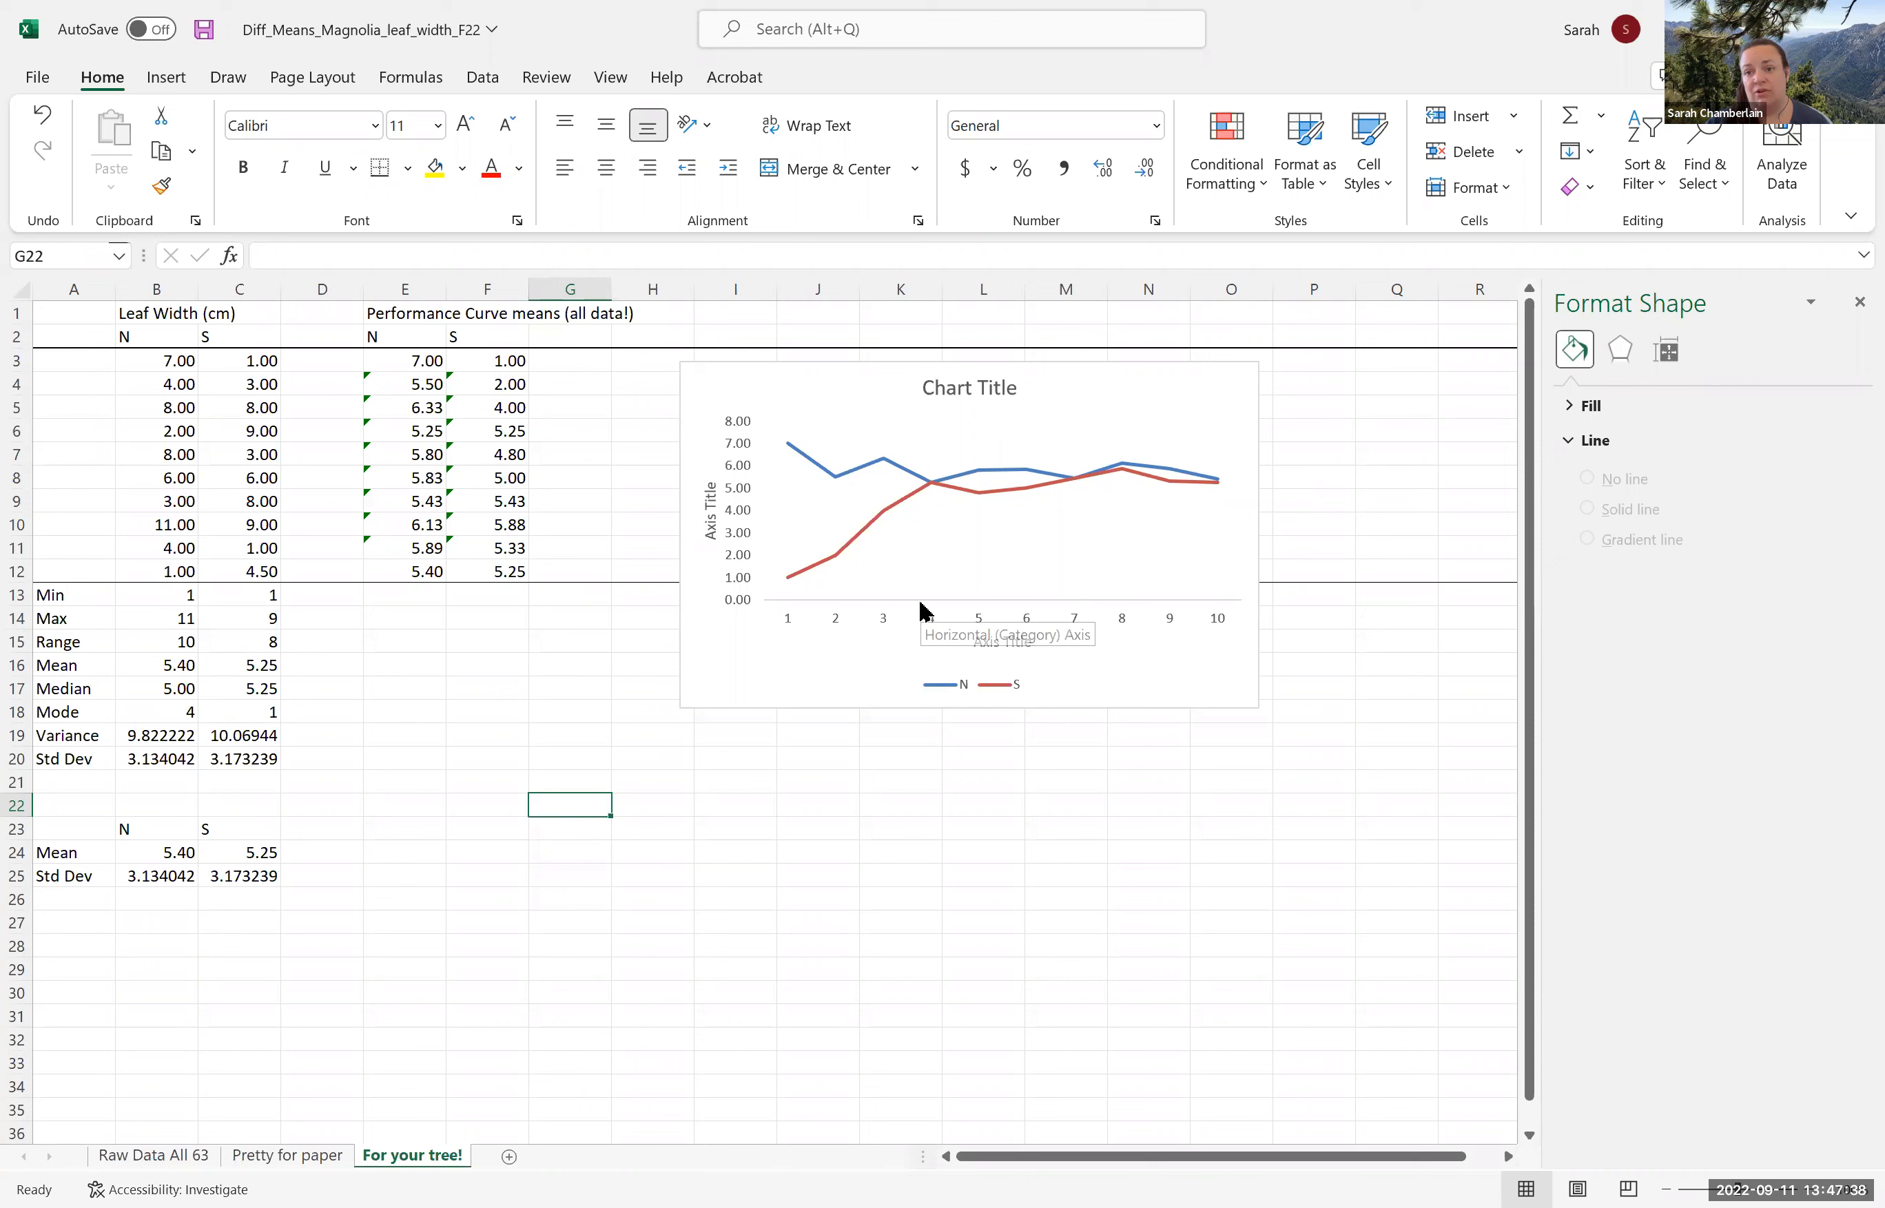
# Turn the performance curve line chart's axis titles off and back on.
pyautogui.click(994, 384)
pyautogui.click(994, 383)
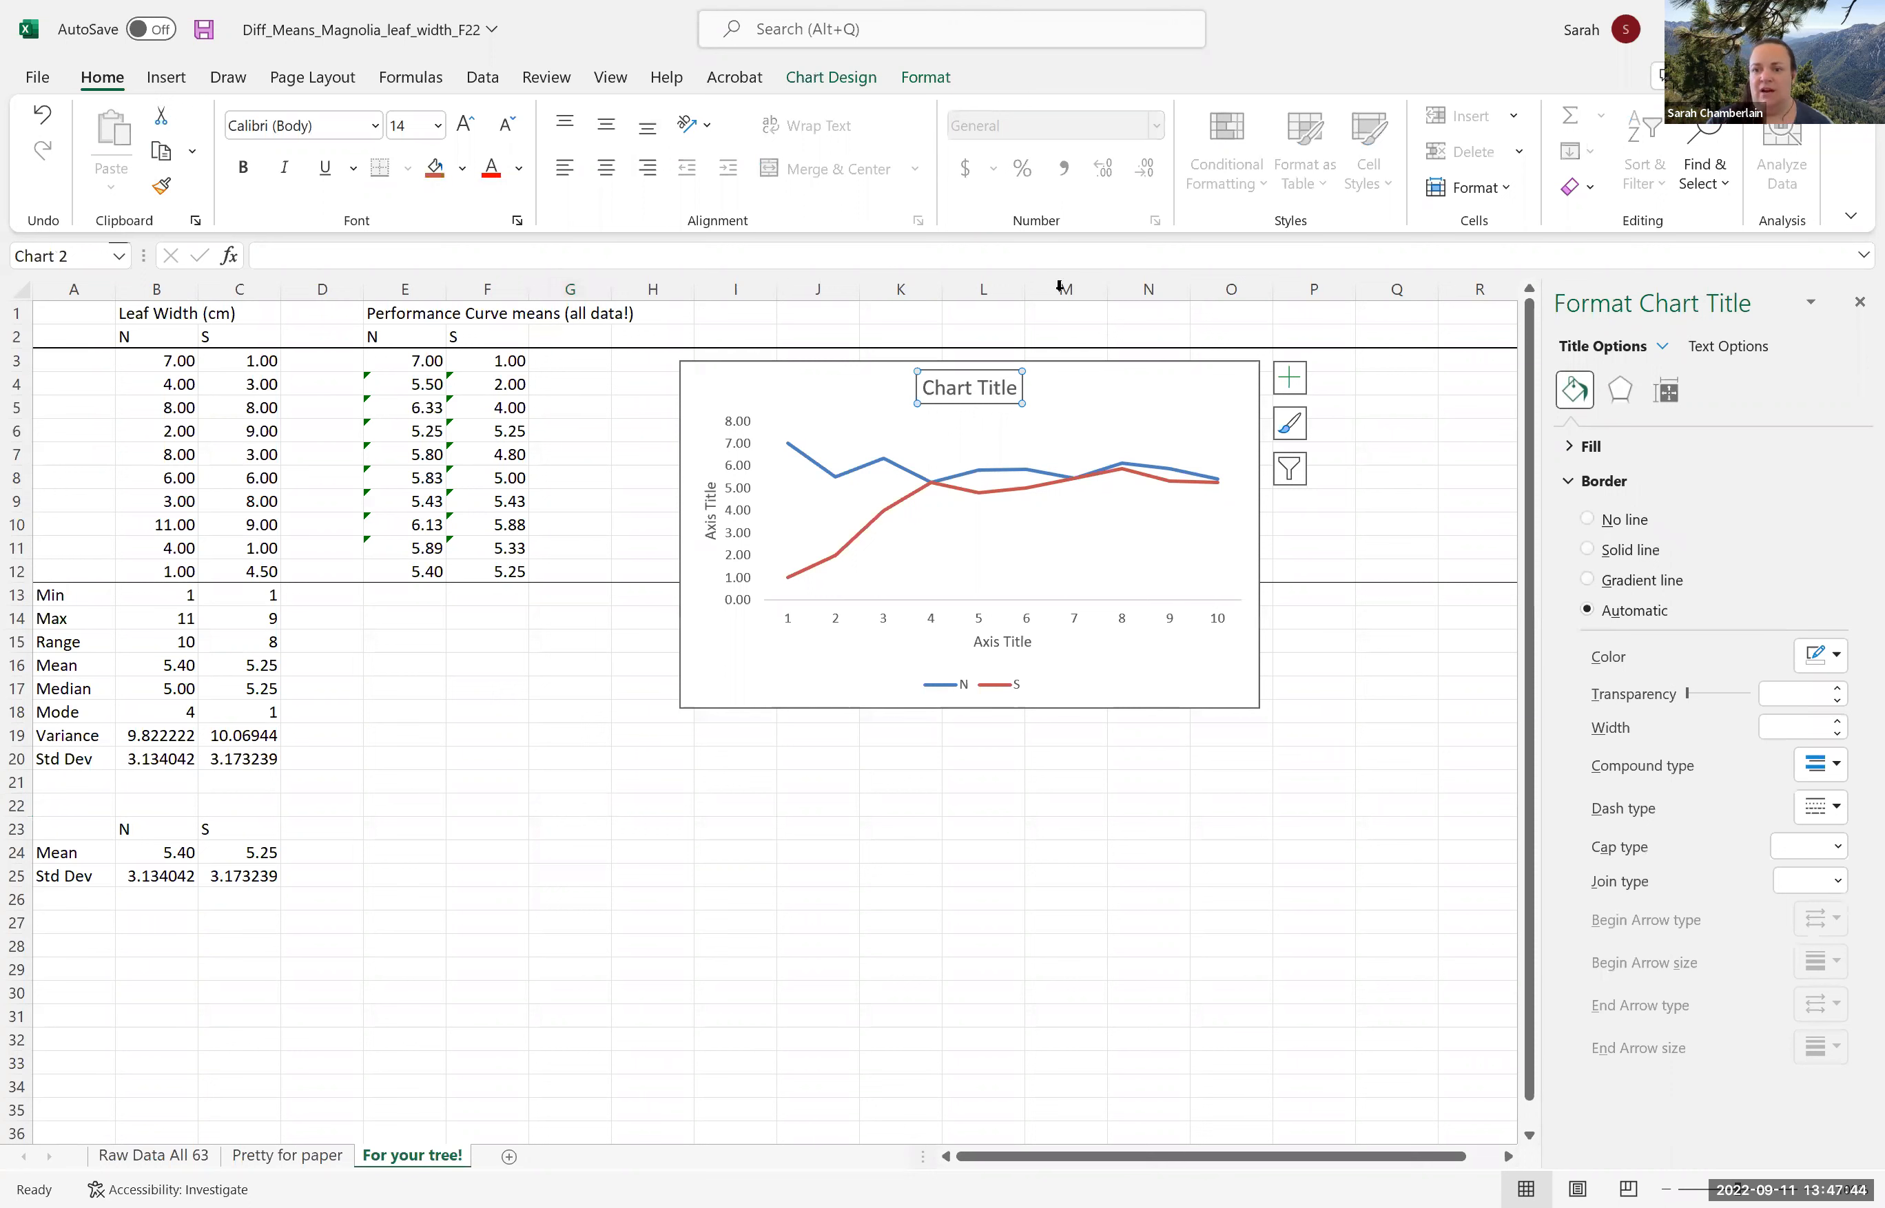
pyautogui.click(1857, 305)
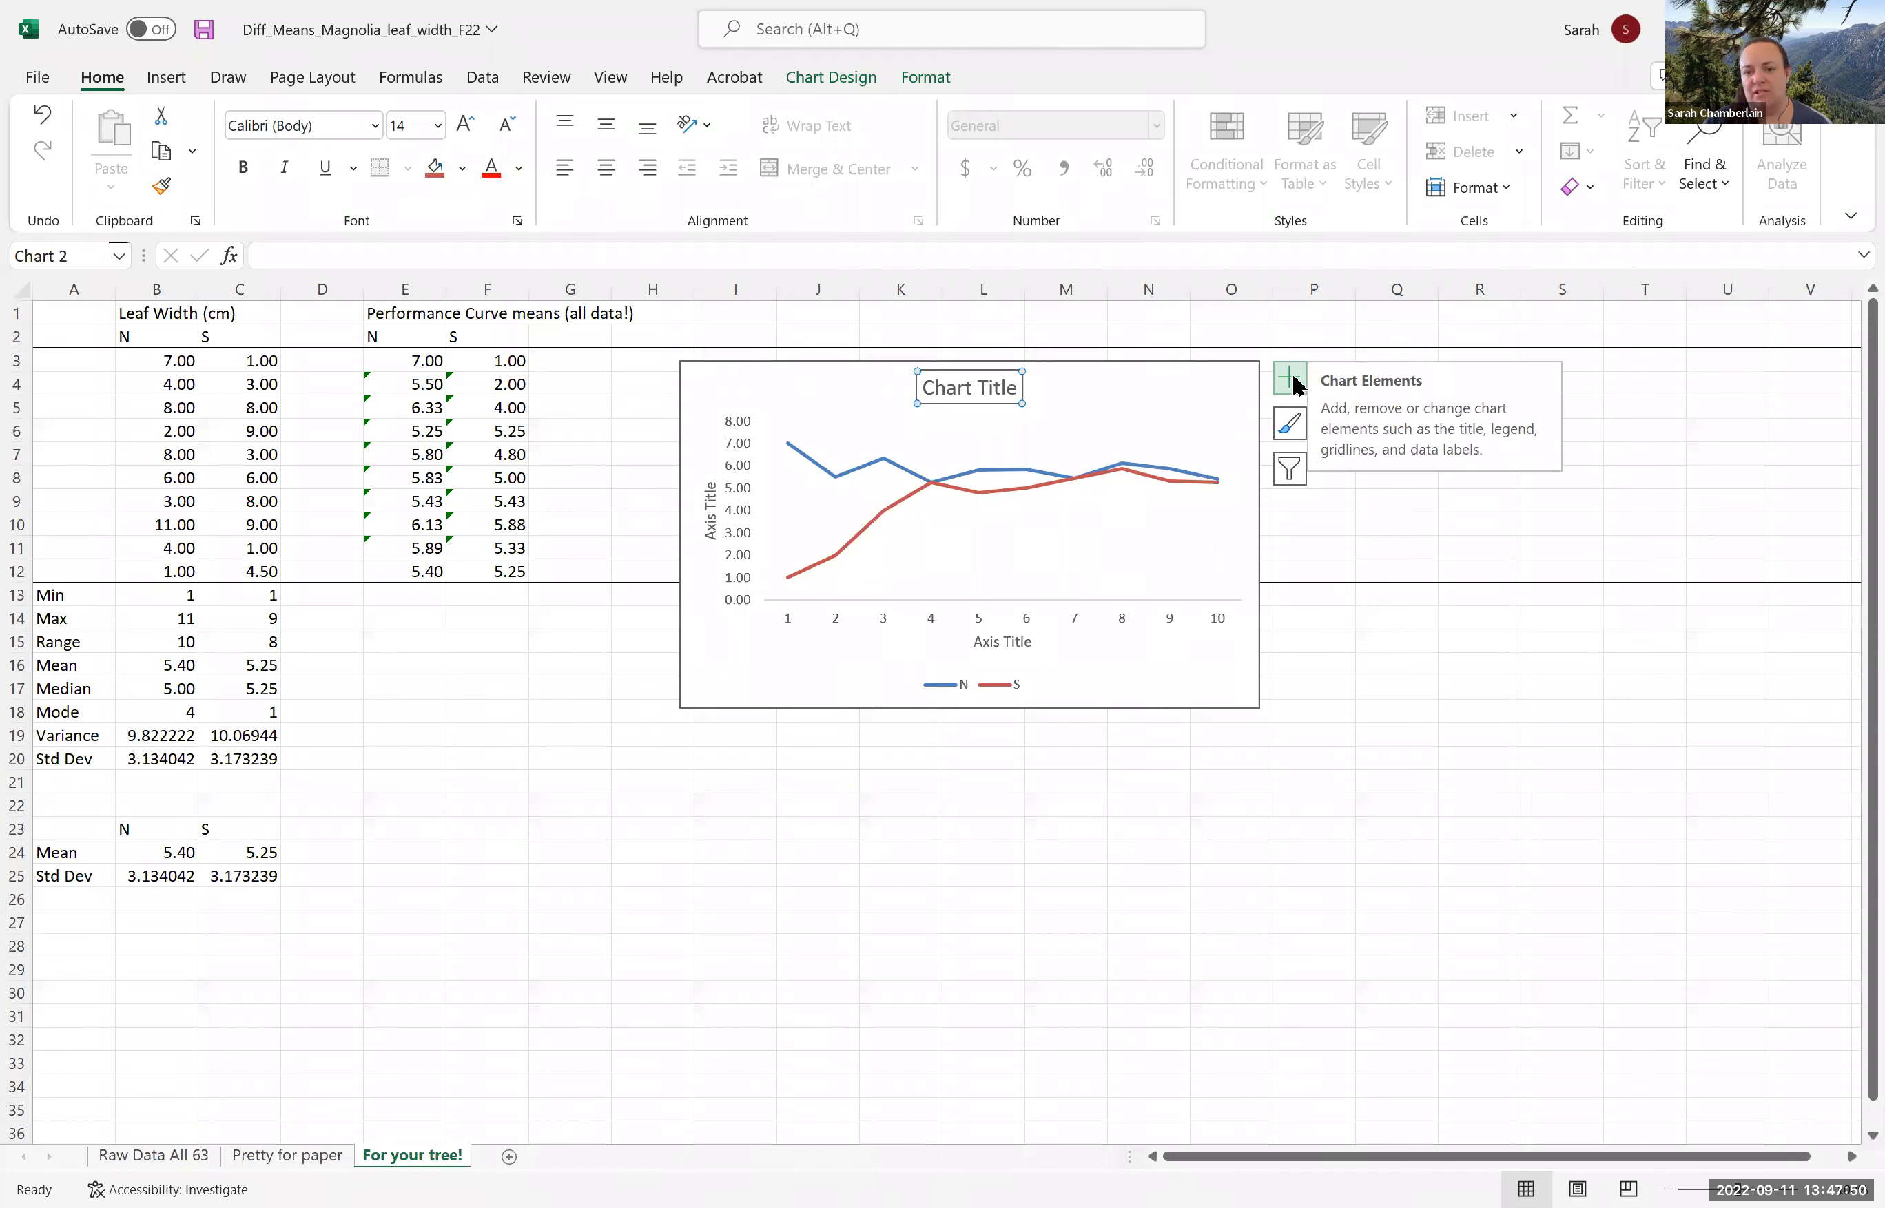
pyautogui.click(1293, 380)
pyautogui.click(1335, 454)
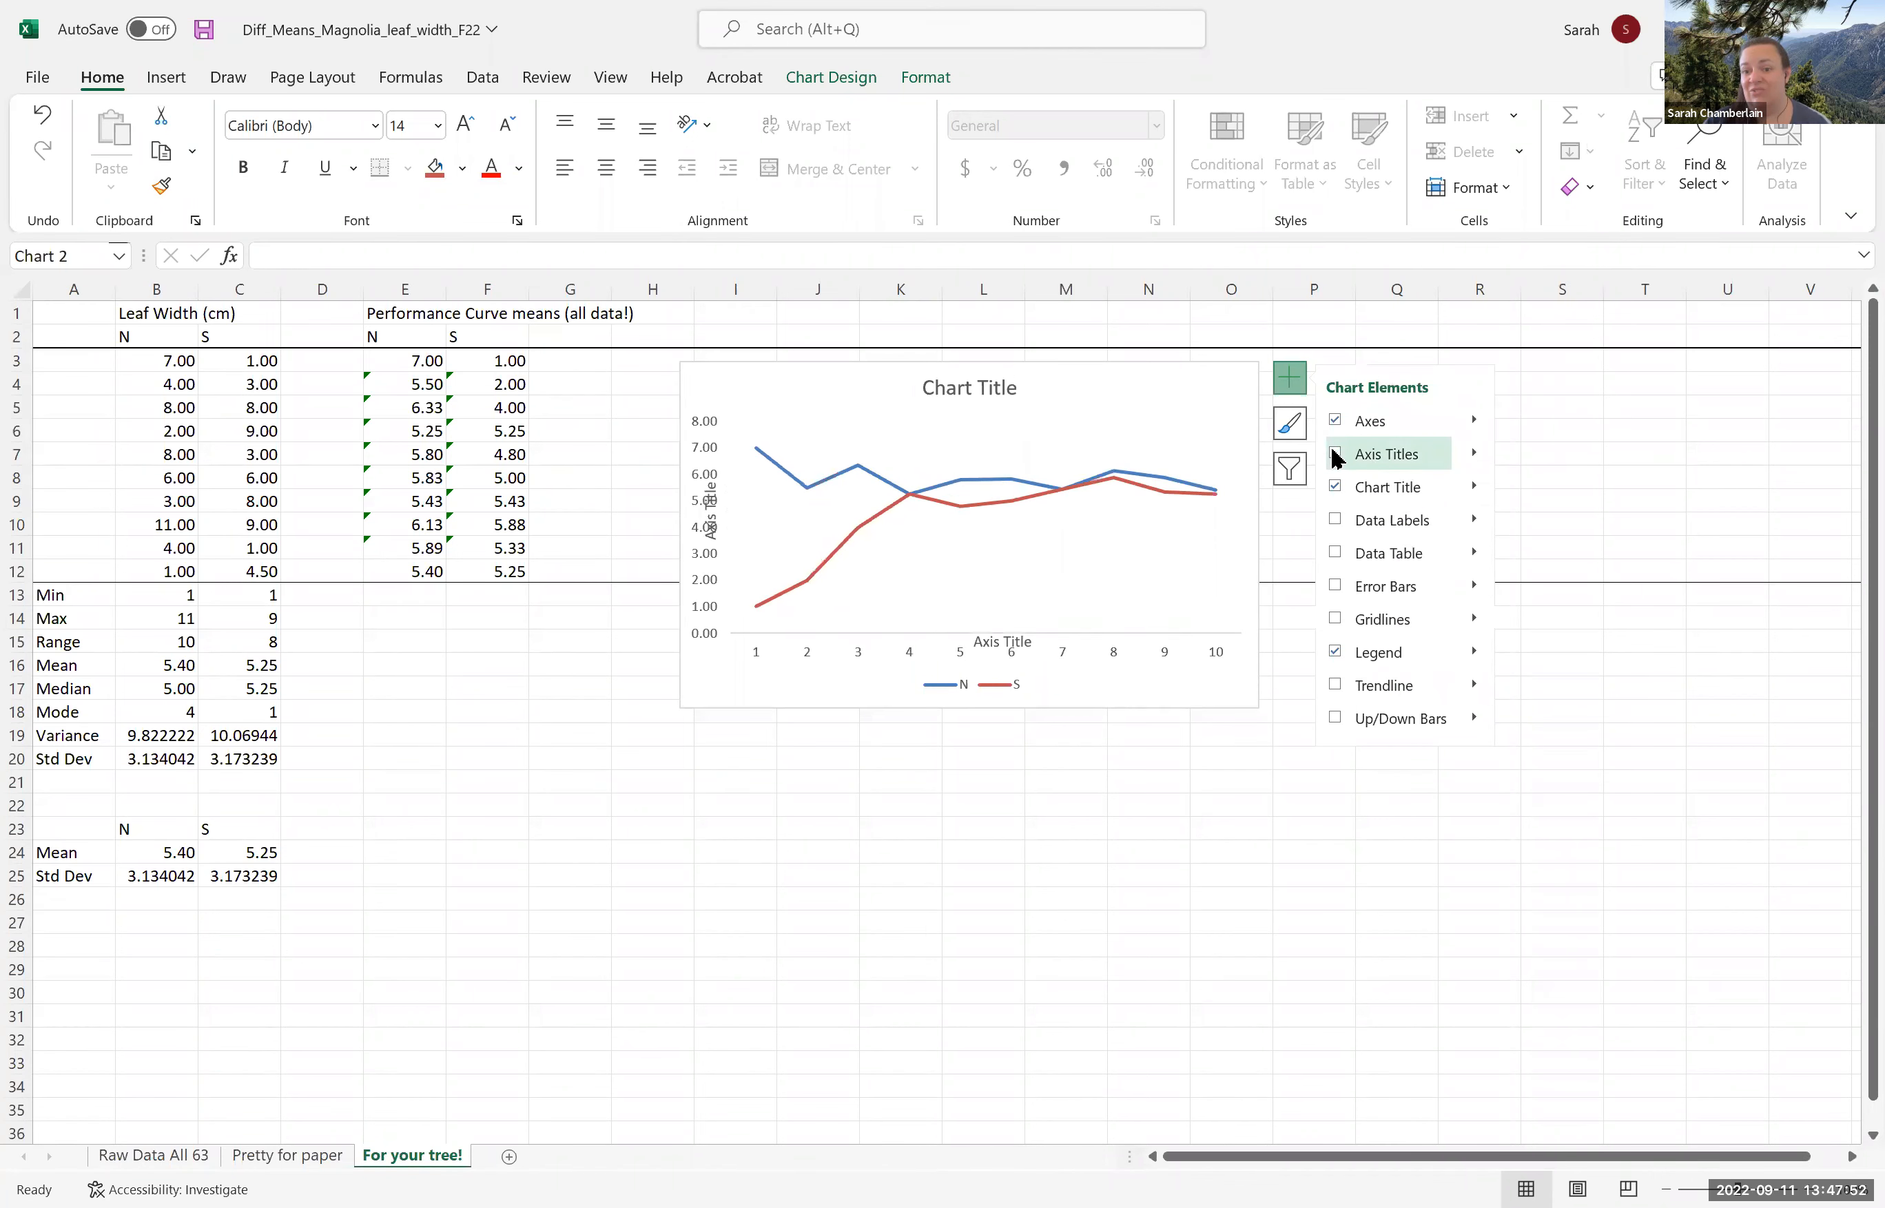
pyautogui.click(1335, 454)
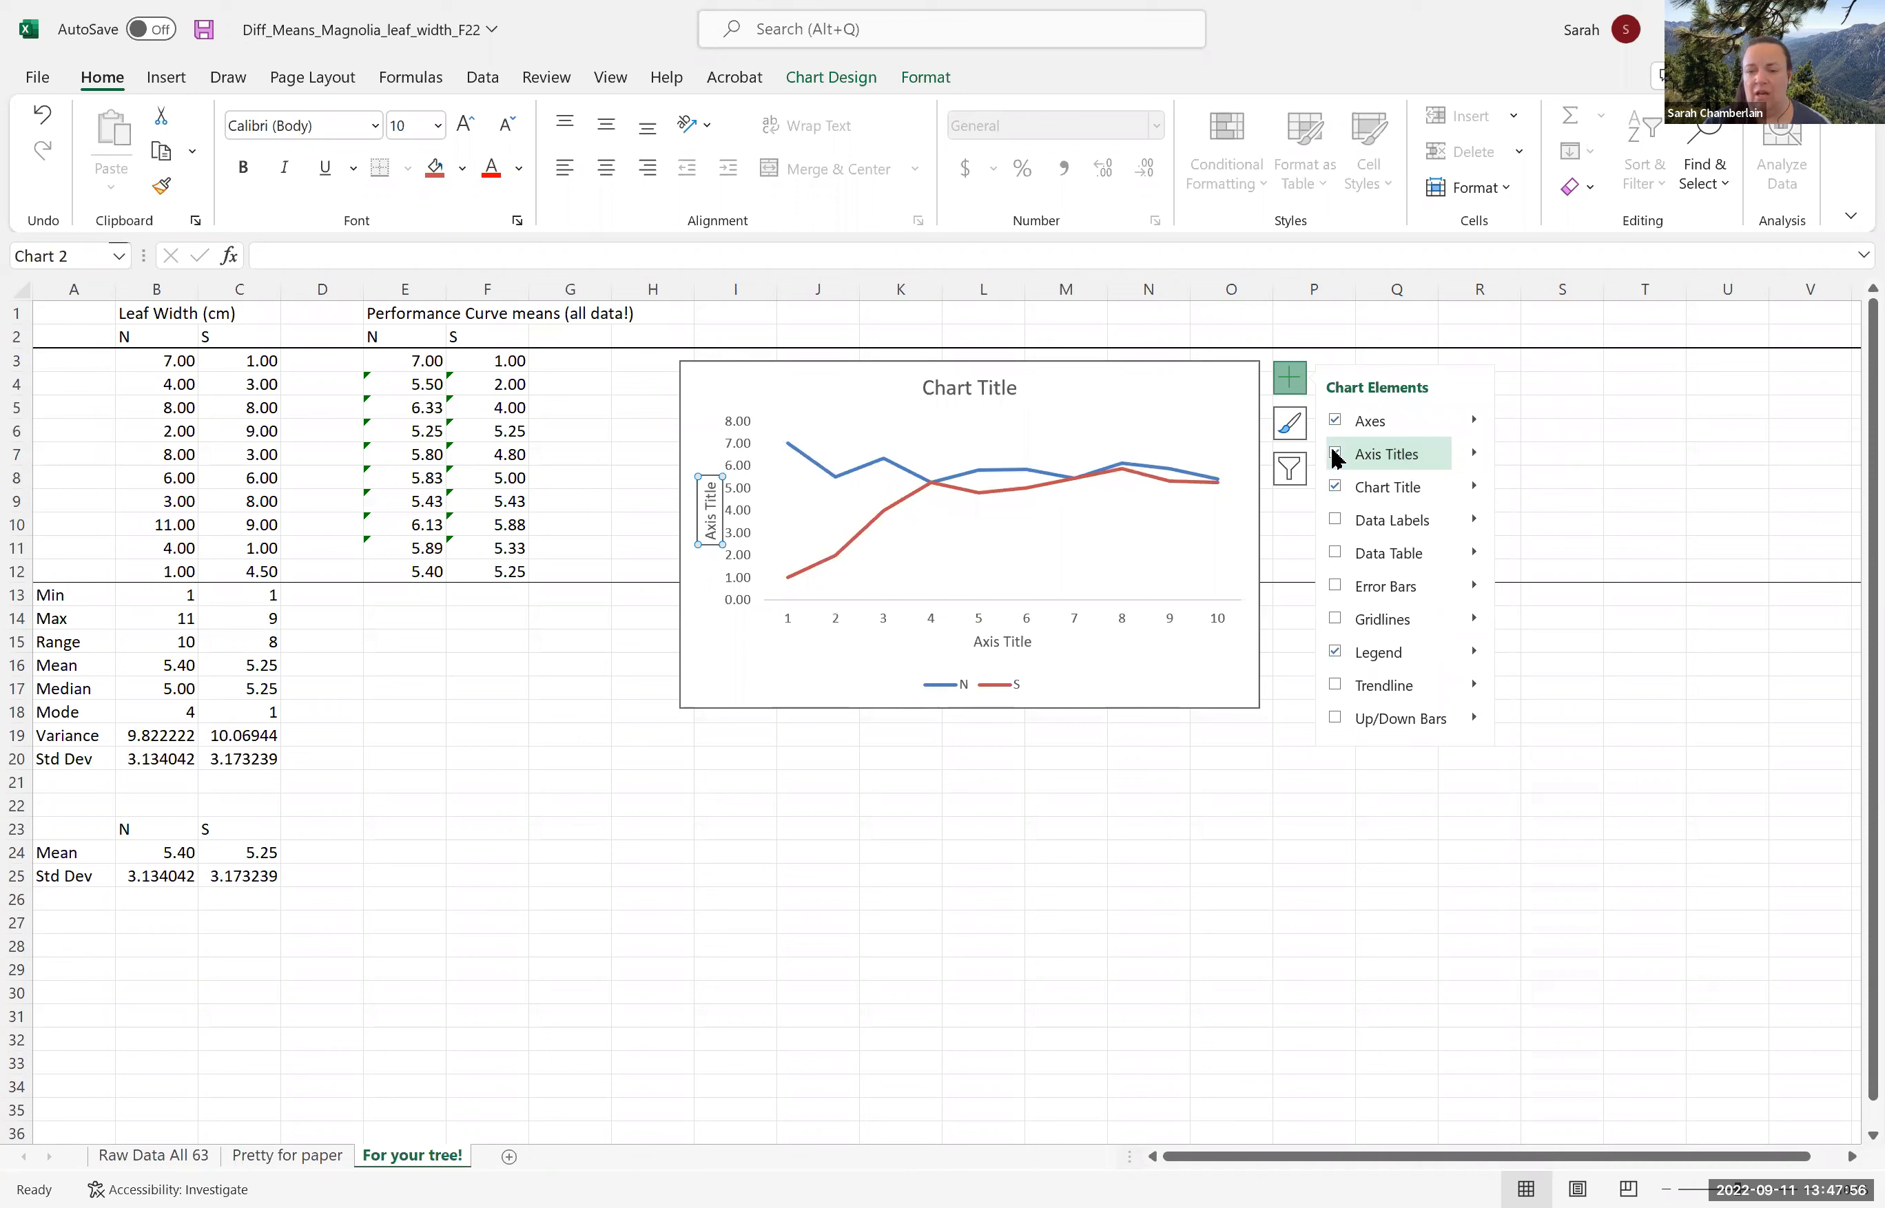
# Turn the line chart's gridlines on and off again.
pyautogui.click(1335, 619)
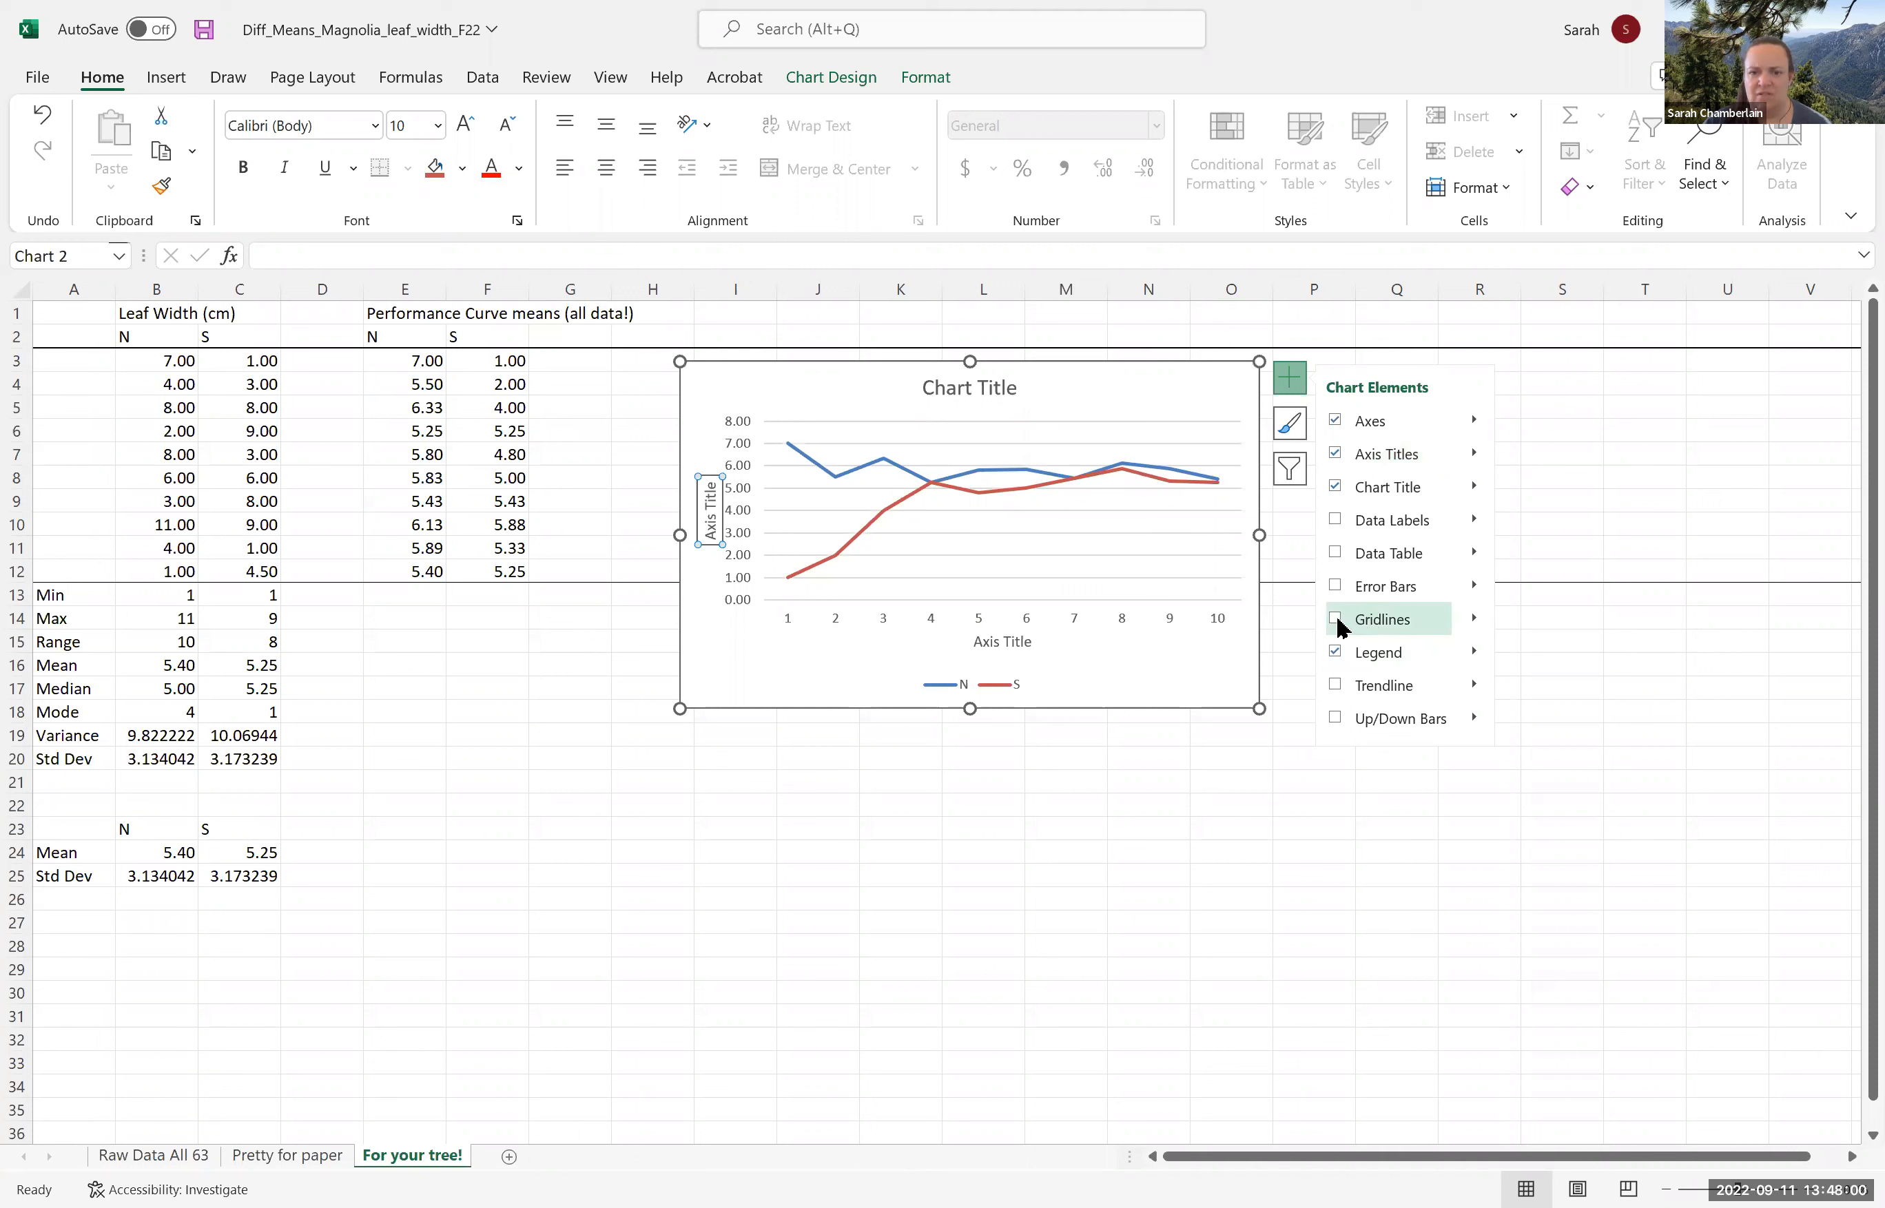
pyautogui.click(1362, 619)
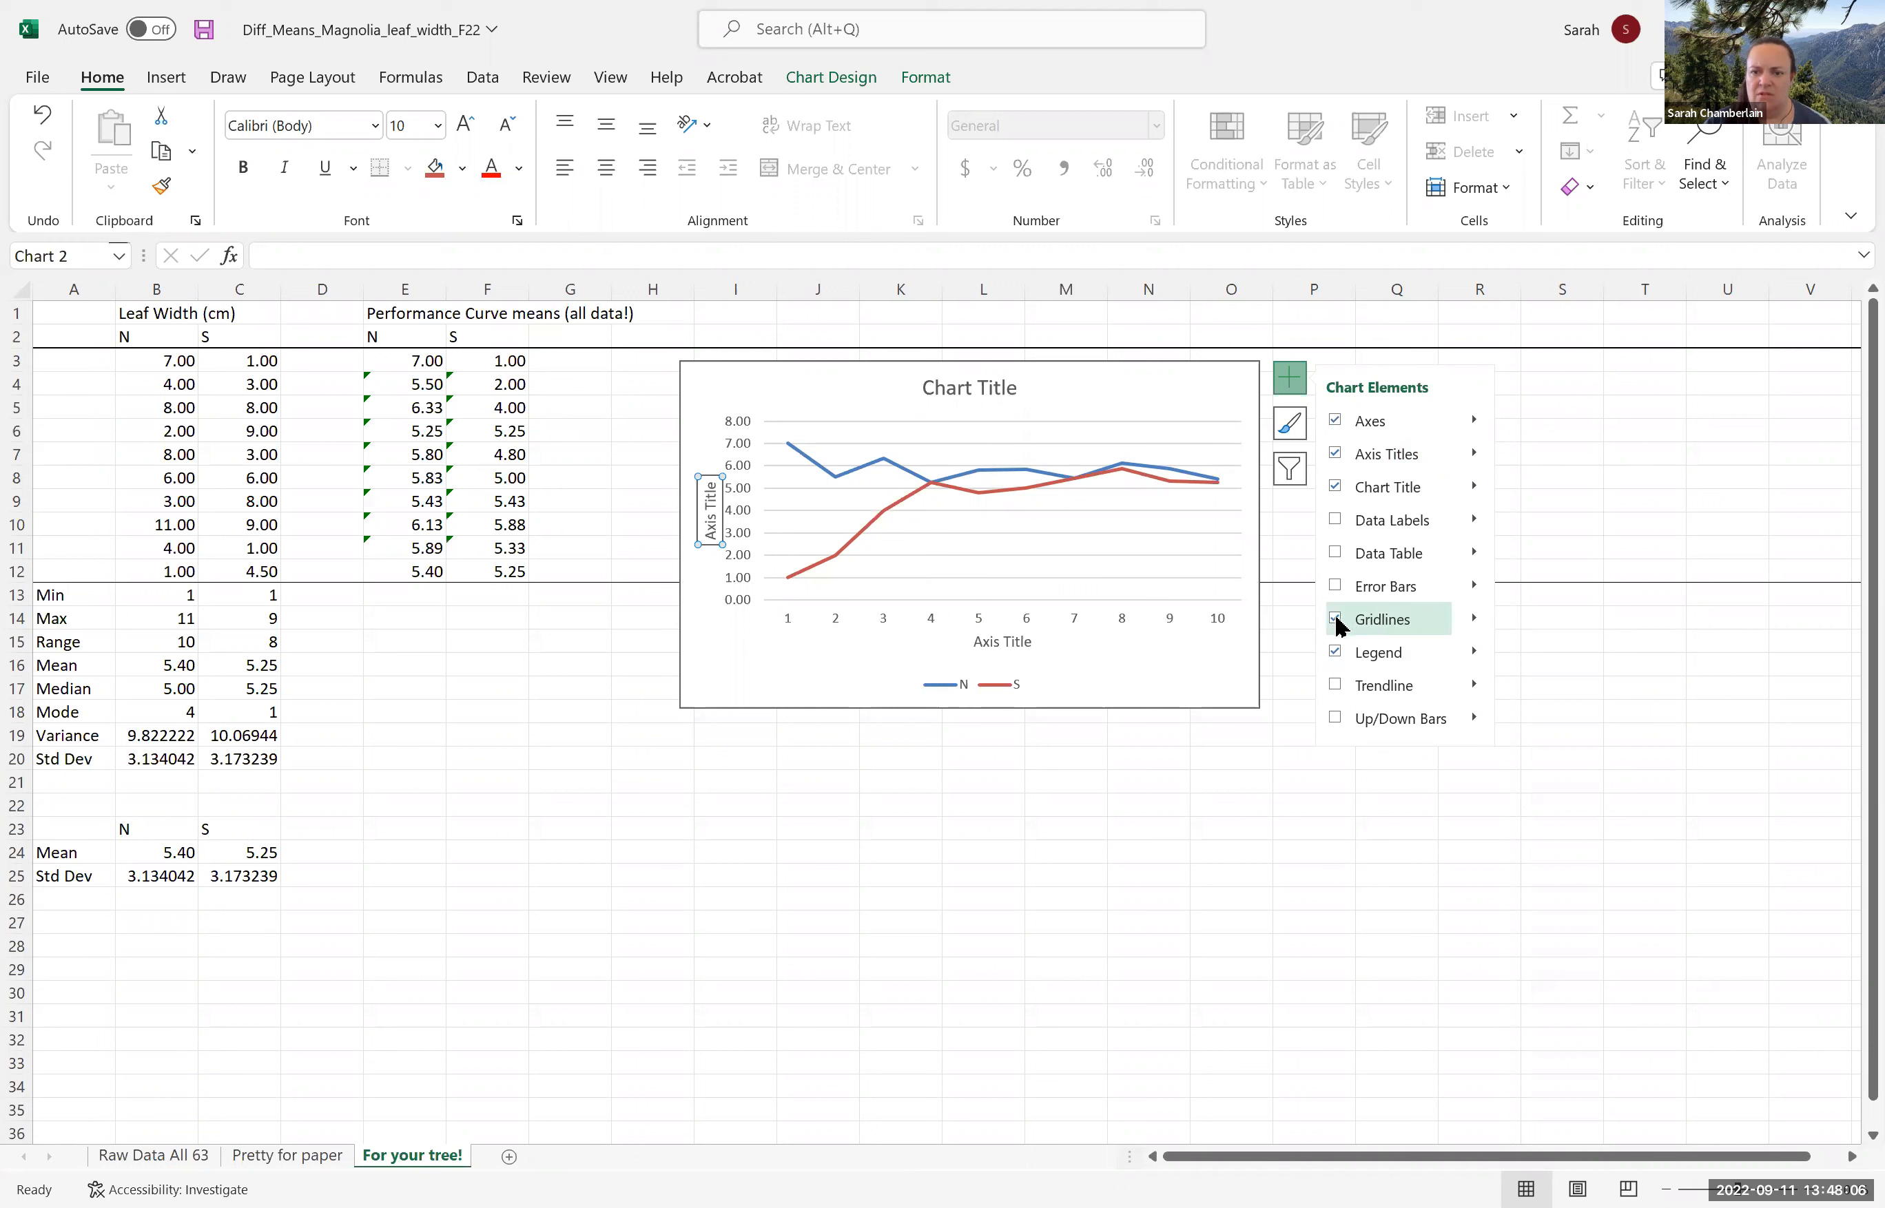
pyautogui.click(1336, 620)
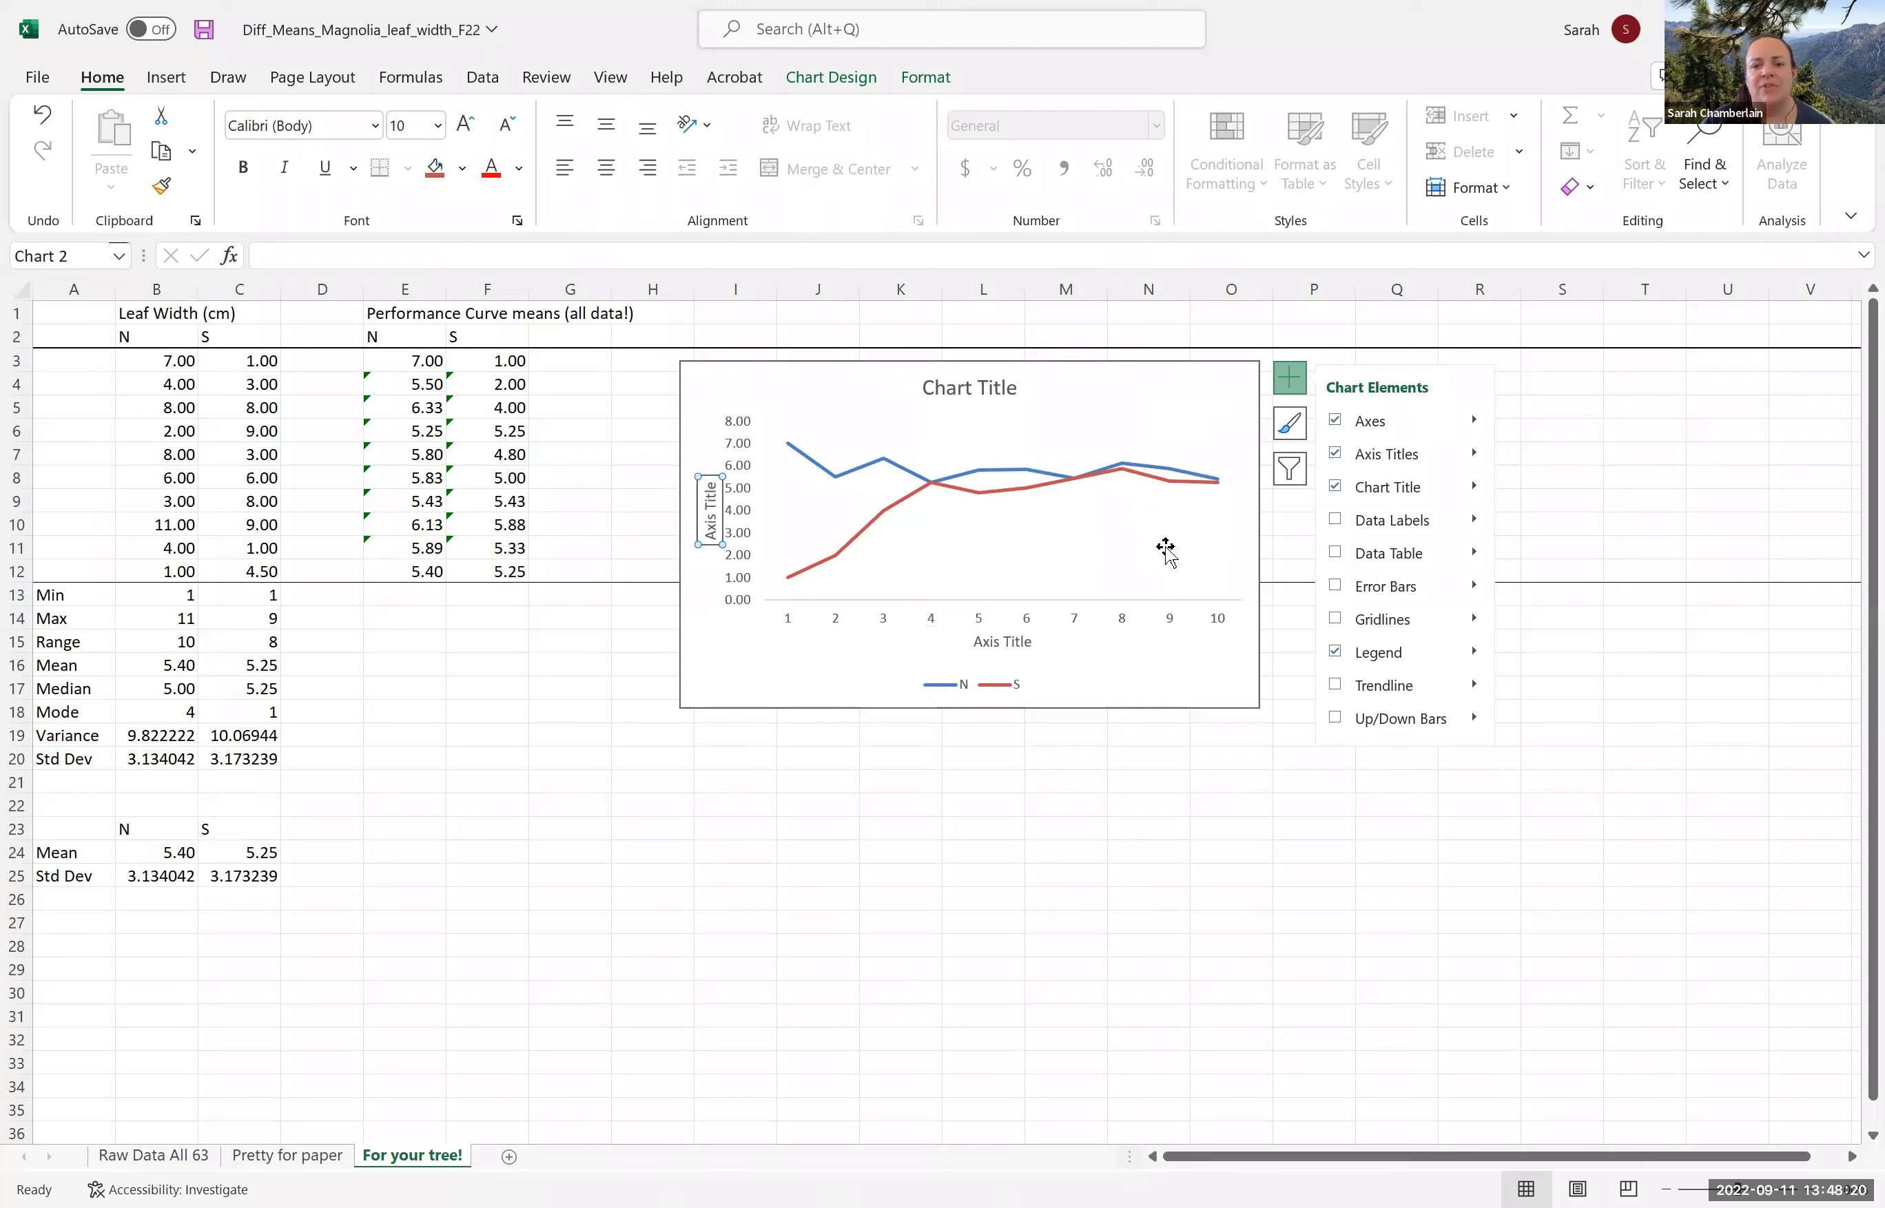
# Give the line chart's plot area a solid line border.
pyautogui.rightClick(1117, 546)
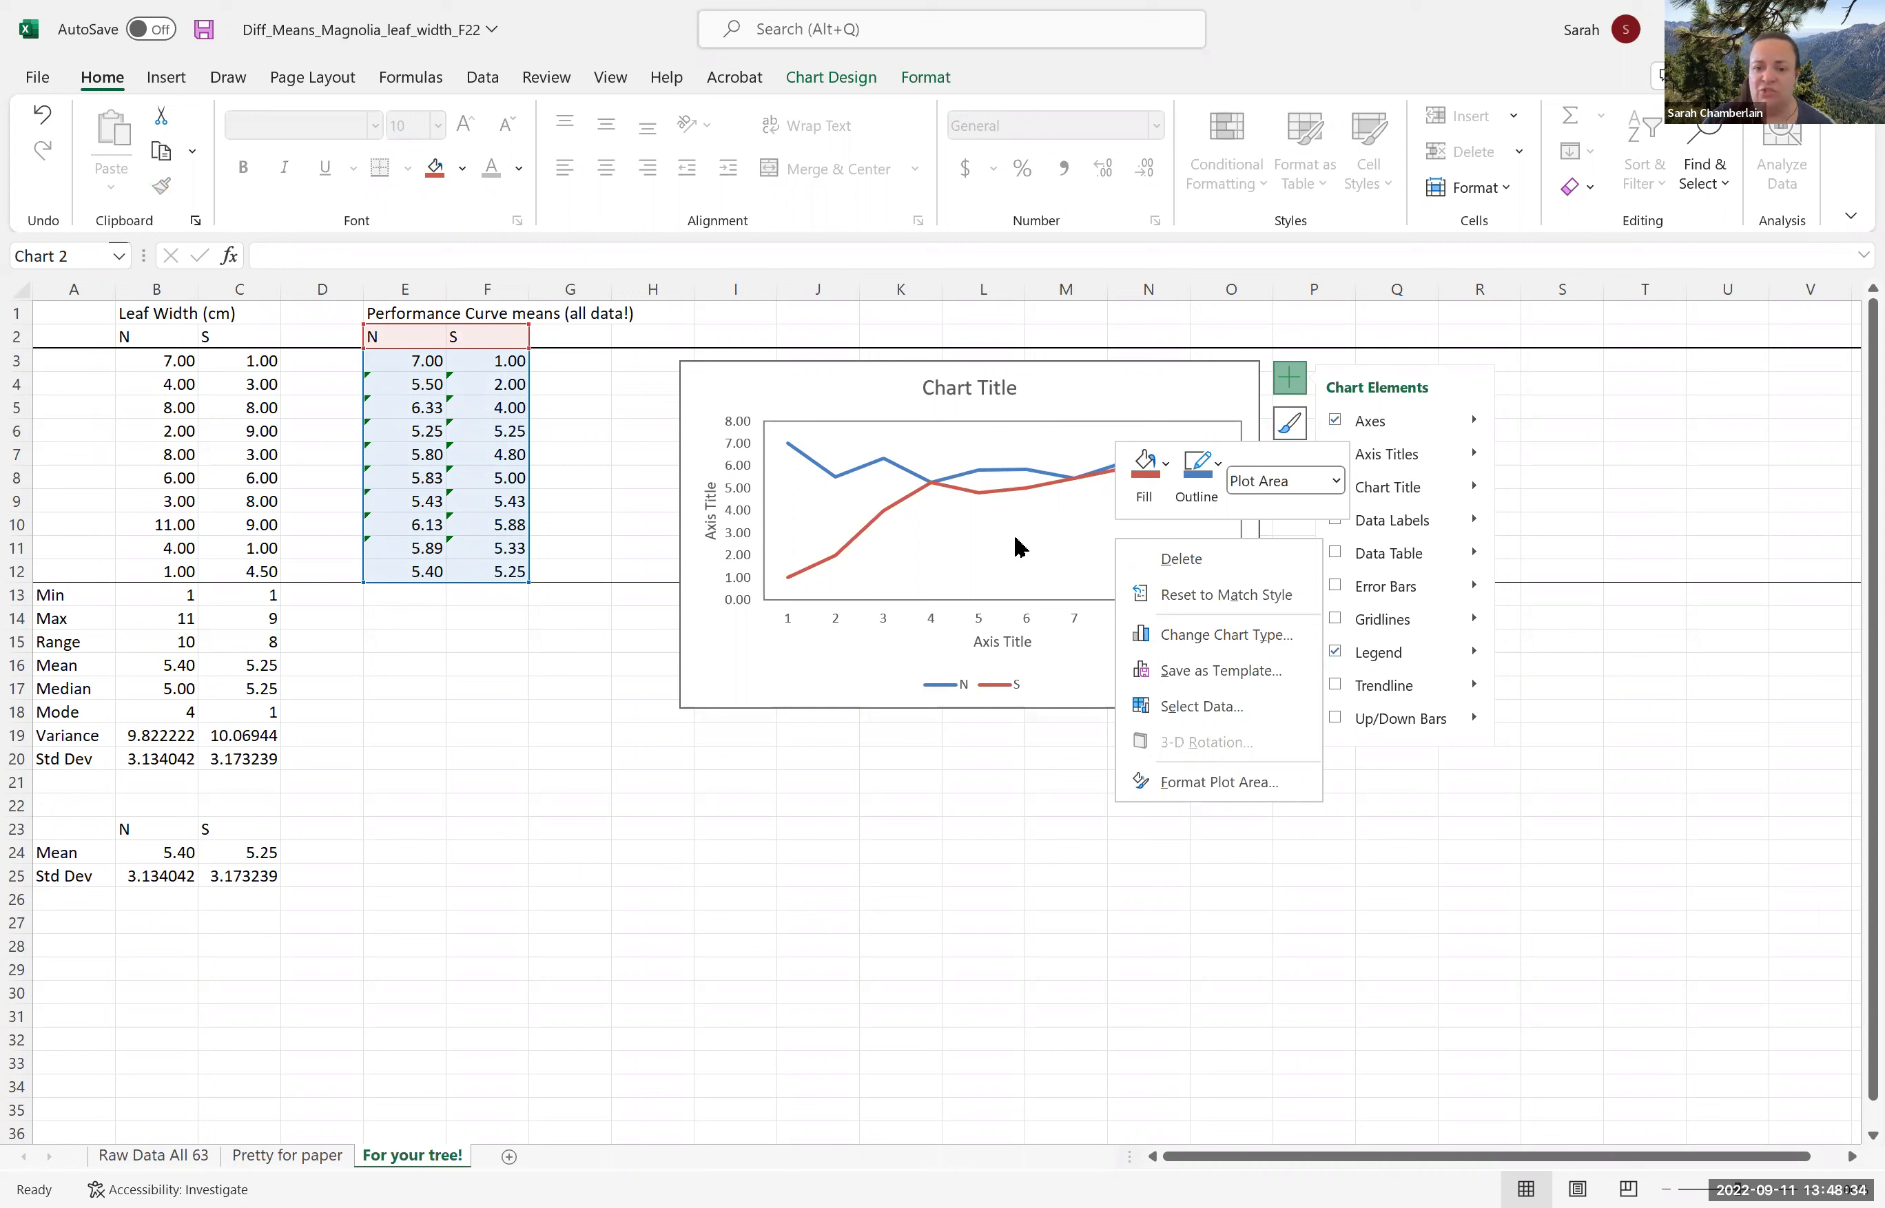
pyautogui.click(1213, 781)
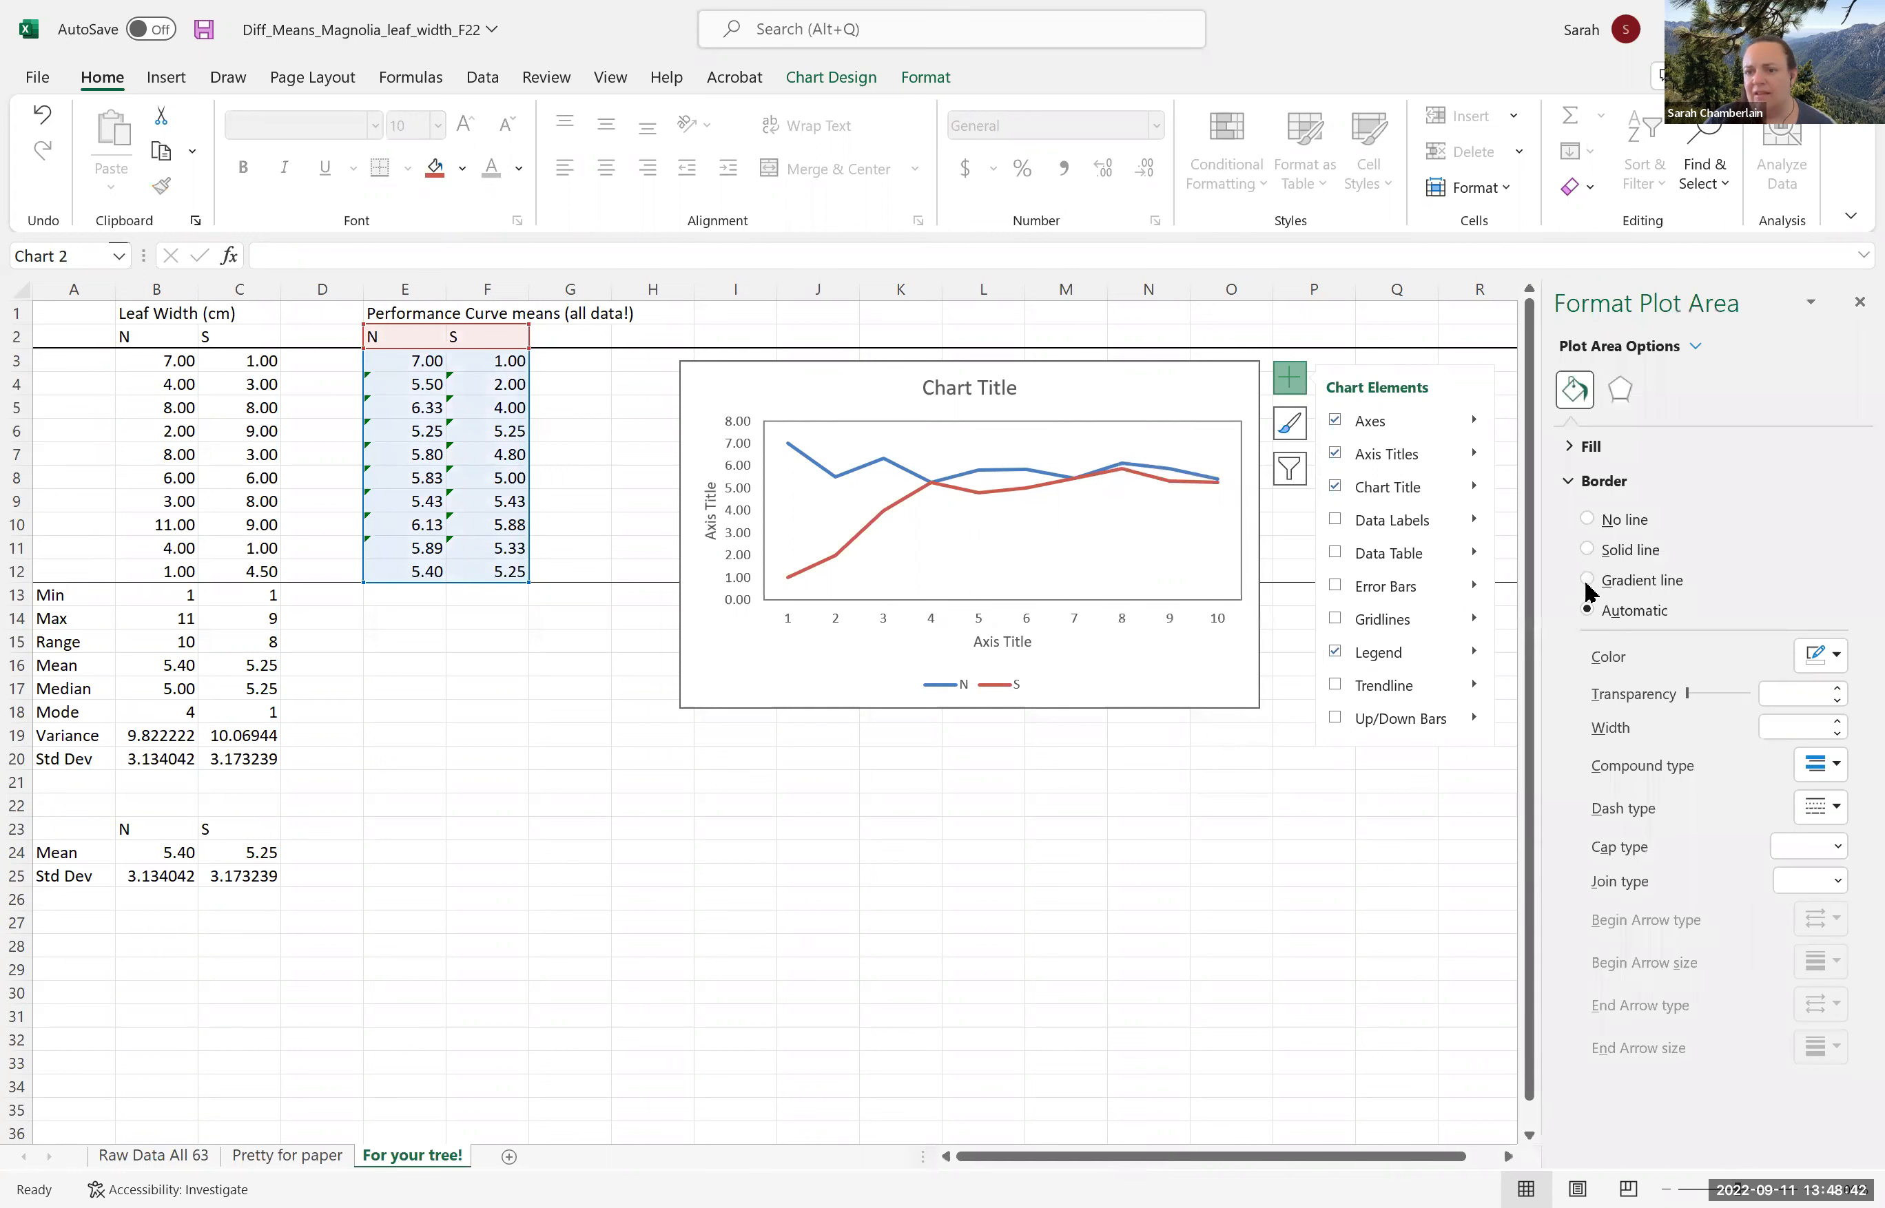
pyautogui.click(1587, 550)
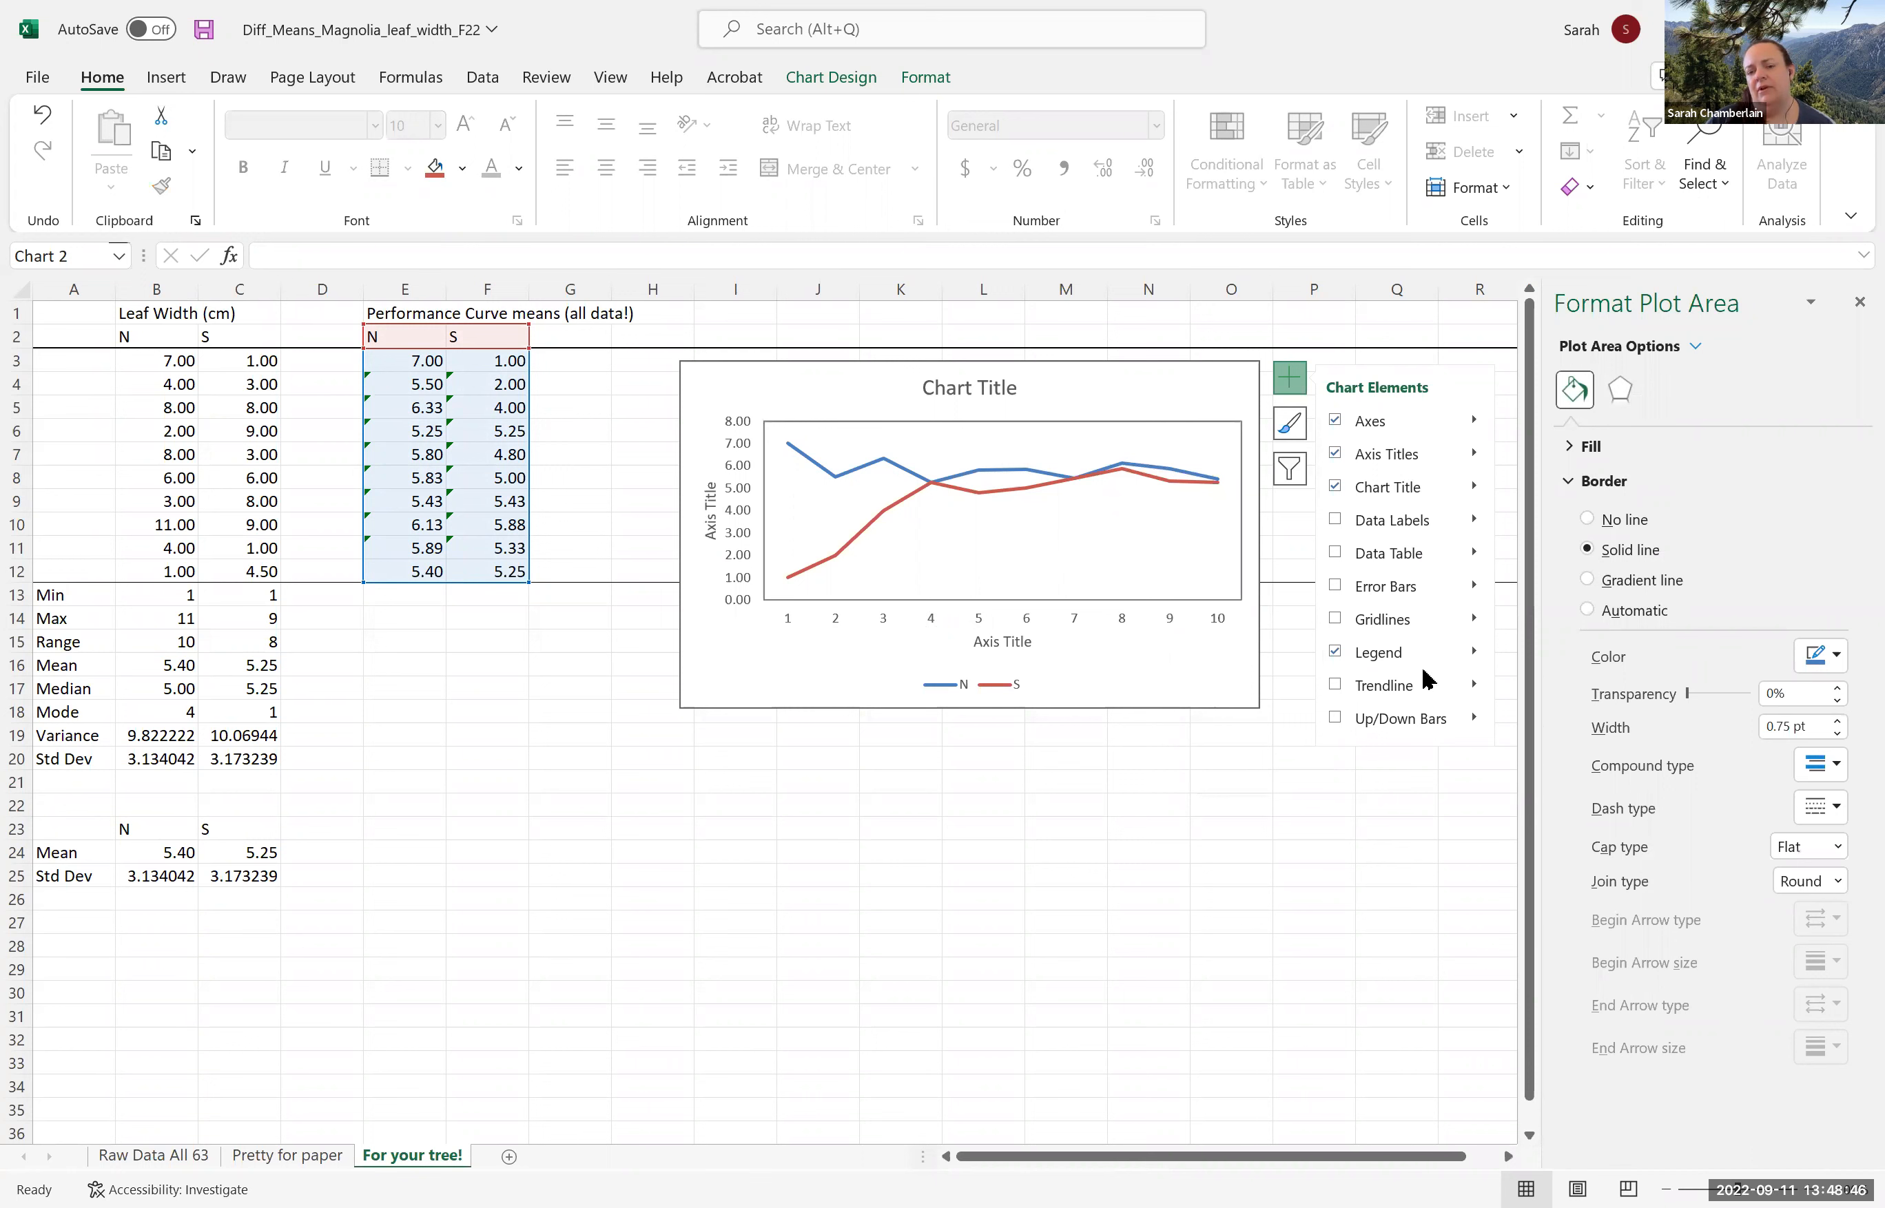
pyautogui.click(1859, 302)
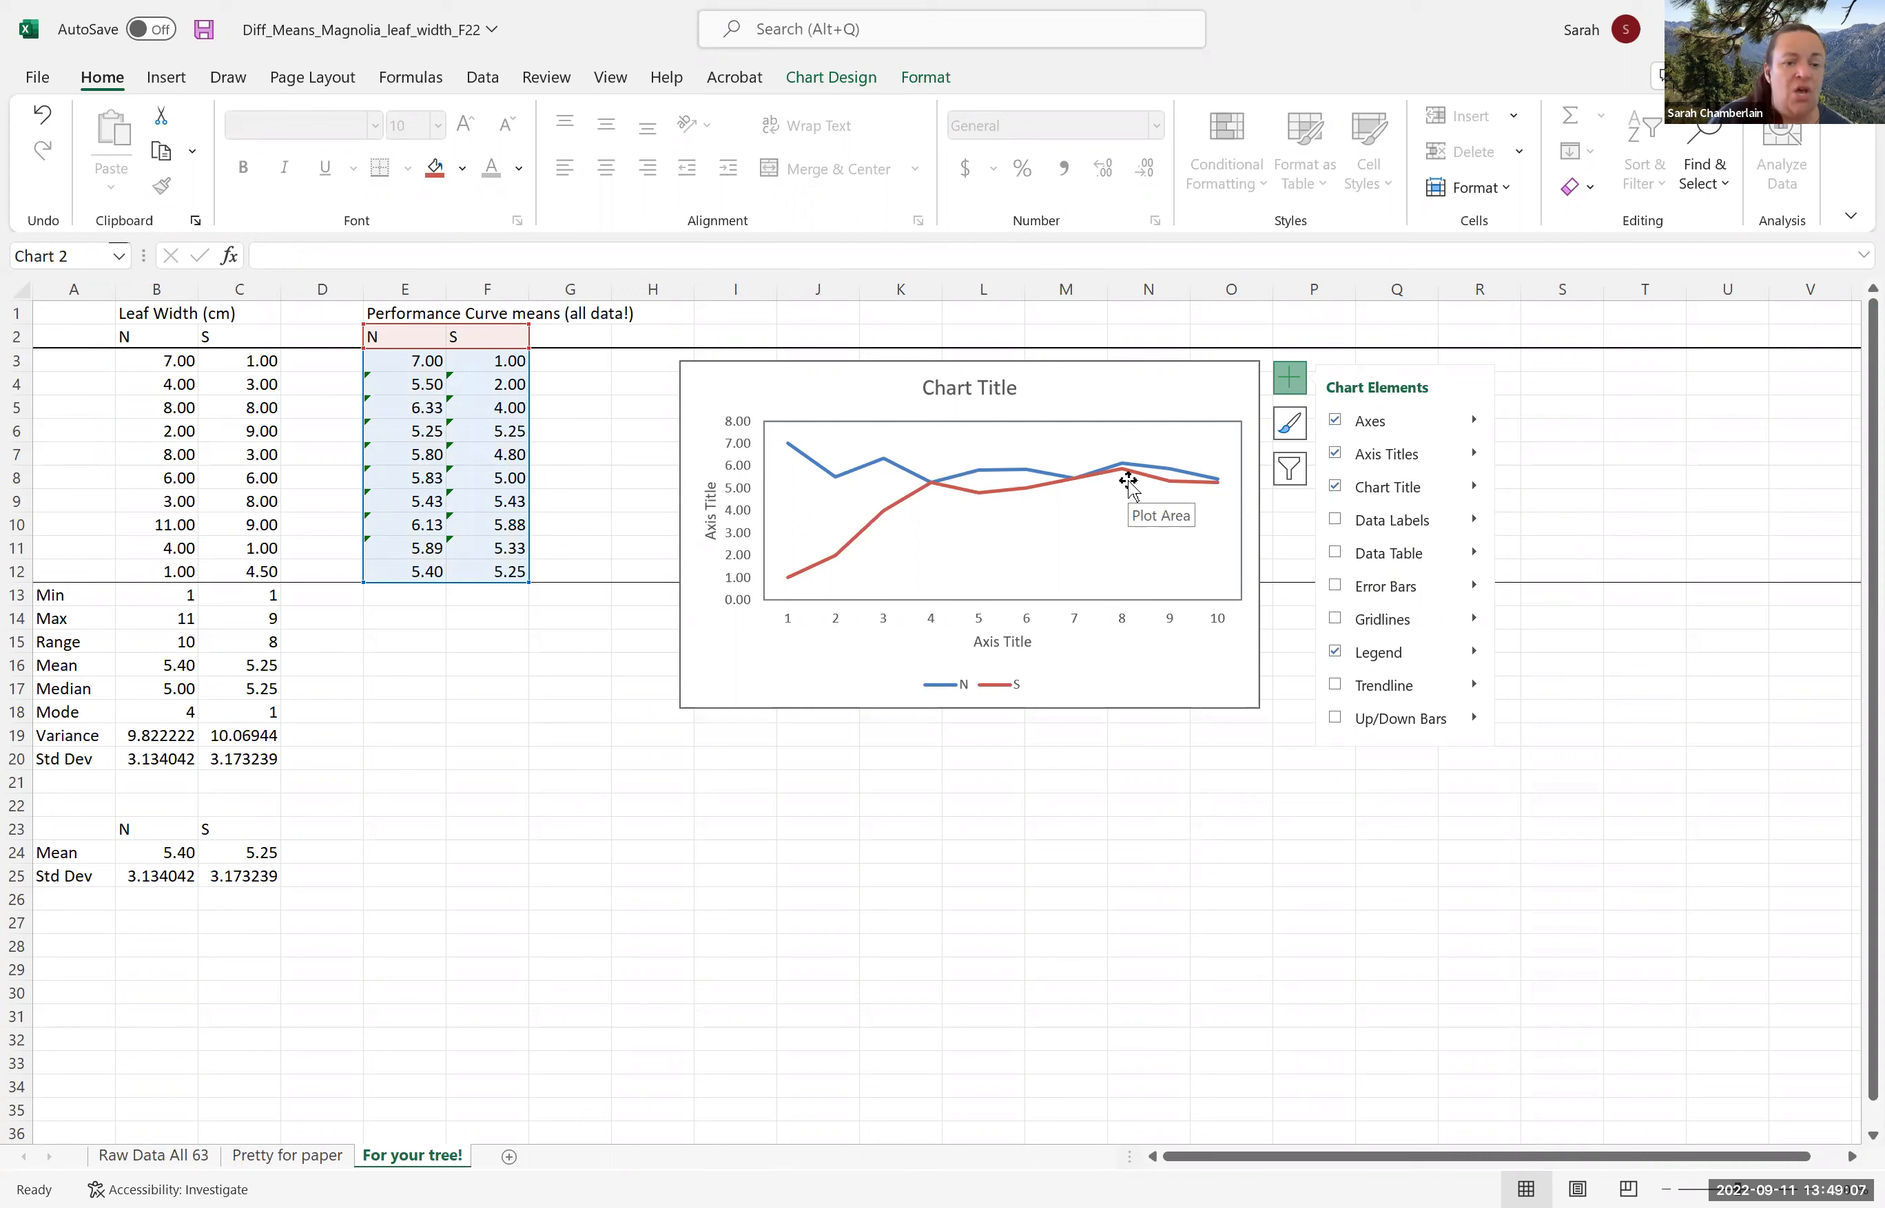
# Examine the summary table of N and S means and standard deviations in A23:C25.
pyautogui.moveTo(57, 825); pyautogui.dragTo(226, 871)
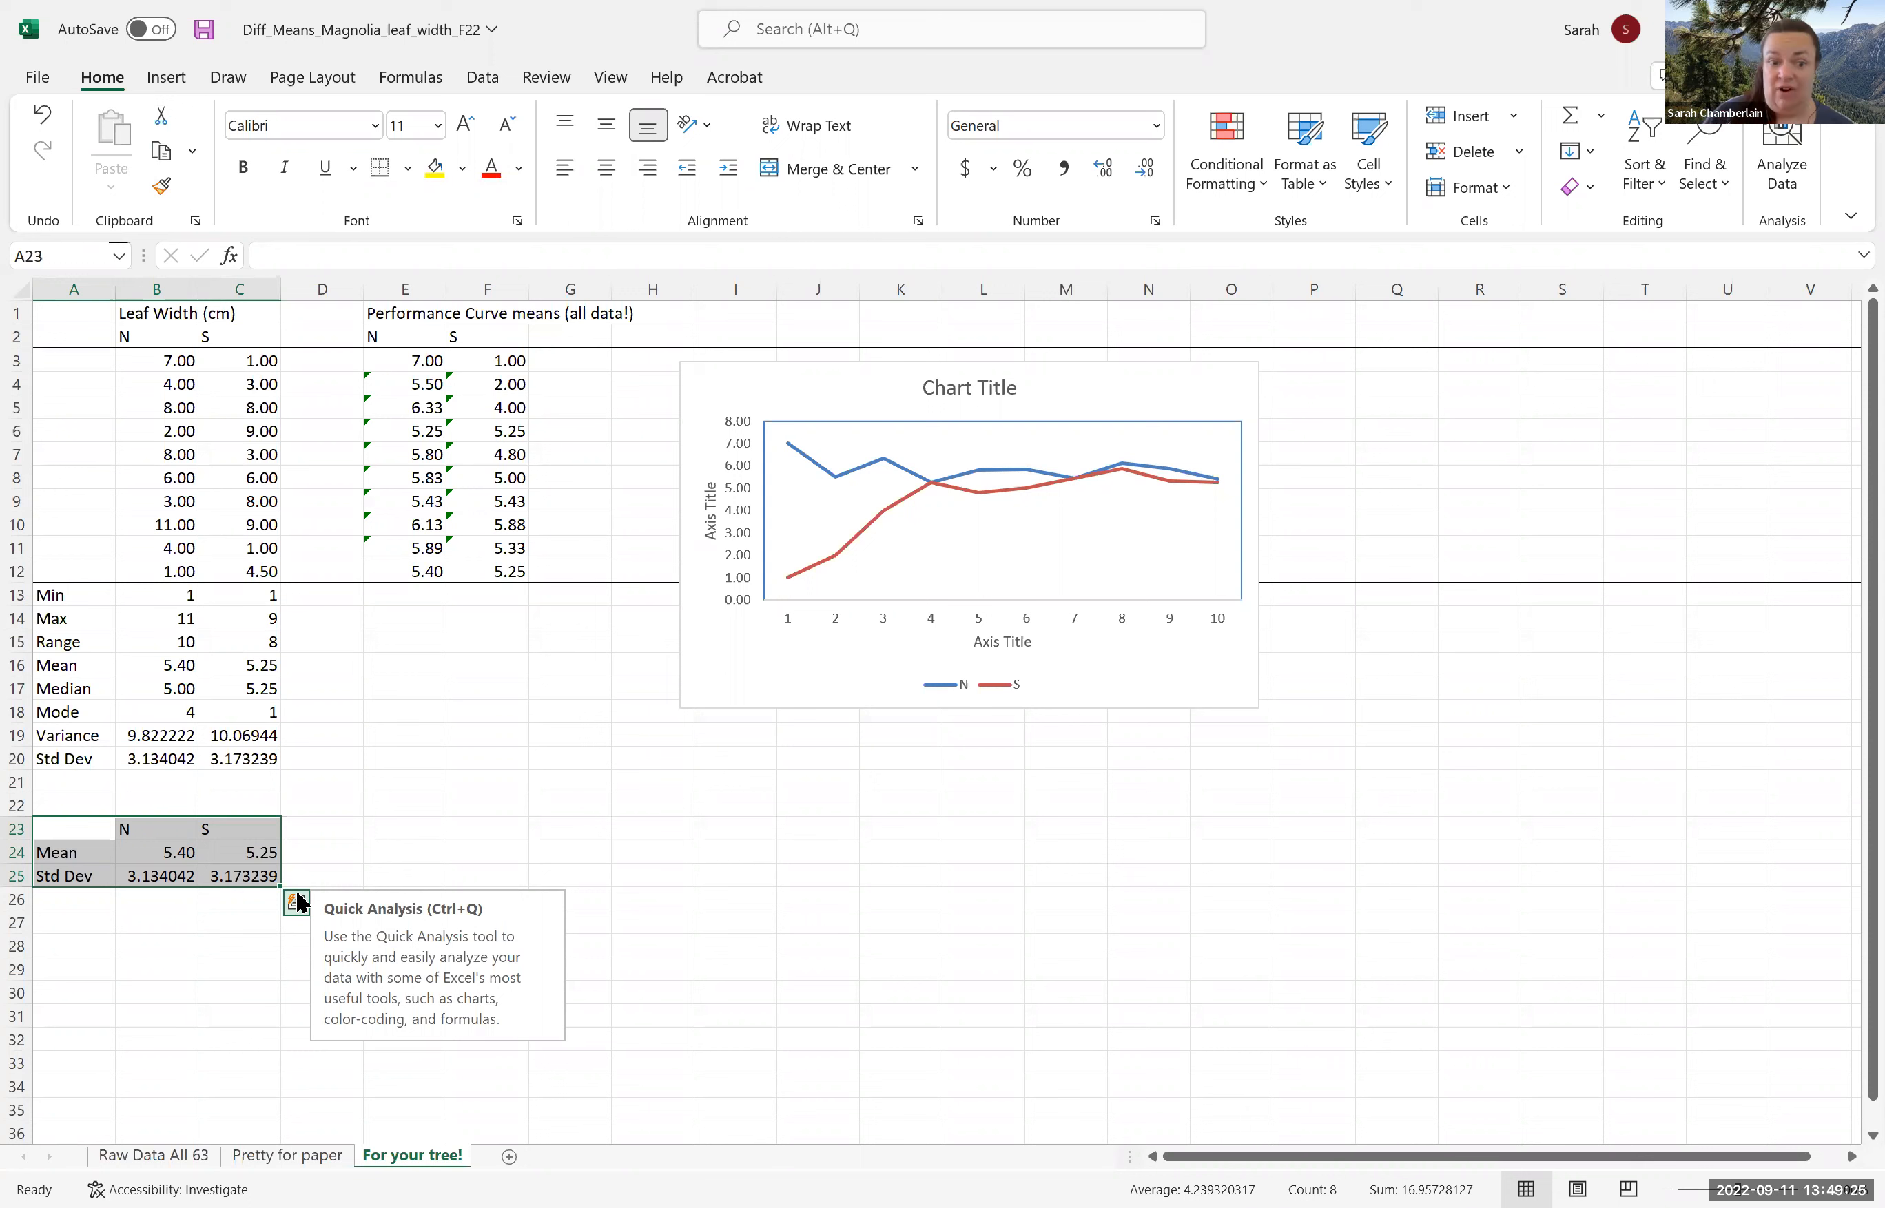
pyautogui.click(148, 853)
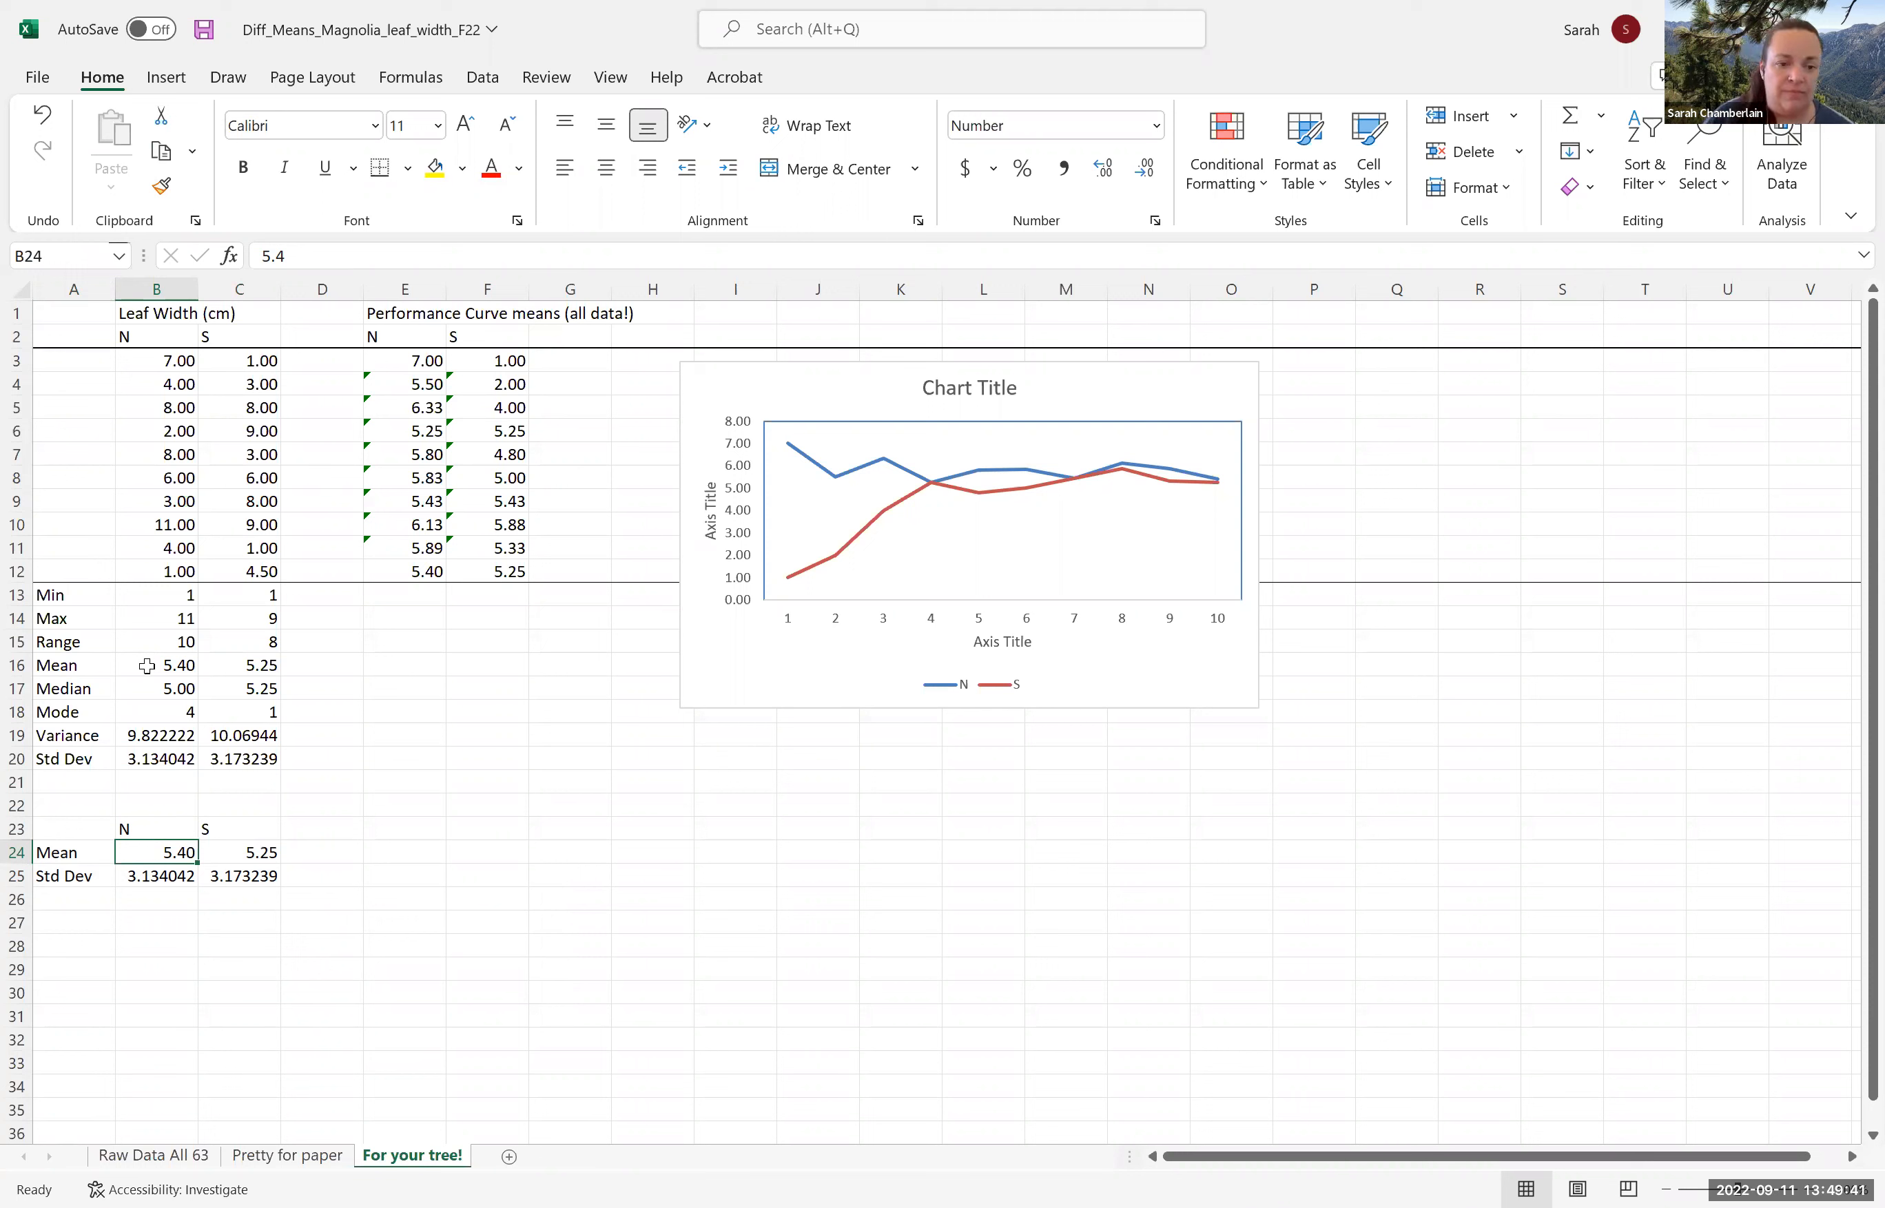
pyautogui.click(485, 1036)
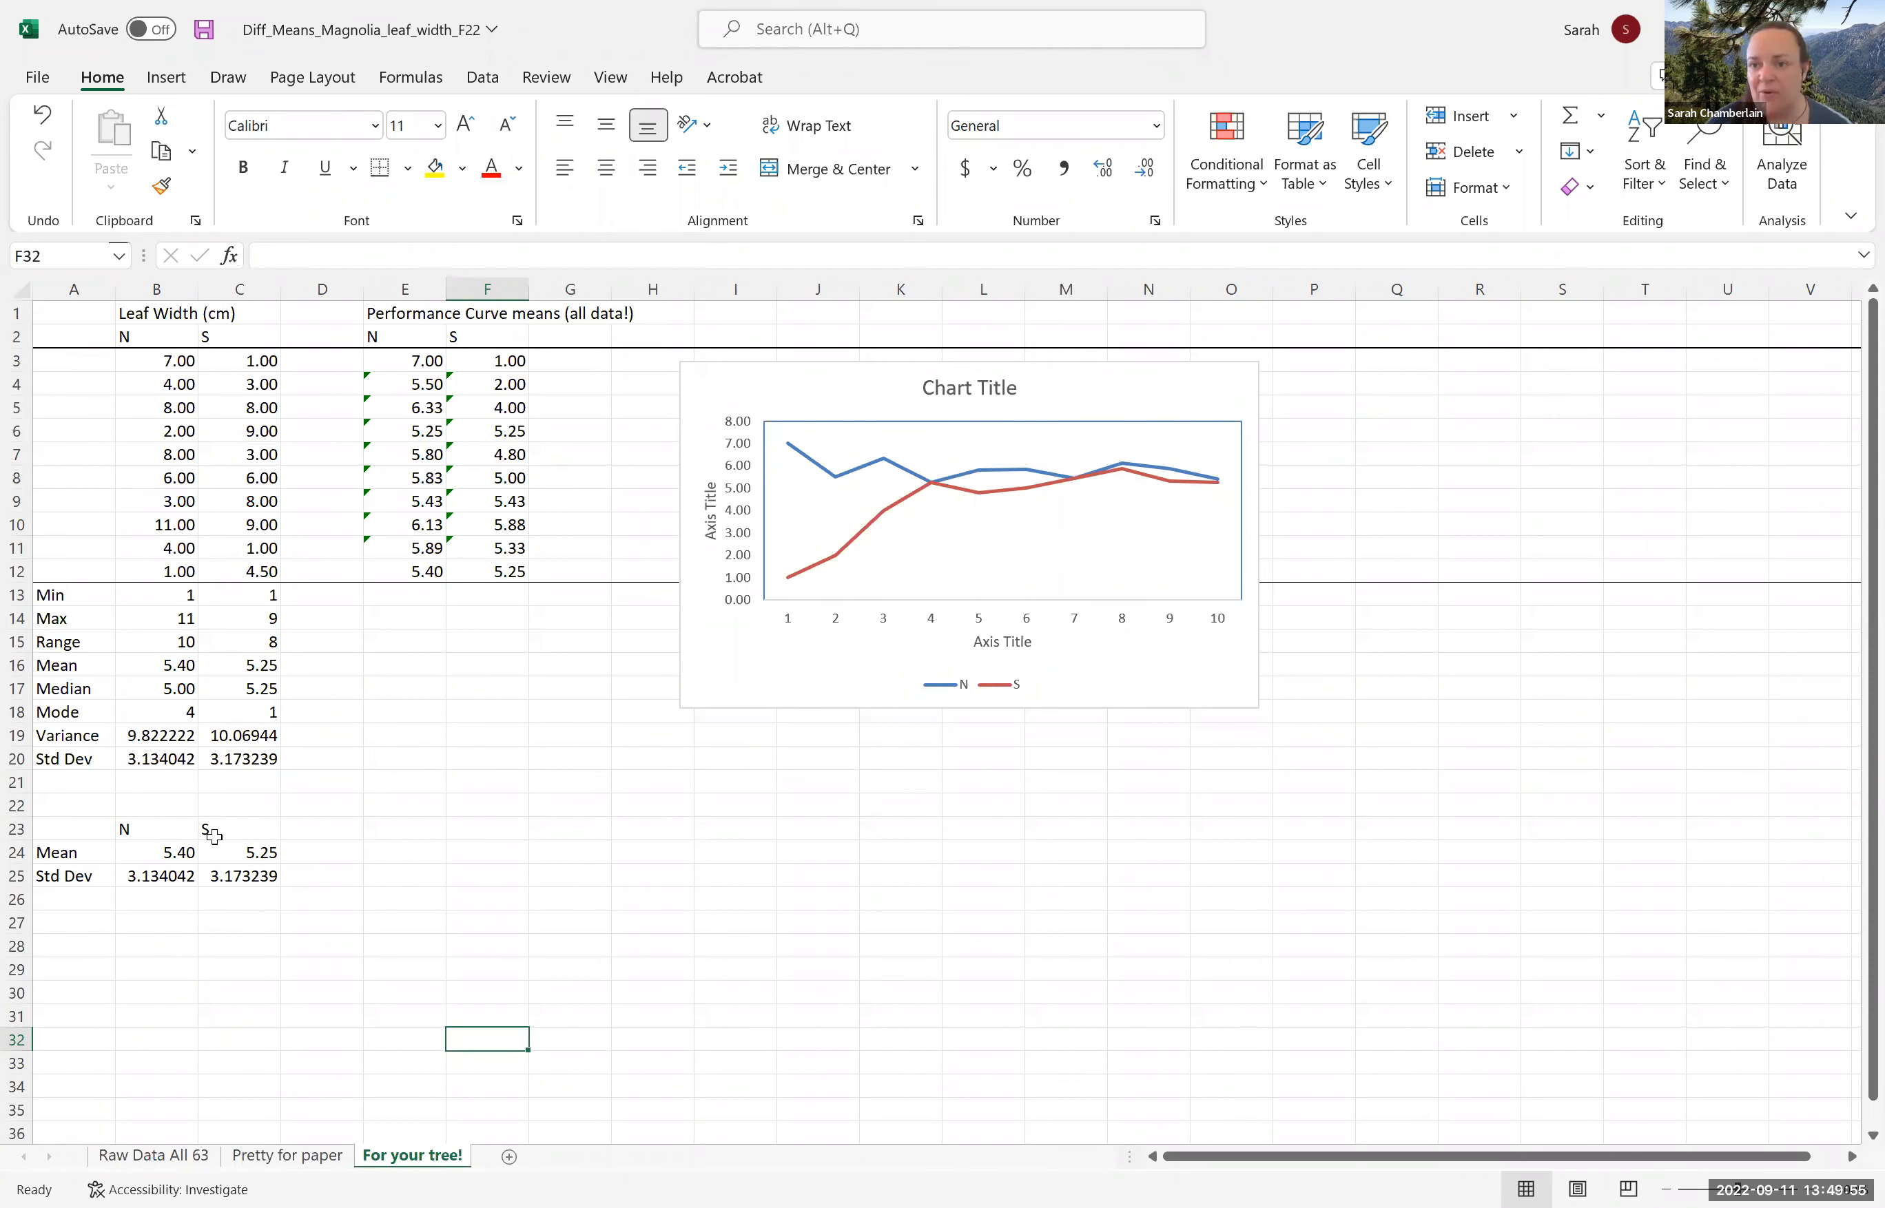
# Insert a 2-D clustered column chart of the N and S means from A23:C24 and place it below the line chart, beside the summary table.
pyautogui.click(75, 828)
pyautogui.moveTo(187, 819); pyautogui.dragTo(242, 847)
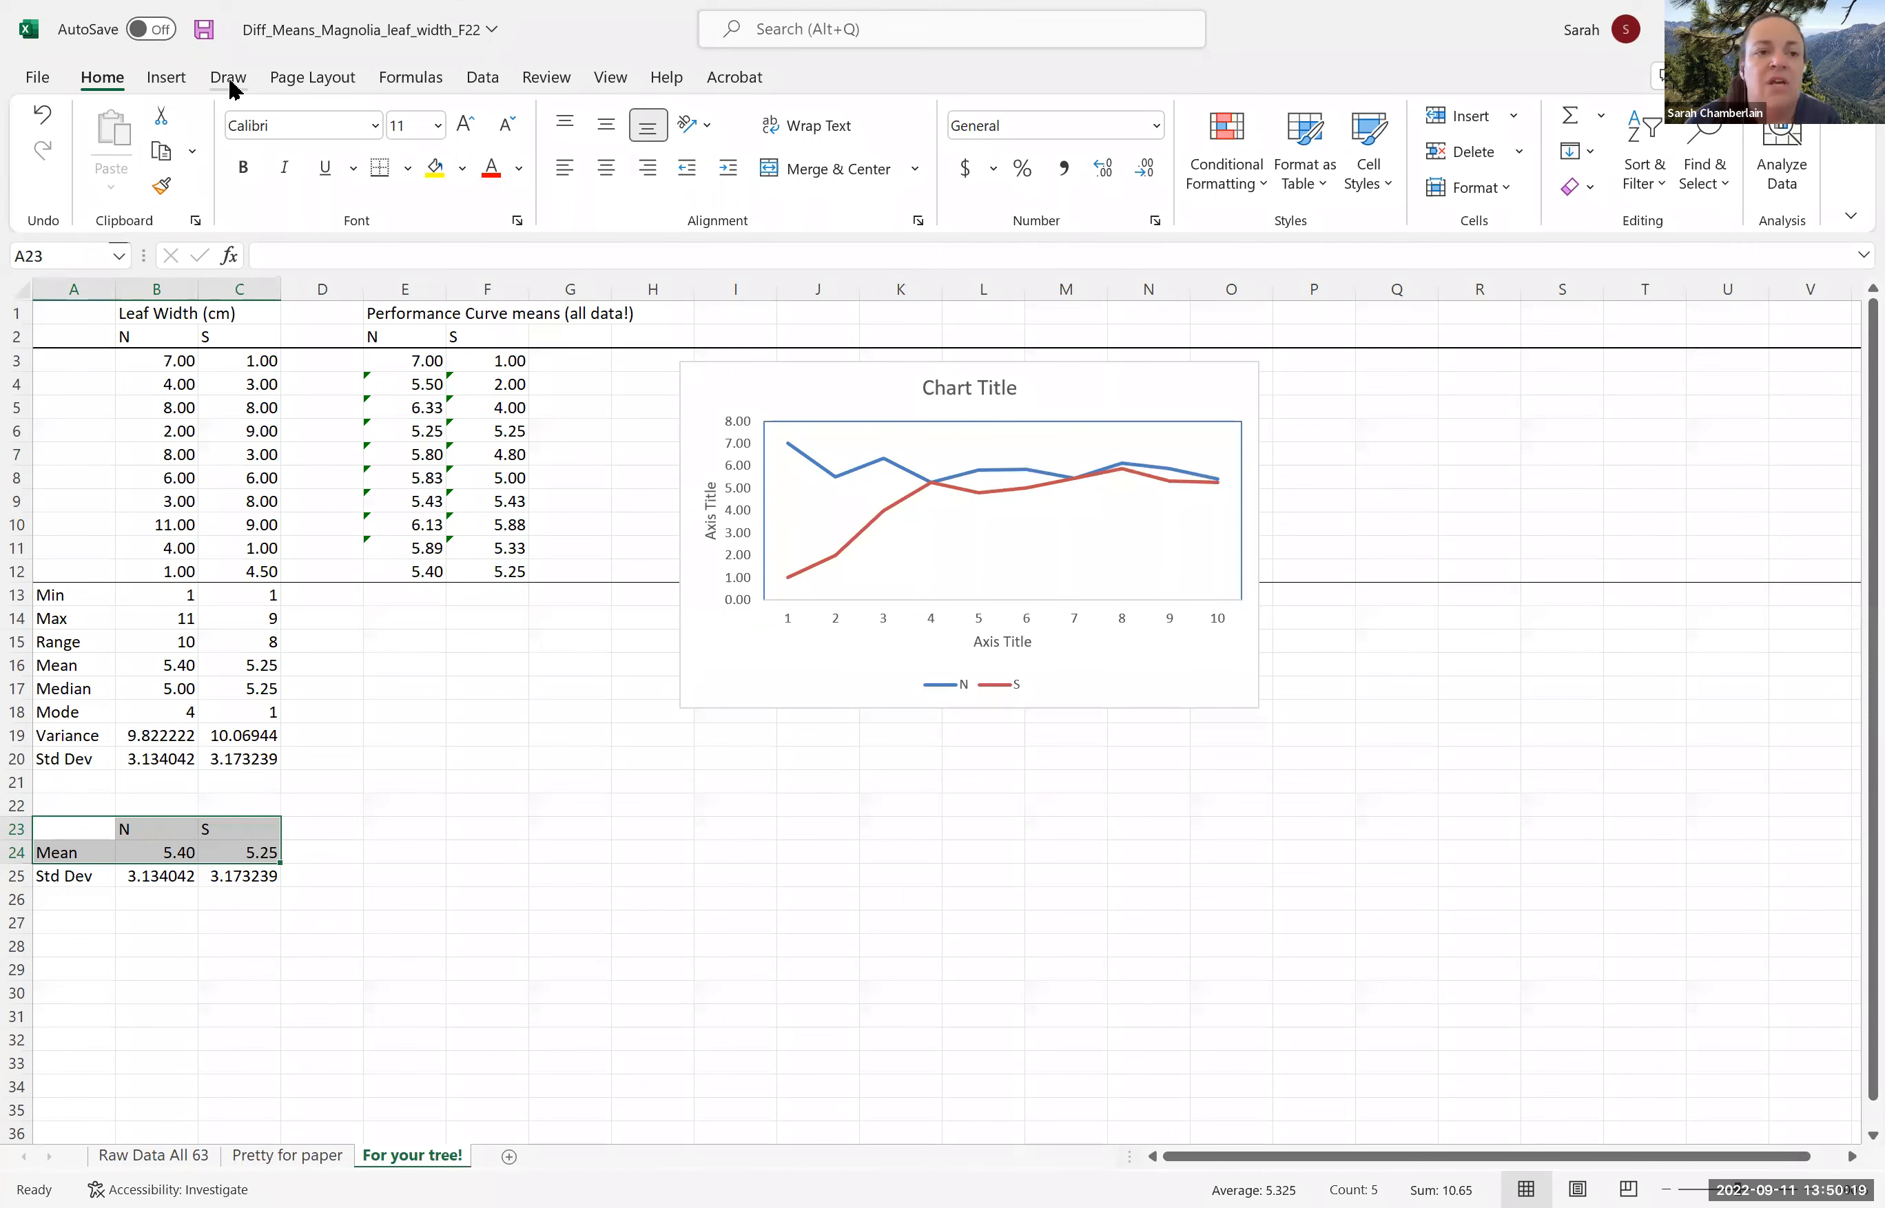
pyautogui.click(168, 82)
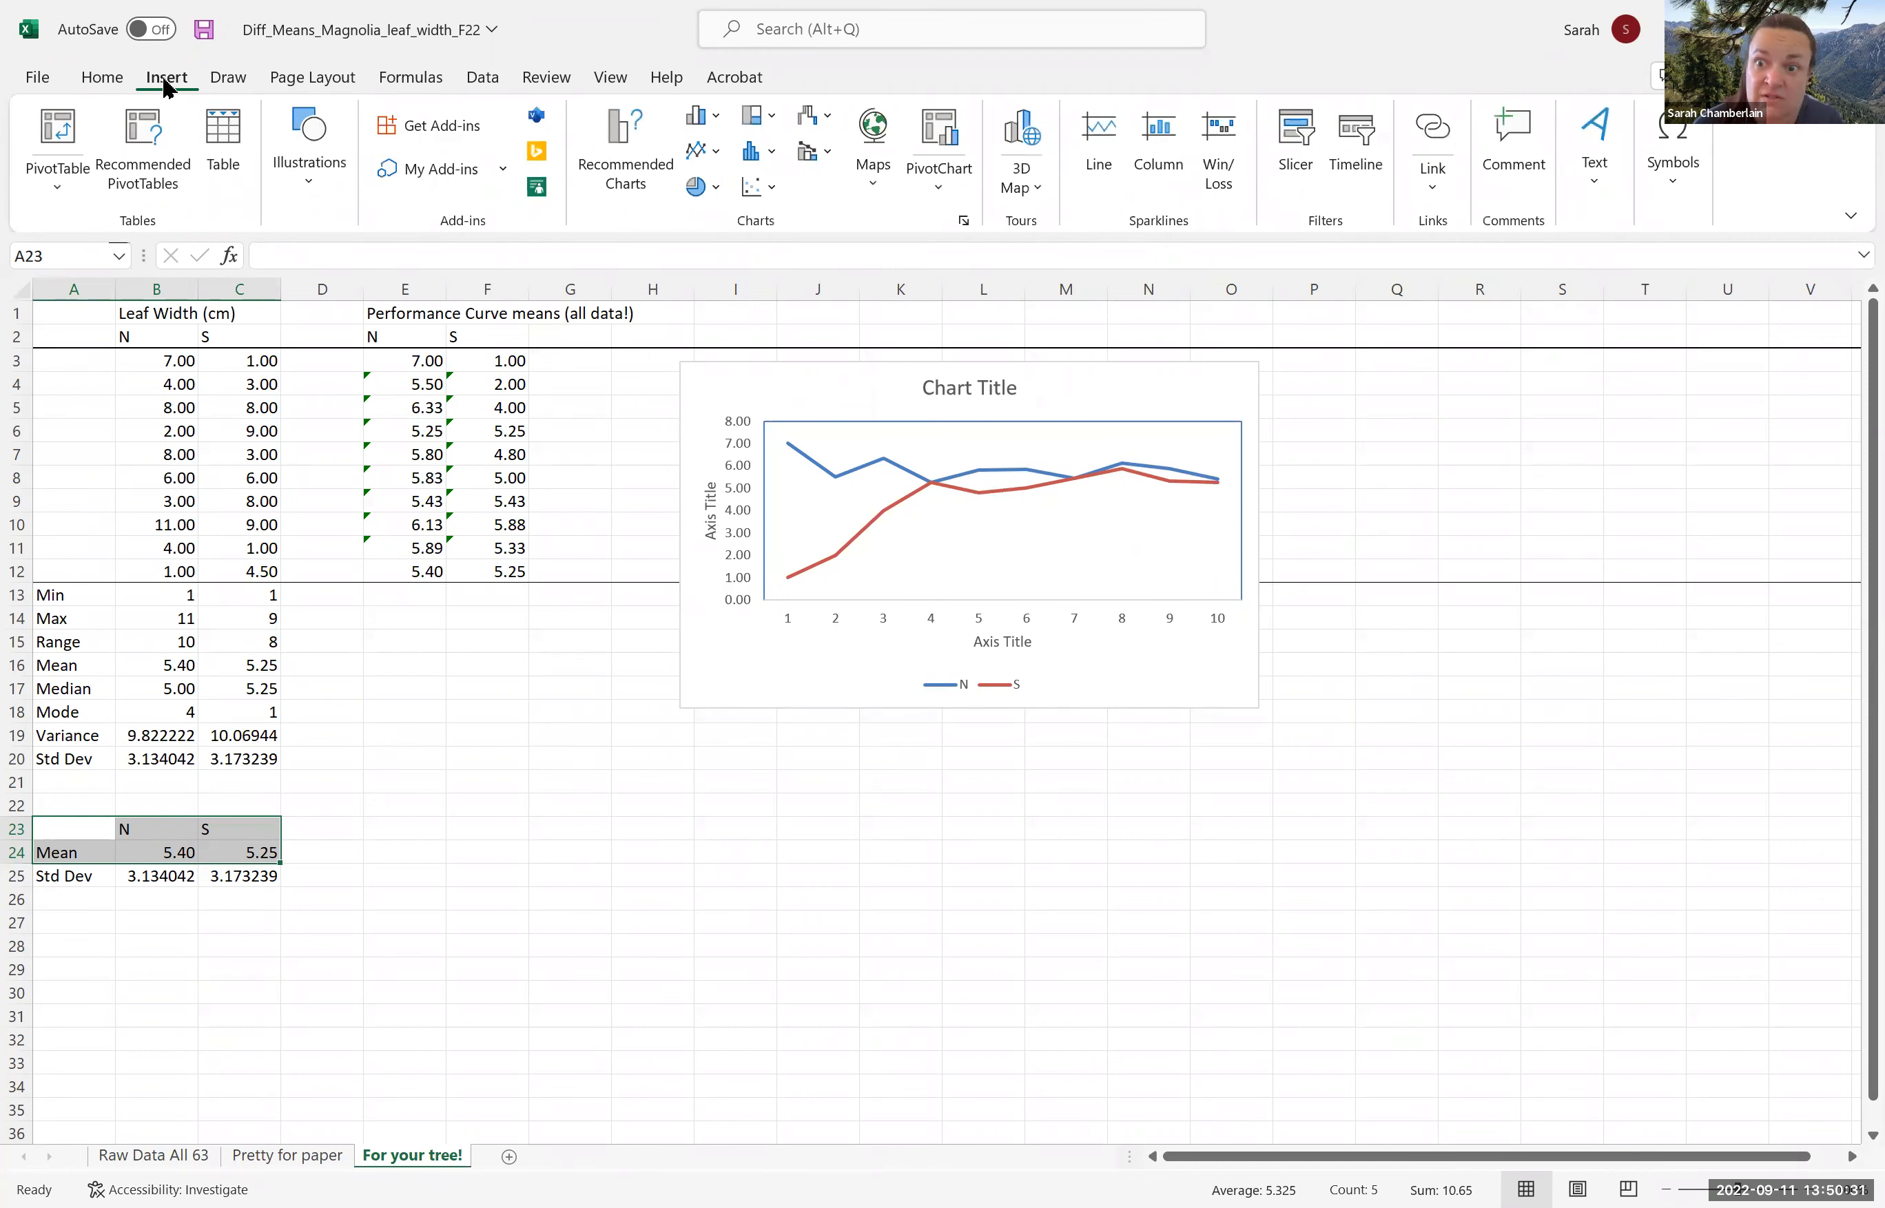
pyautogui.click(718, 123)
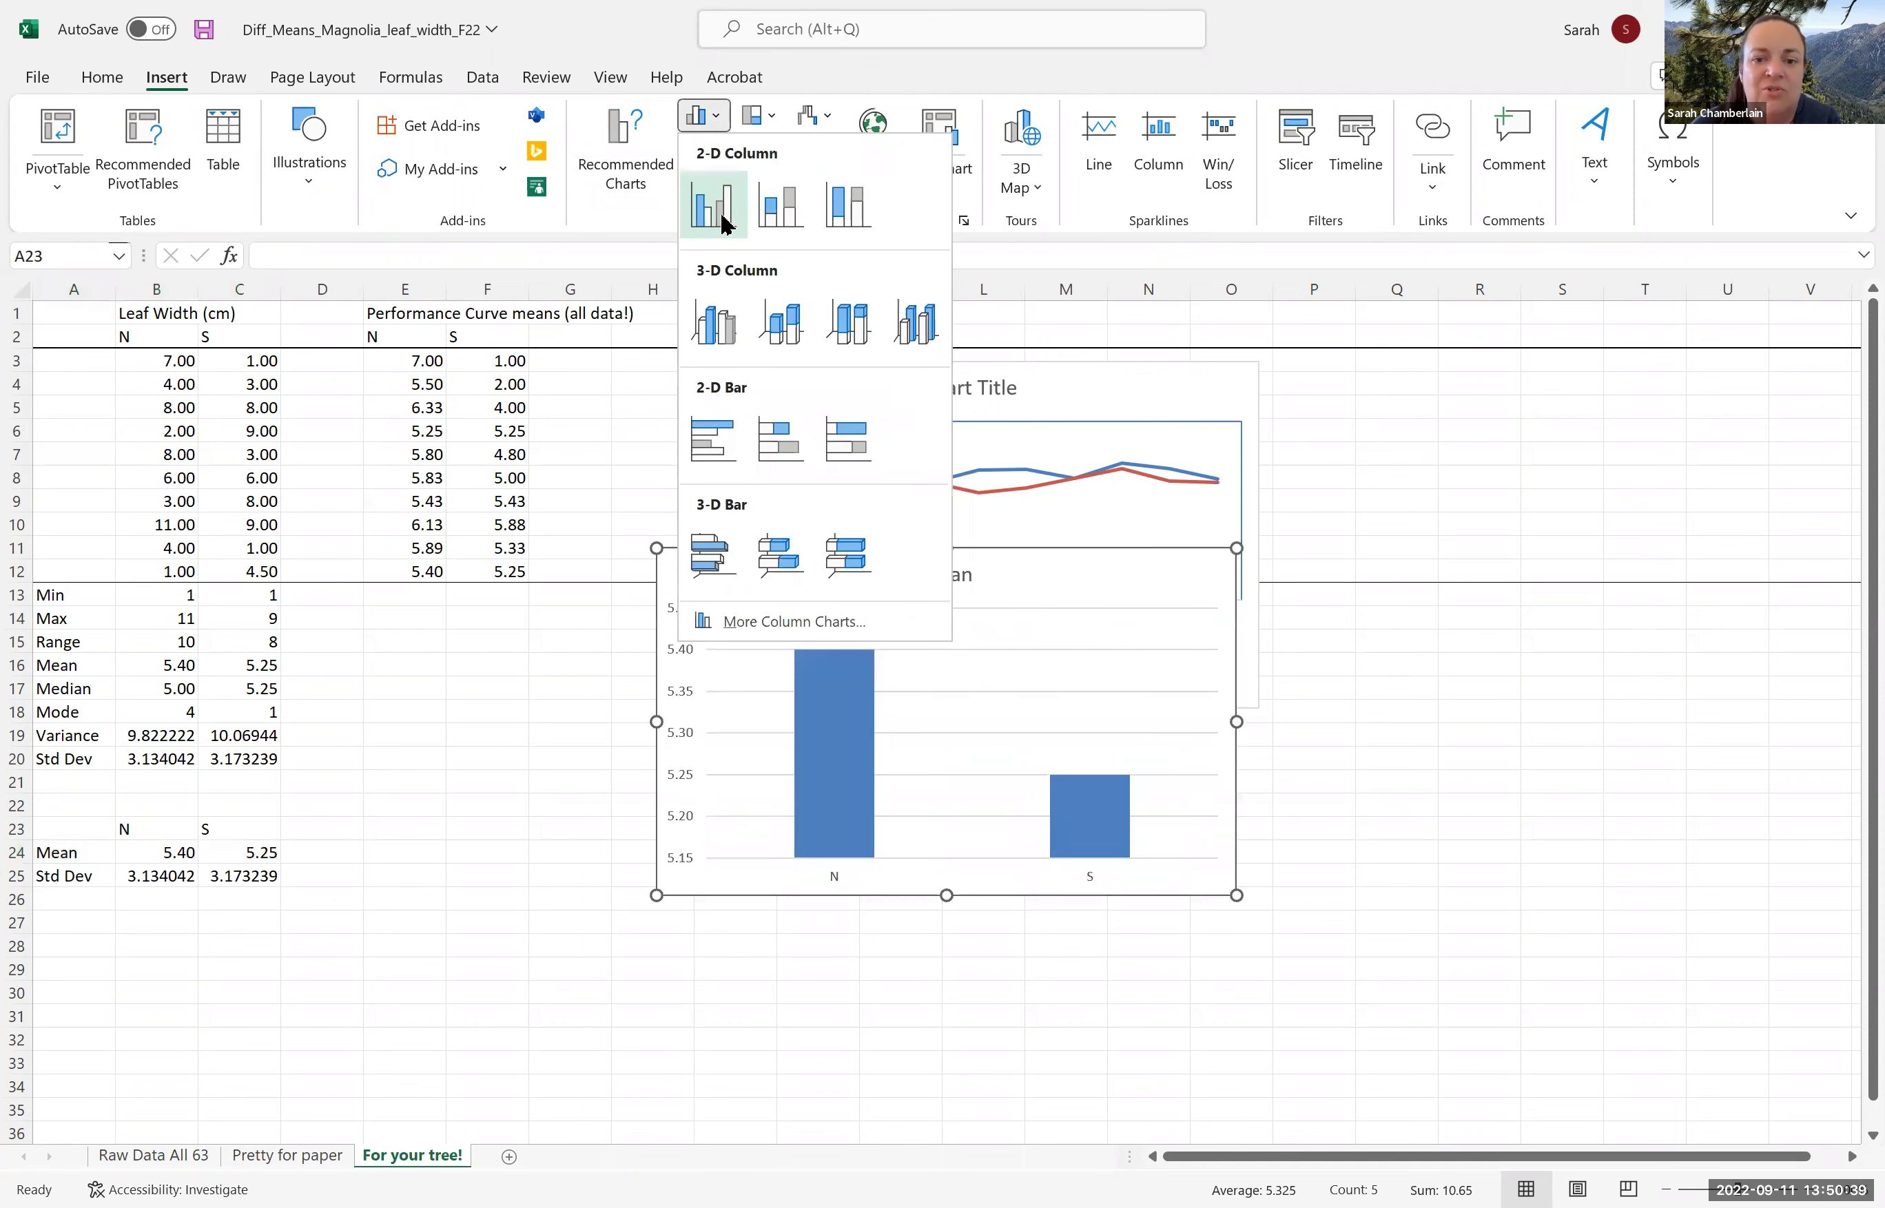
pyautogui.click(715, 207)
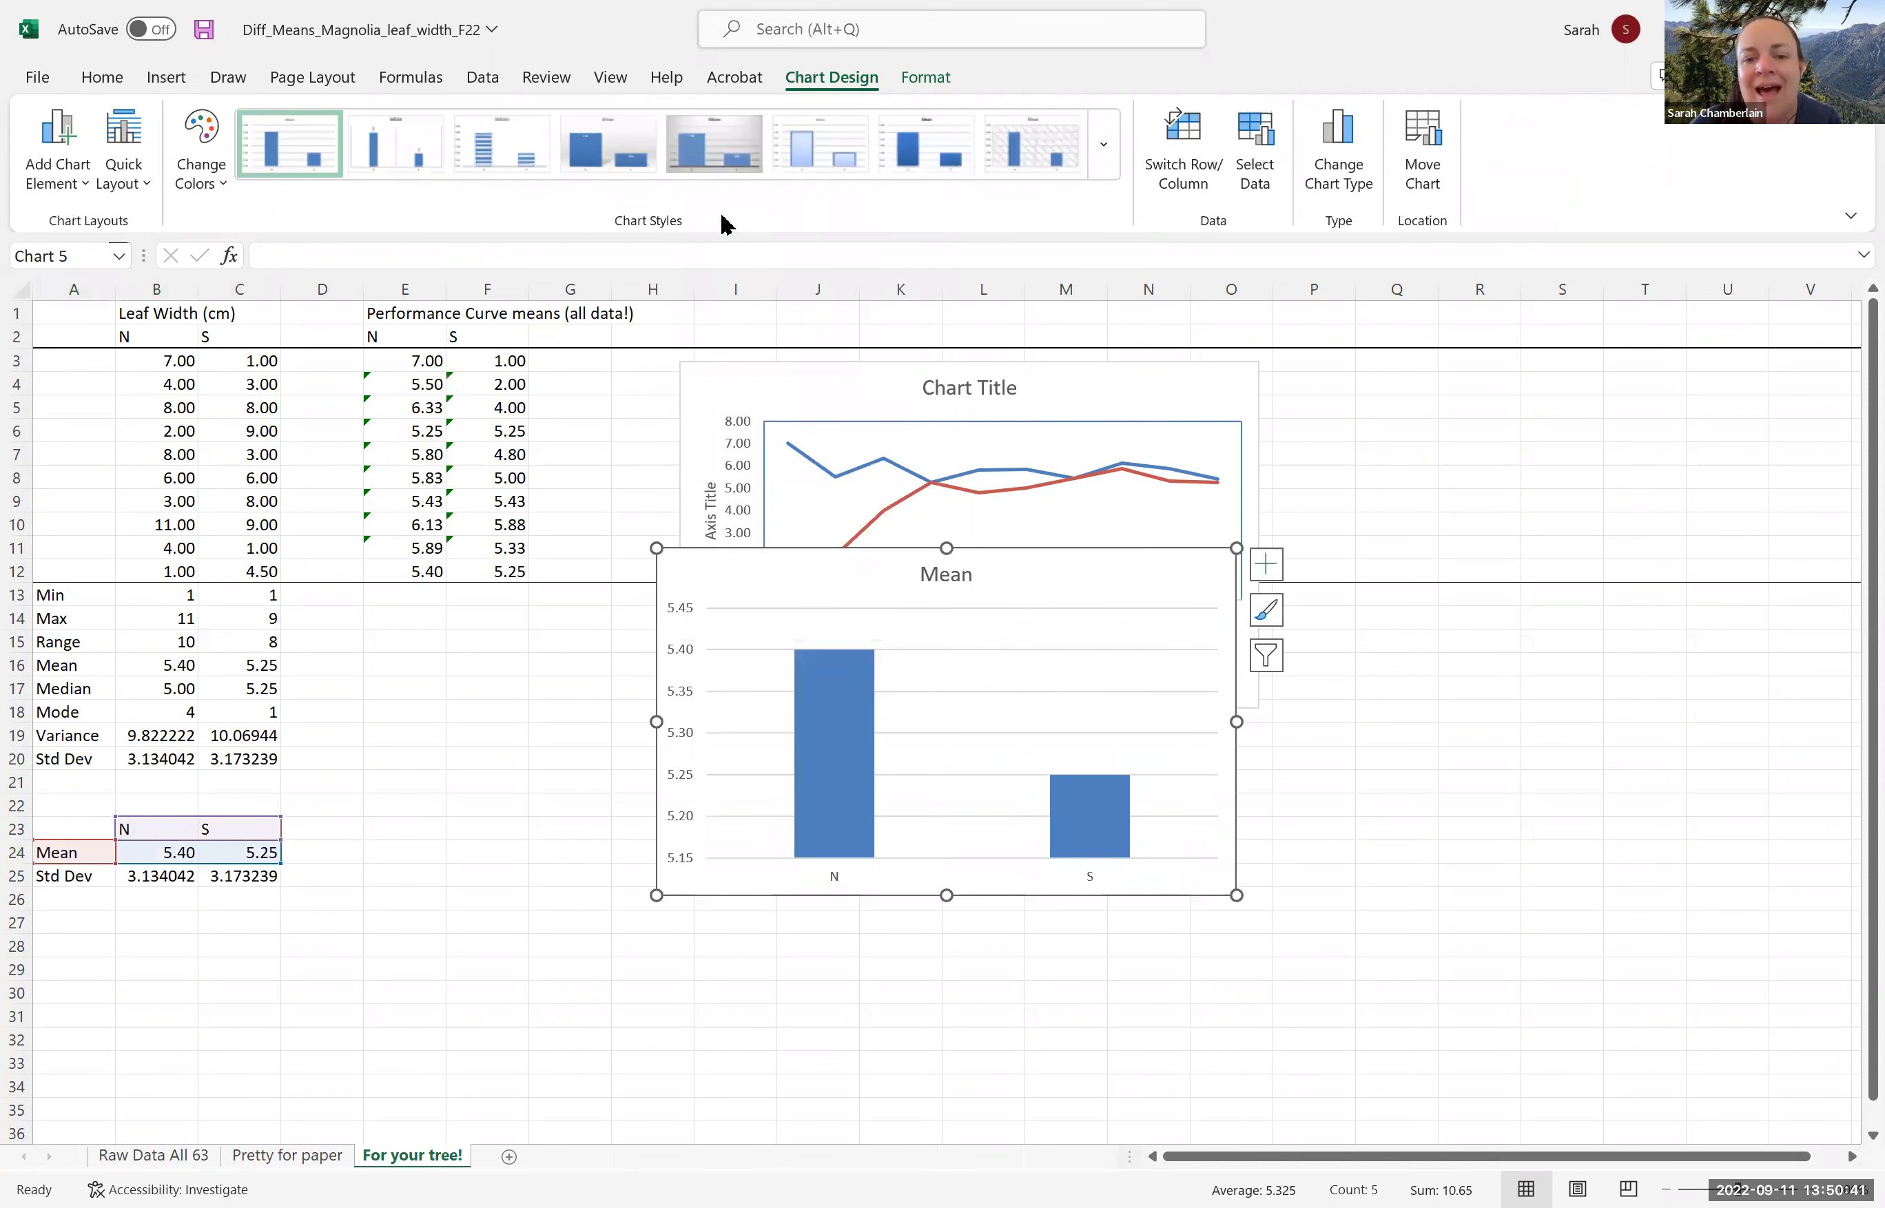
pyautogui.moveTo(1000, 616); pyautogui.dragTo(781, 747)
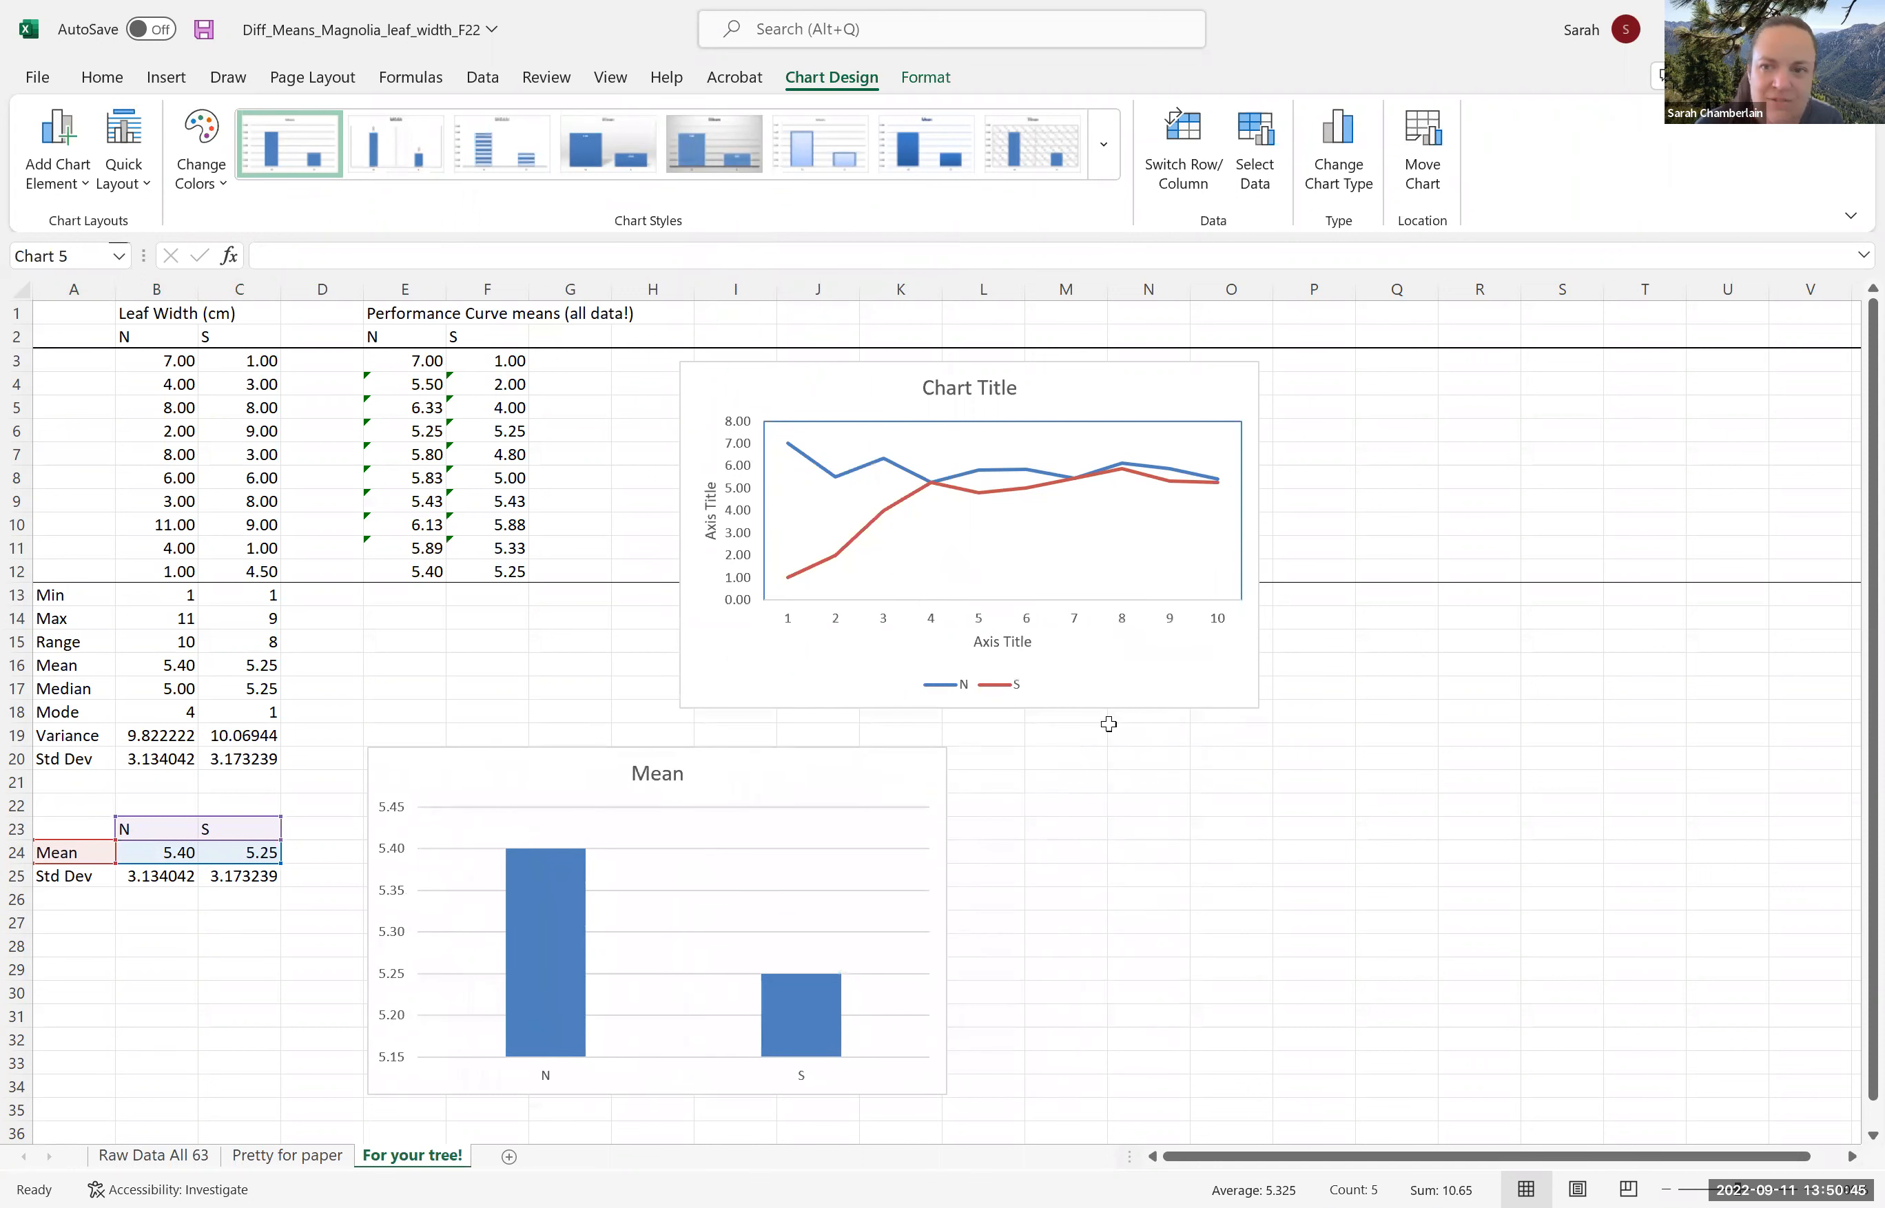
# Set the worksheet zoom to a custom 120%.
pyautogui.scroll(-3, 1703, 699)
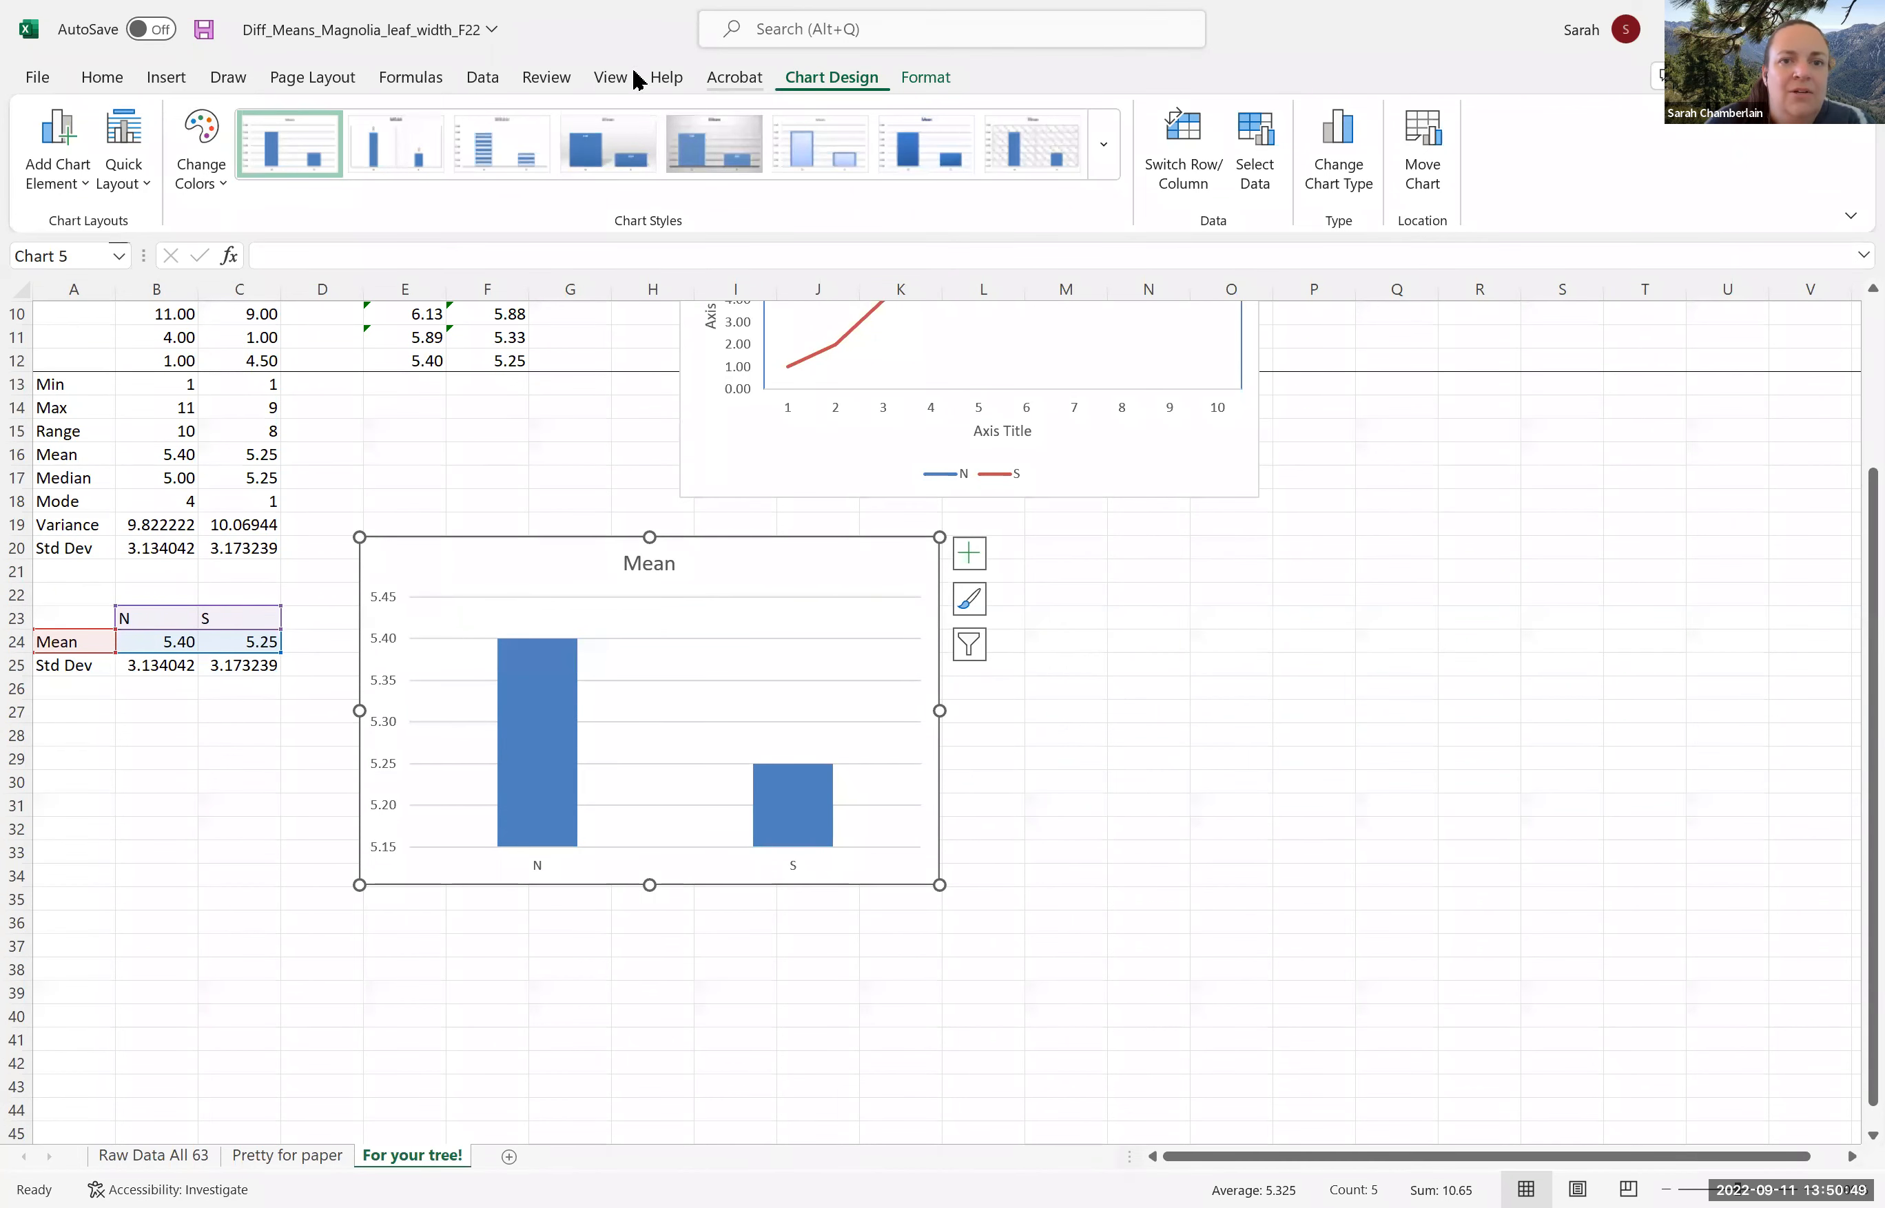
pyautogui.click(610, 77)
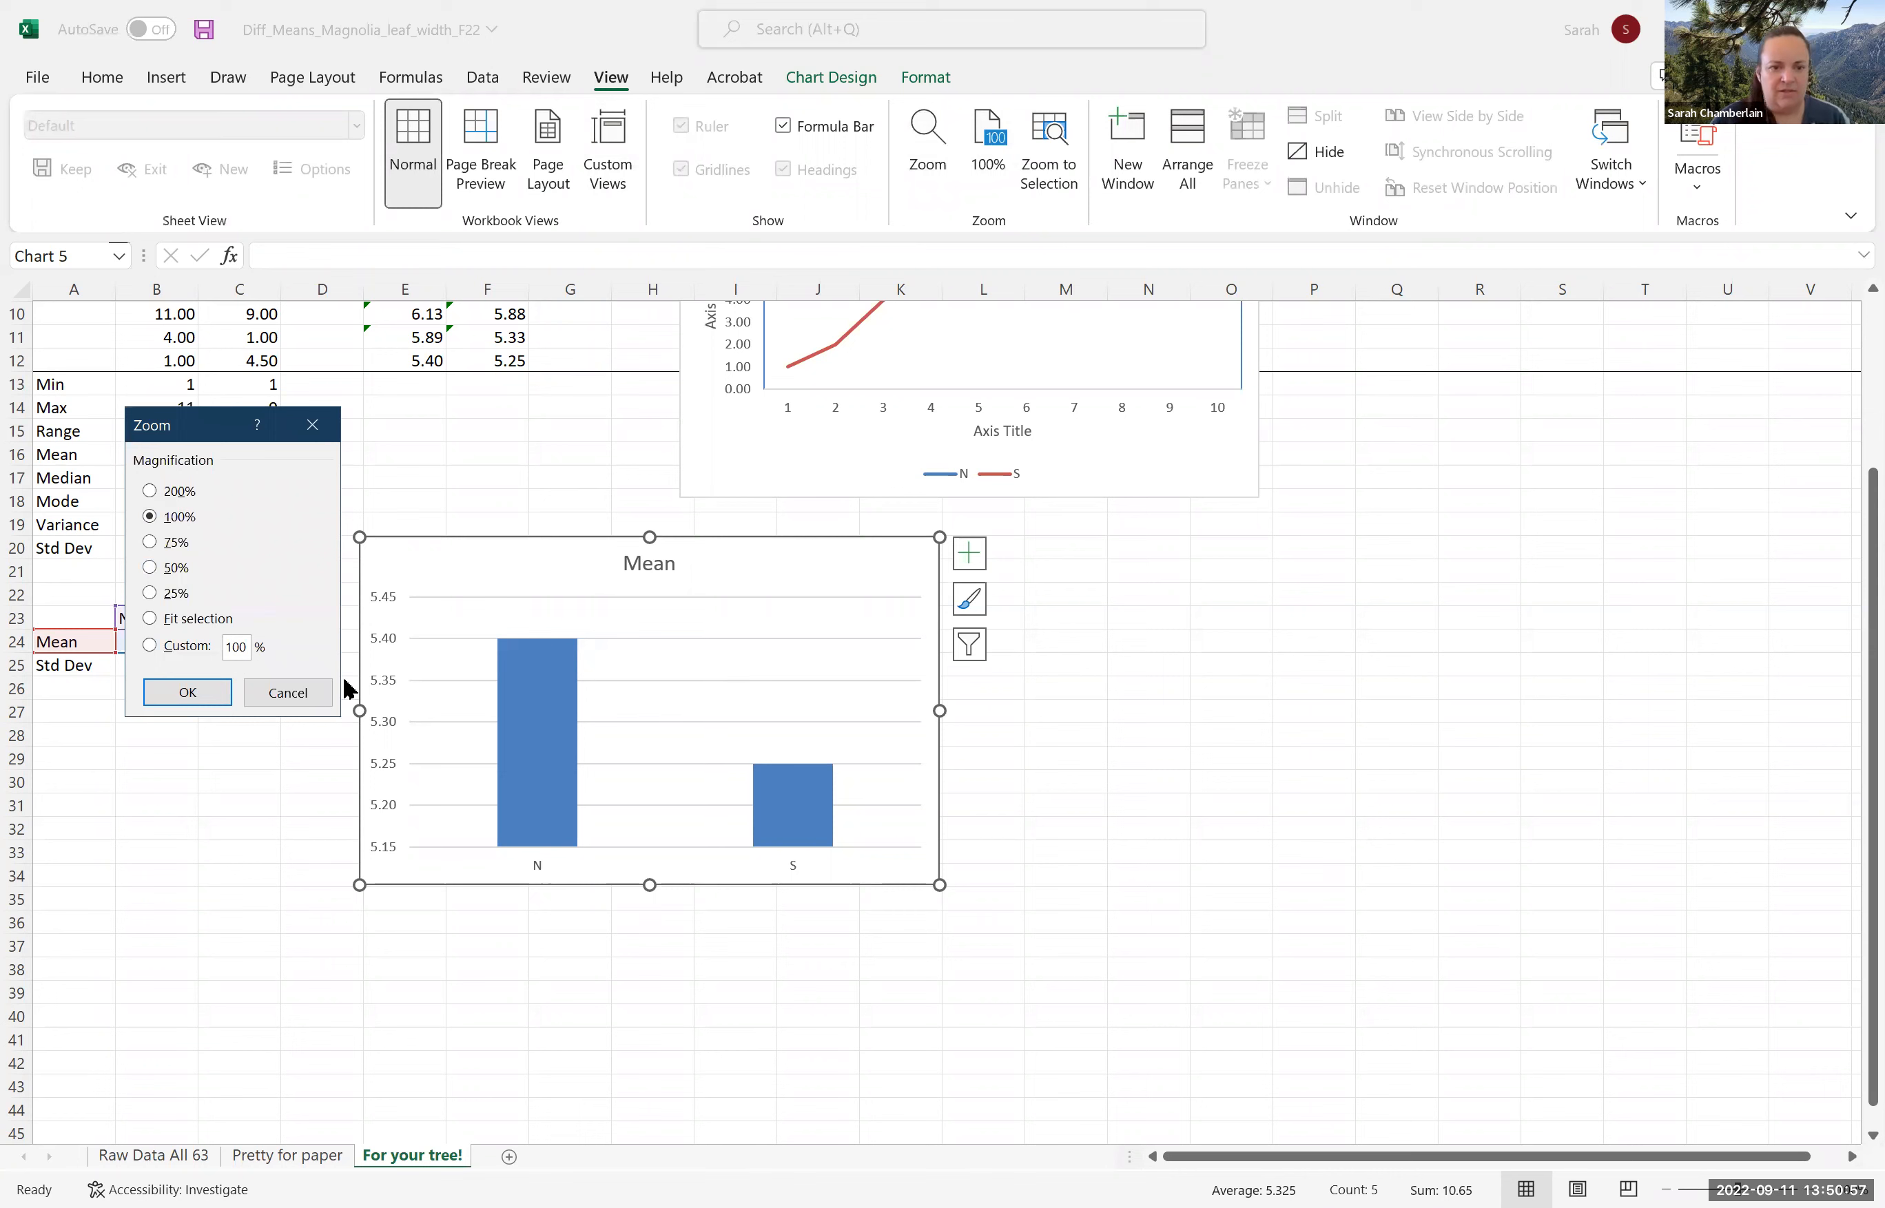
pyautogui.write('120')
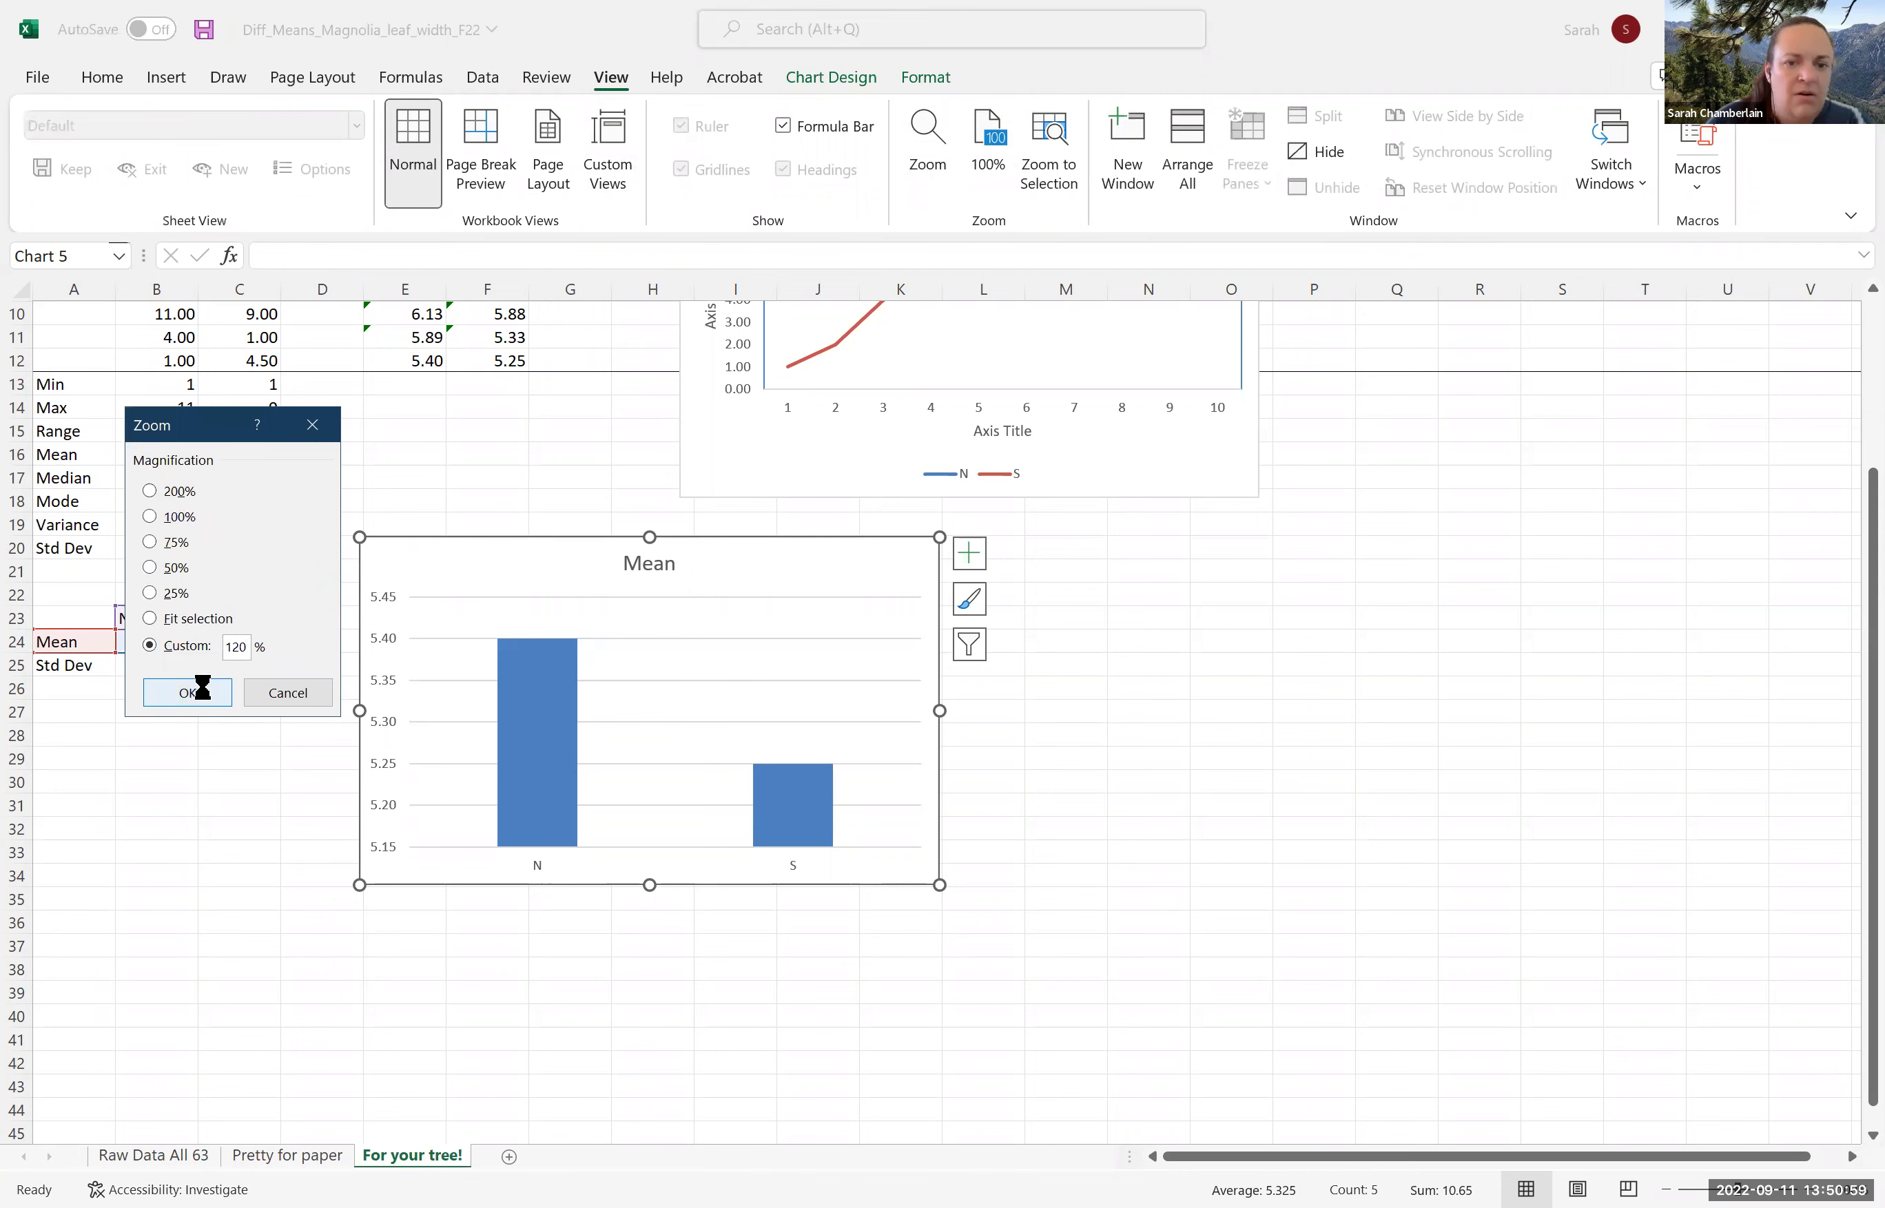
pyautogui.press('Return')
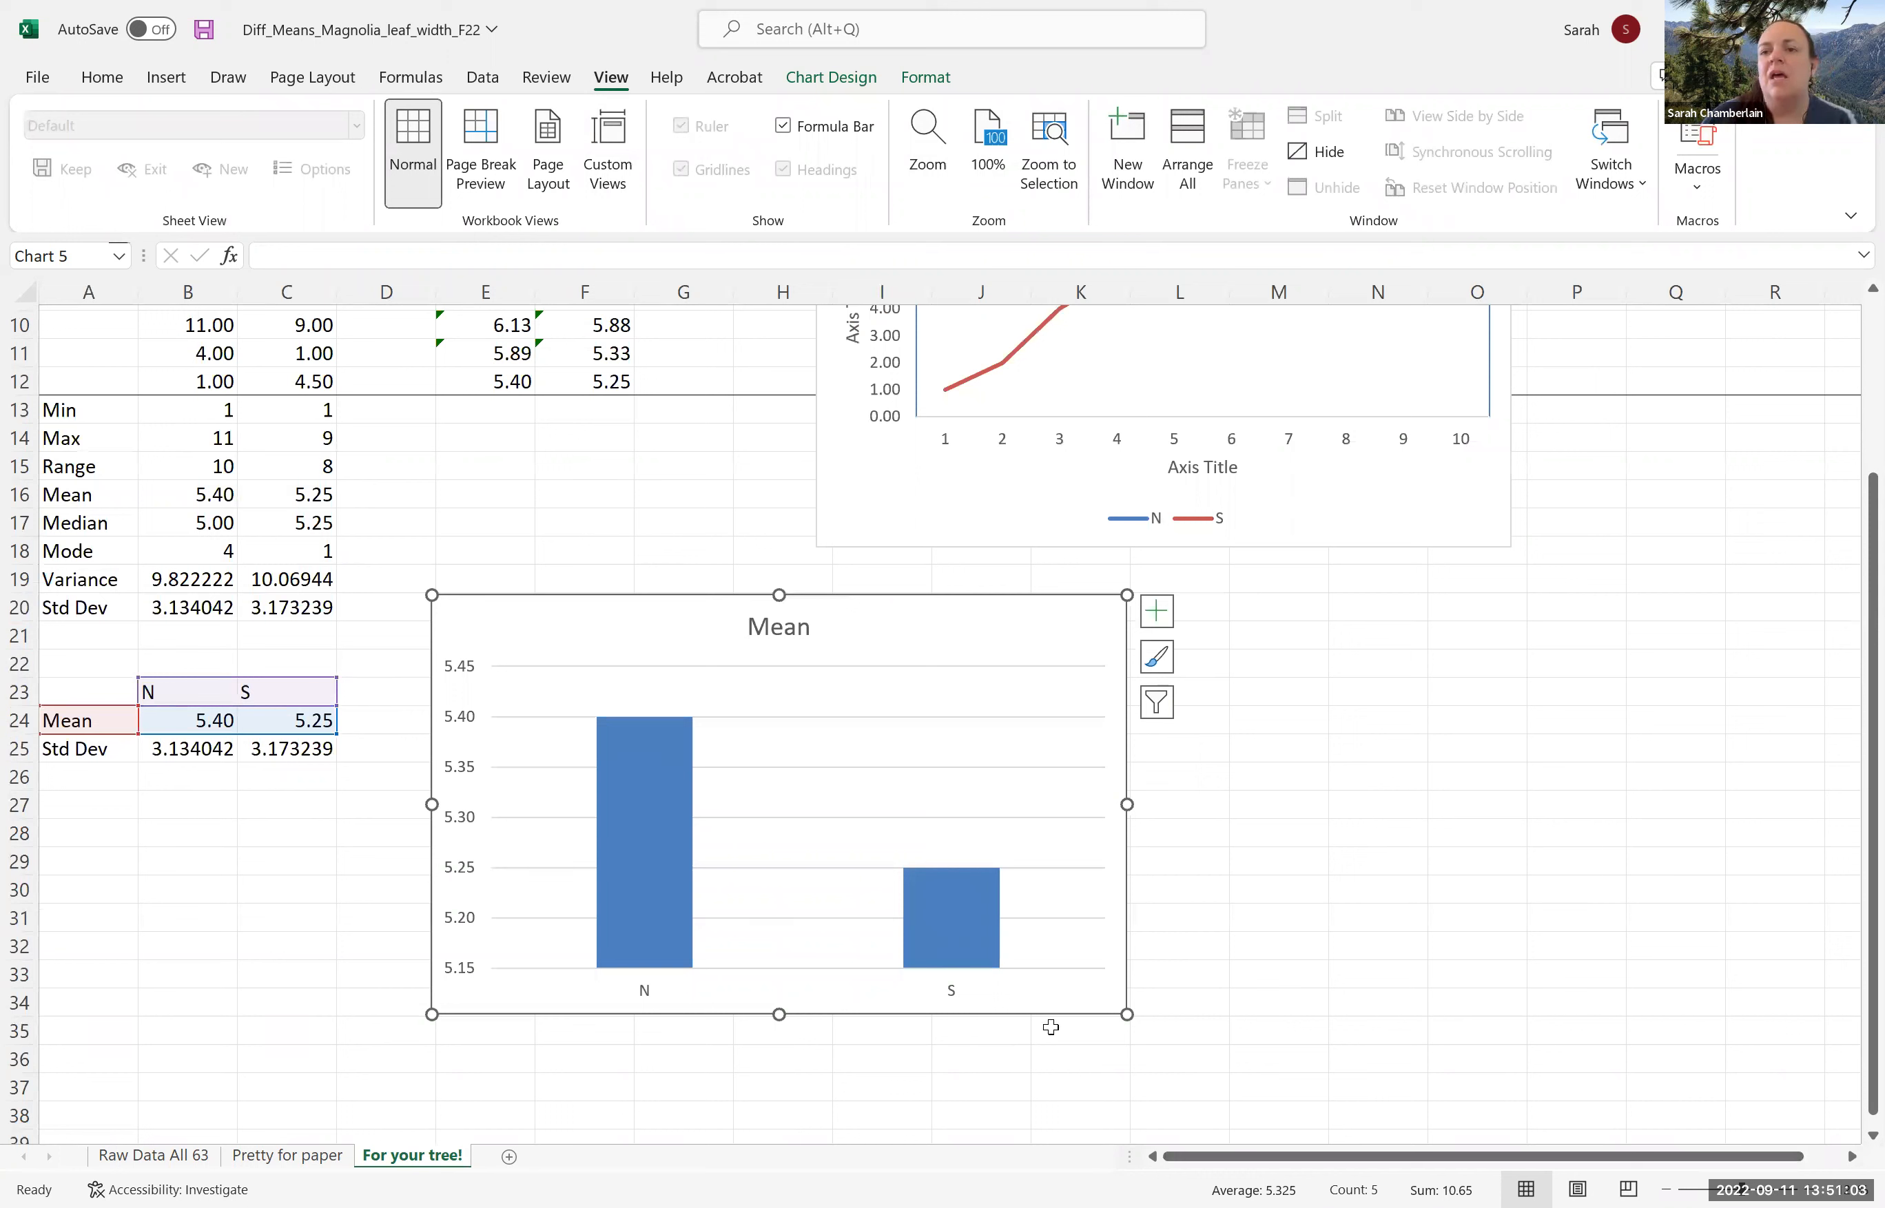
# Add axis titles to the Mean column chart and remove its gridlines.
pyautogui.click(789, 627)
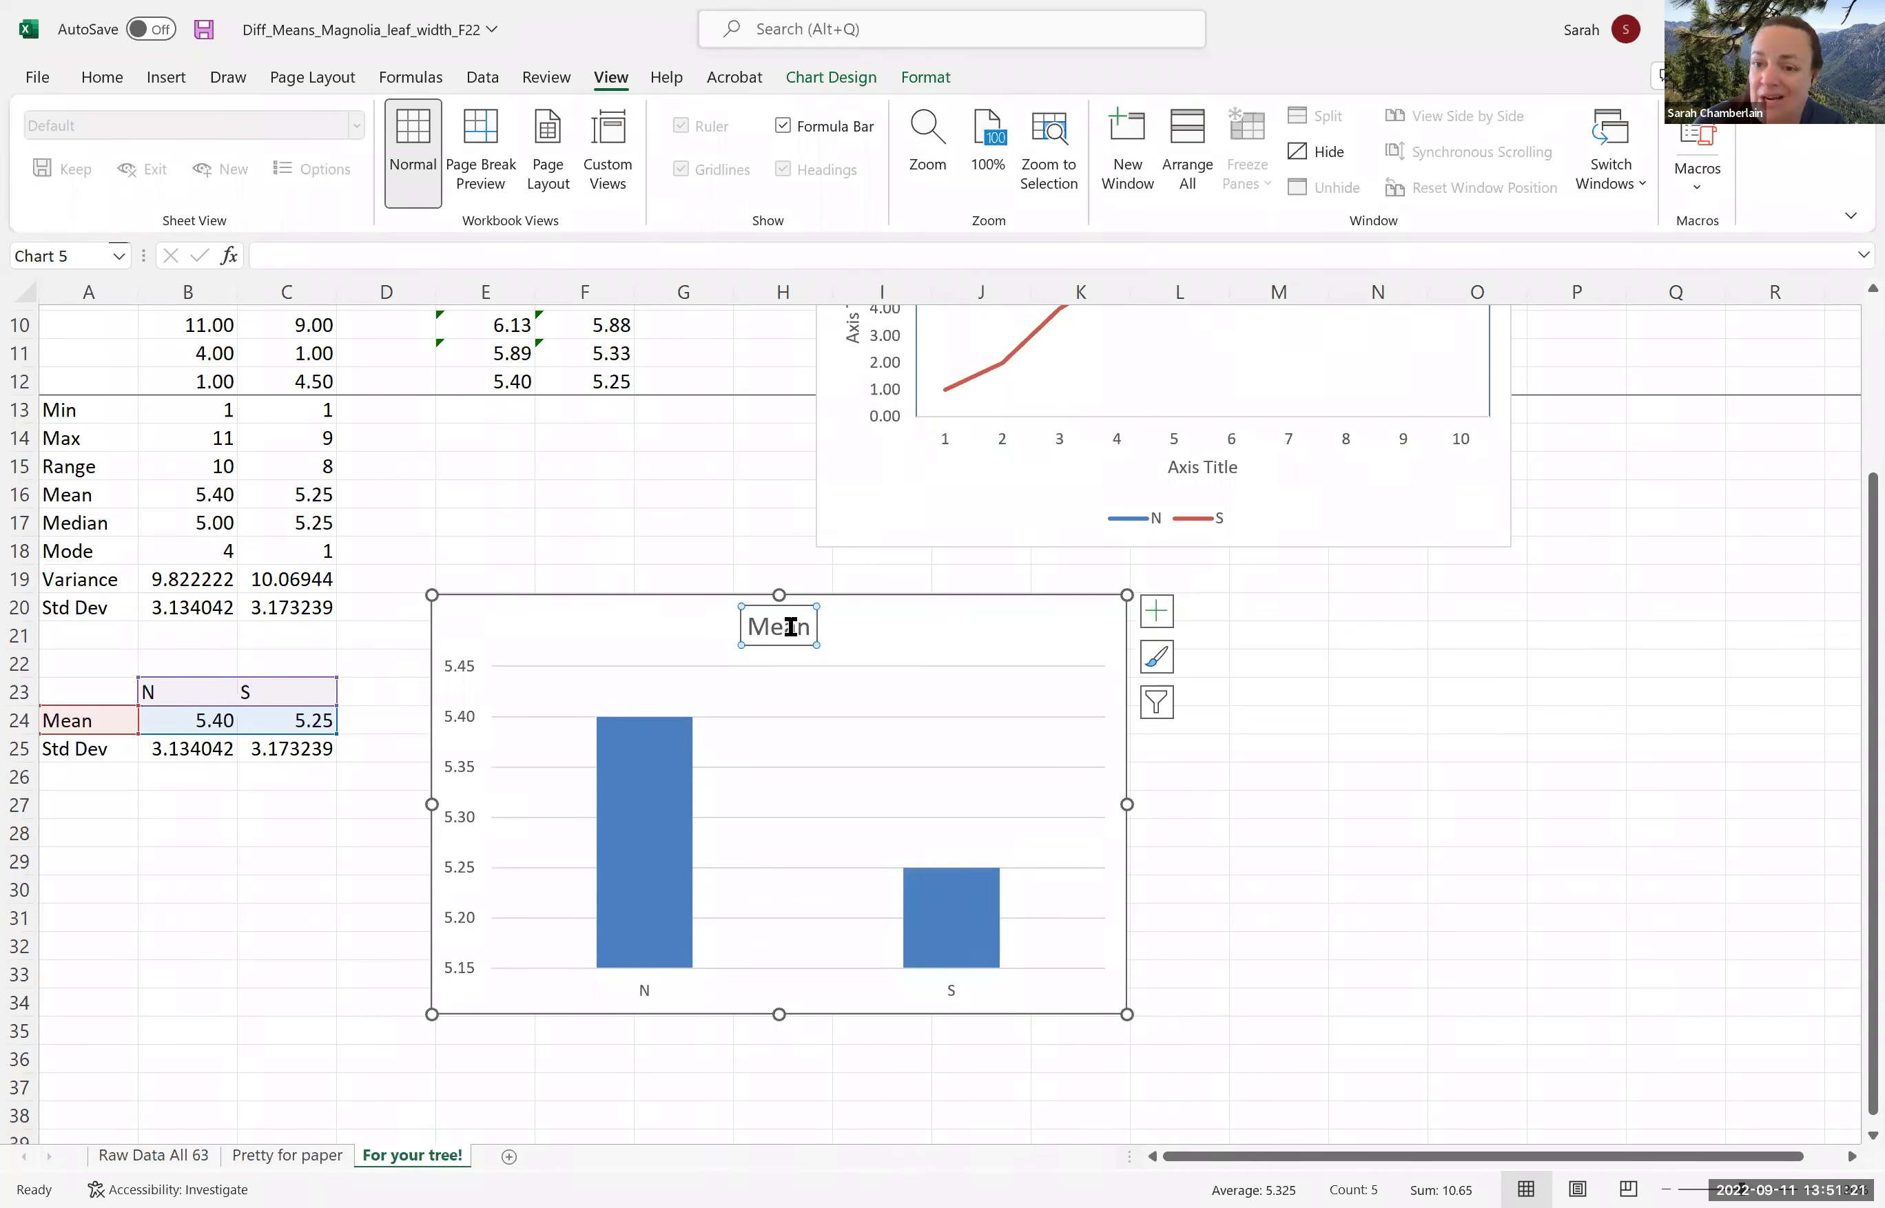
pyautogui.click(1155, 616)
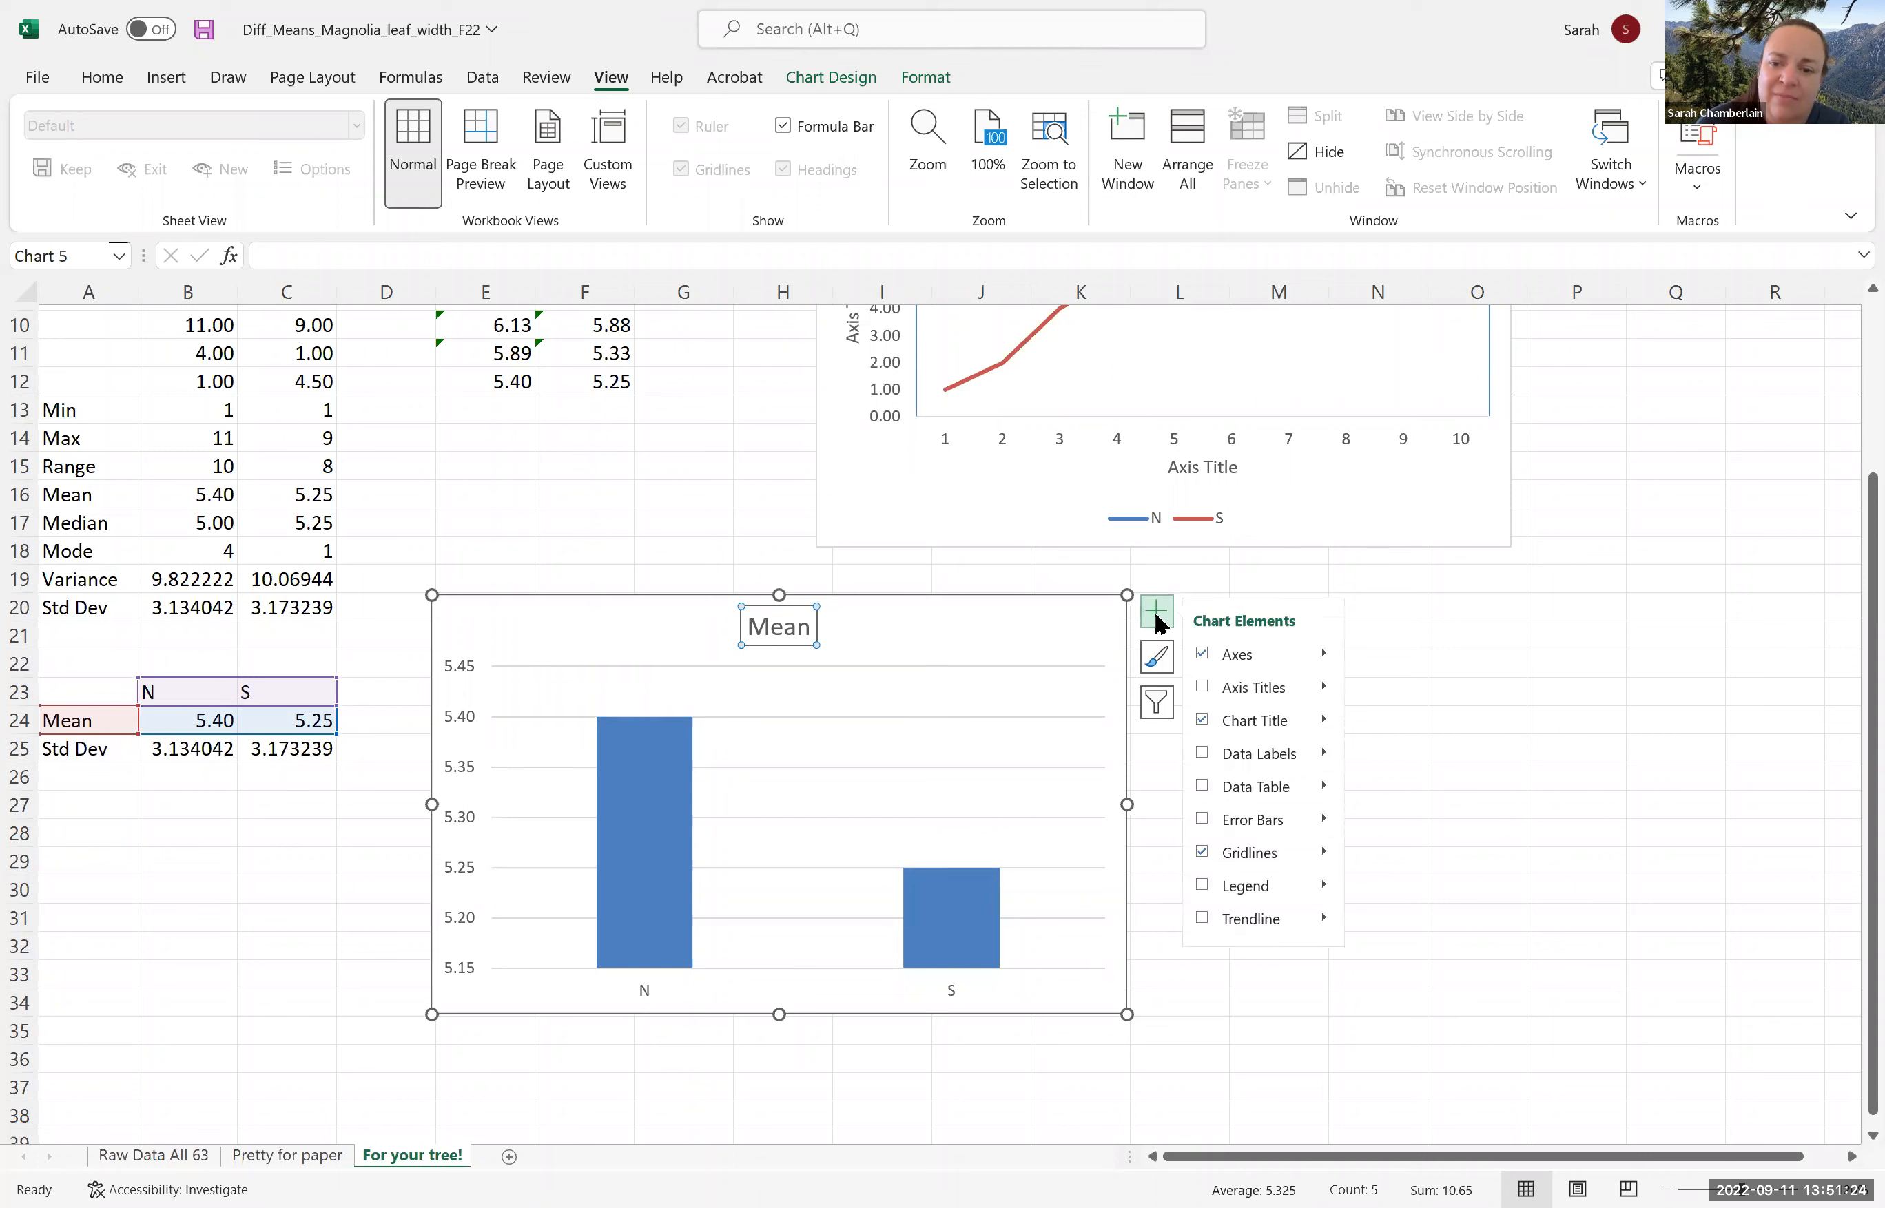
pyautogui.click(1205, 692)
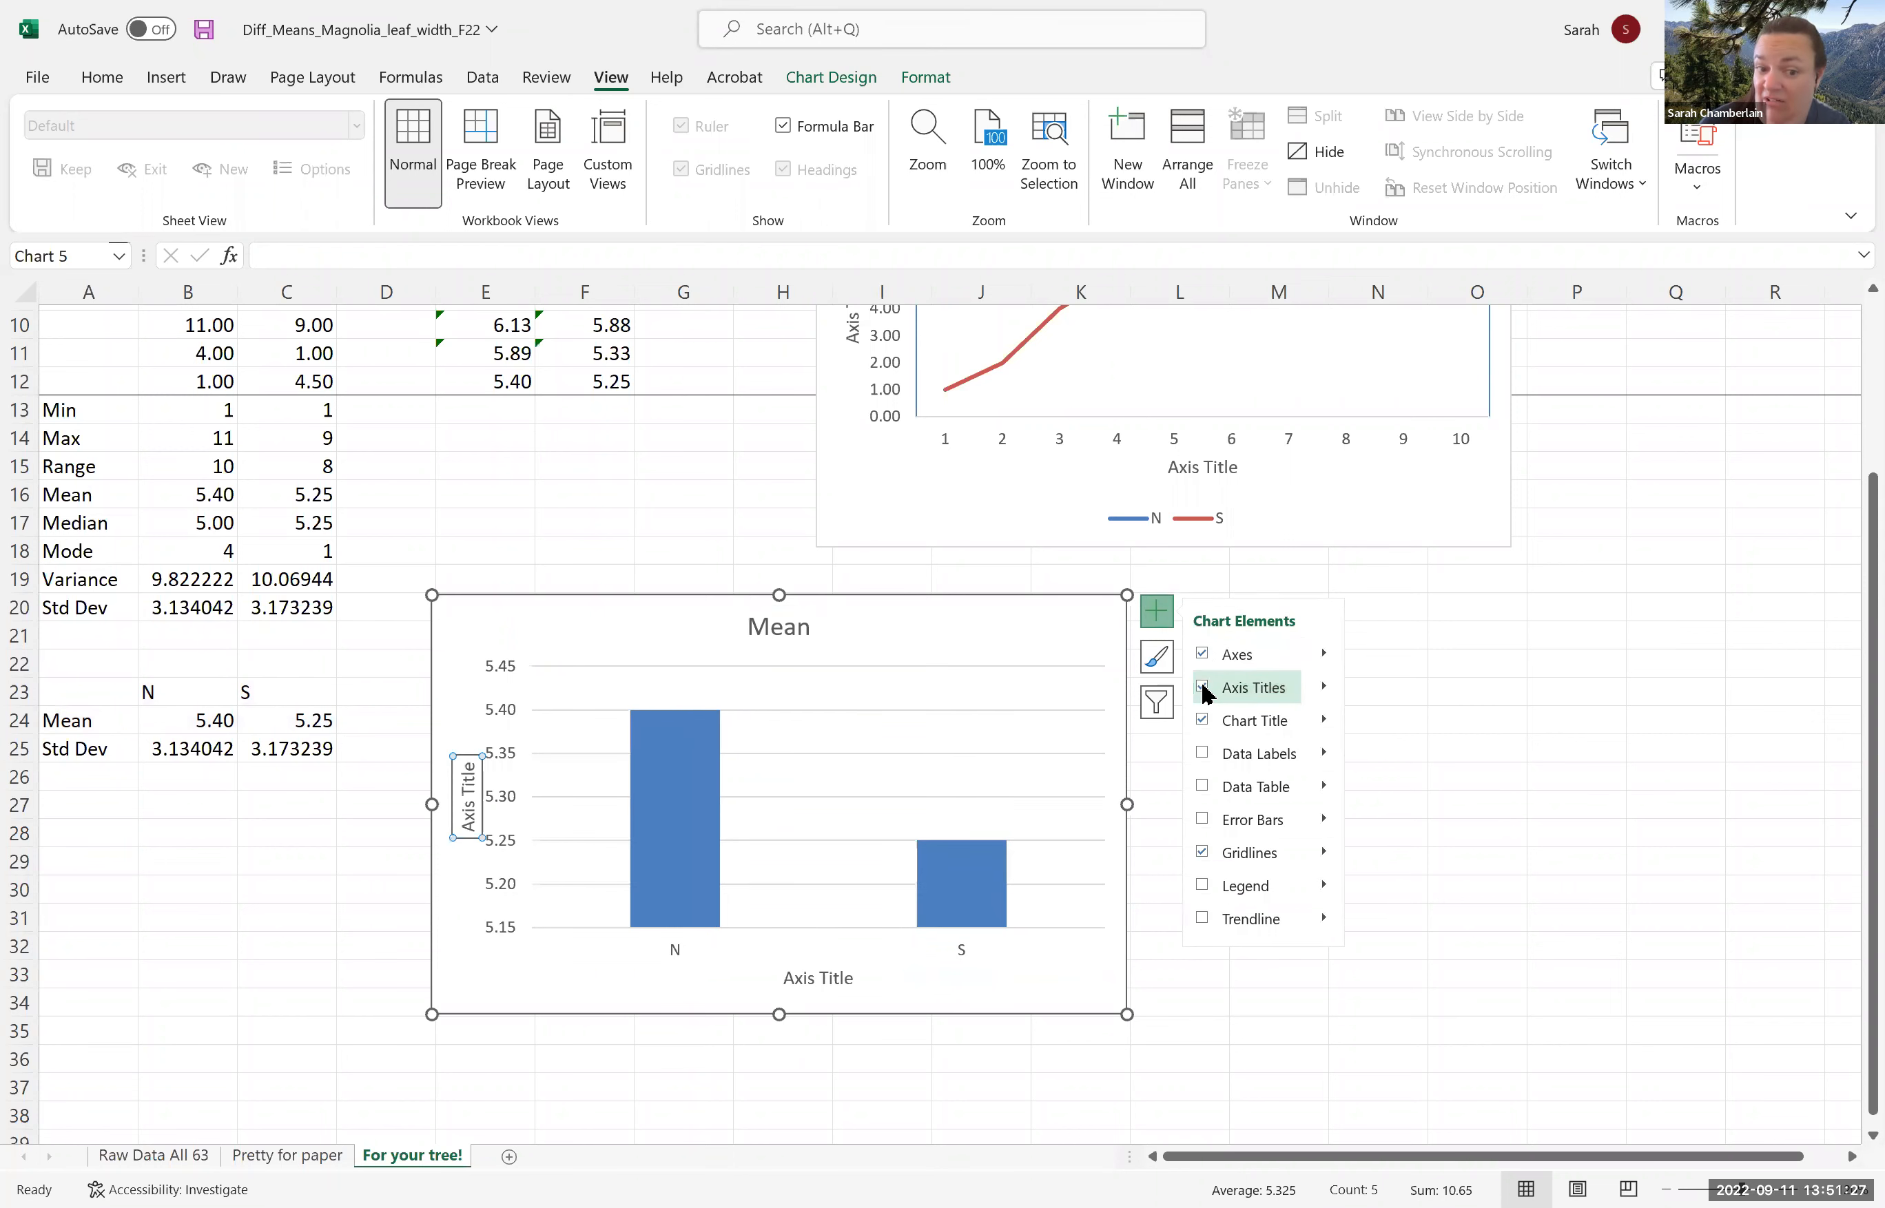
pyautogui.click(1200, 852)
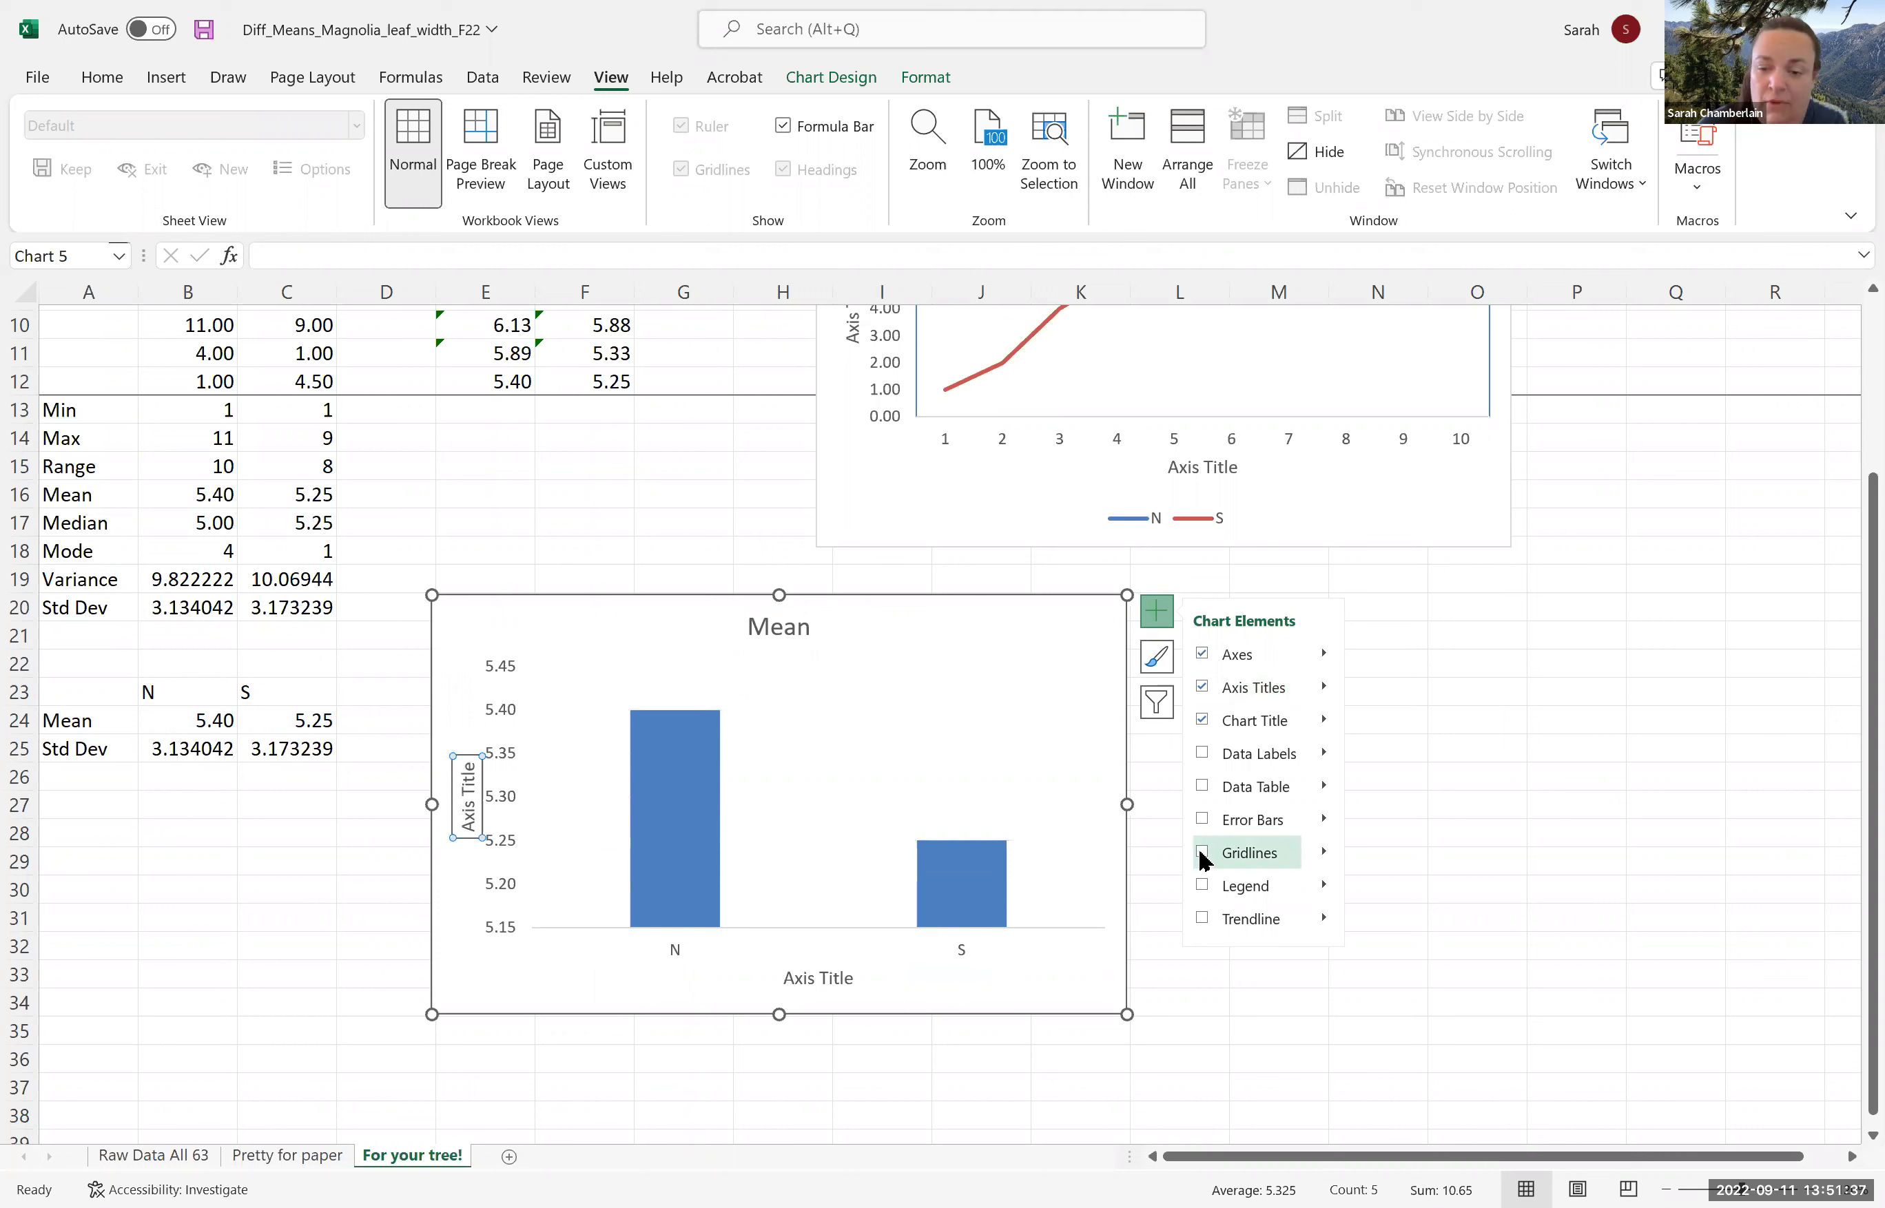
# Give the Mean column chart's plot area a solid line border.
pyautogui.click(840, 768)
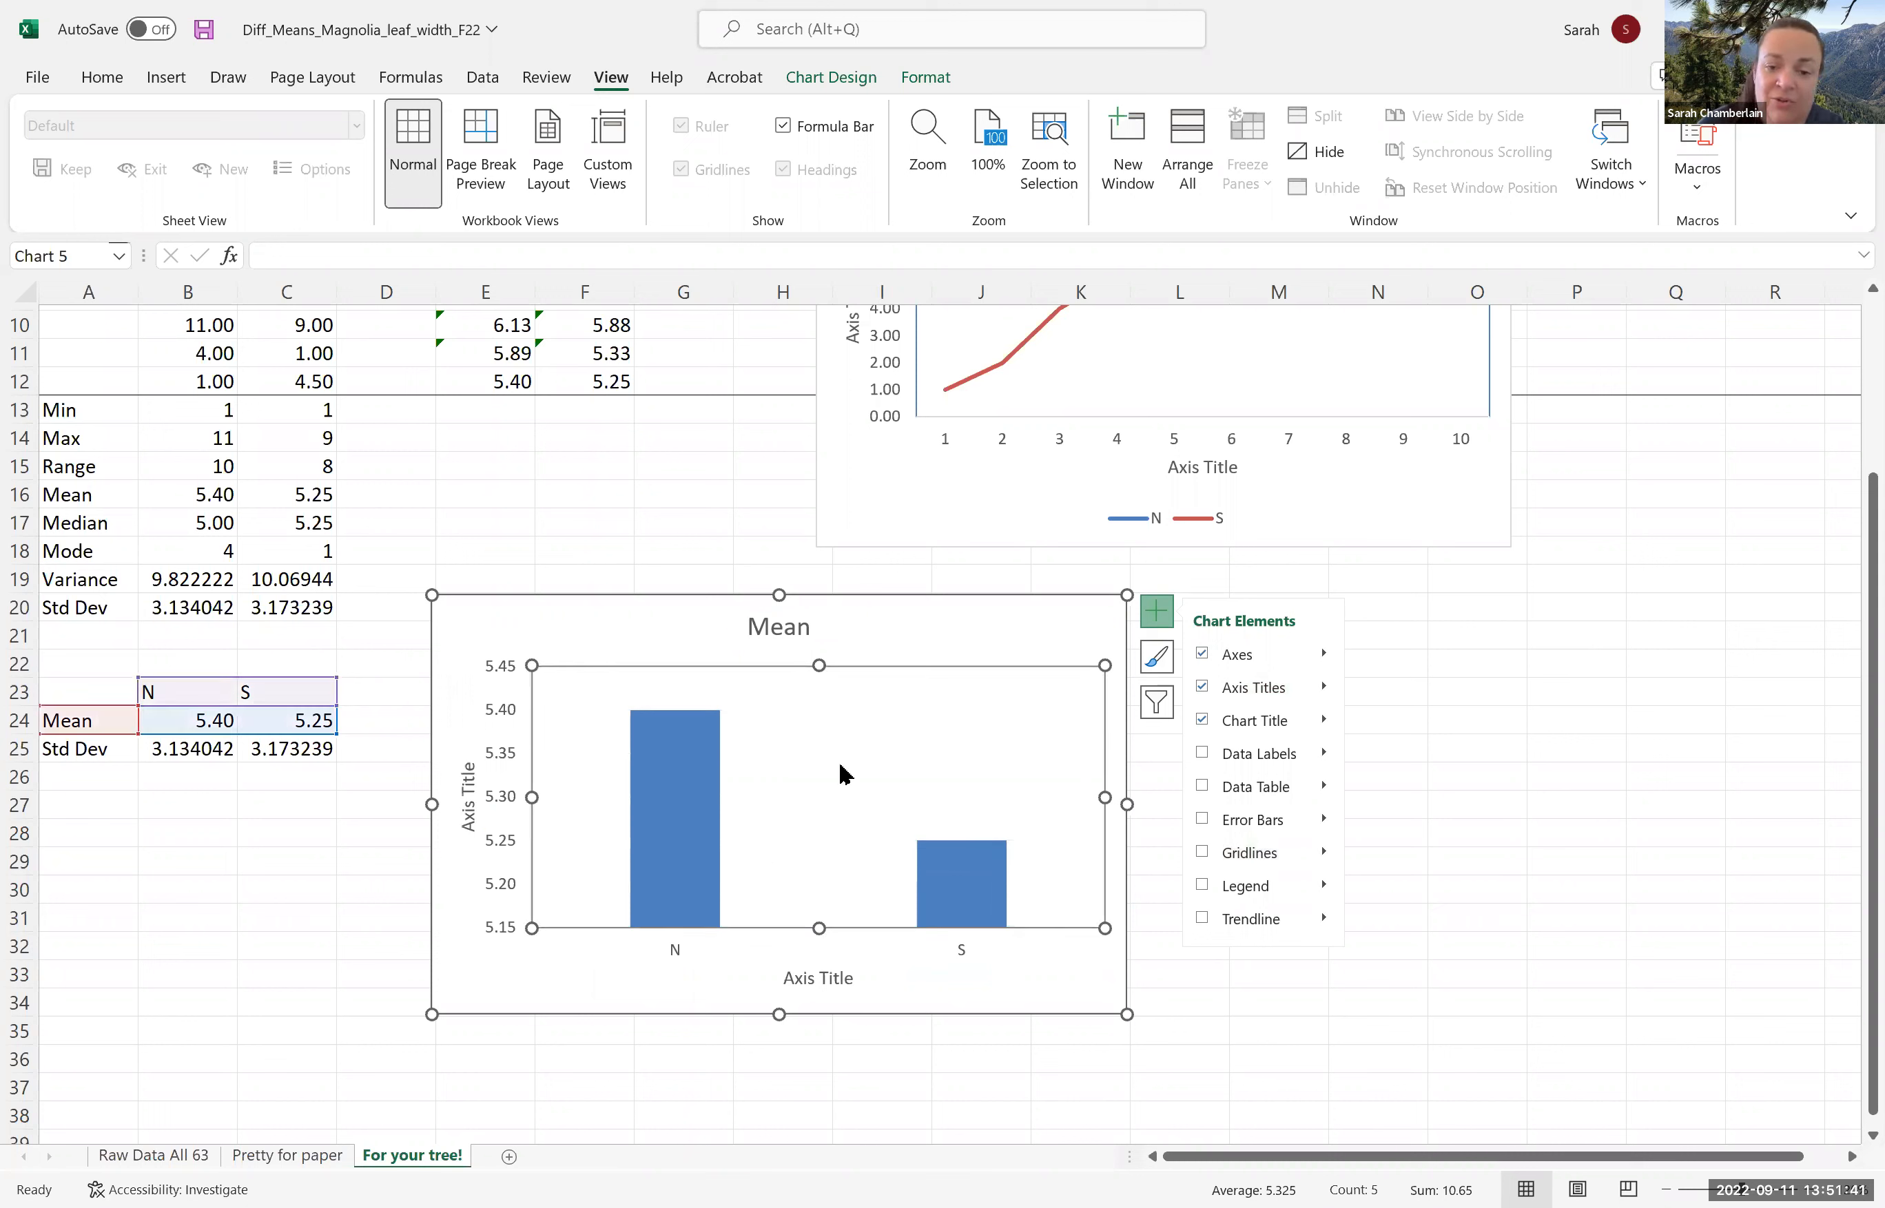
pyautogui.rightClick(840, 766)
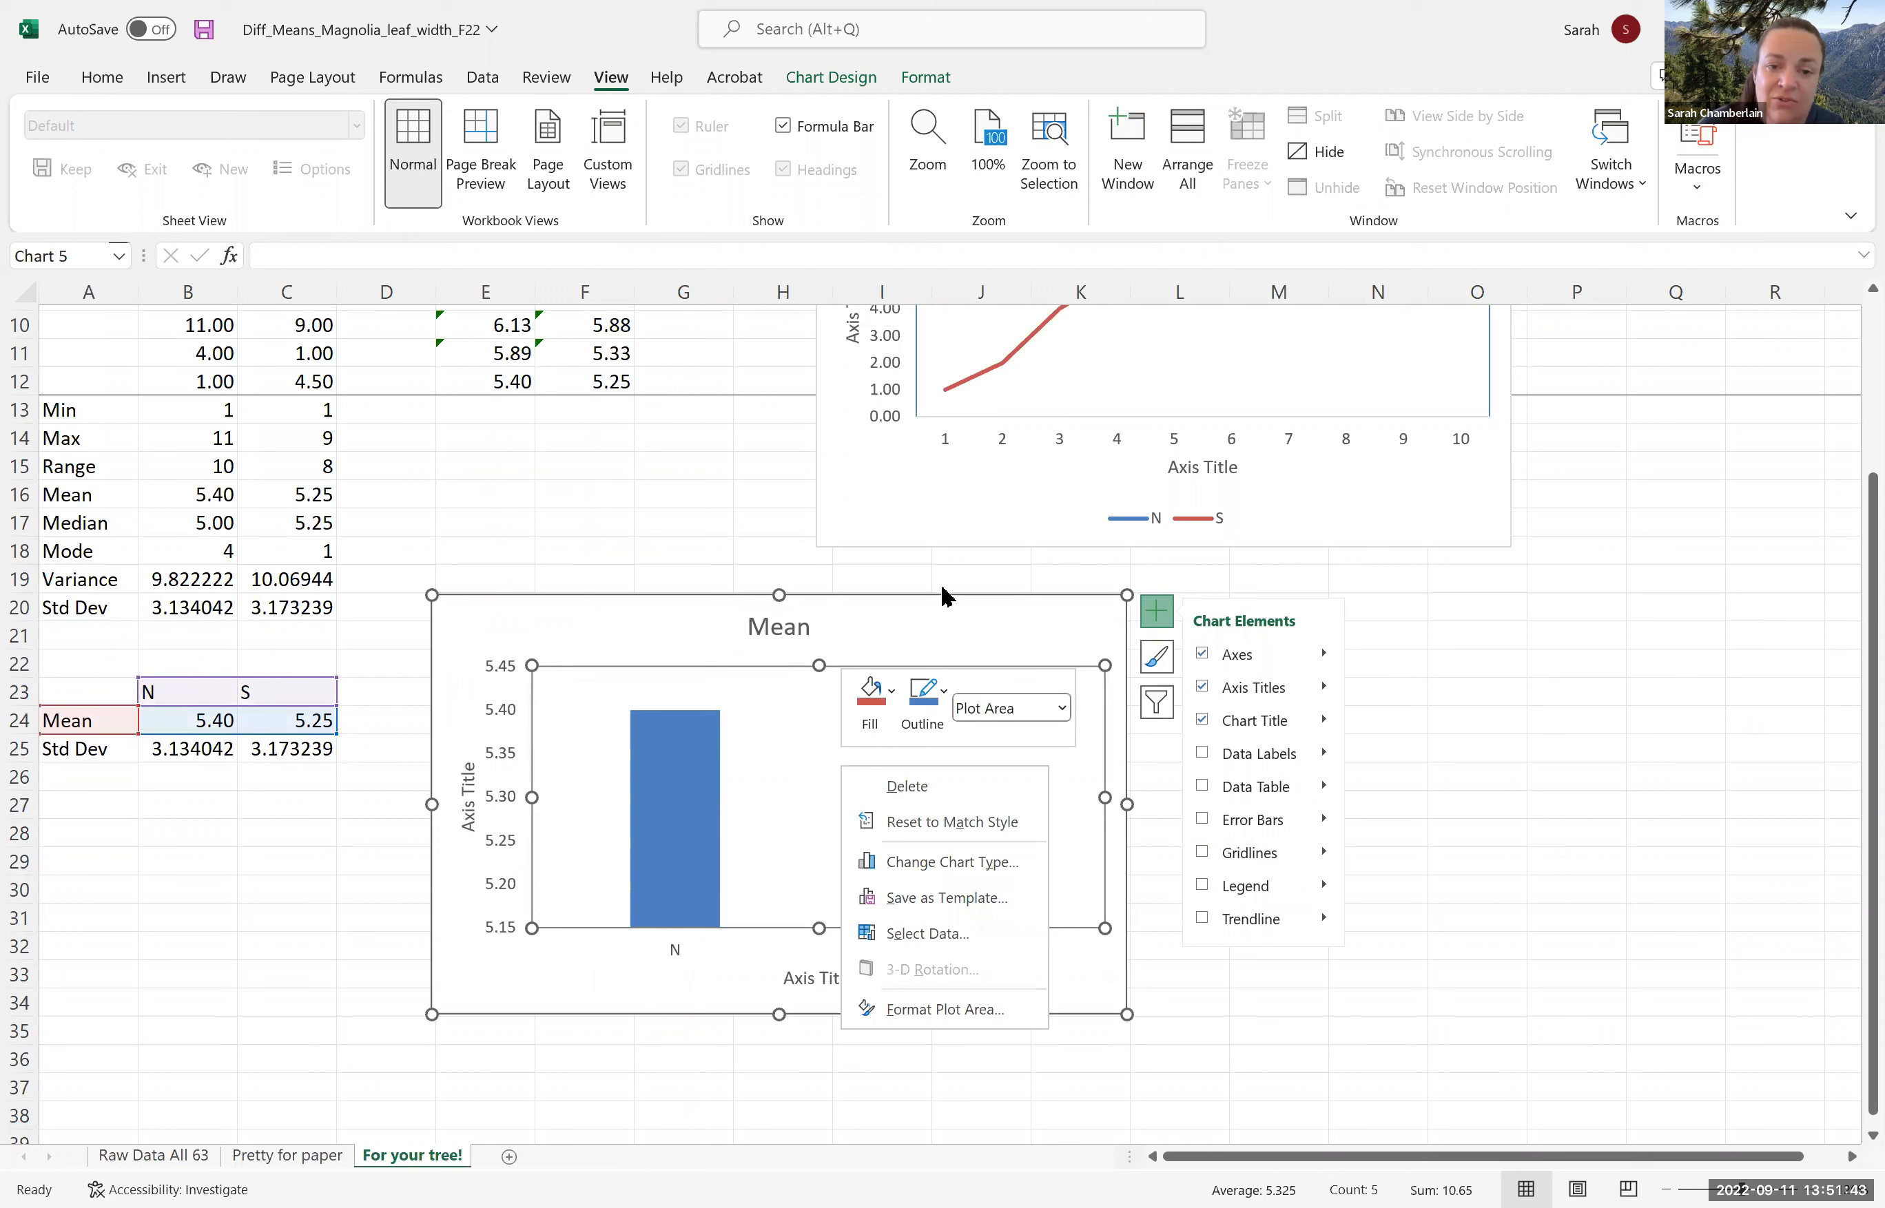
pyautogui.click(797, 803)
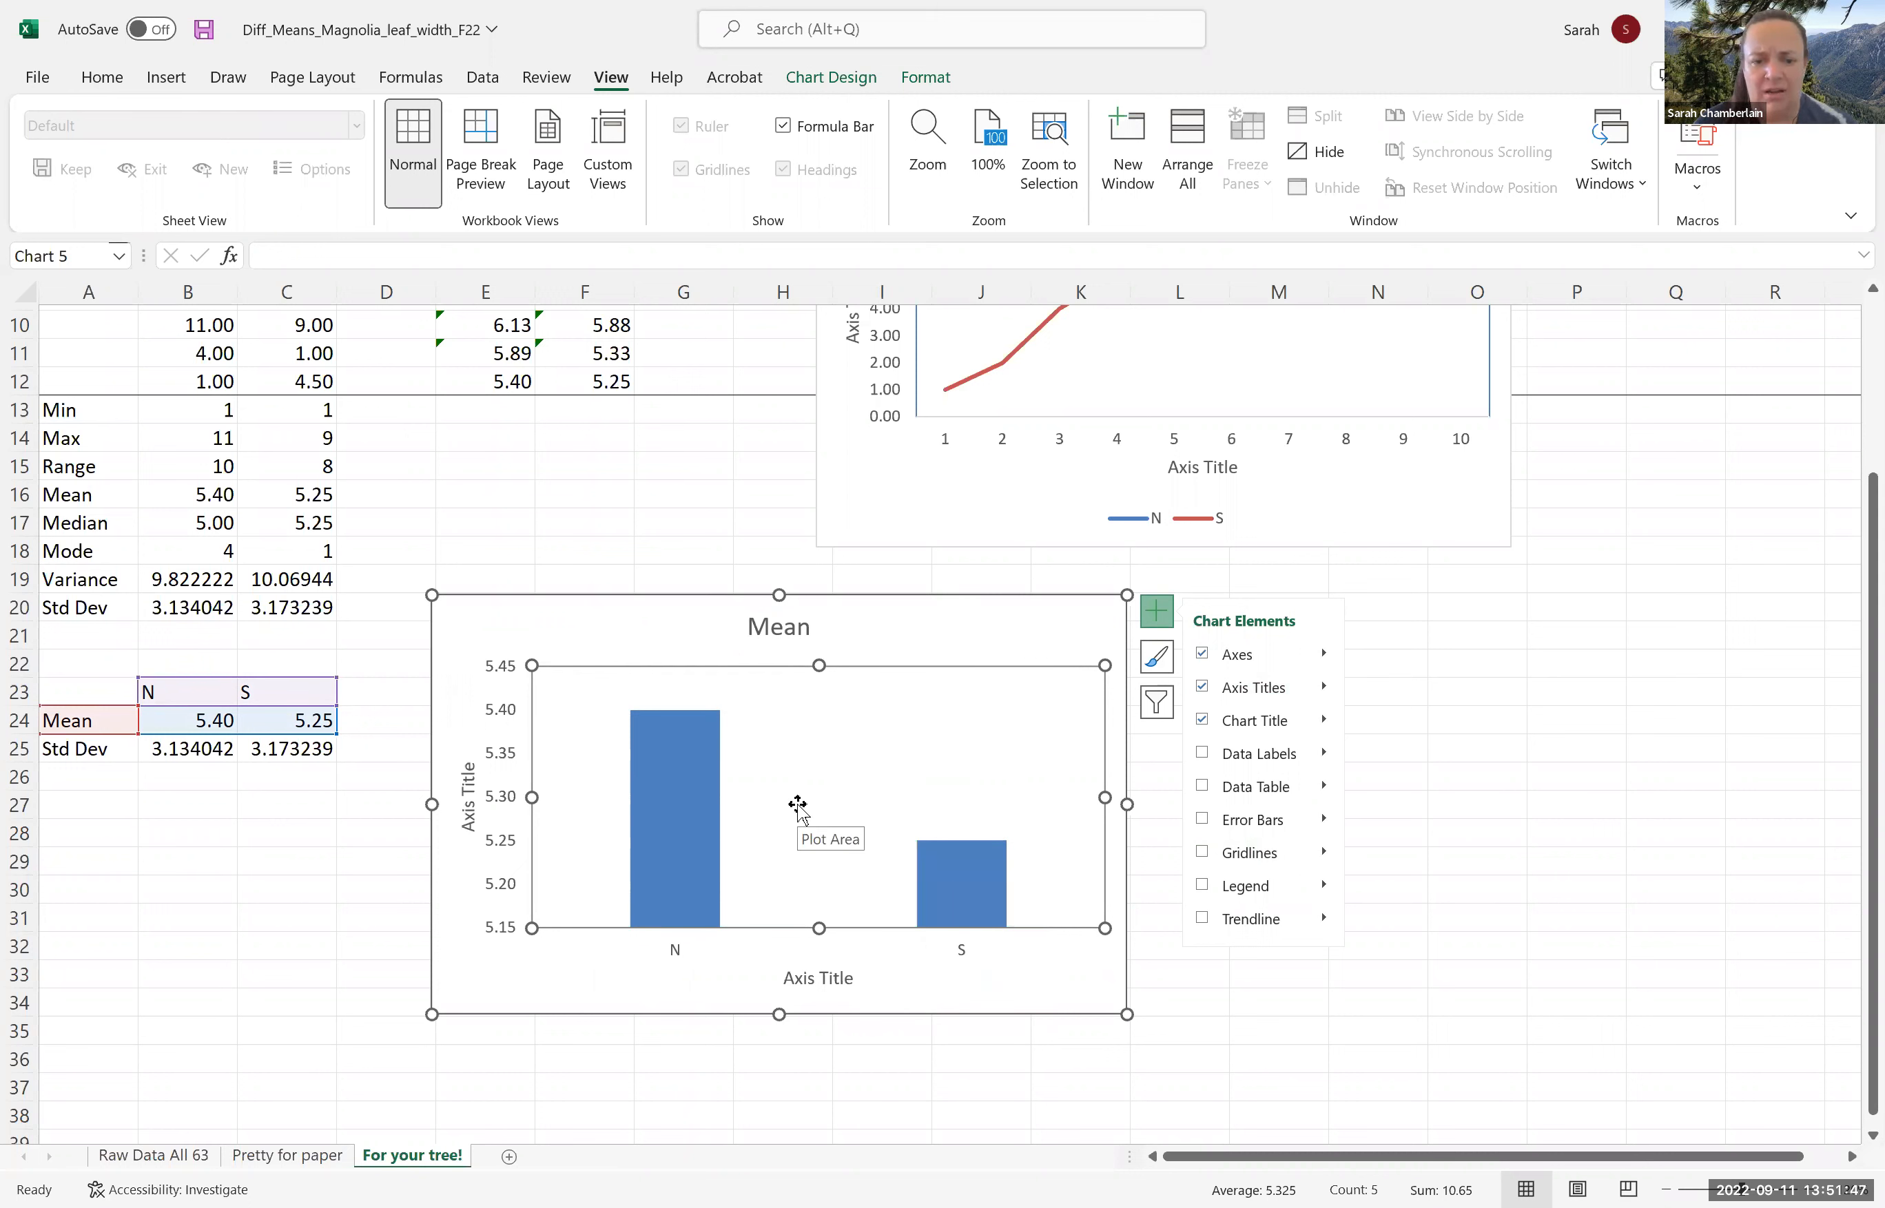
pyautogui.rightClick(799, 806)
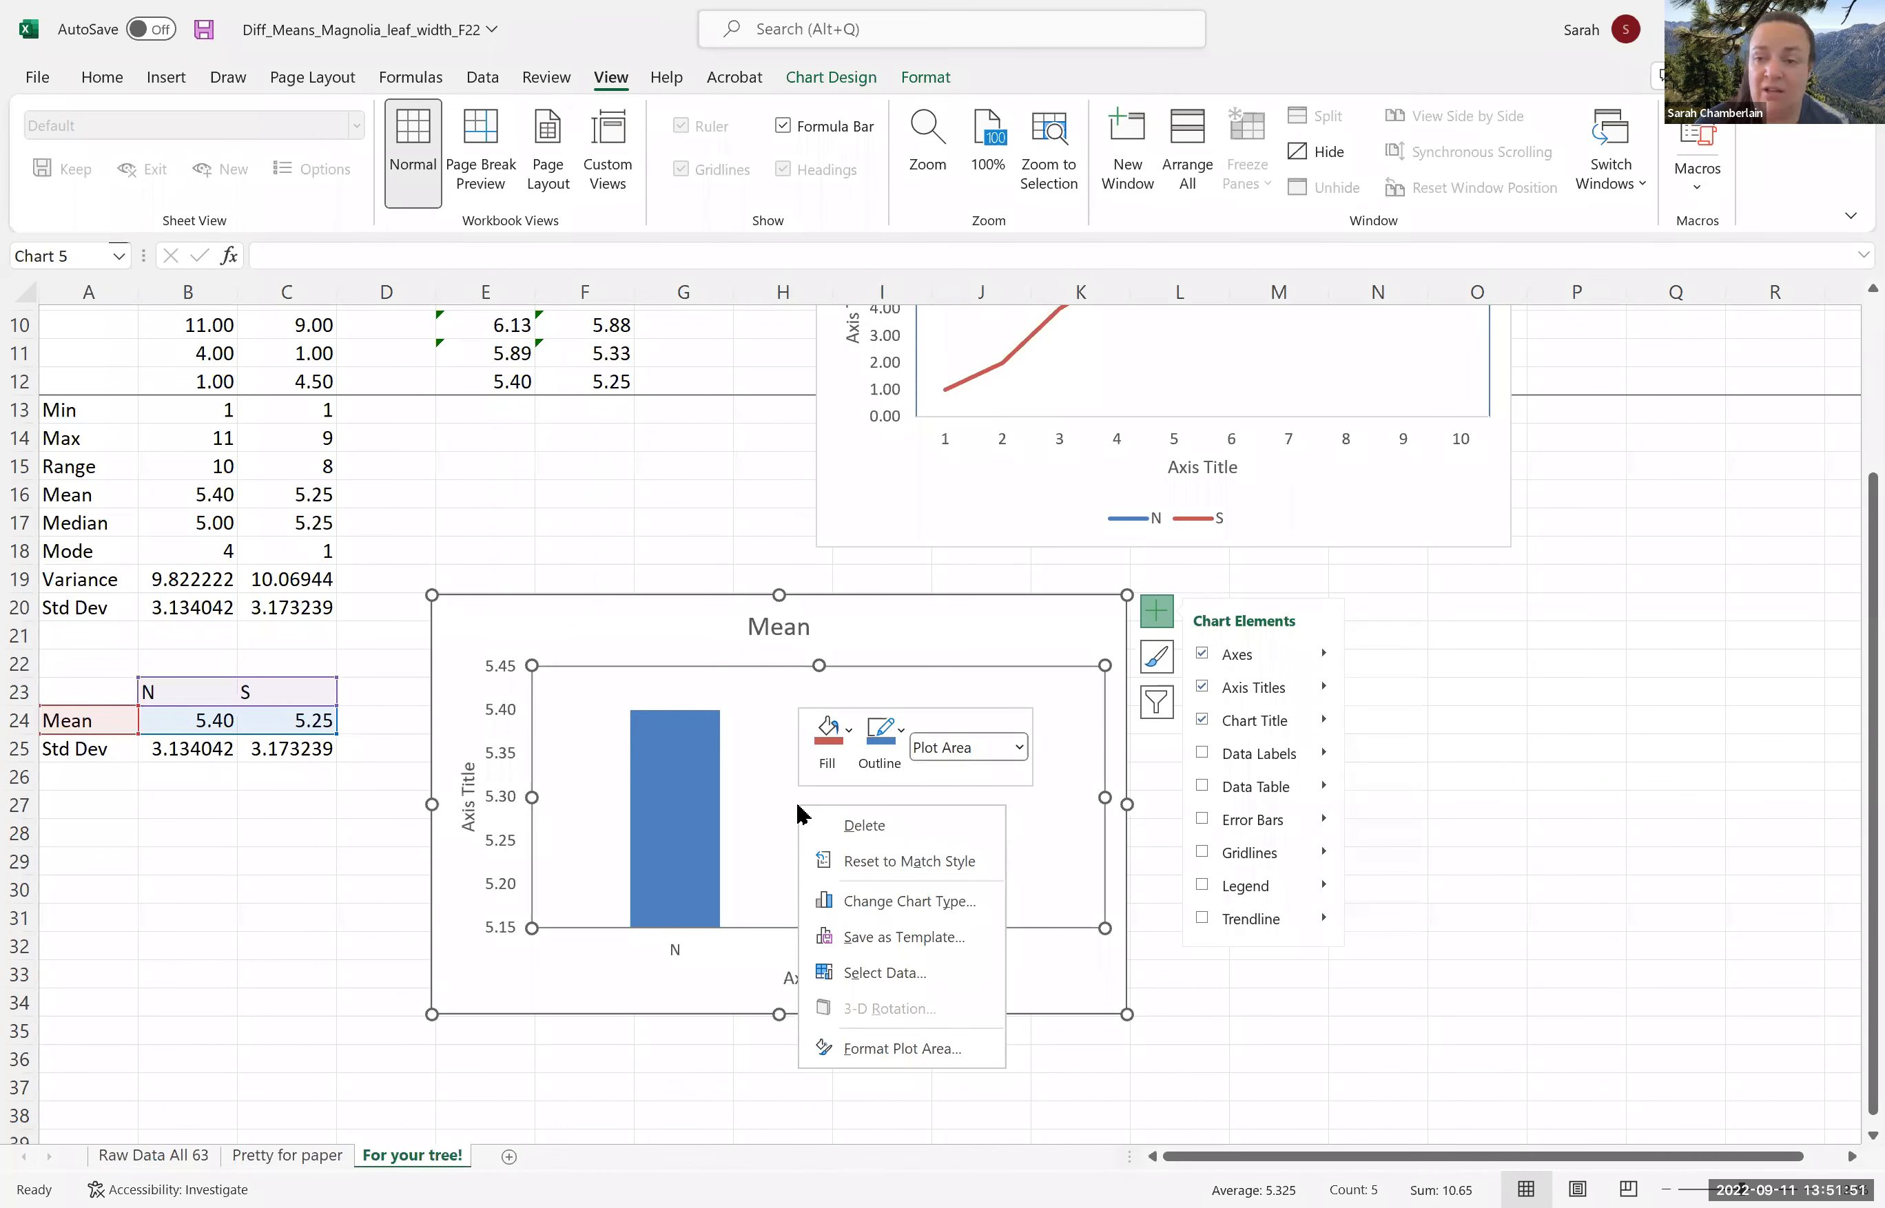
pyautogui.click(933, 1064)
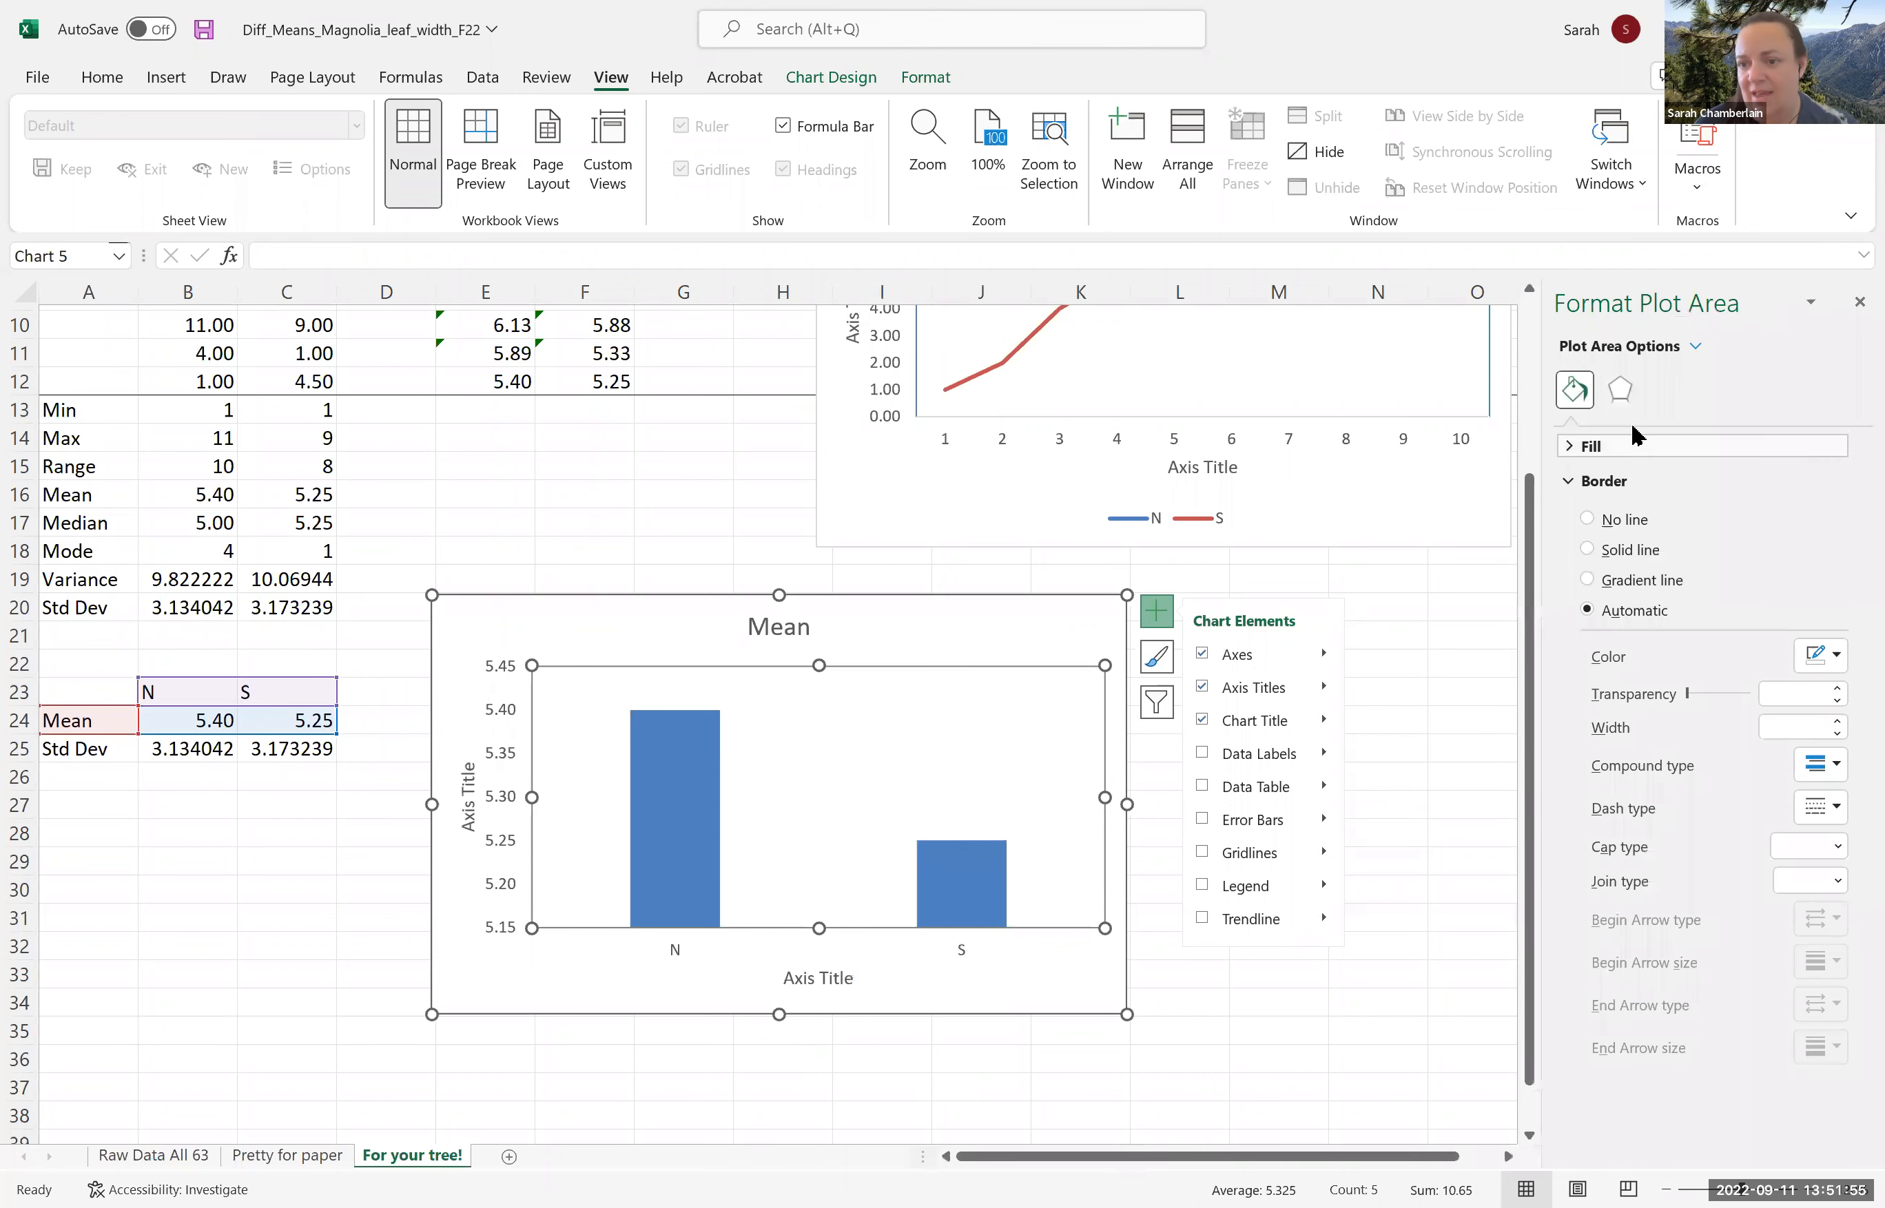
pyautogui.click(1588, 550)
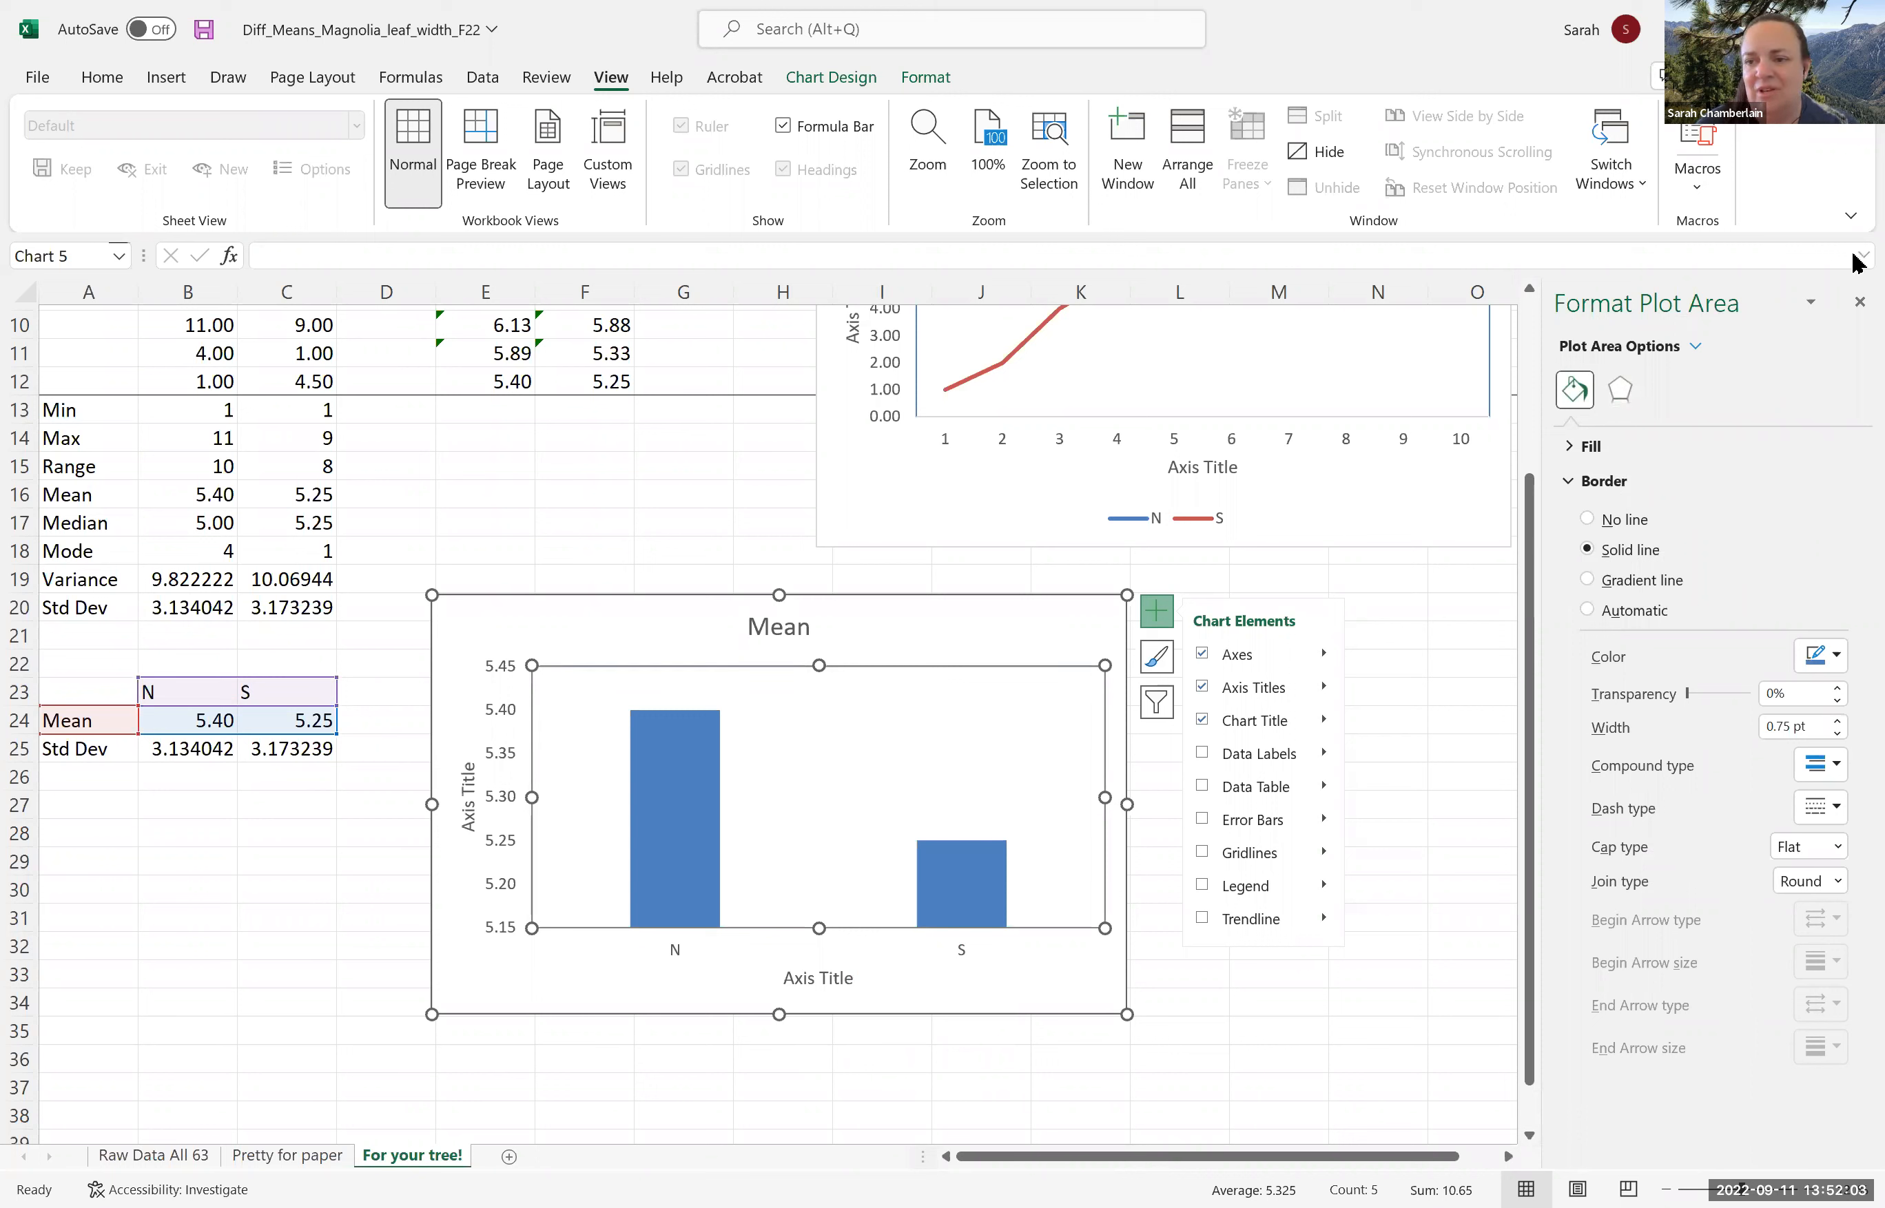
pyautogui.click(1859, 302)
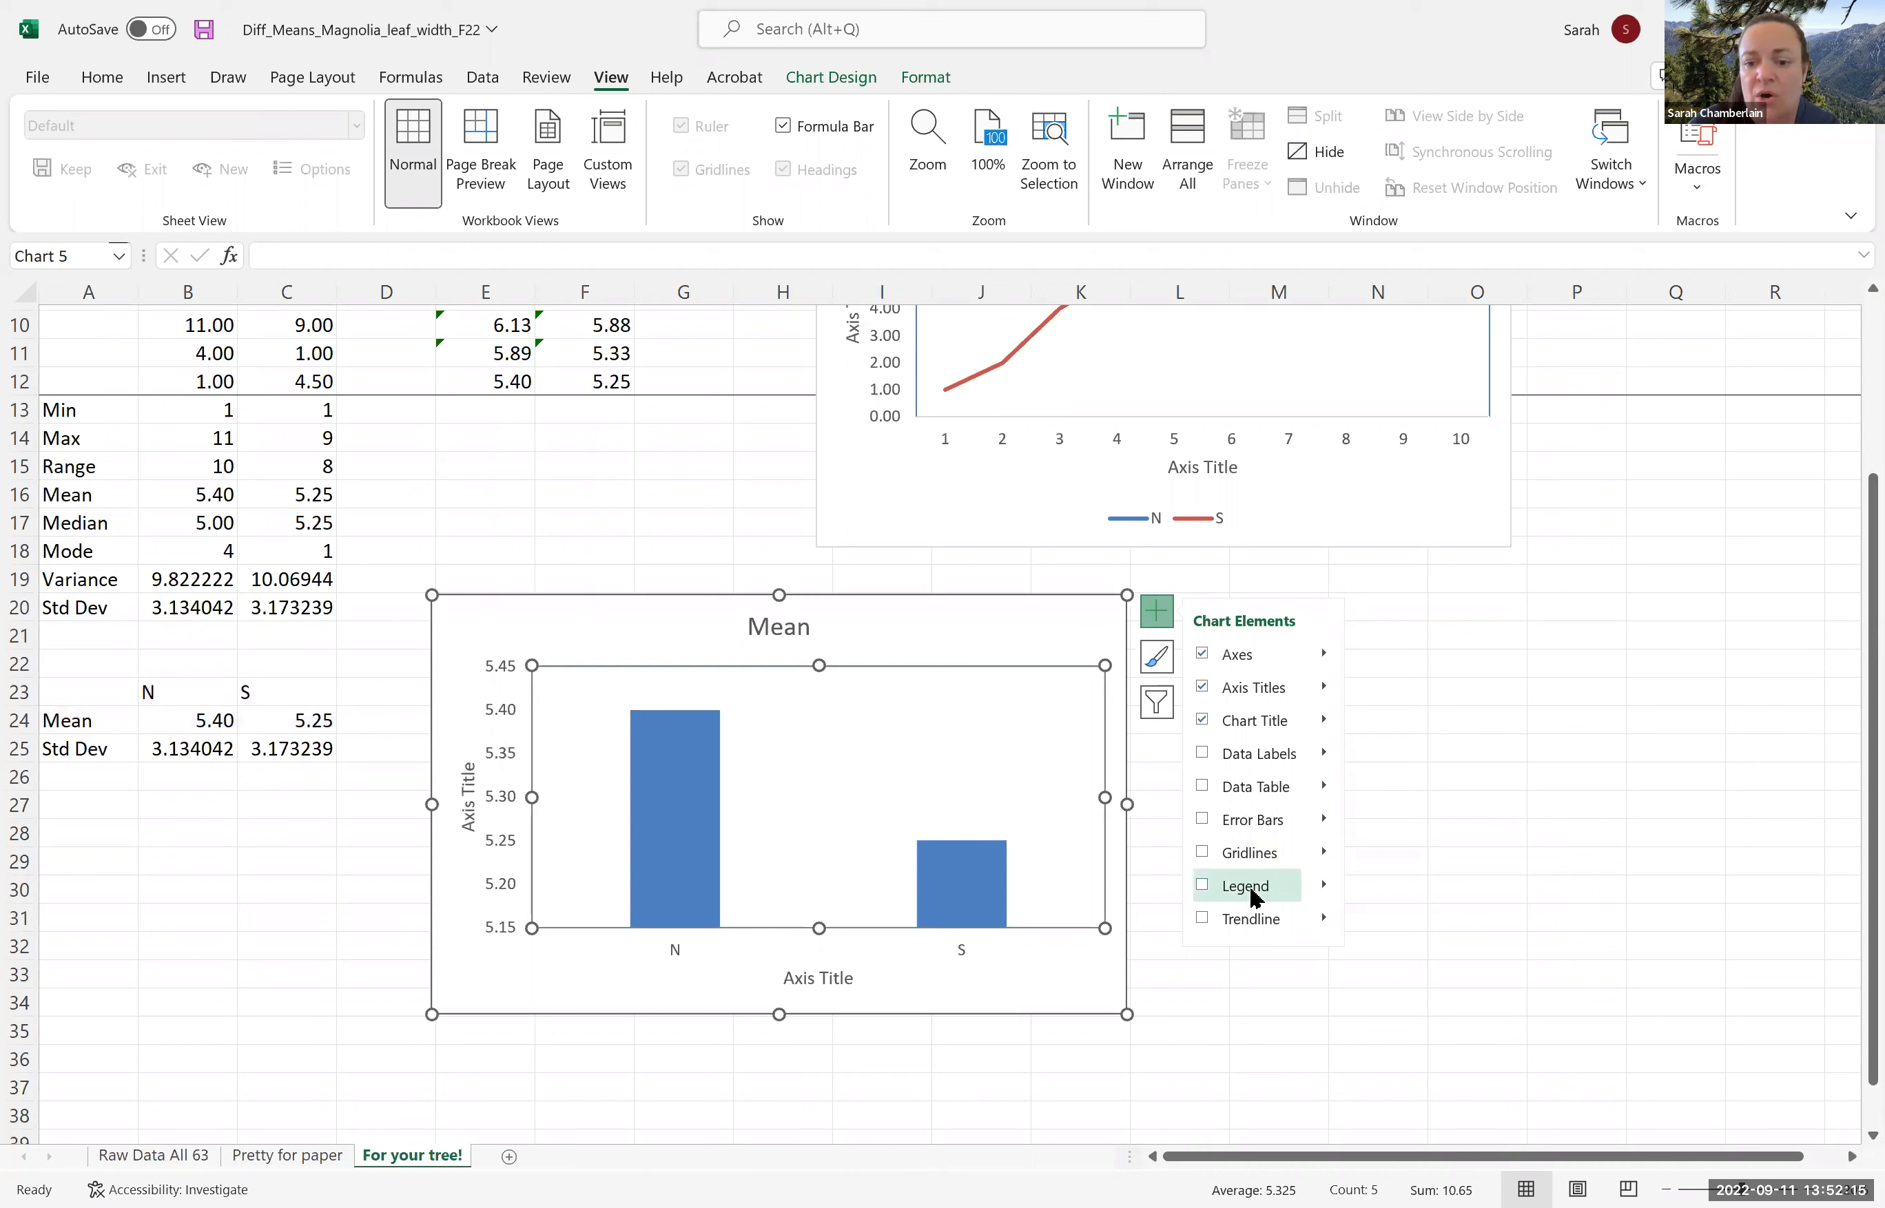
# Add error bars to the Mean column chart and open their detailed formatting options.
pyautogui.click(1202, 820)
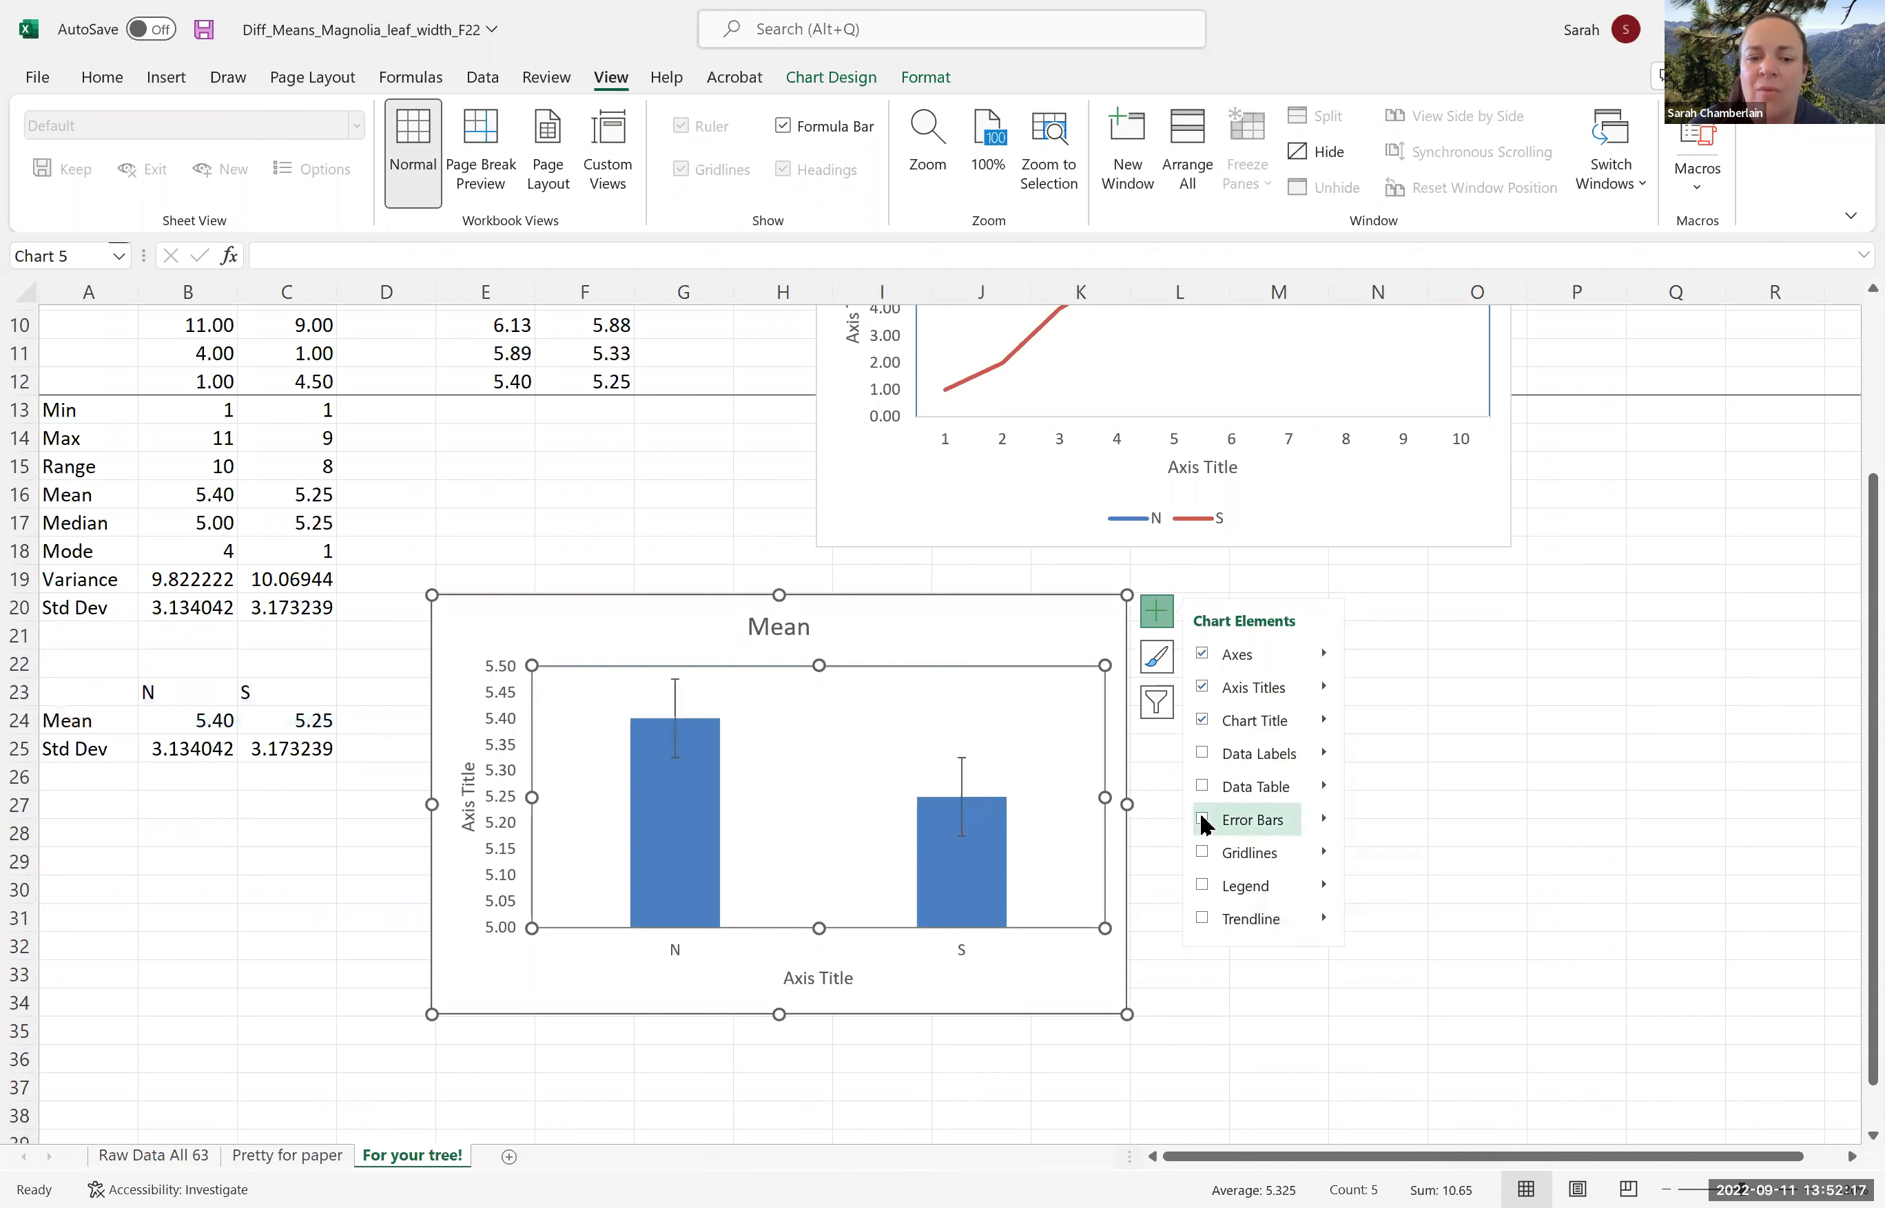
pyautogui.click(1203, 822)
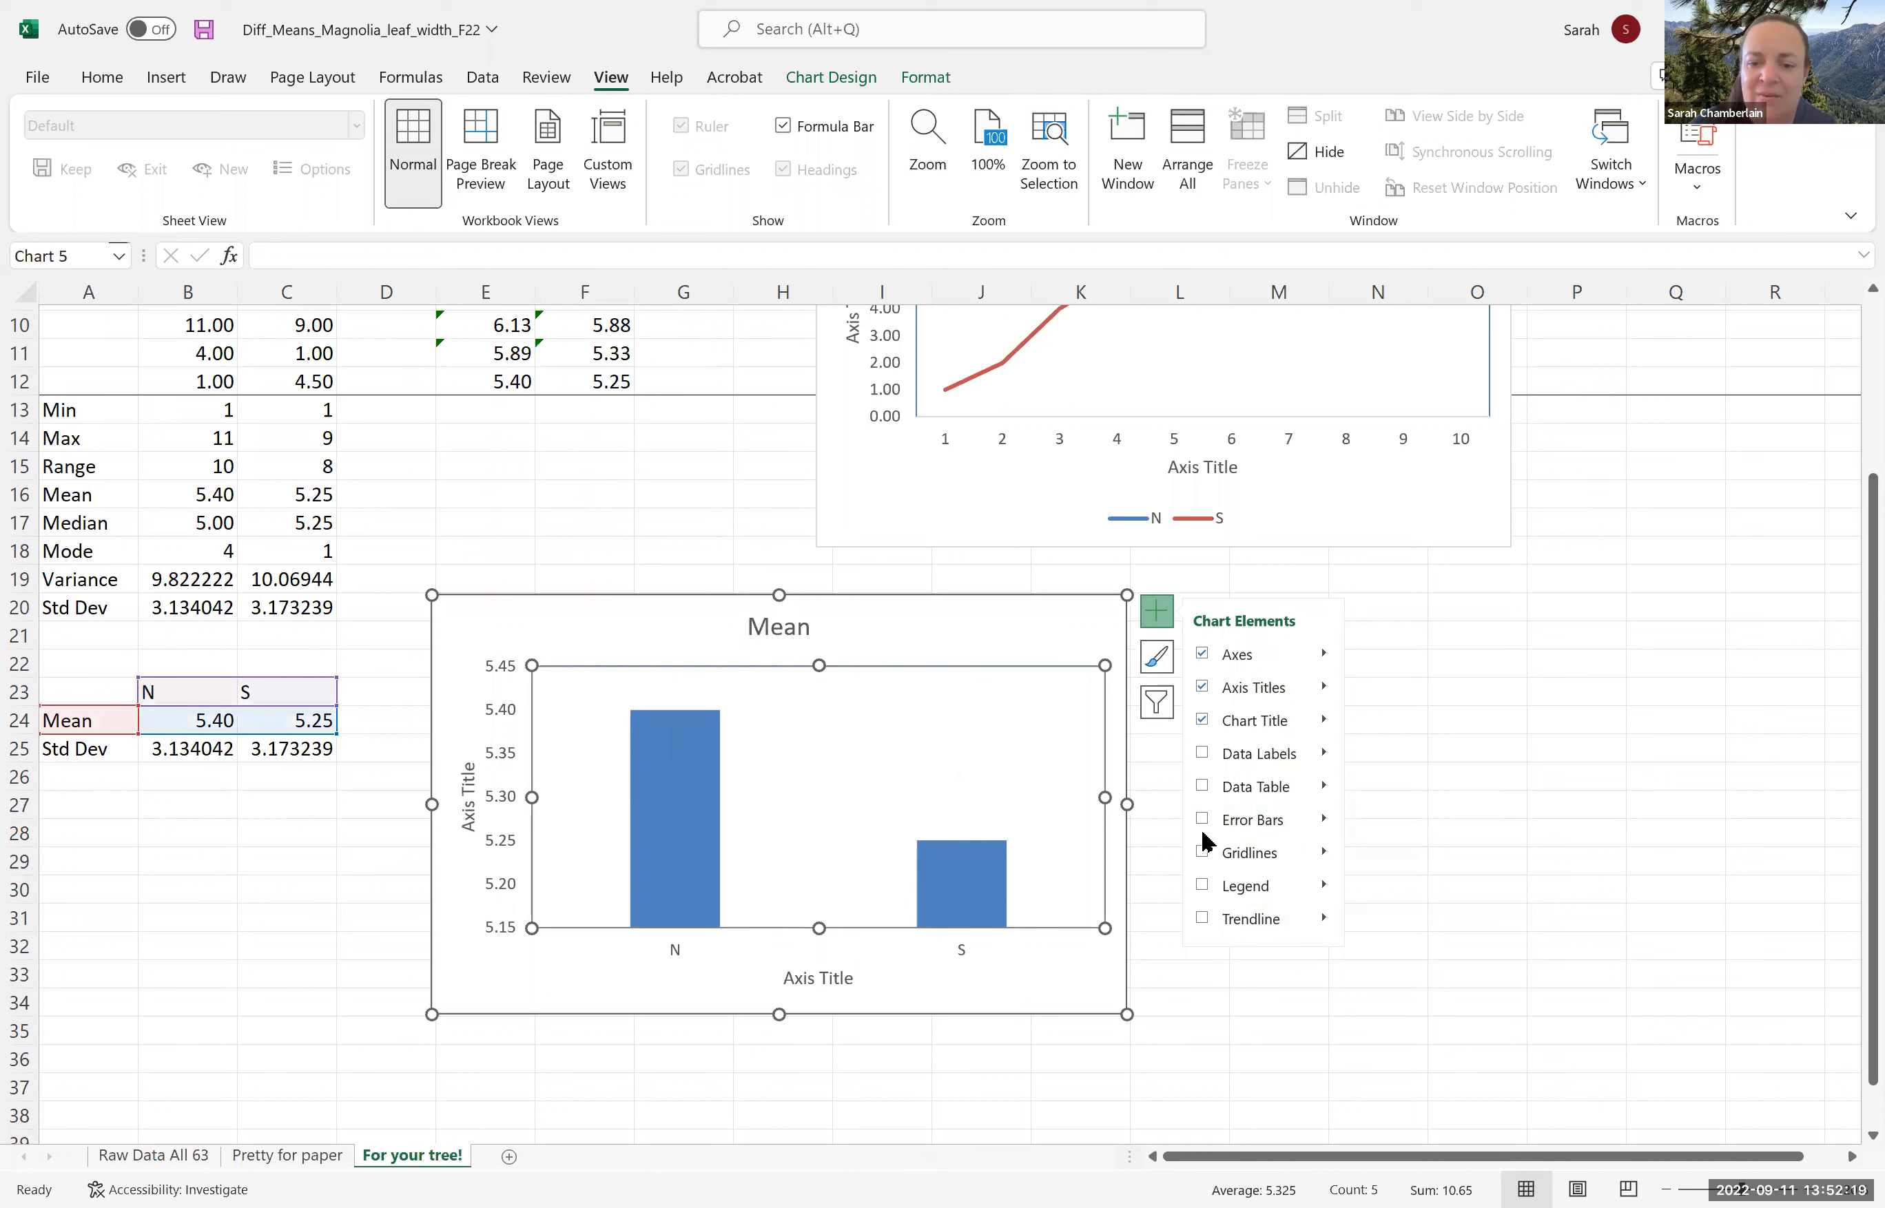
pyautogui.click(1203, 820)
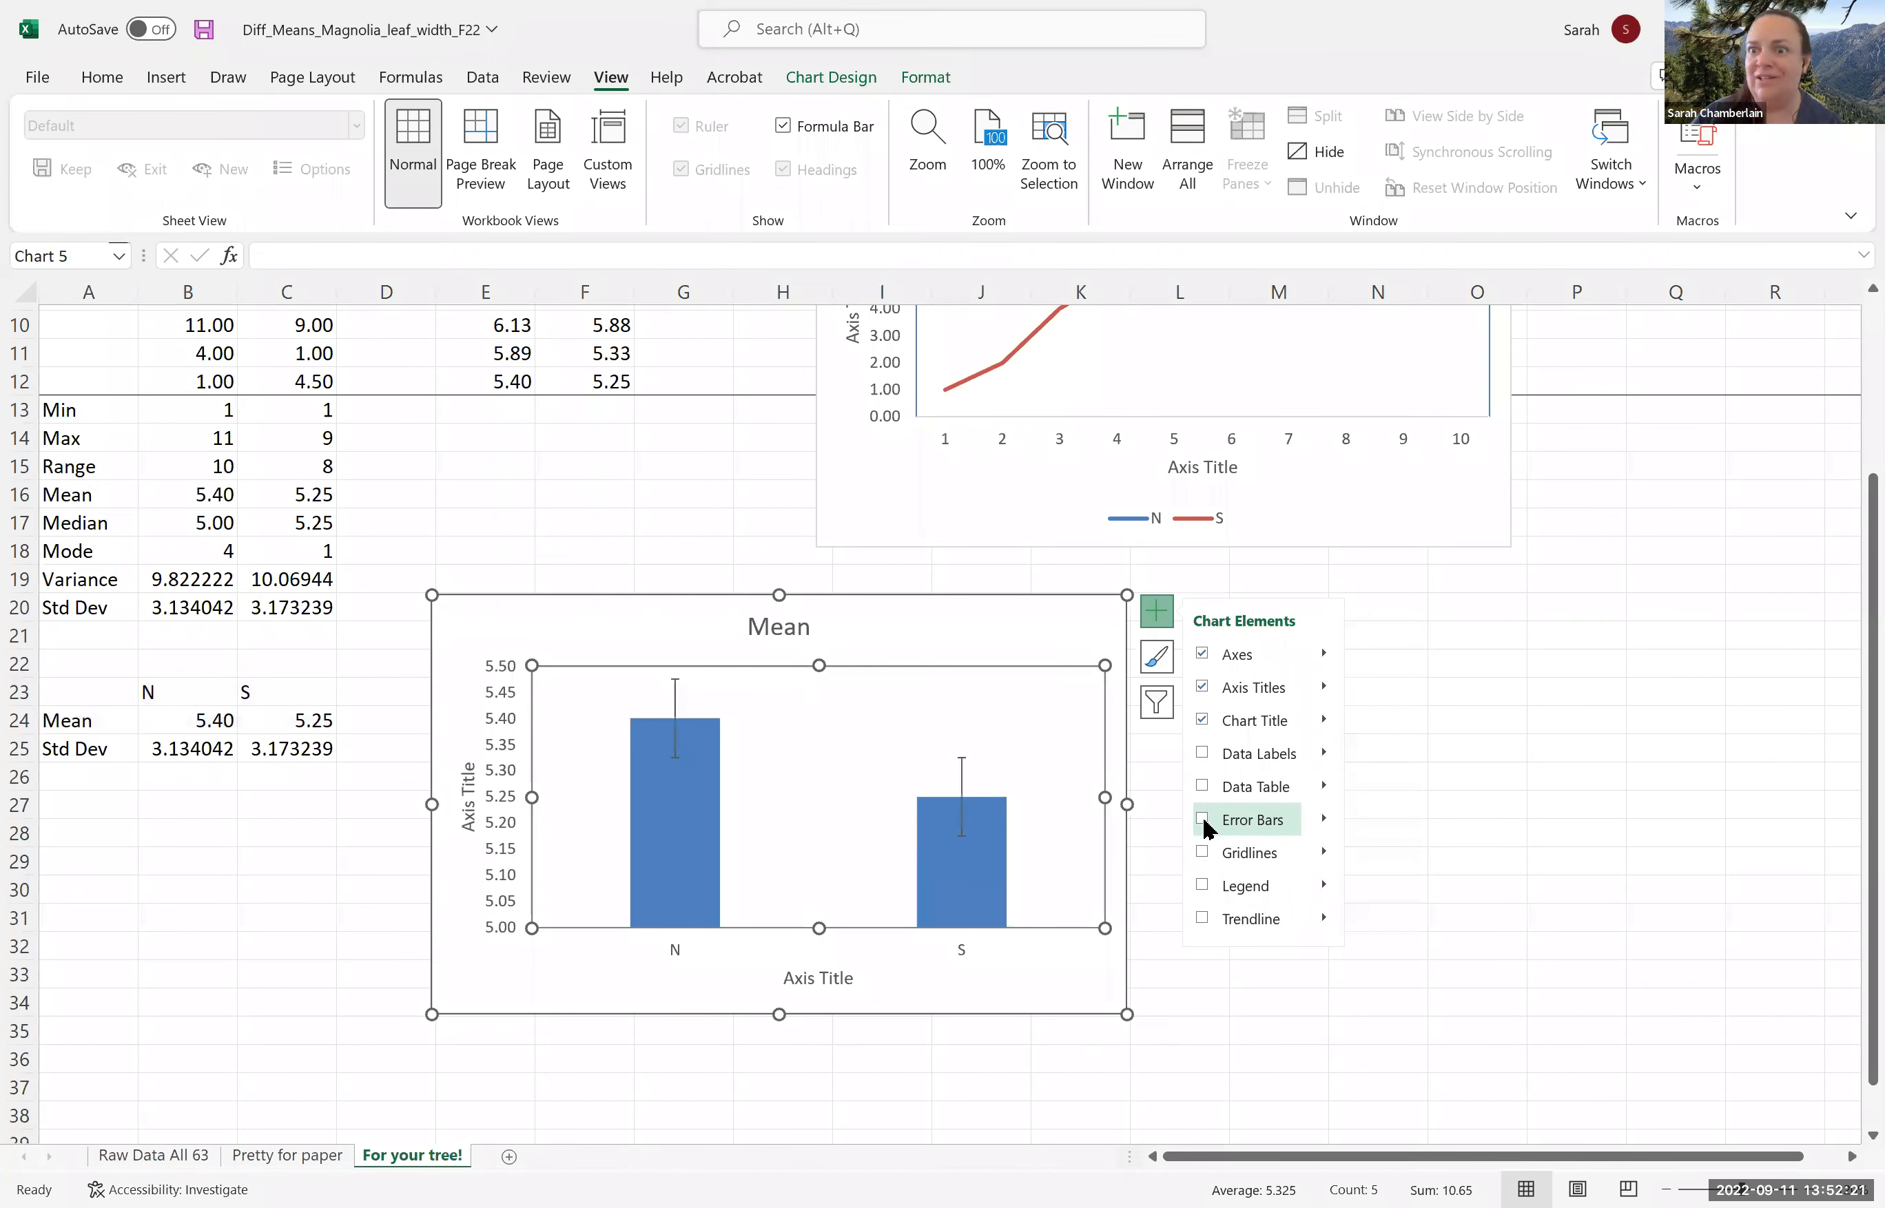
pyautogui.click(1203, 821)
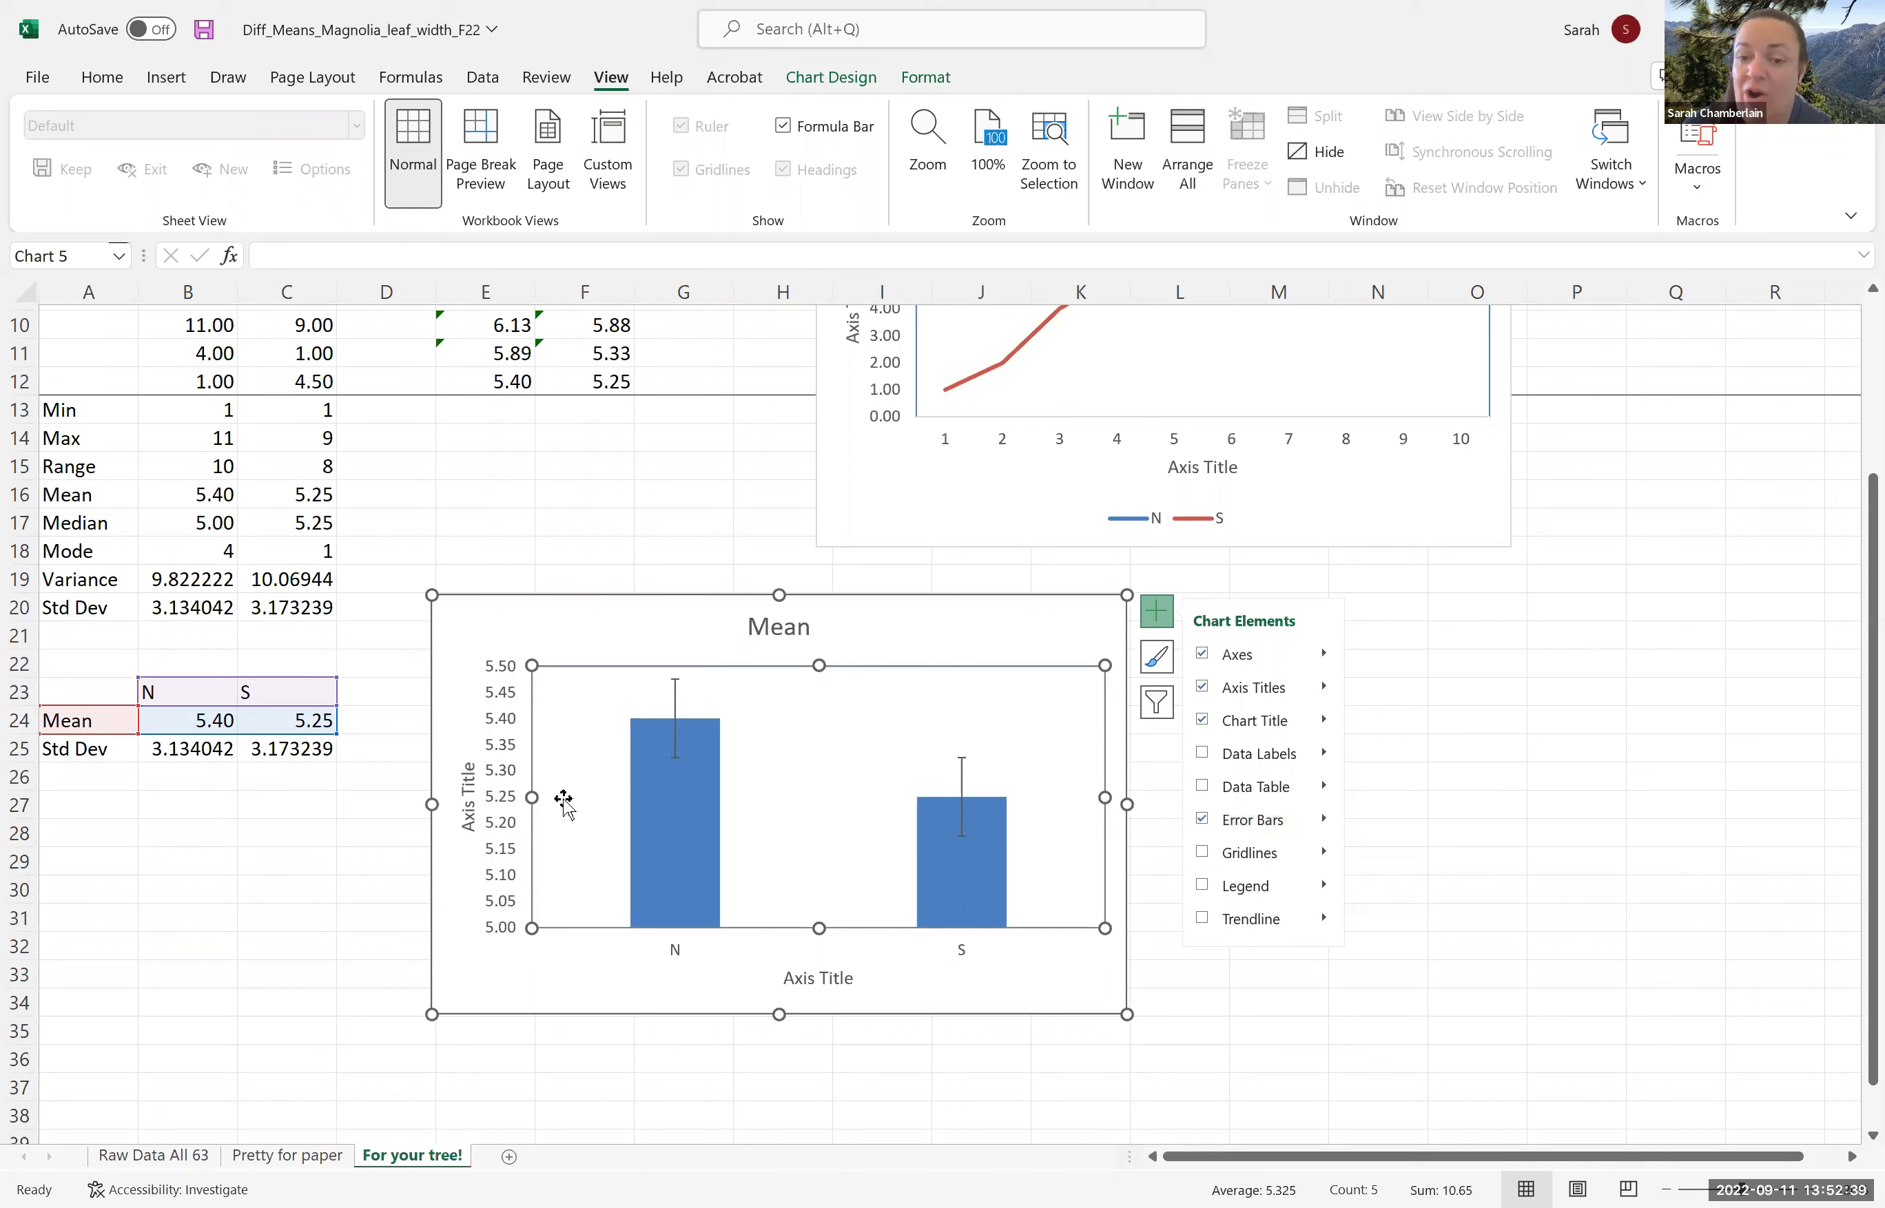
pyautogui.click(1324, 826)
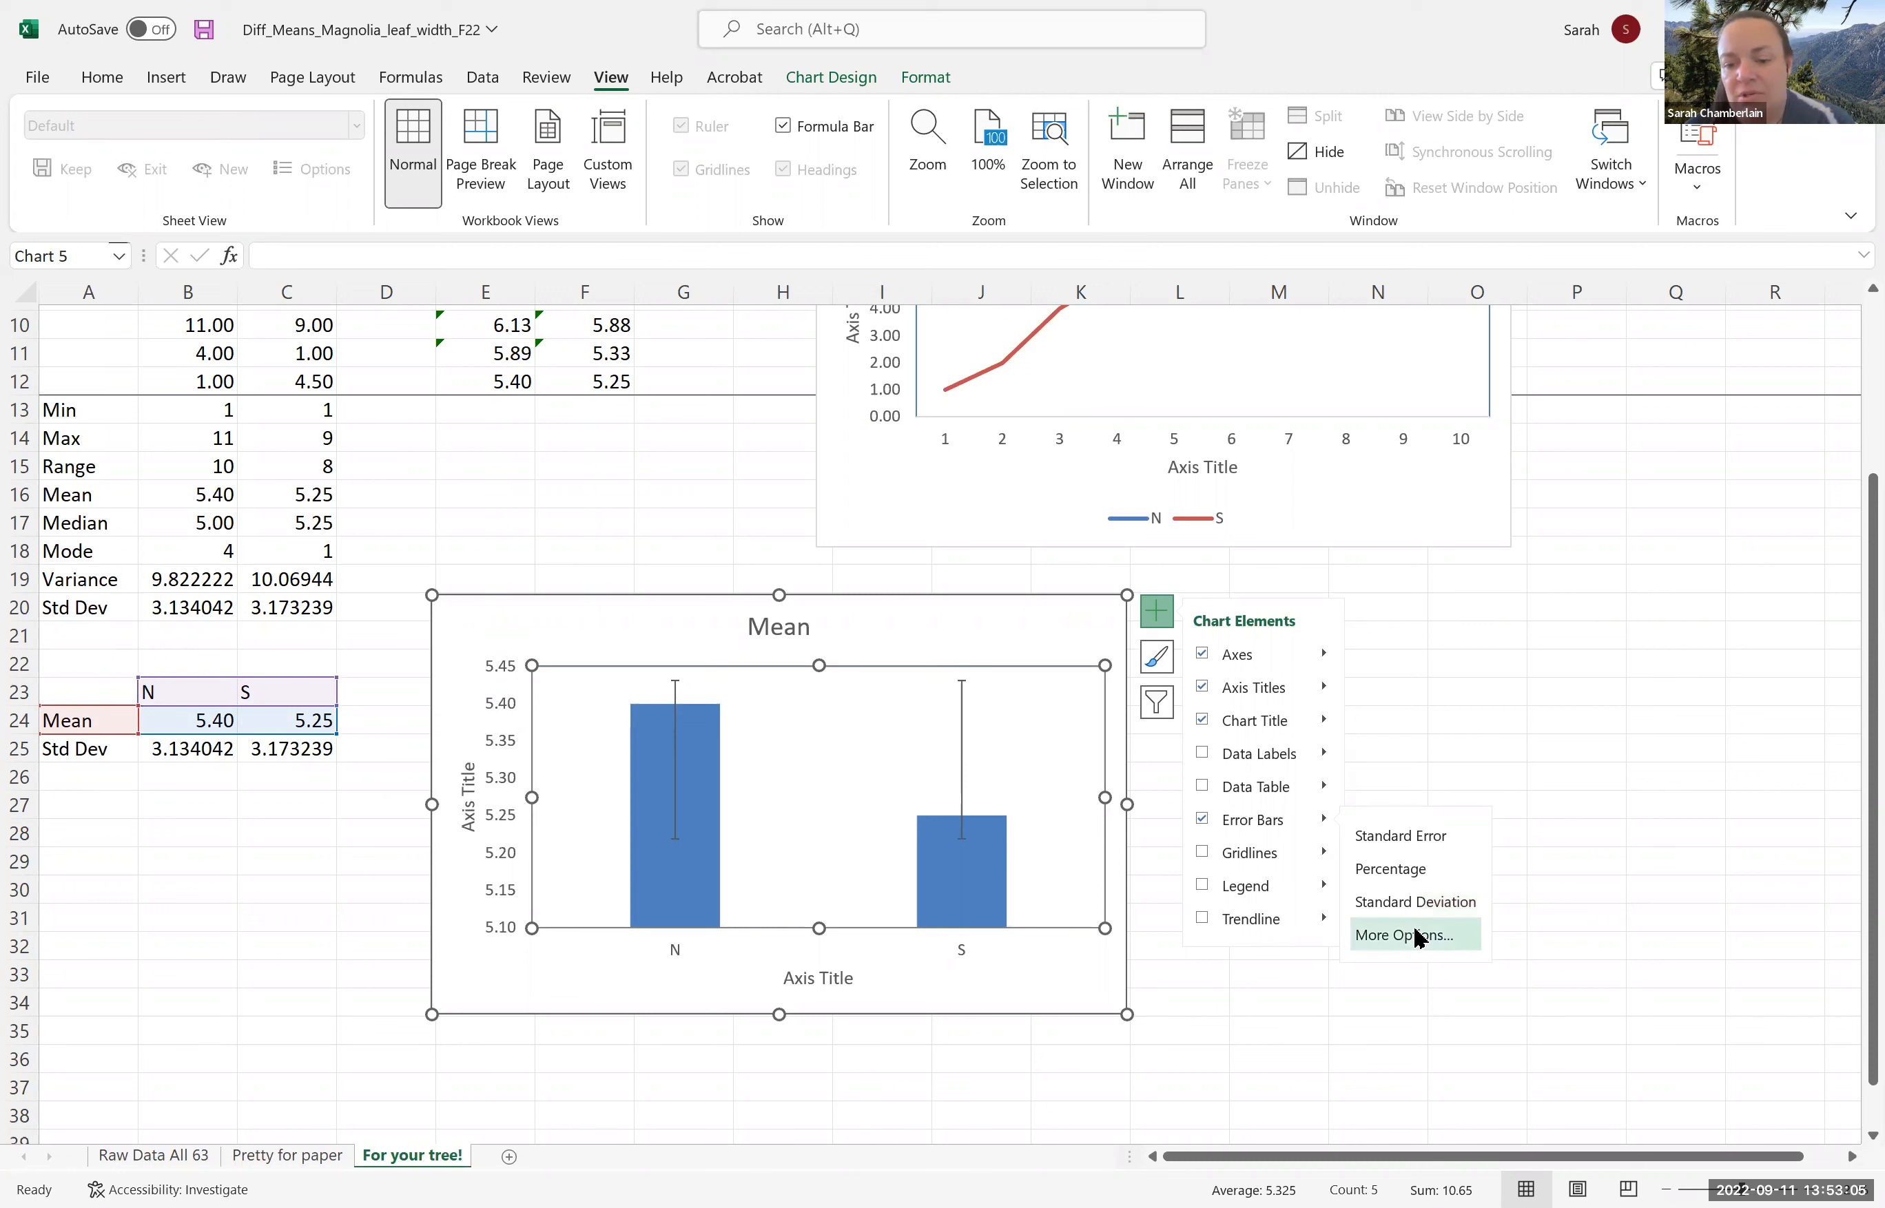
pyautogui.click(1405, 934)
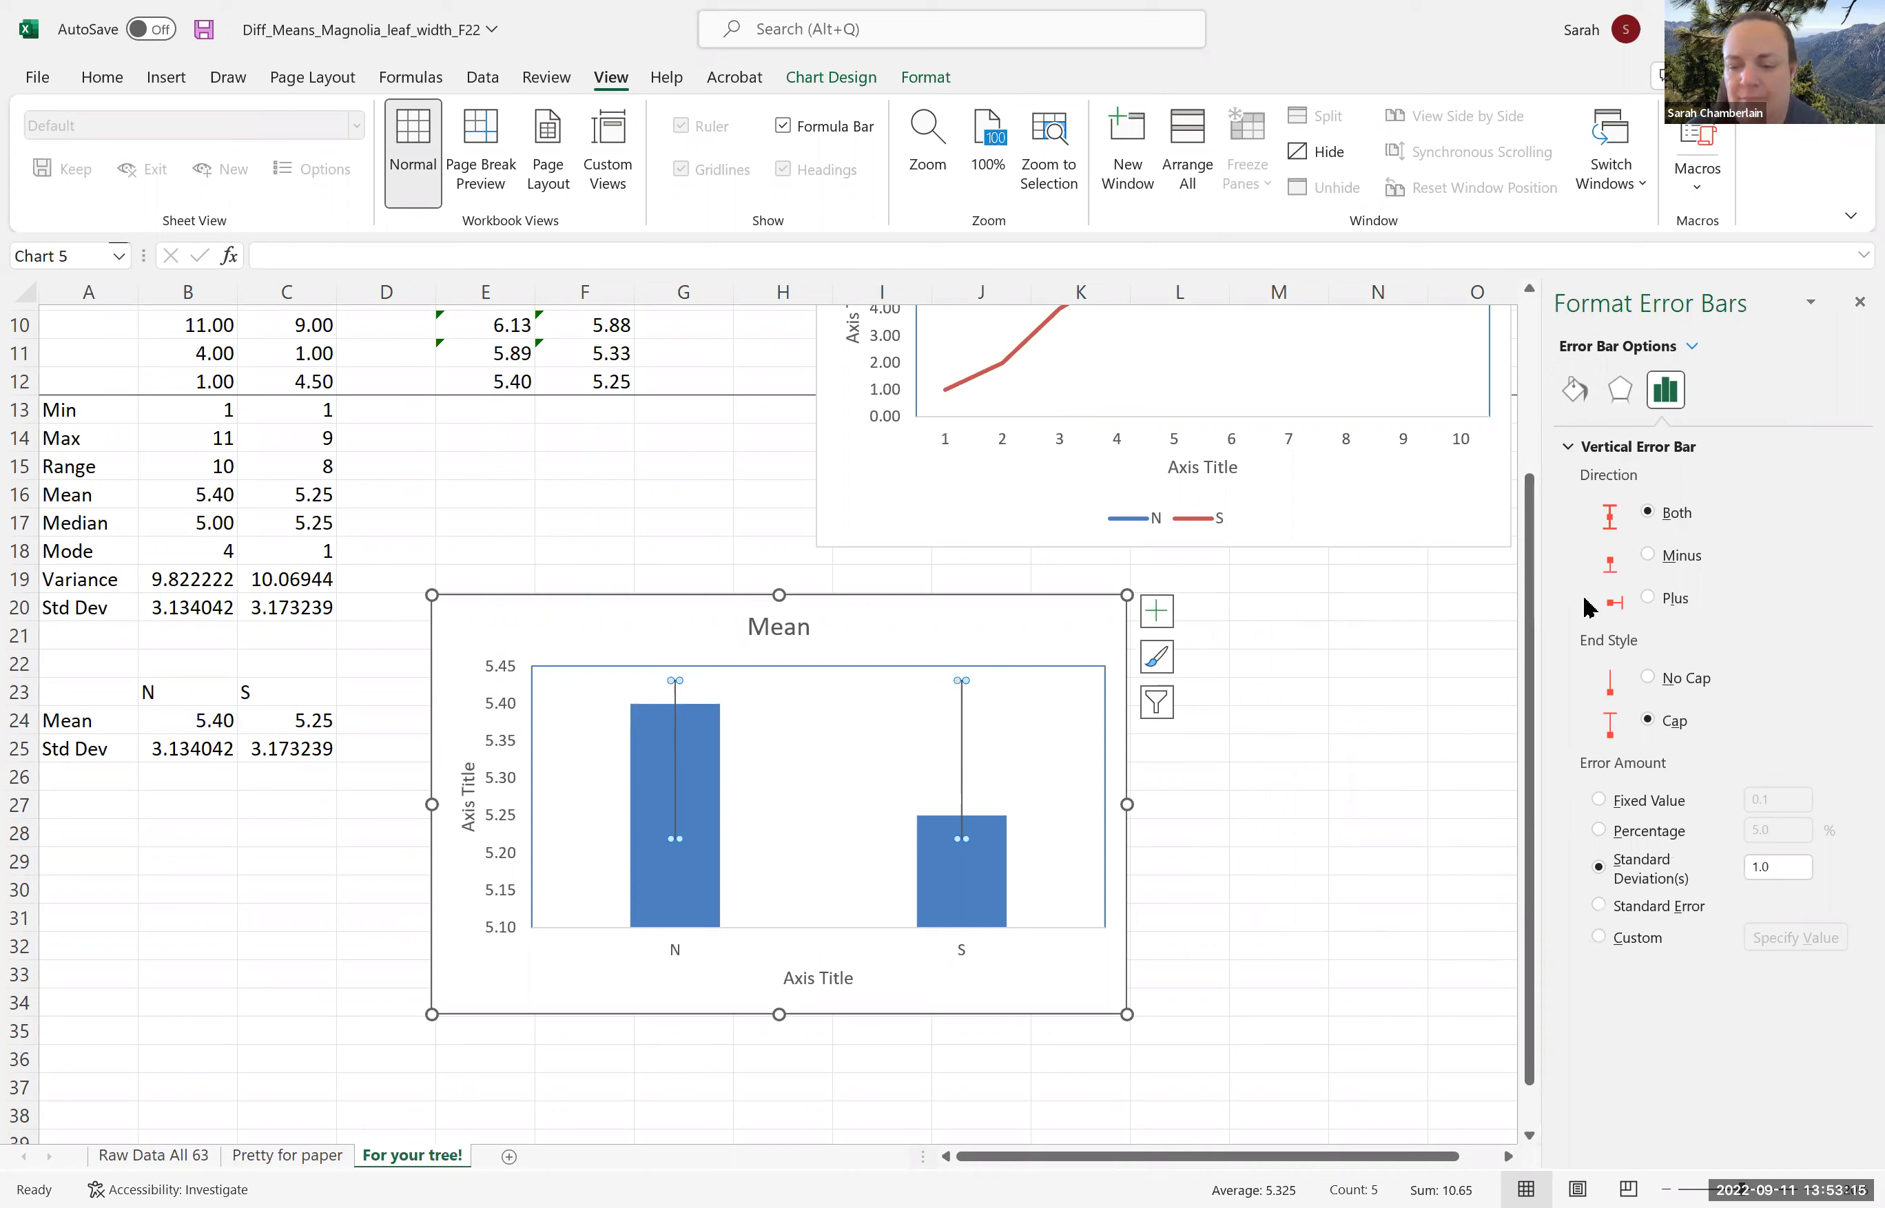
# Switch the error amount to Custom and set the positive error value to the standard deviations in B25:C25.
pyautogui.click(1596, 936)
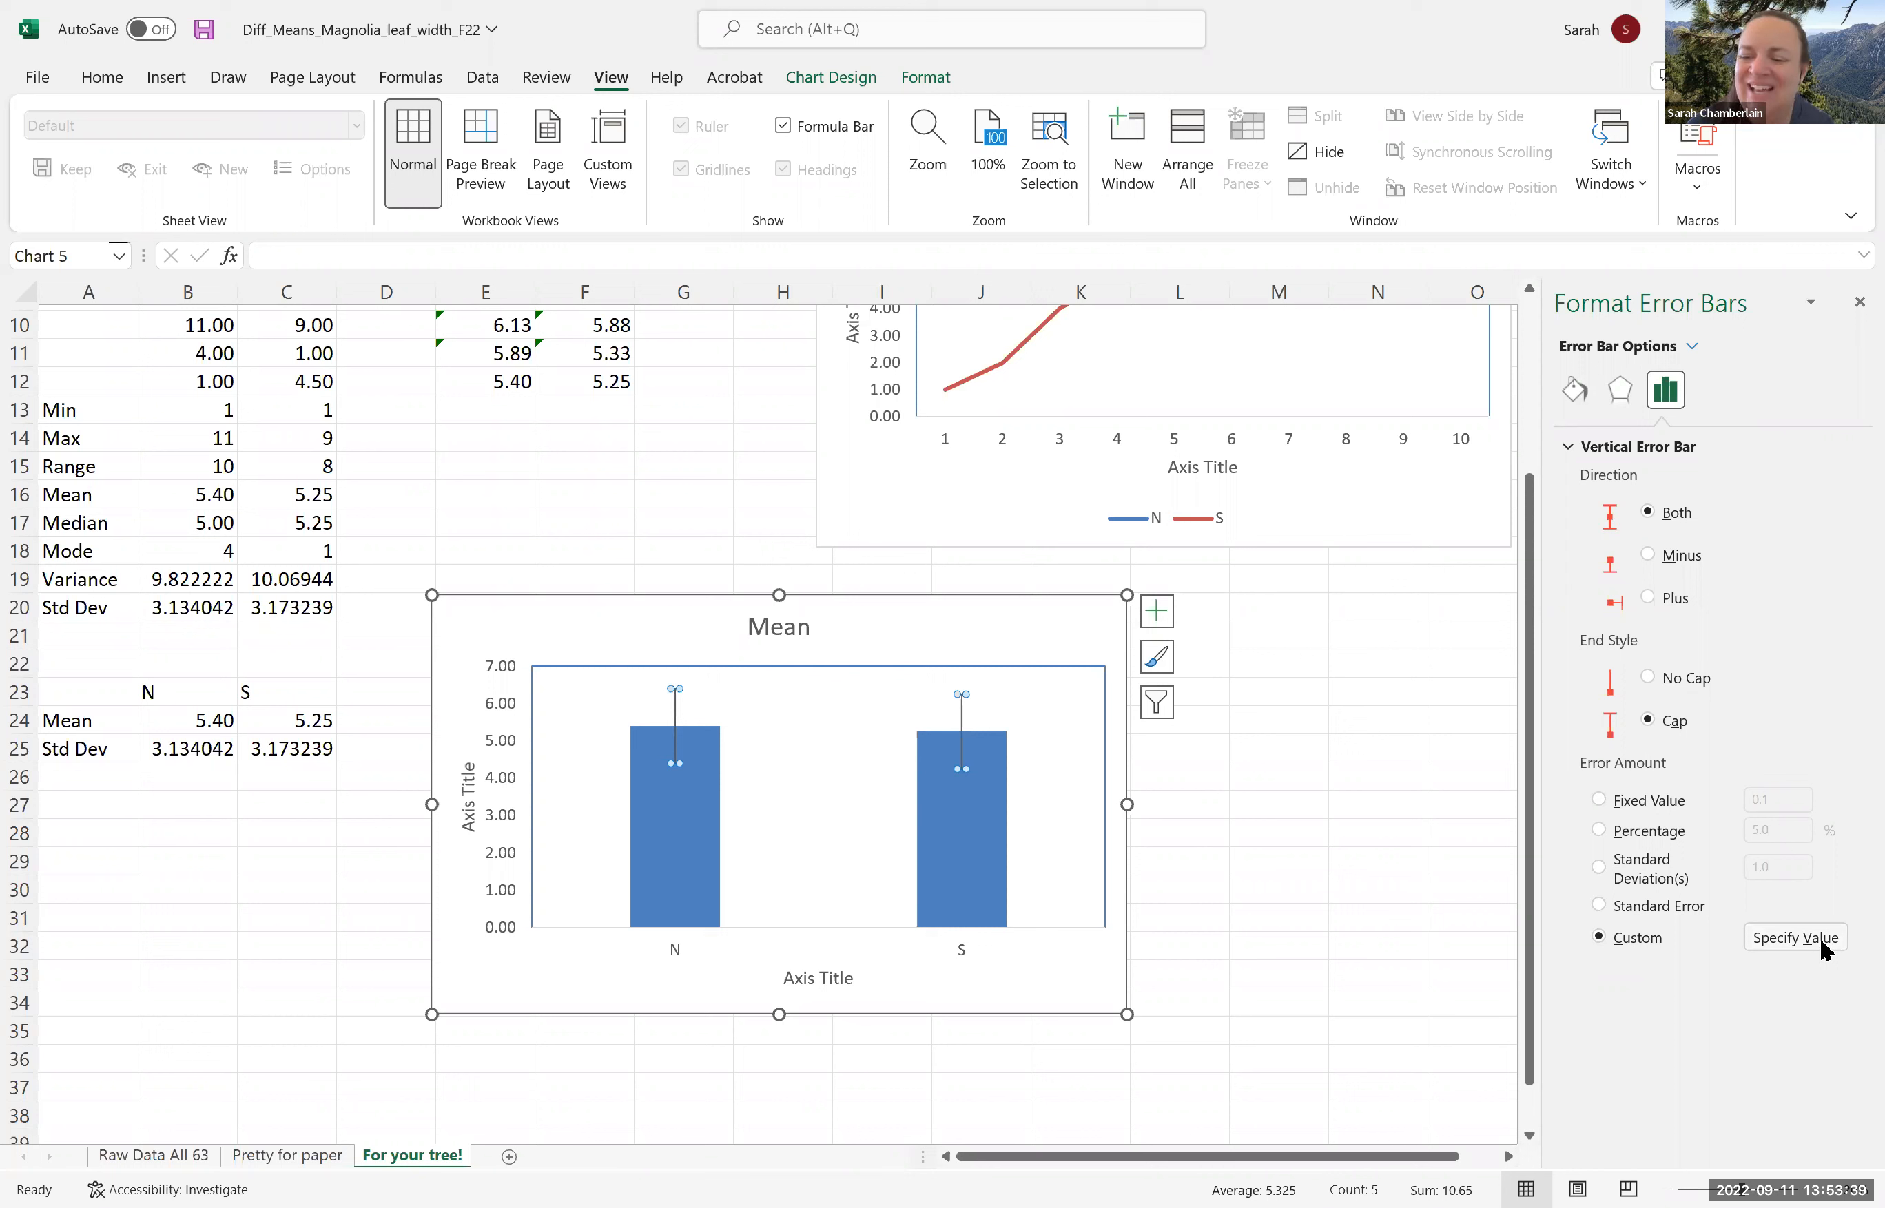
pyautogui.click(1780, 936)
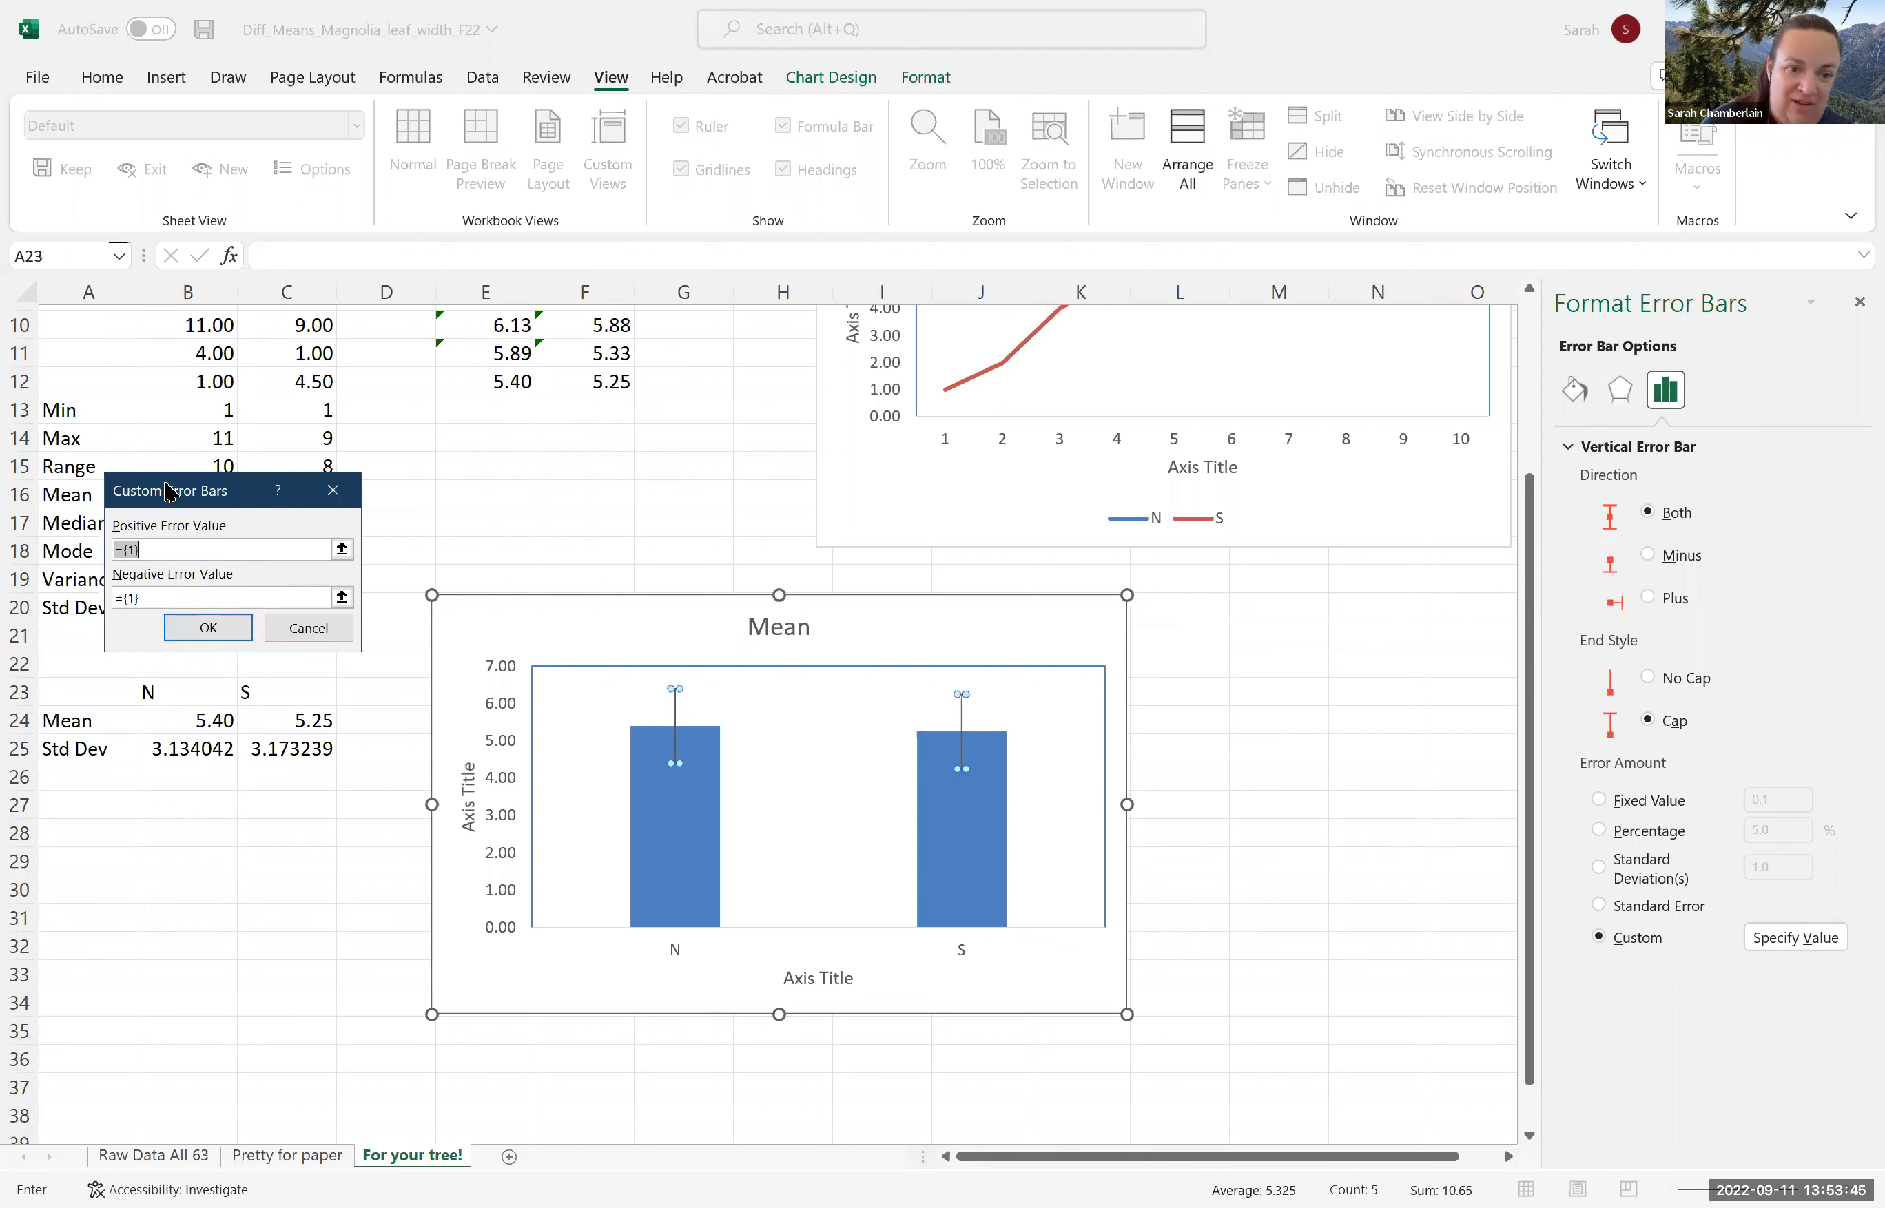
pyautogui.moveTo(169, 492); pyautogui.dragTo(193, 498)
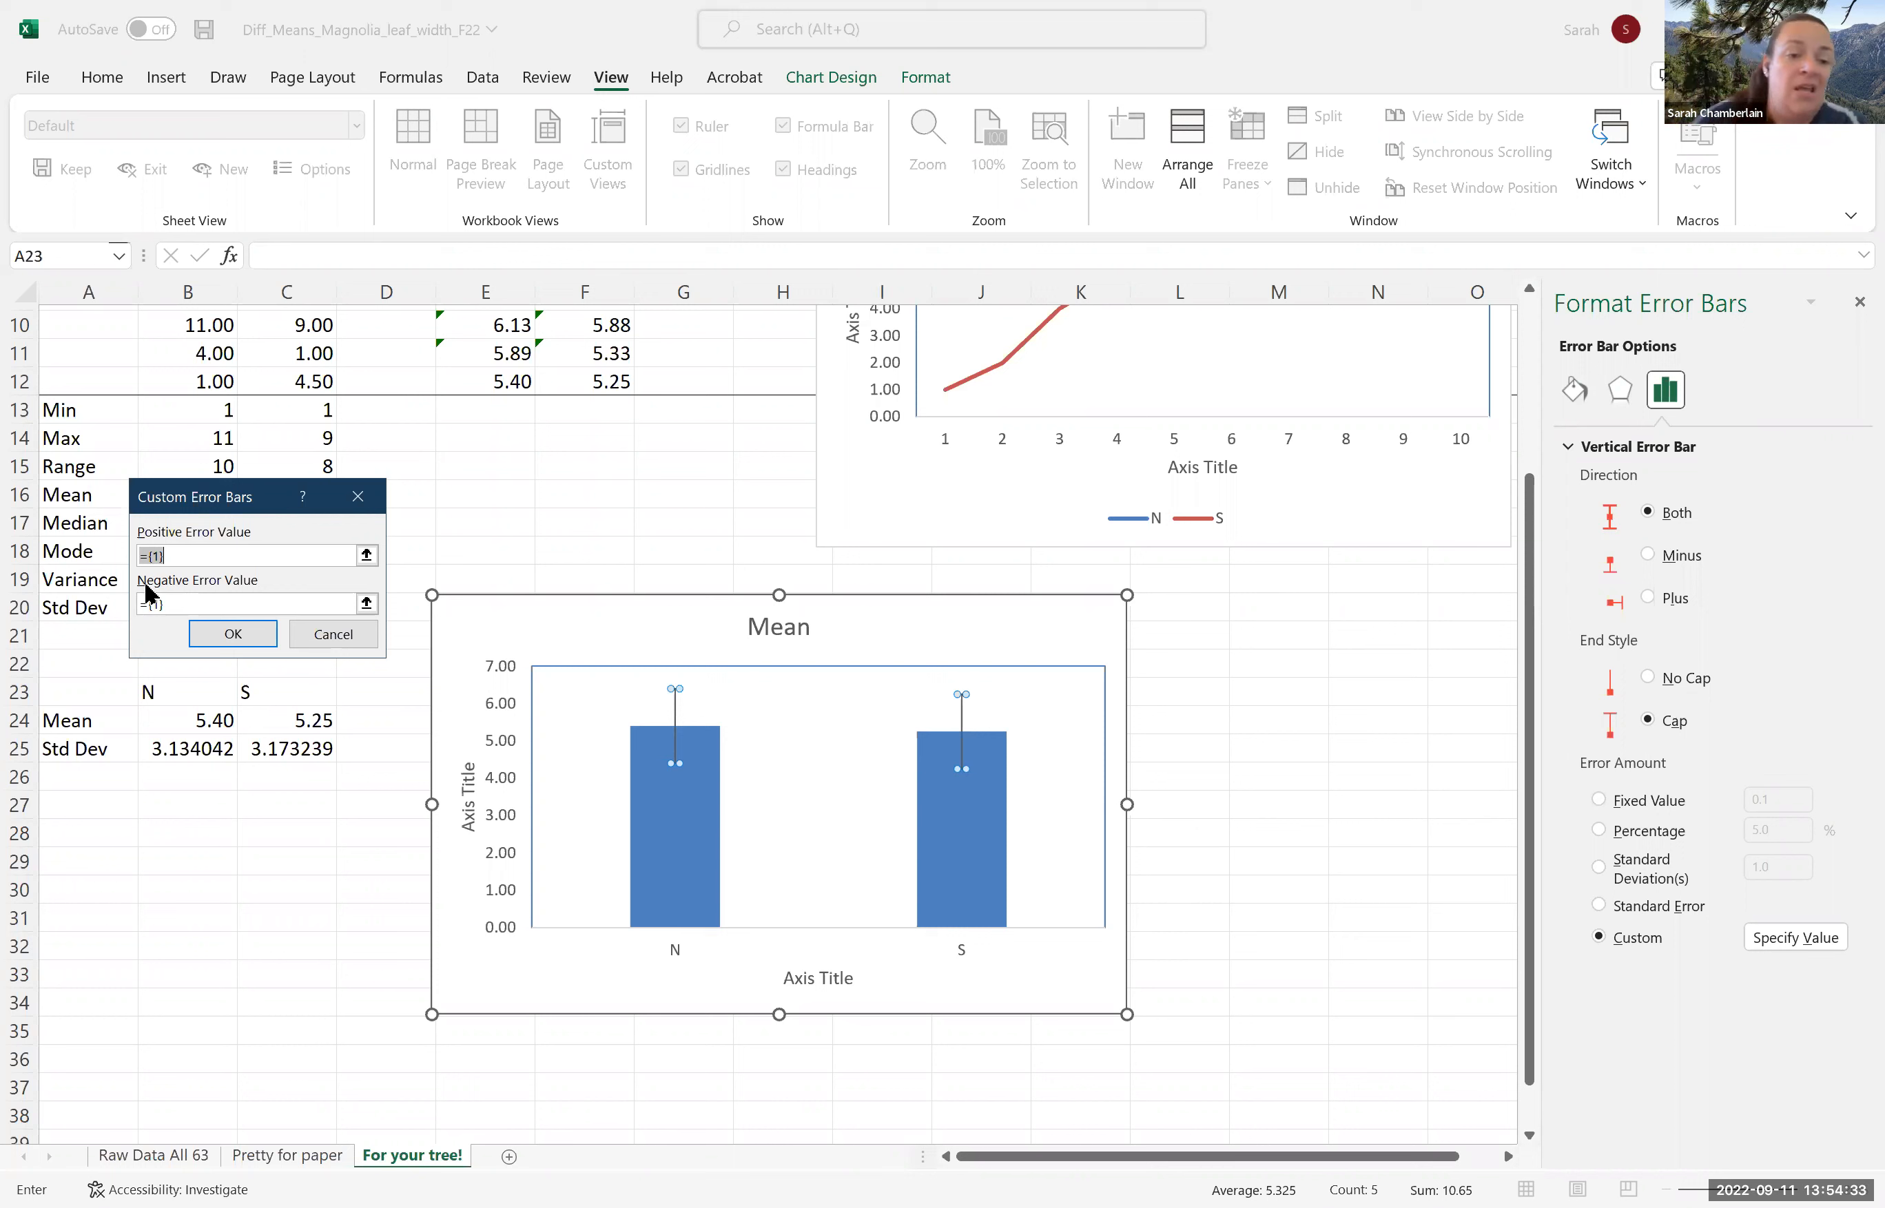
pyautogui.click(170, 556)
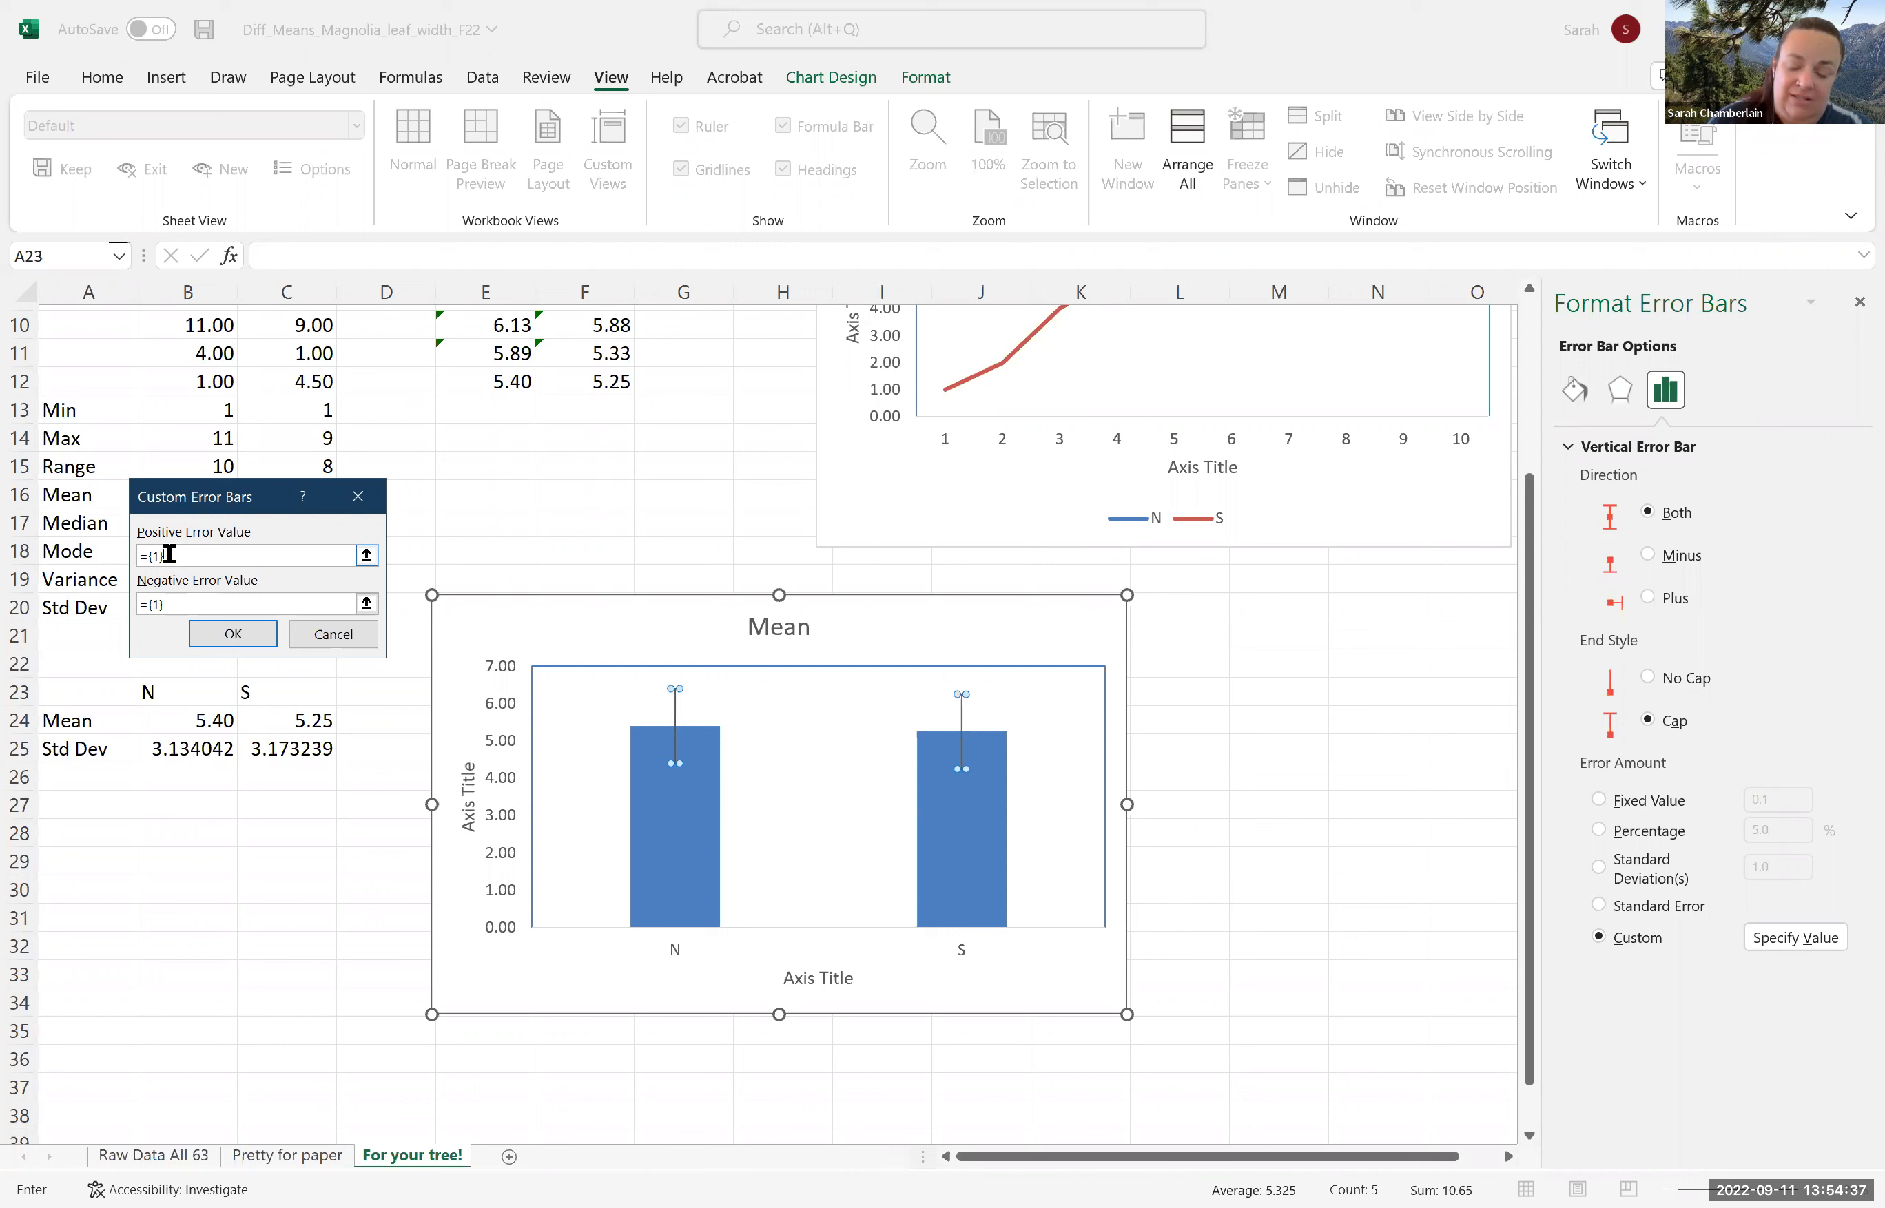
pyautogui.press('BackSpace')
pyautogui.press('BackSpace')
pyautogui.press('BackSpace')
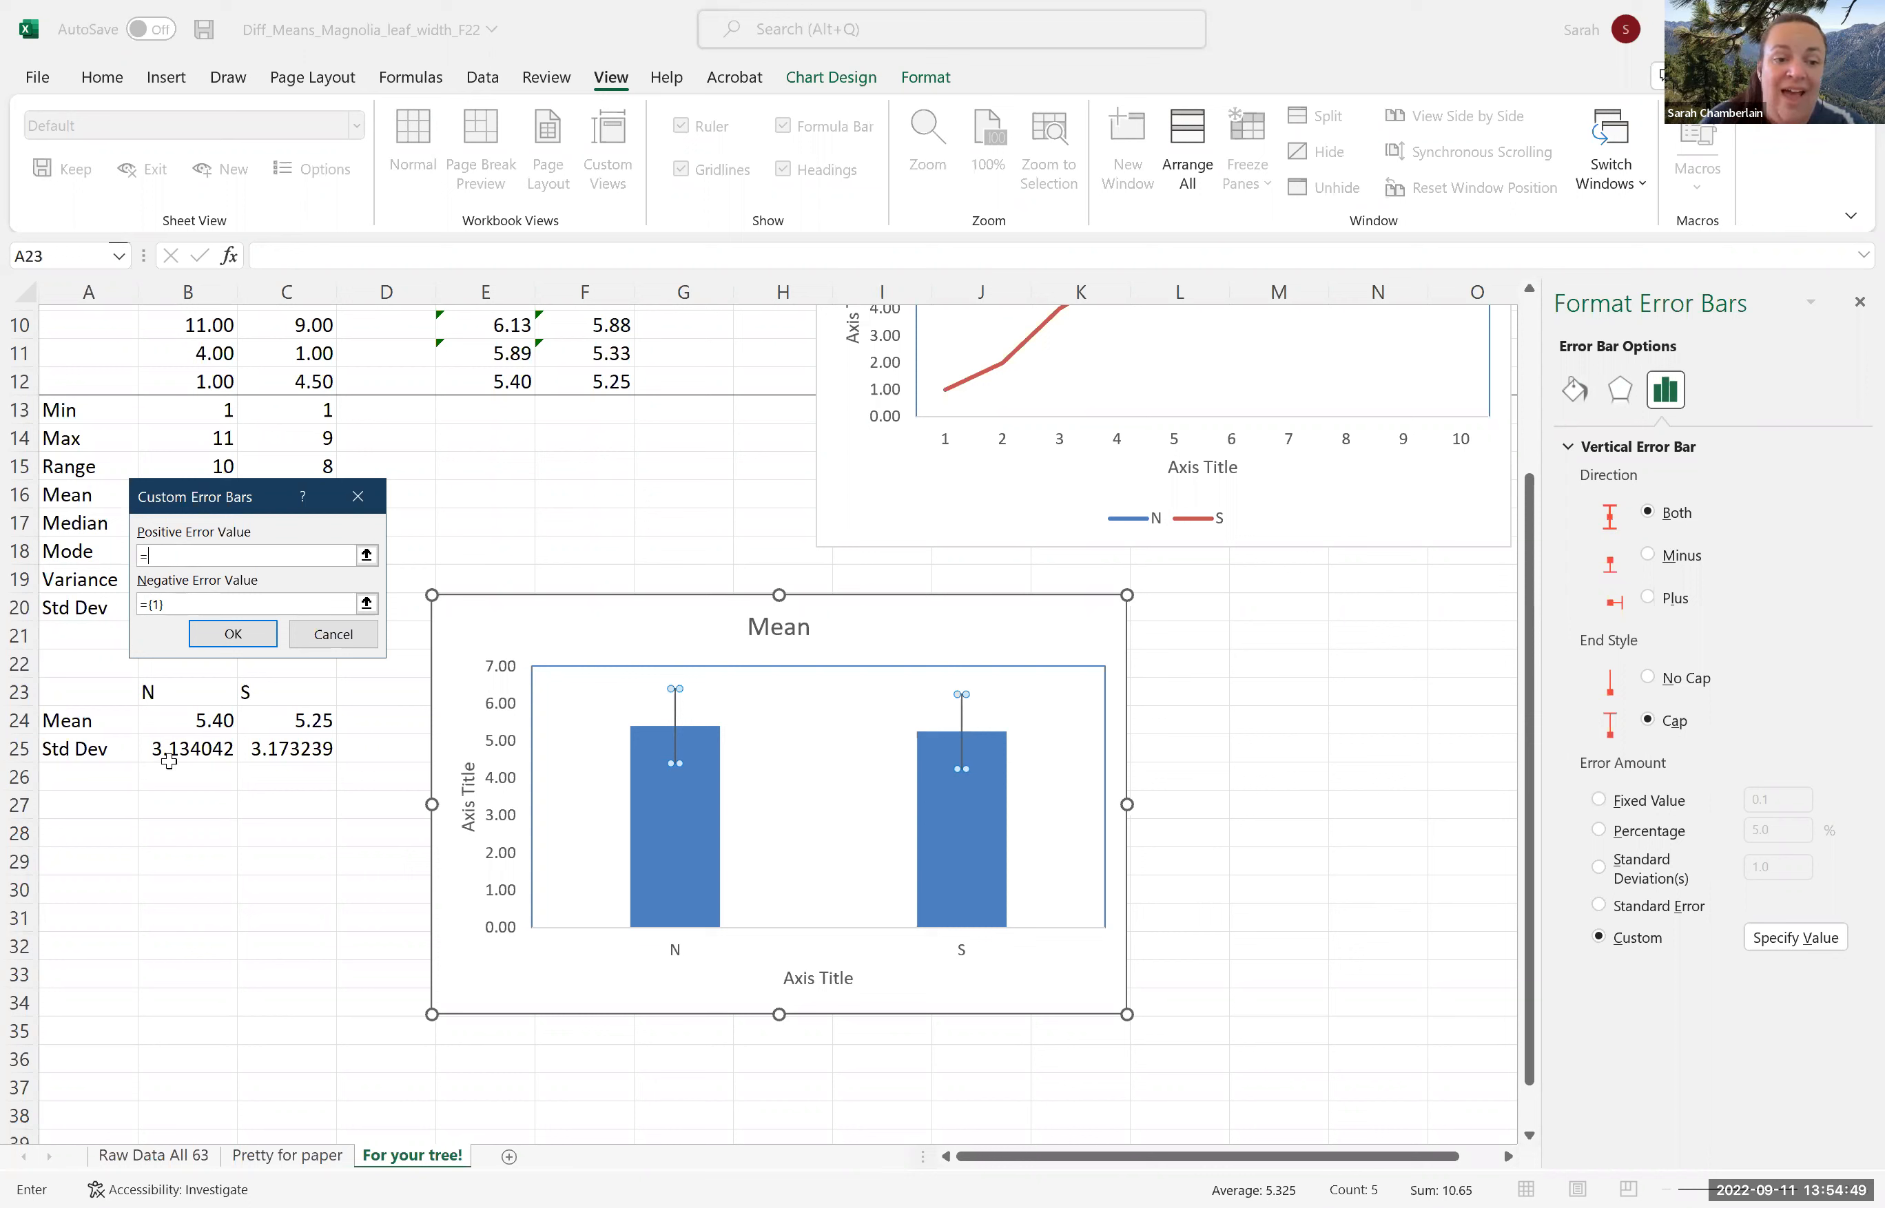
pyautogui.moveTo(168, 753); pyautogui.dragTo(256, 752)
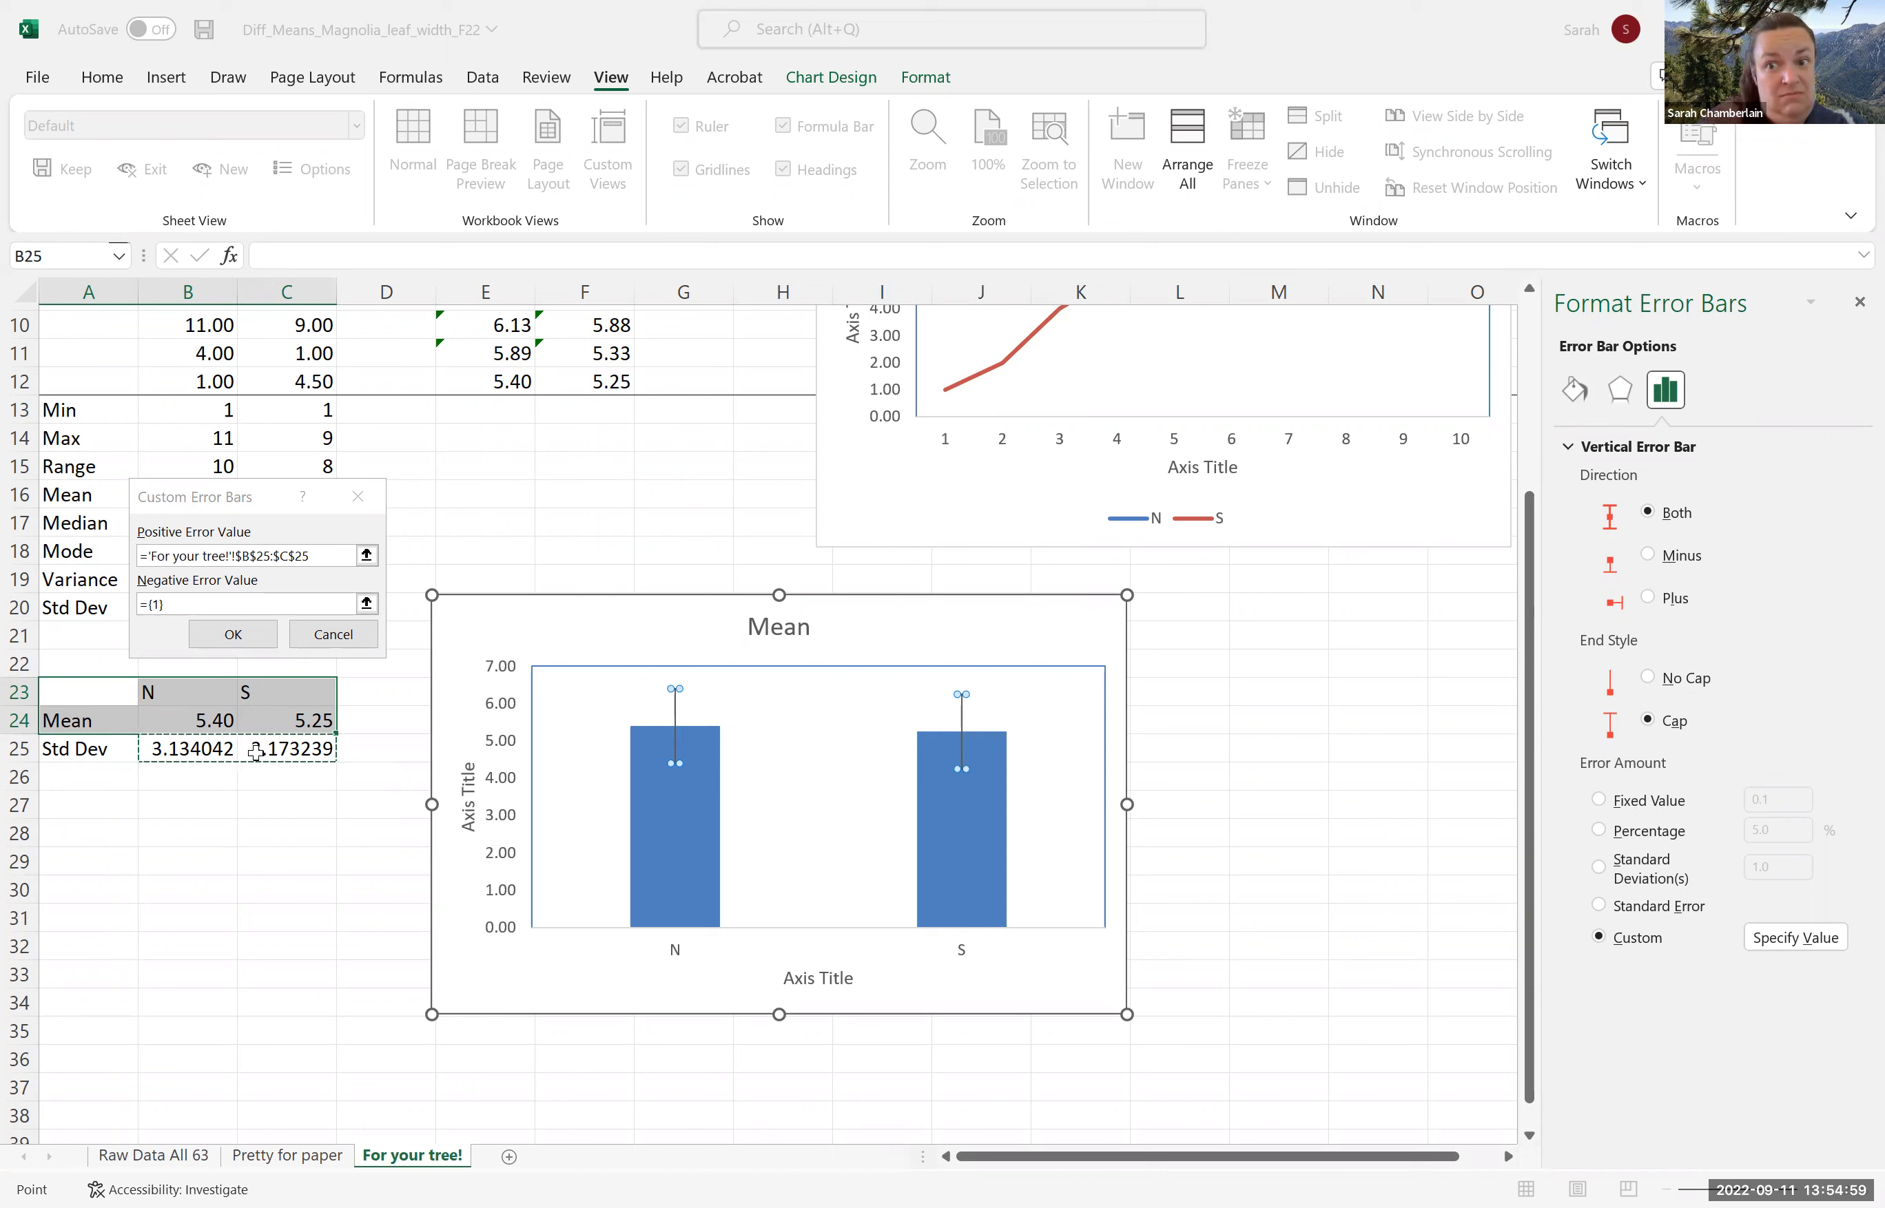
pyautogui.click(234, 632)
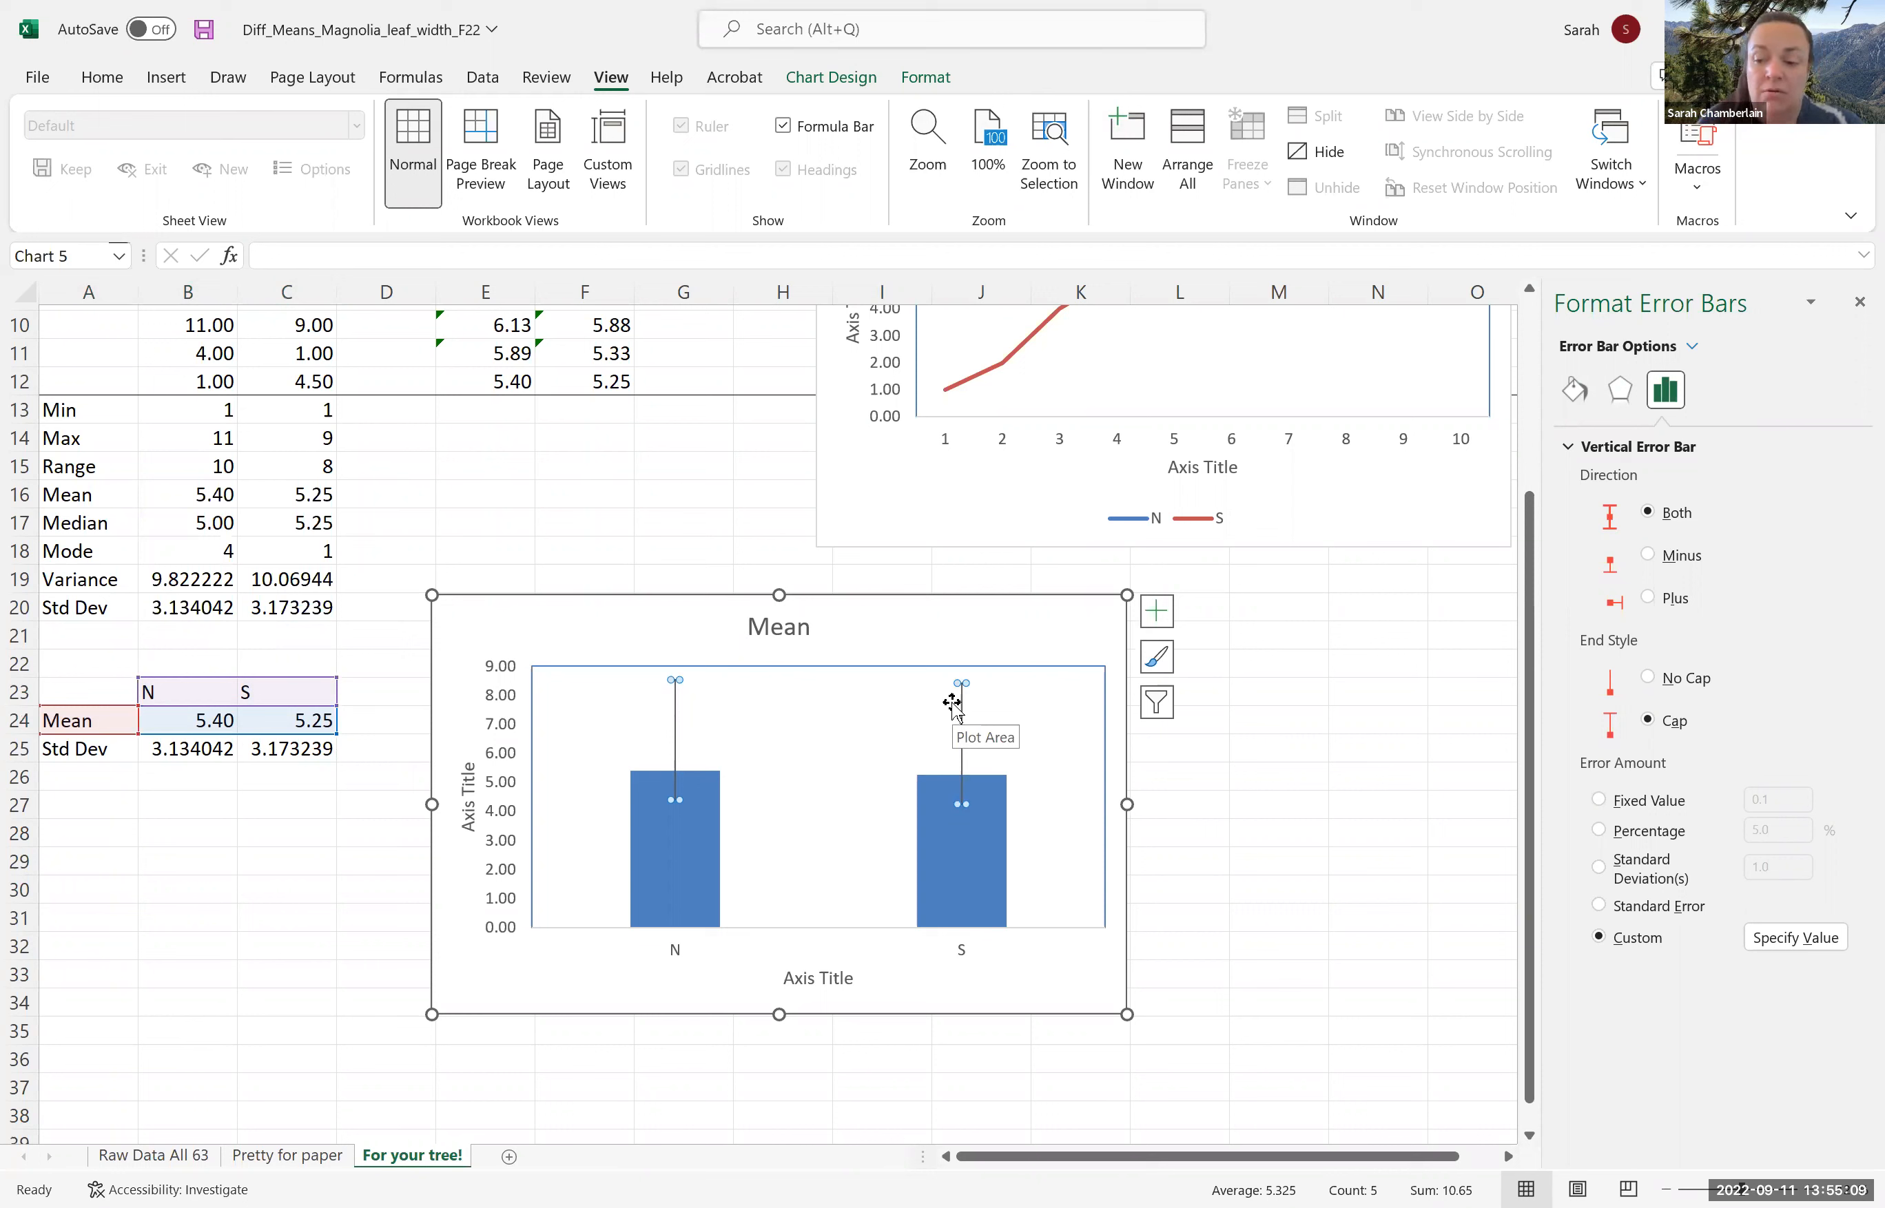
# Set the custom negative error value to the standard deviations in B25:C25.
pyautogui.click(1794, 937)
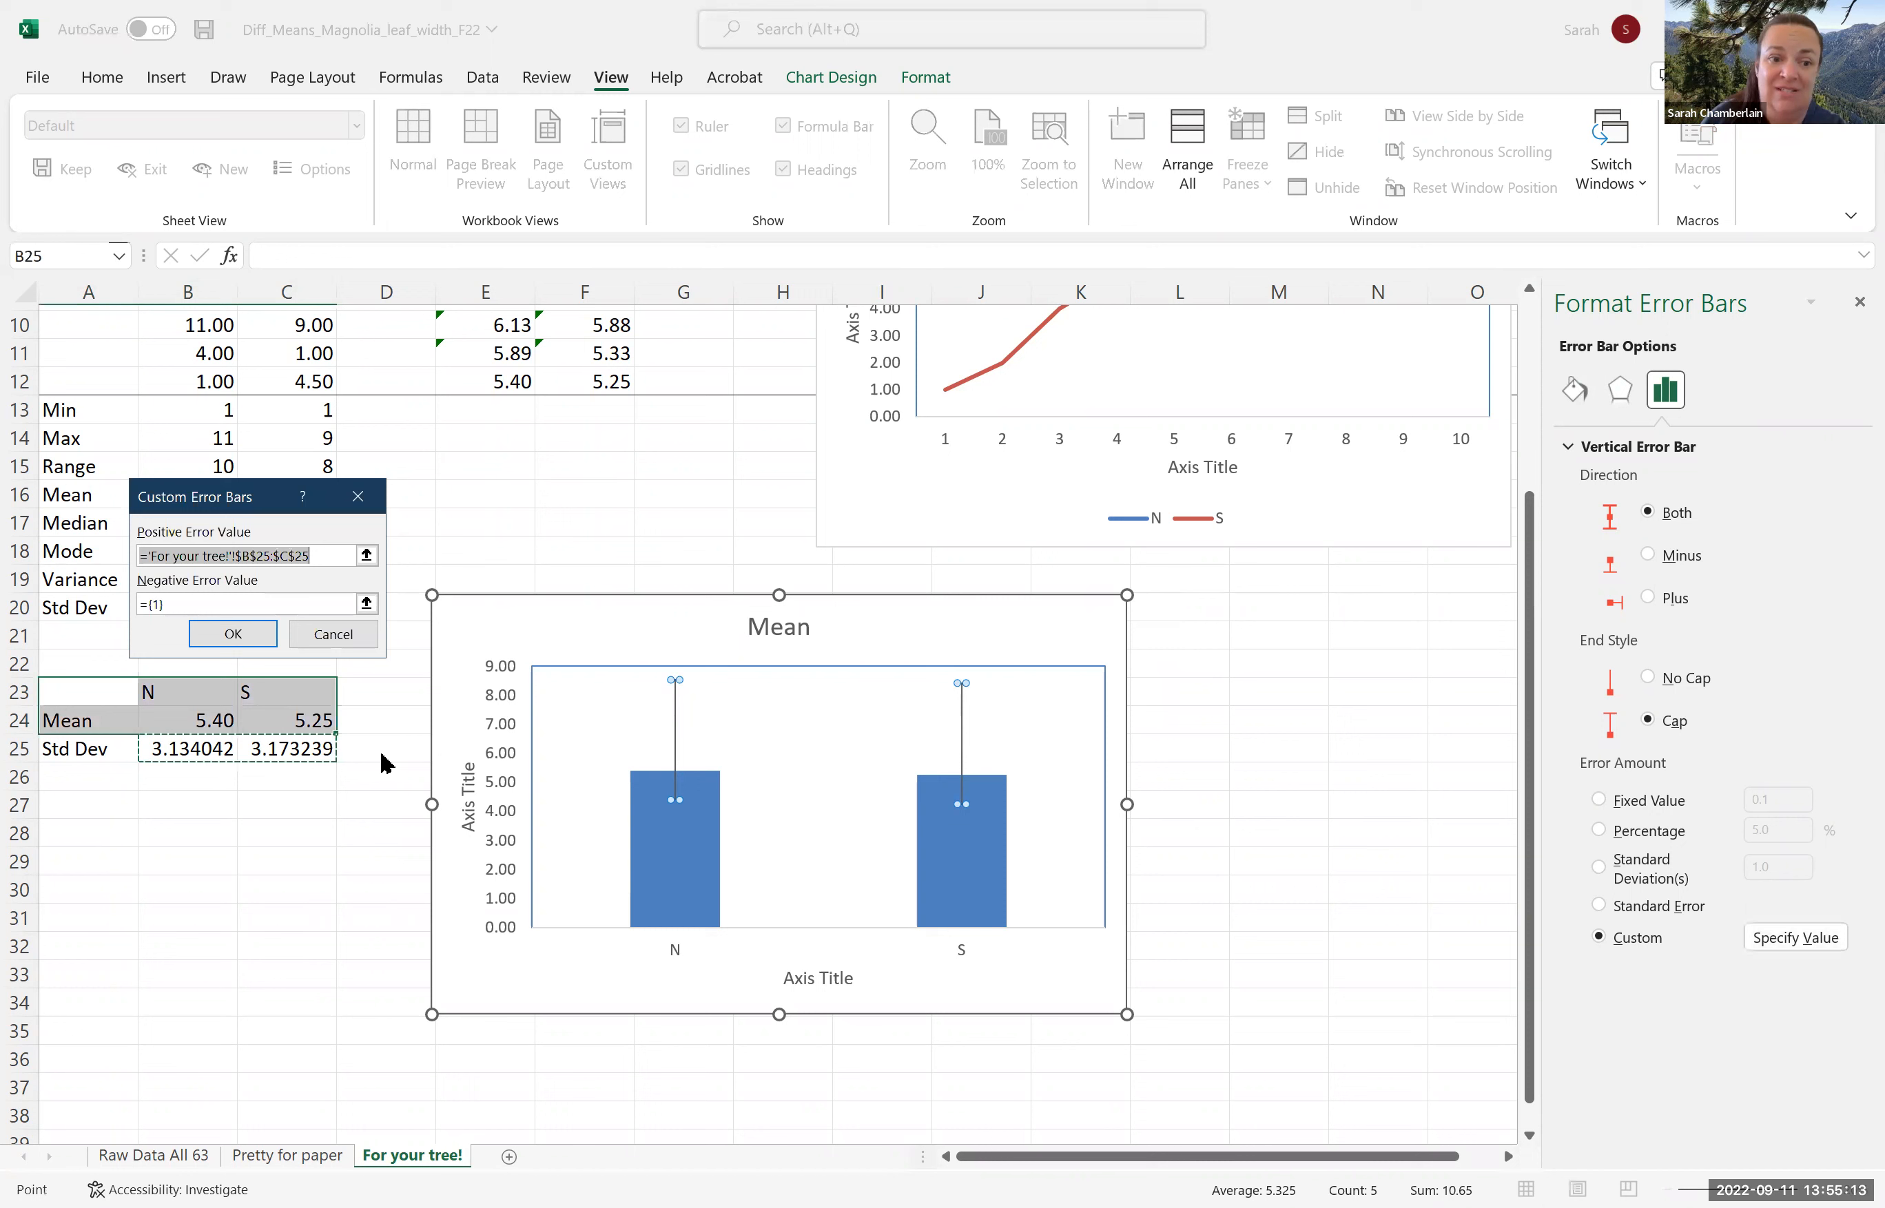
pyautogui.click(163, 605)
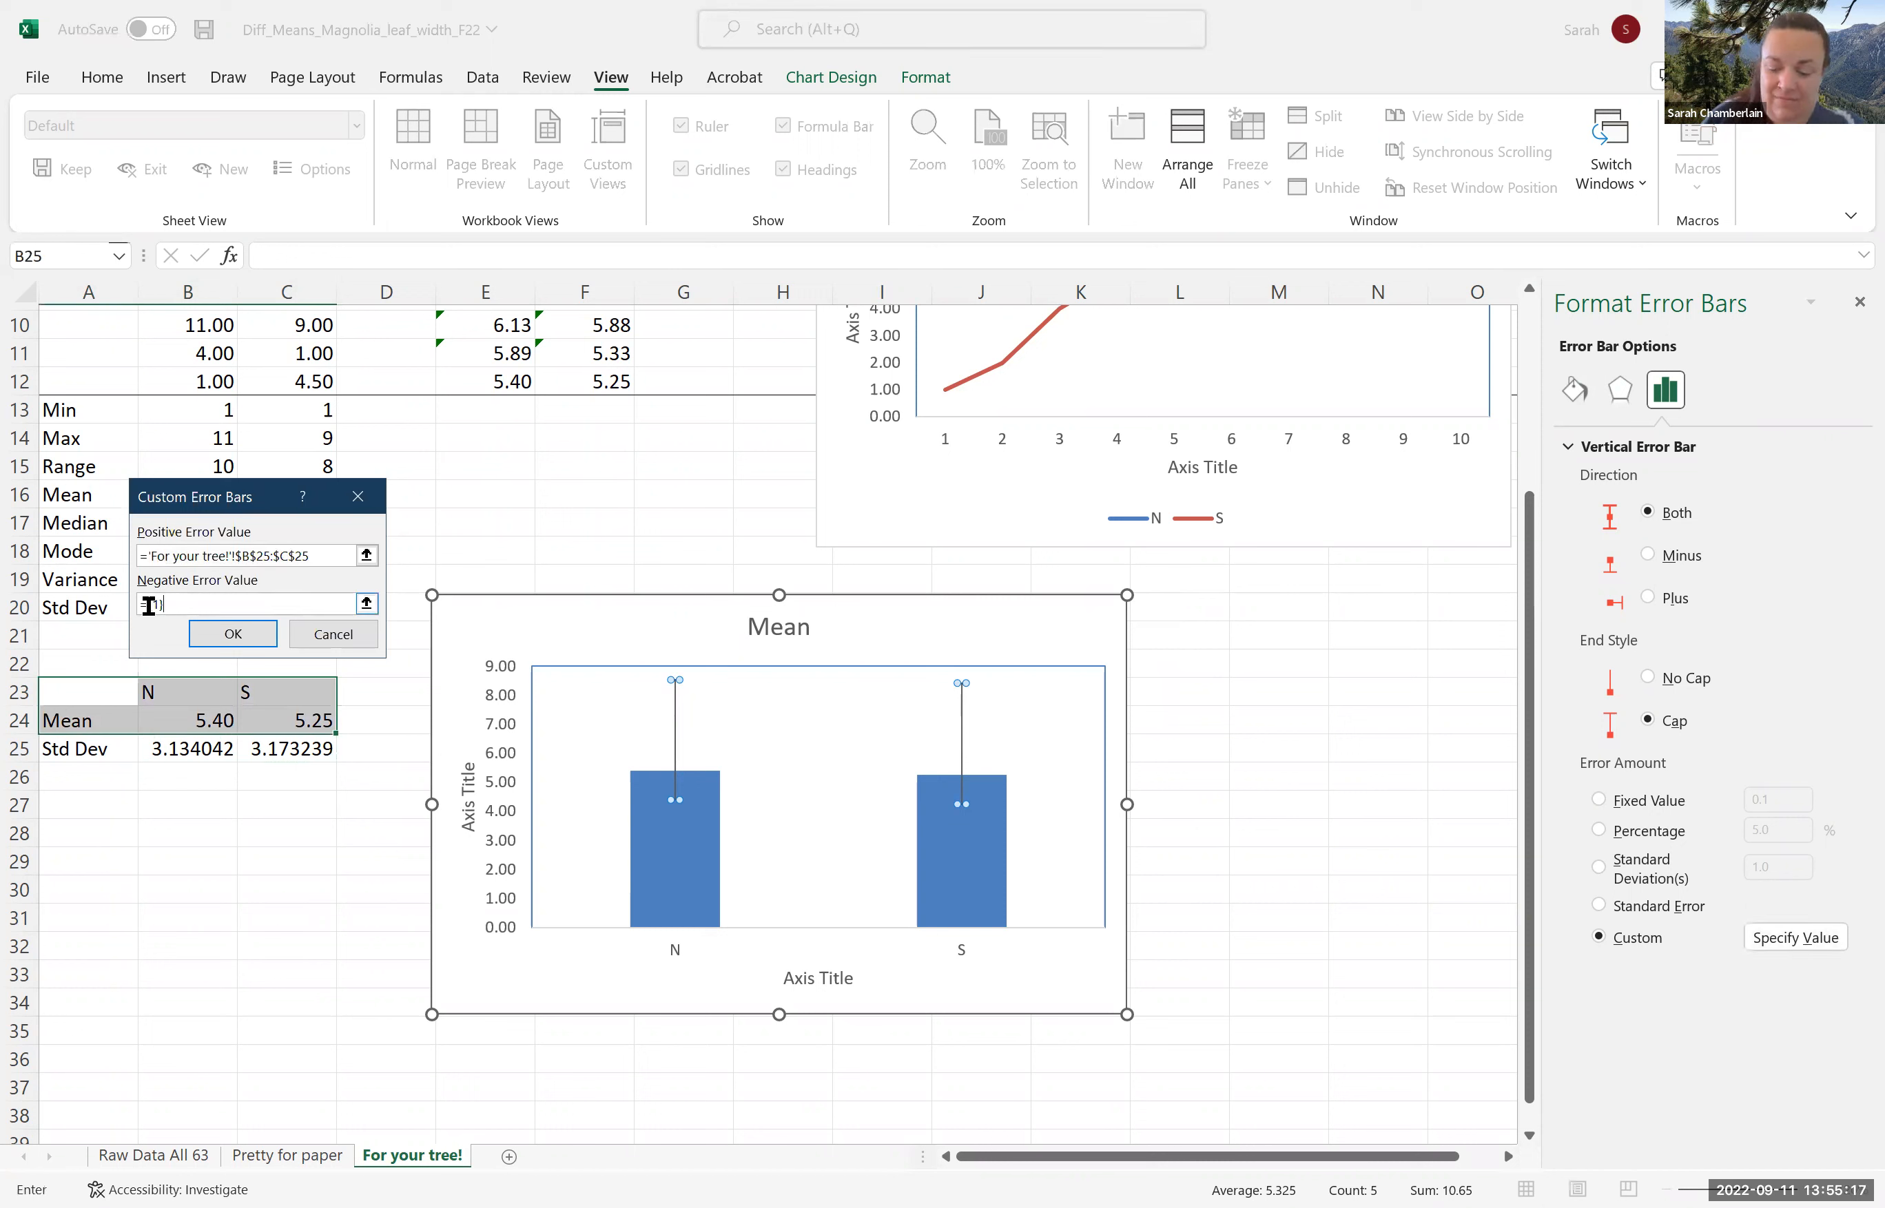
pyautogui.press('BackSpace')
pyautogui.press('BackSpace')
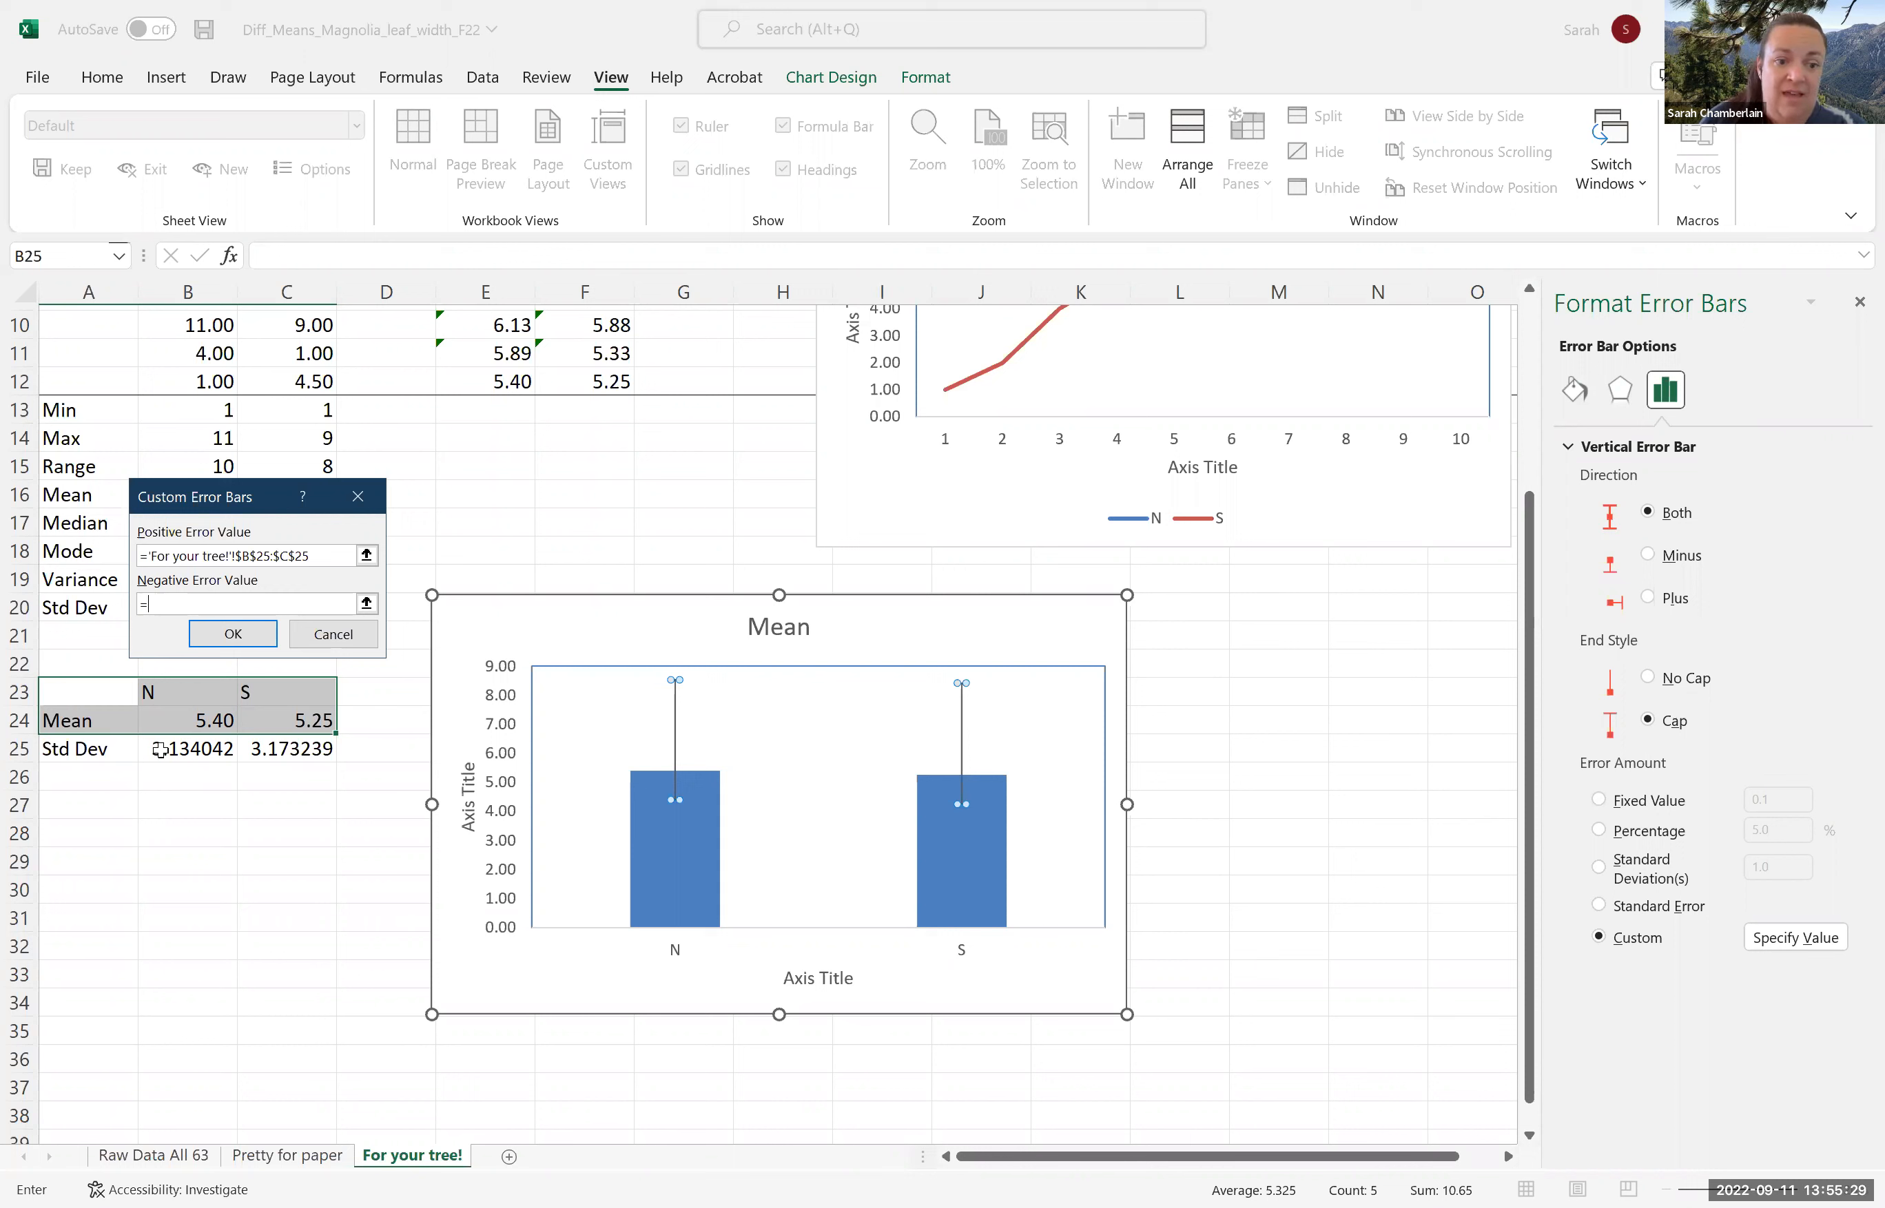
pyautogui.moveTo(159, 750); pyautogui.dragTo(259, 750)
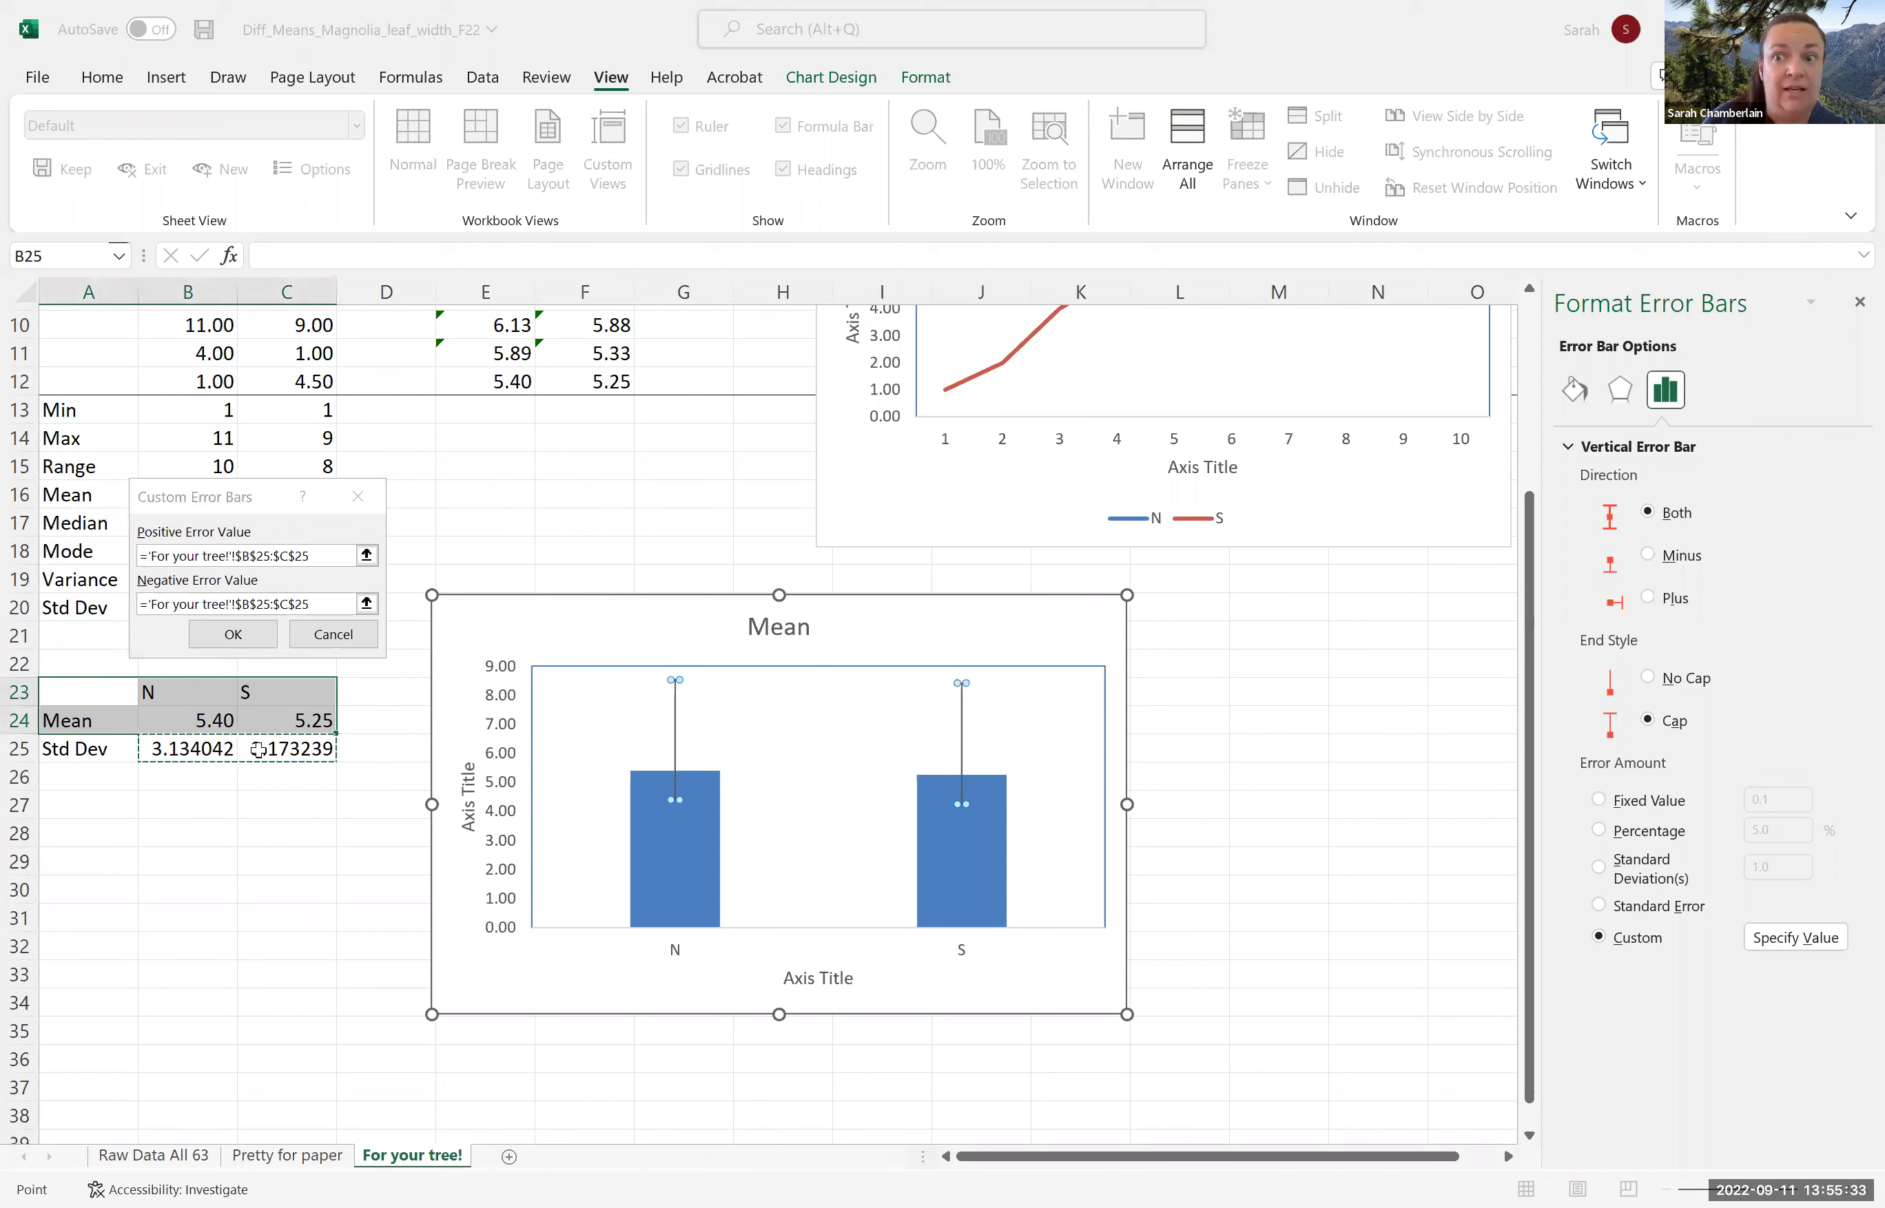
pyautogui.click(236, 637)
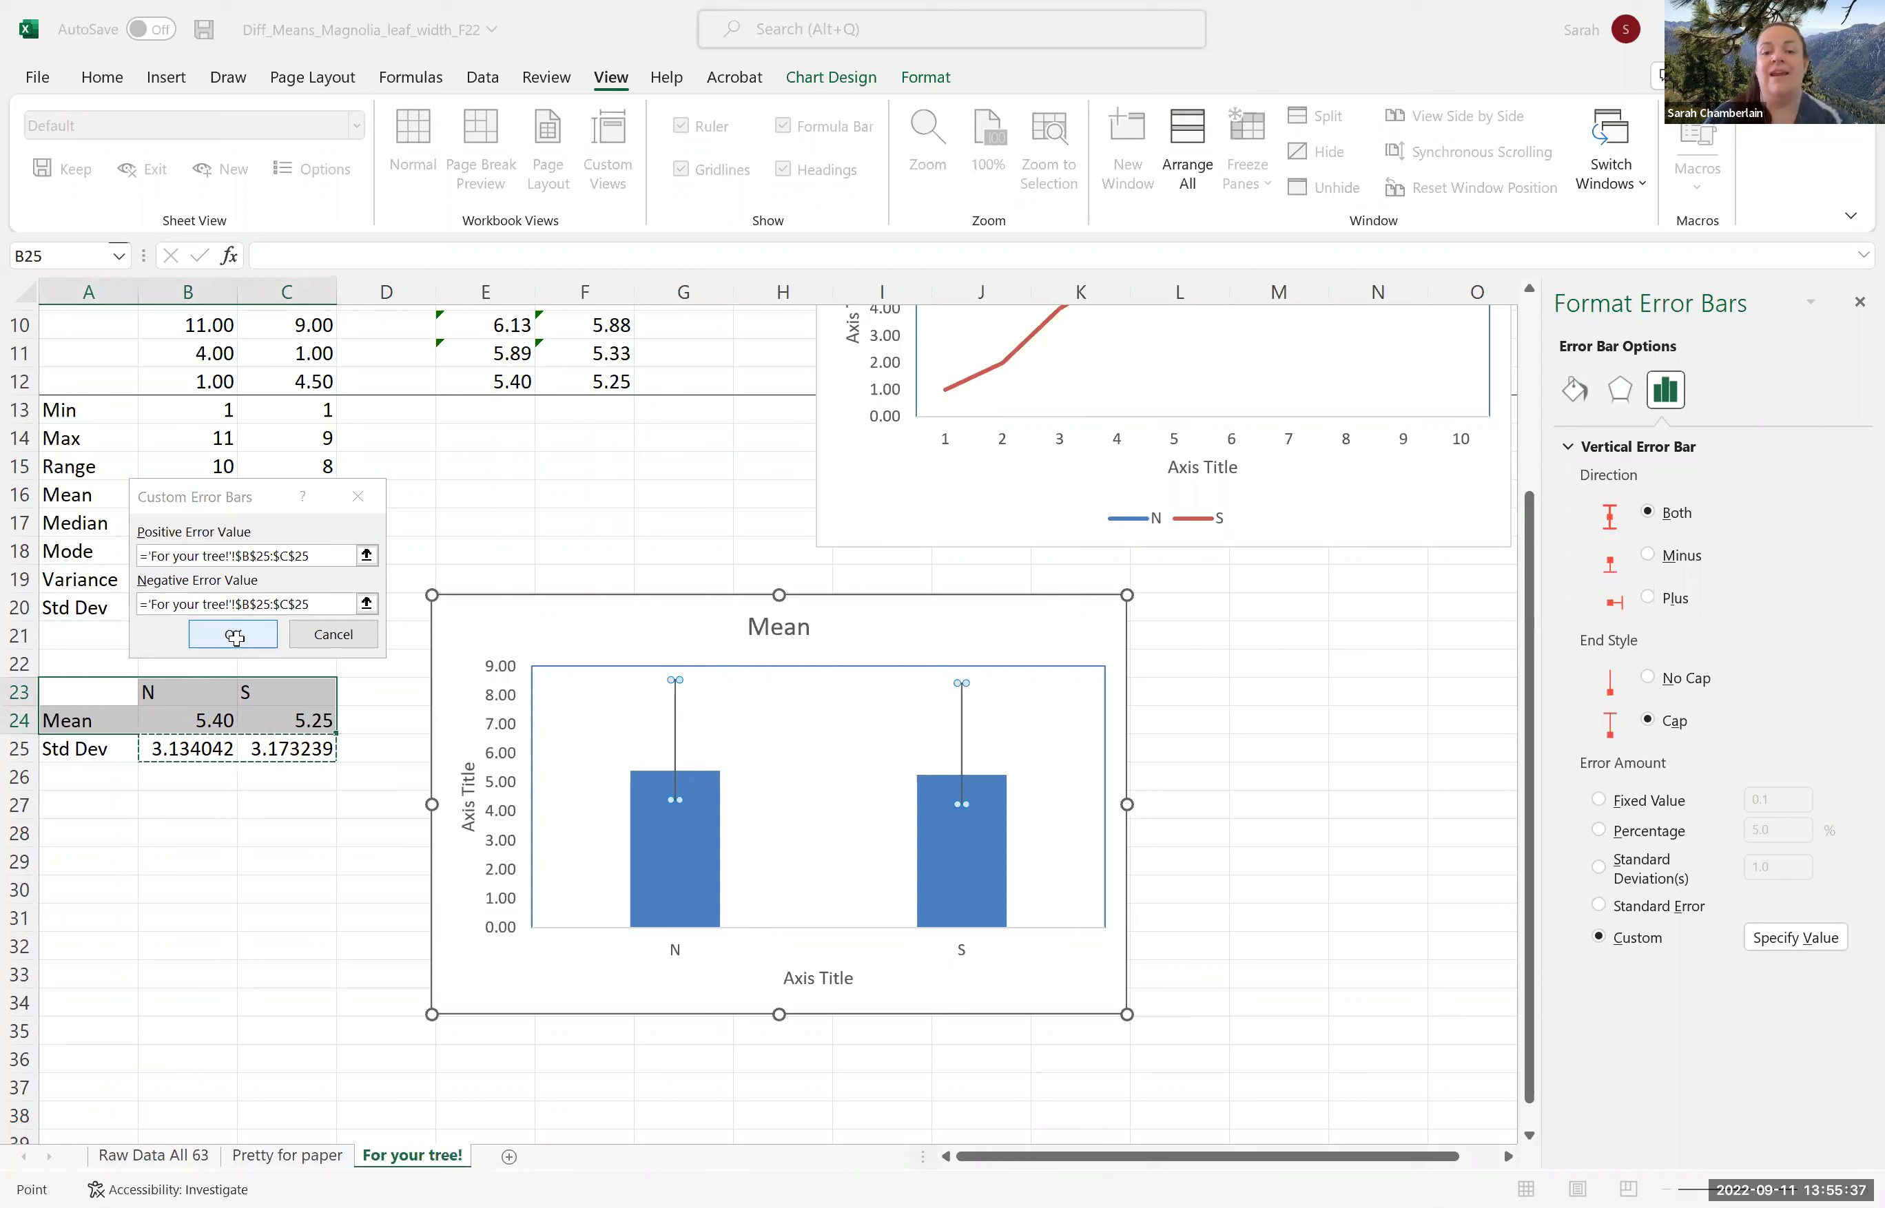
pyautogui.click(232, 635)
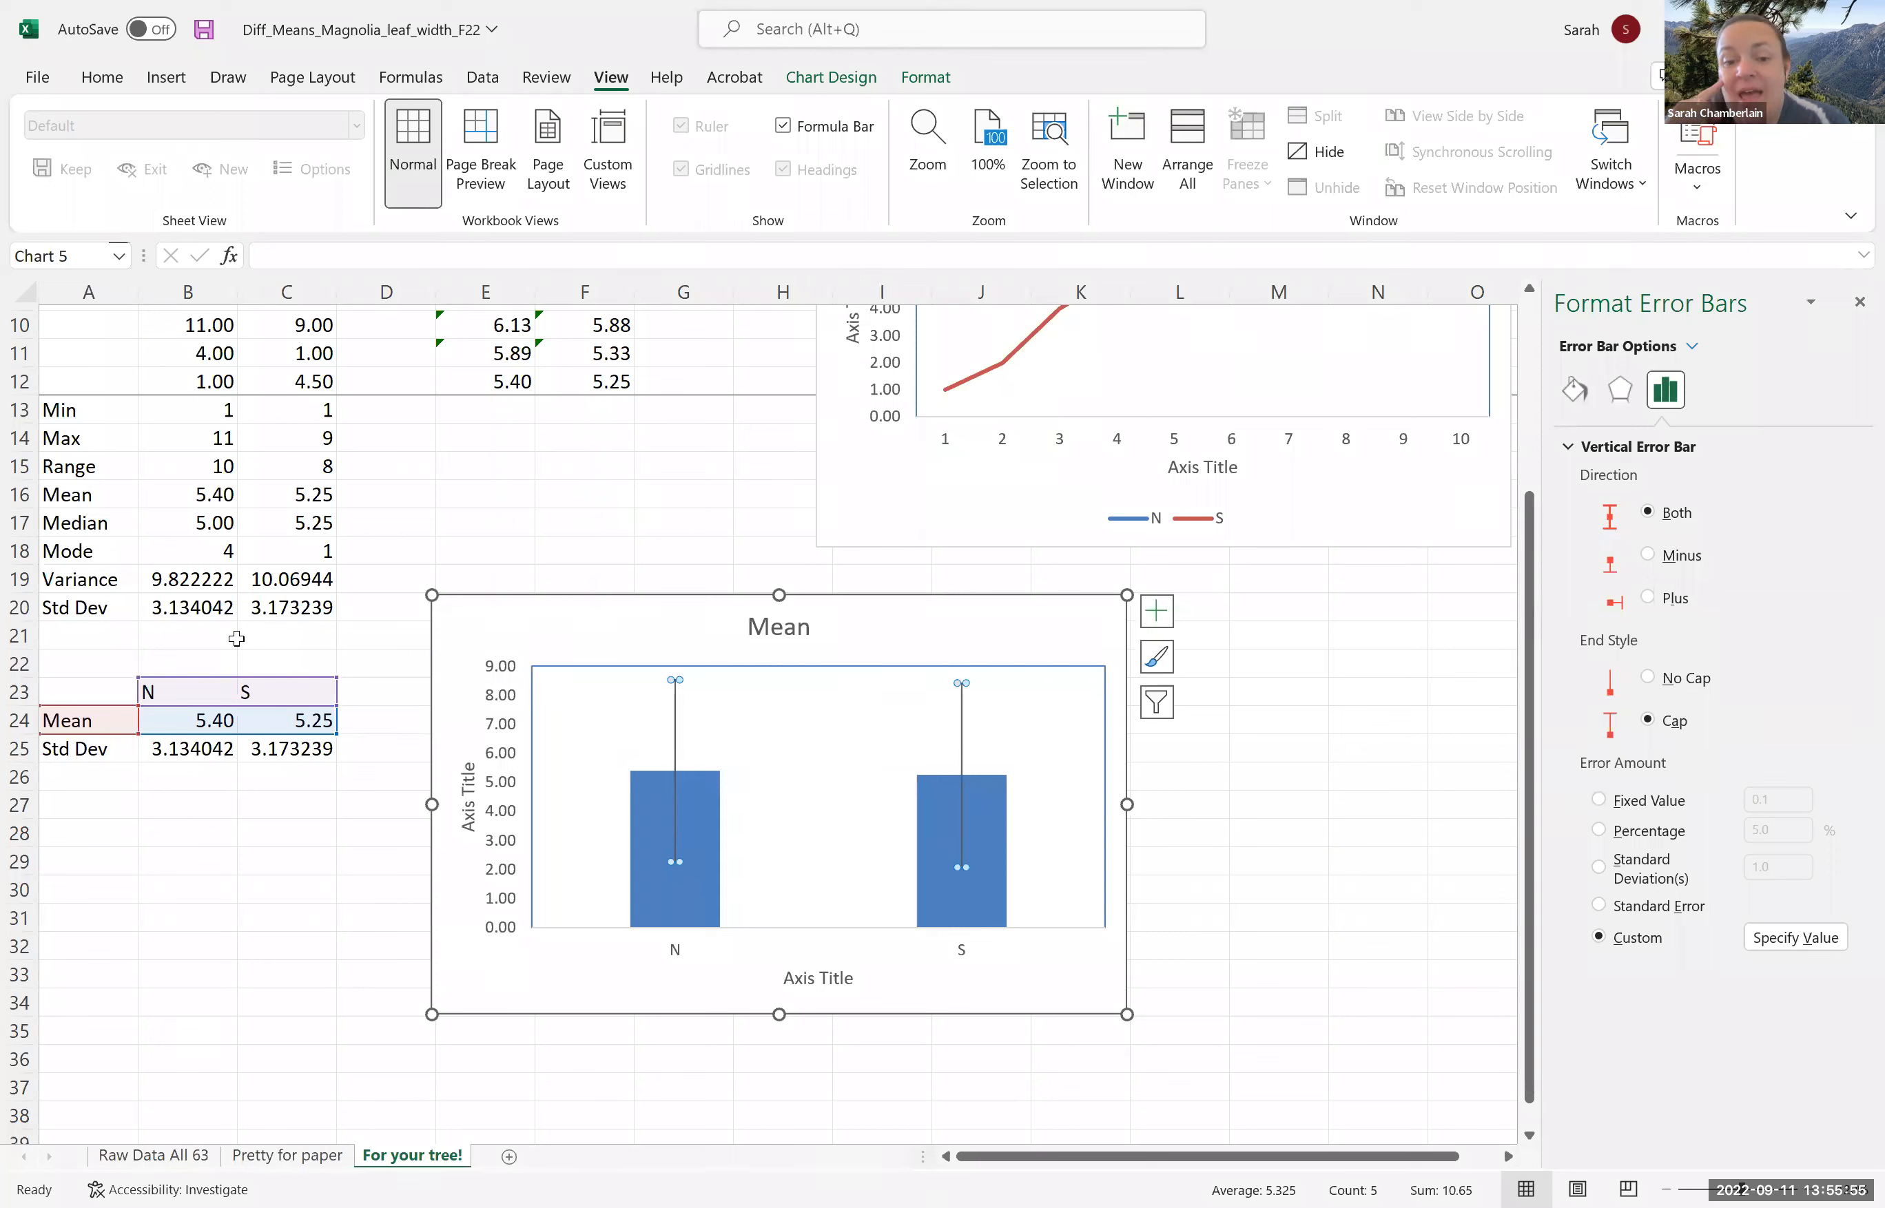
# Rename the summary table headers in B23 and C23 to North and South.
pyautogui.click(153, 693)
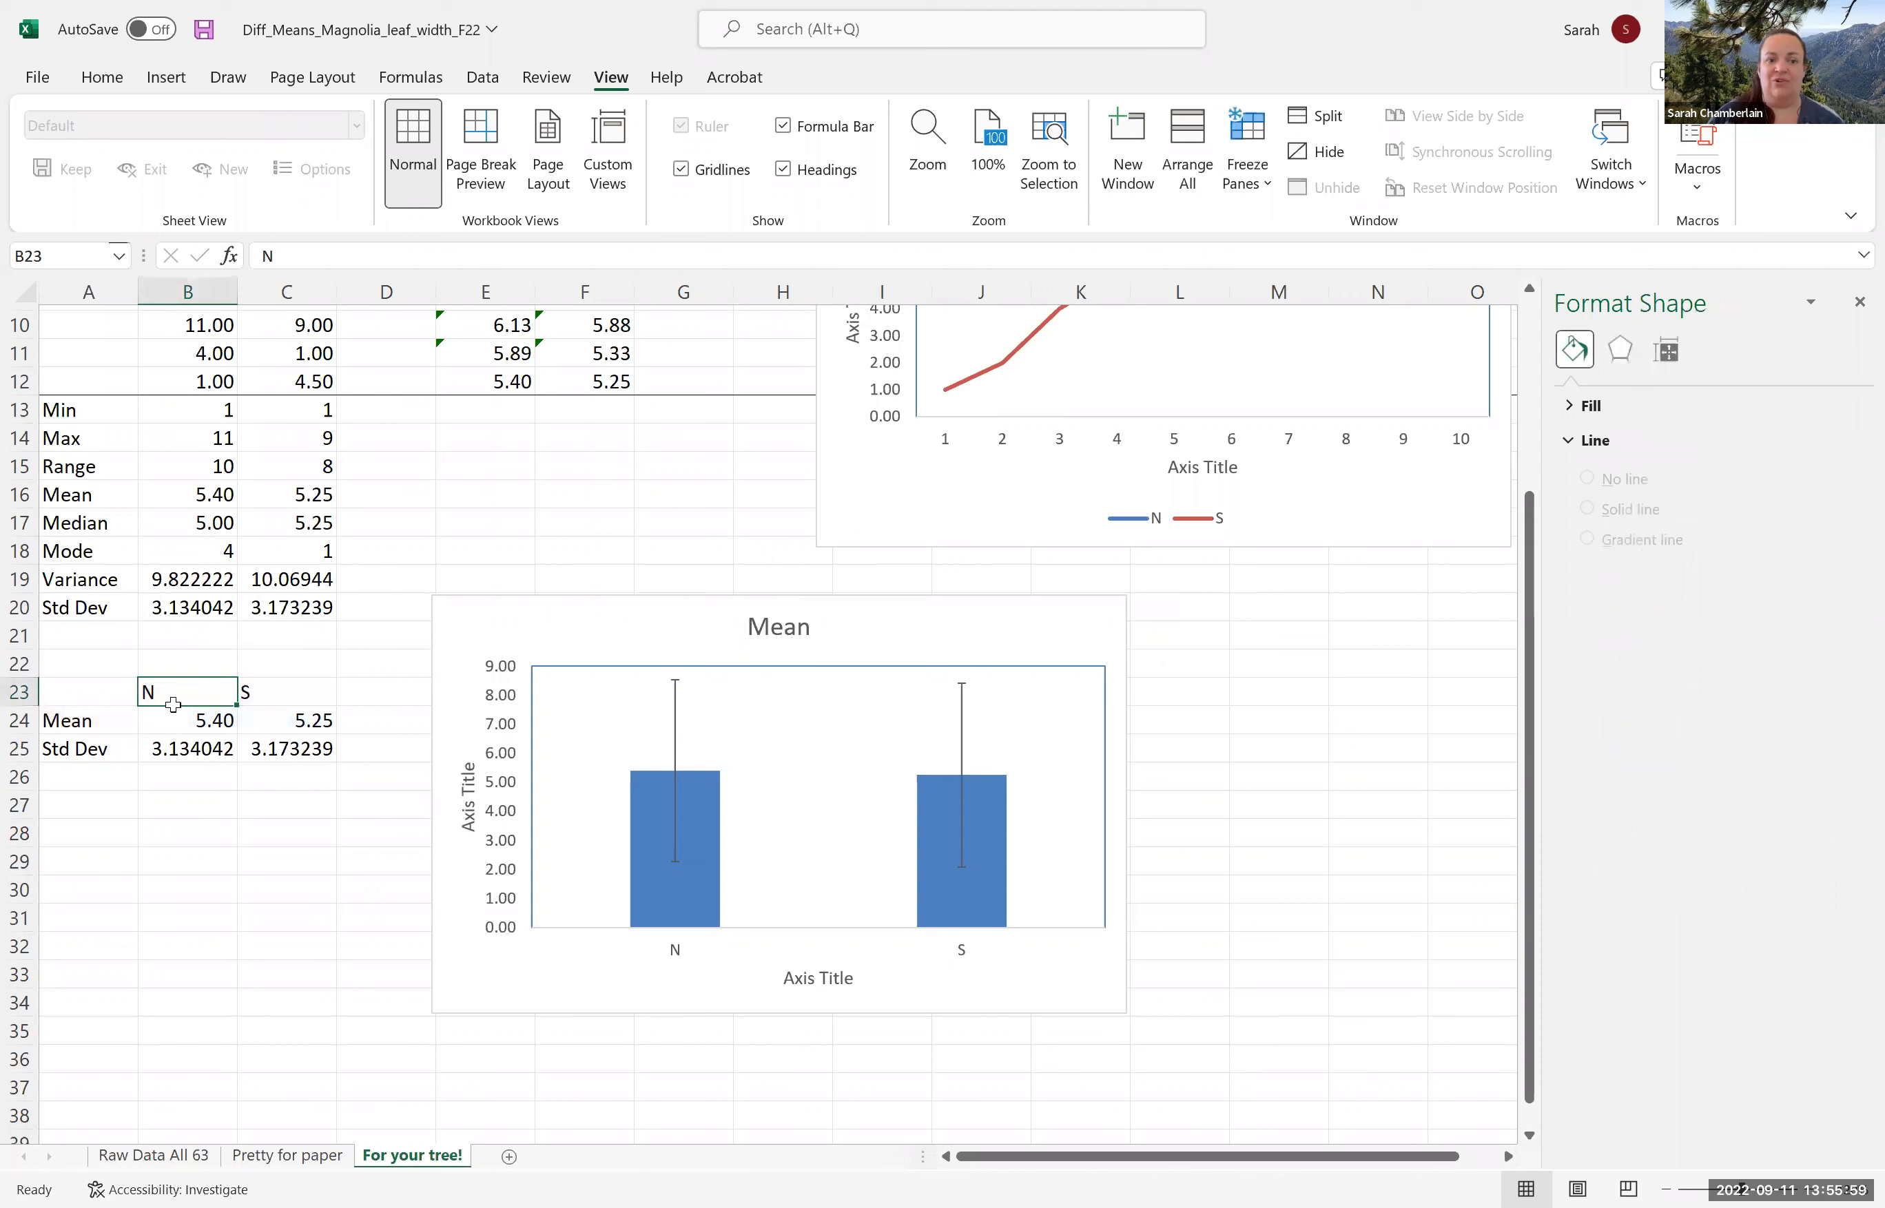
pyautogui.click(99, 720)
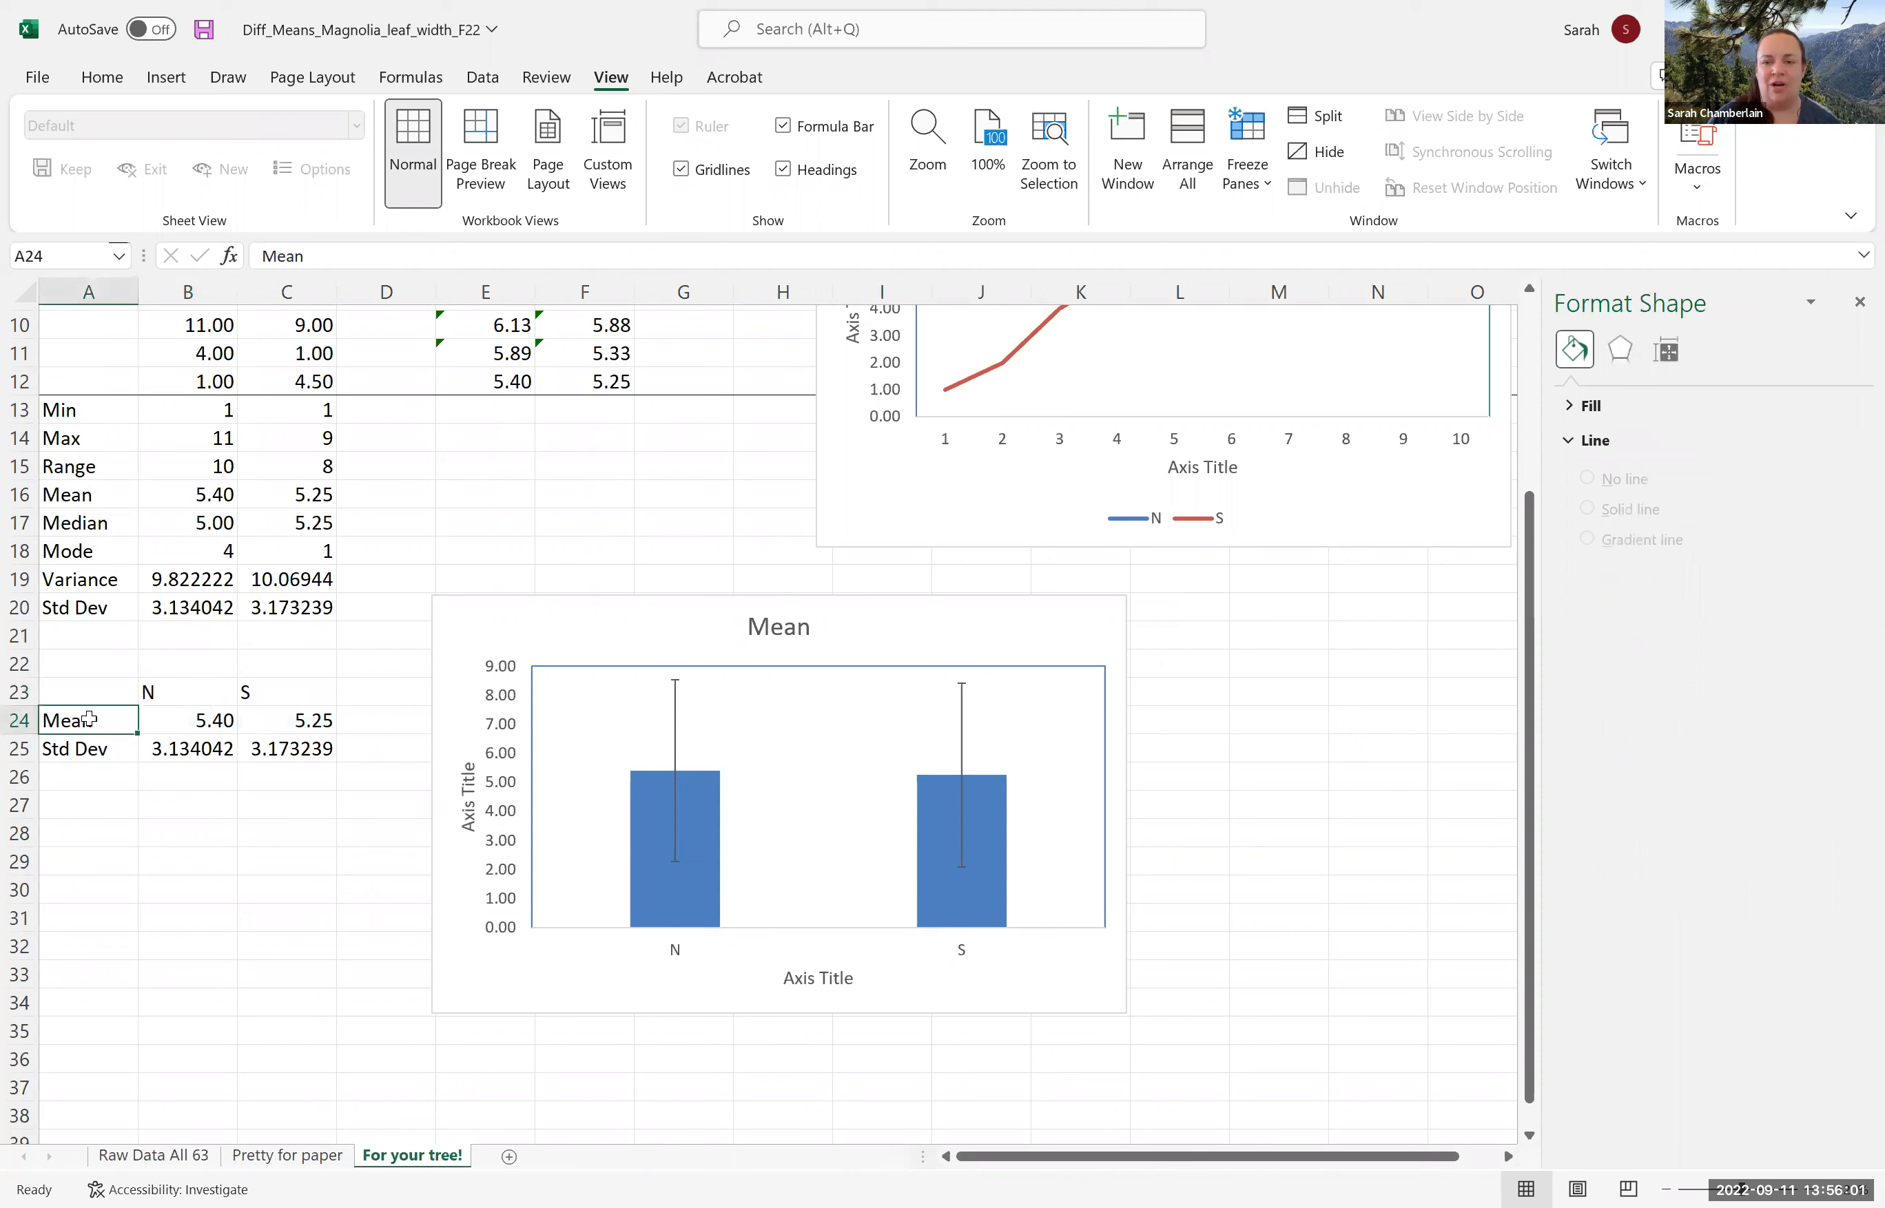
pyautogui.click(159, 691)
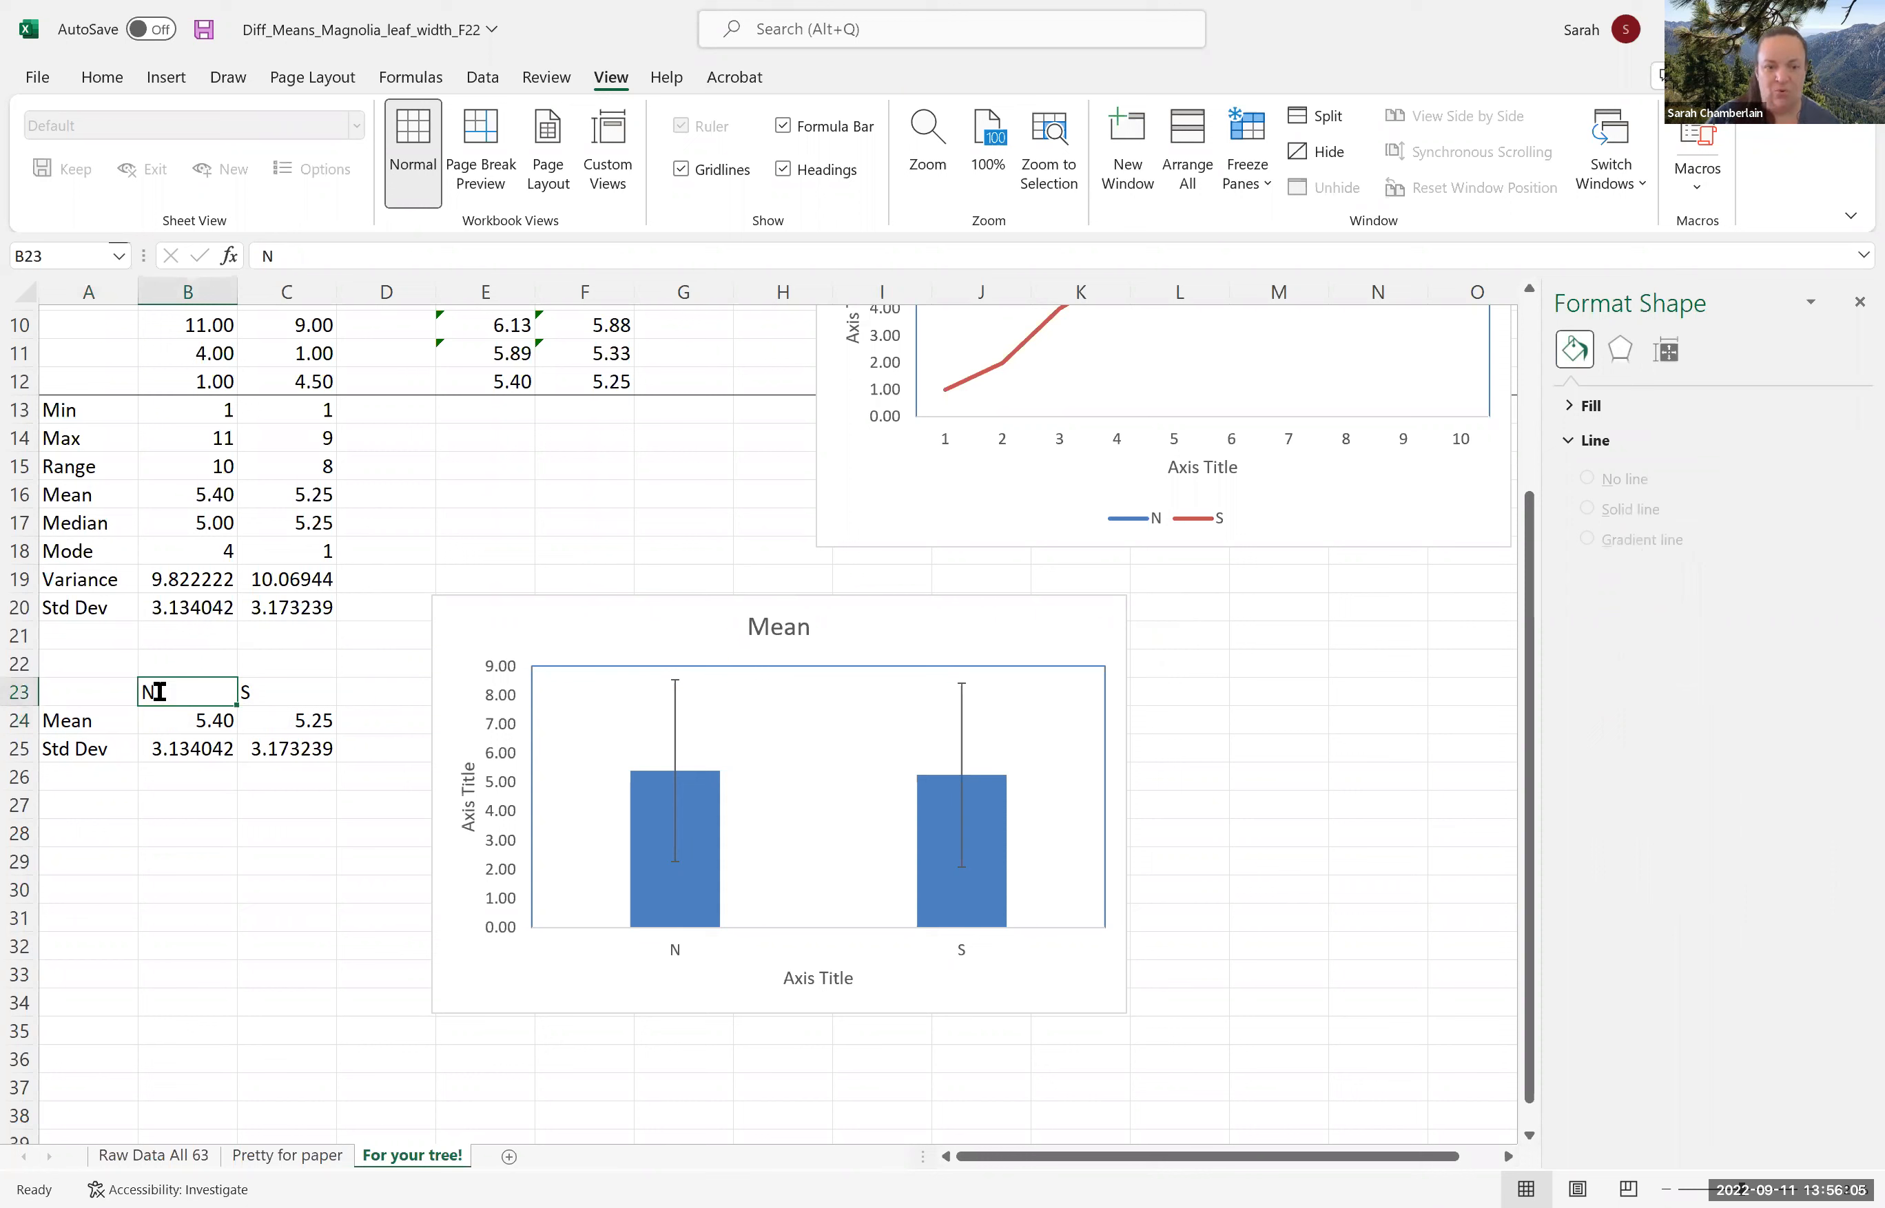
pyautogui.write('North')
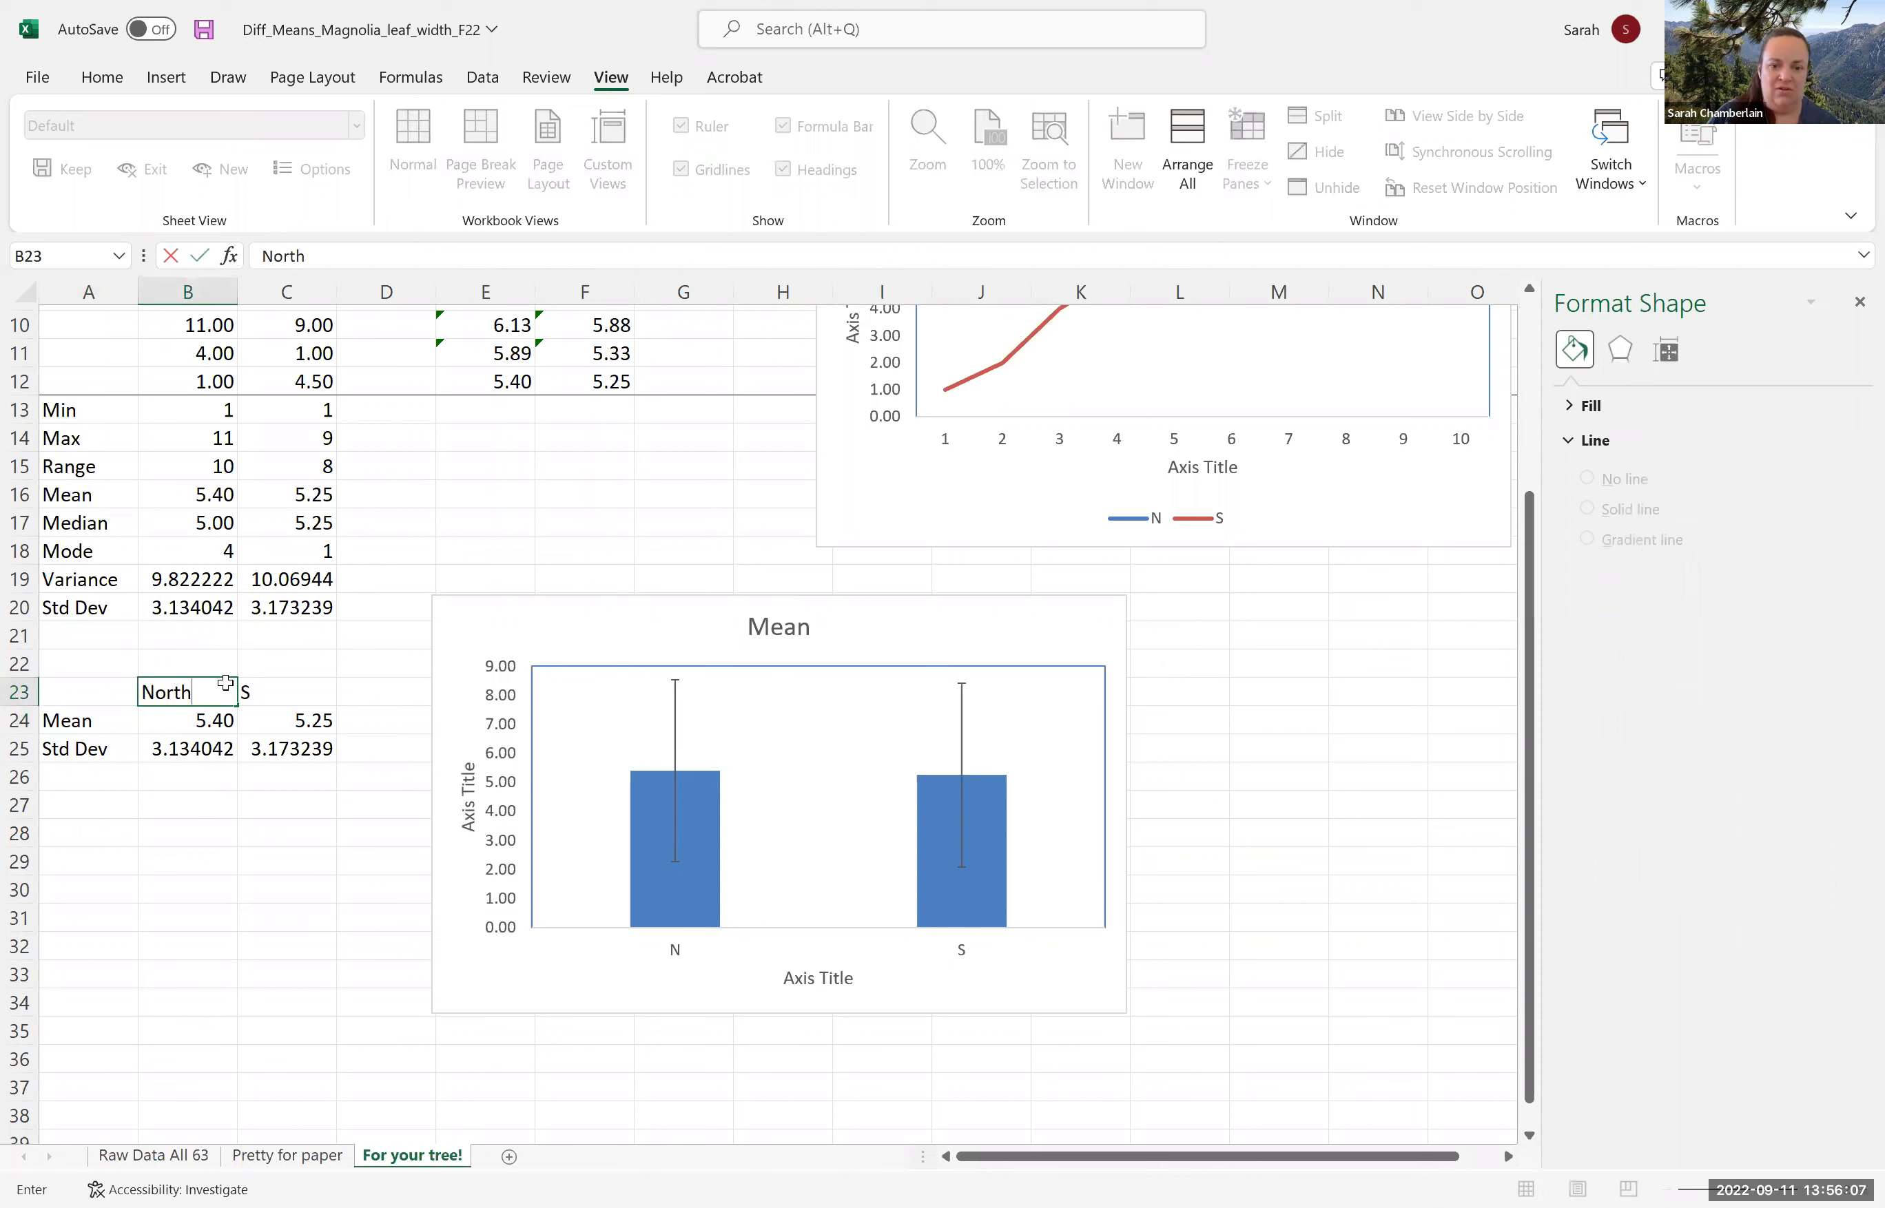
pyautogui.press('Tab')
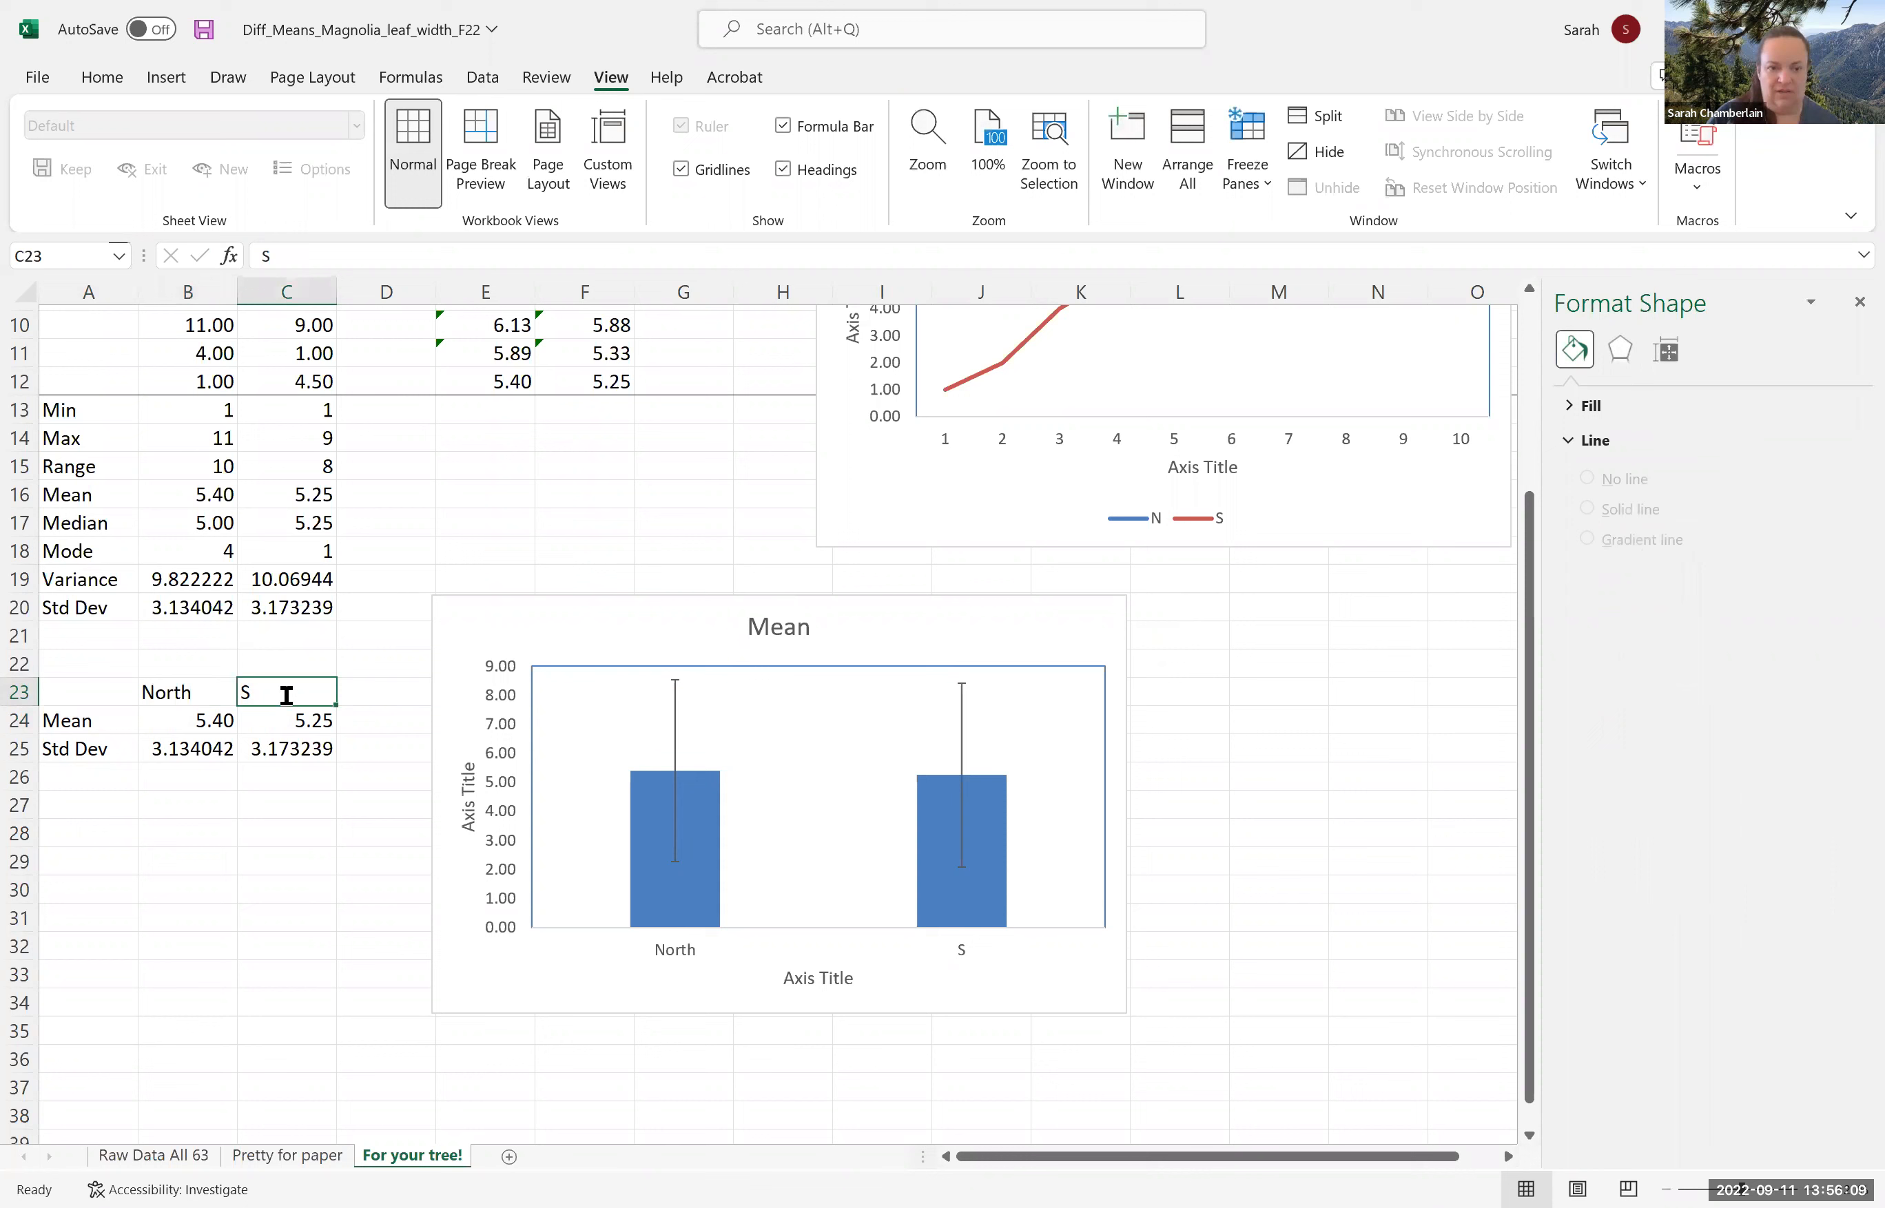
pyautogui.write('South')
pyautogui.click(301, 801)
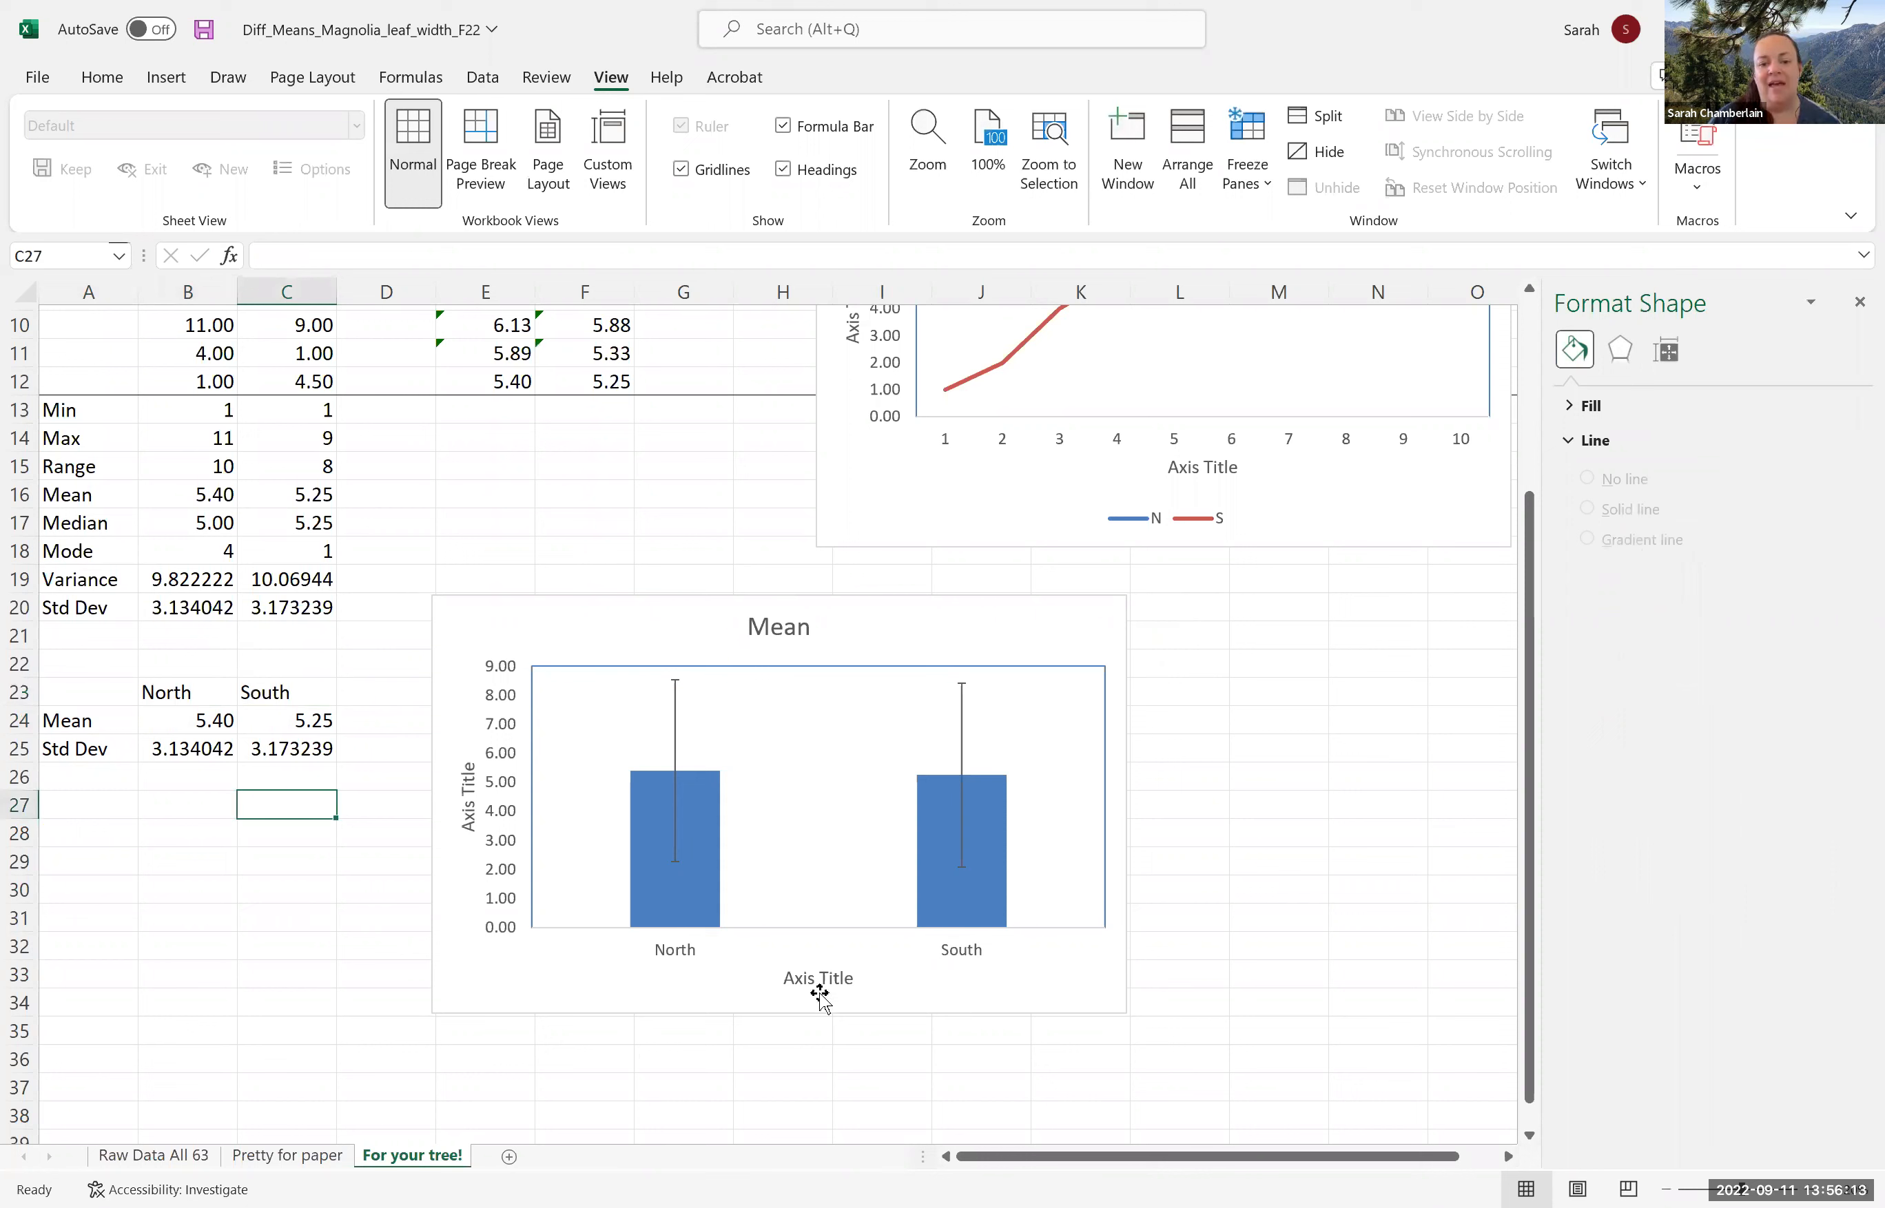
pyautogui.click(469, 795)
pyautogui.click(765, 630)
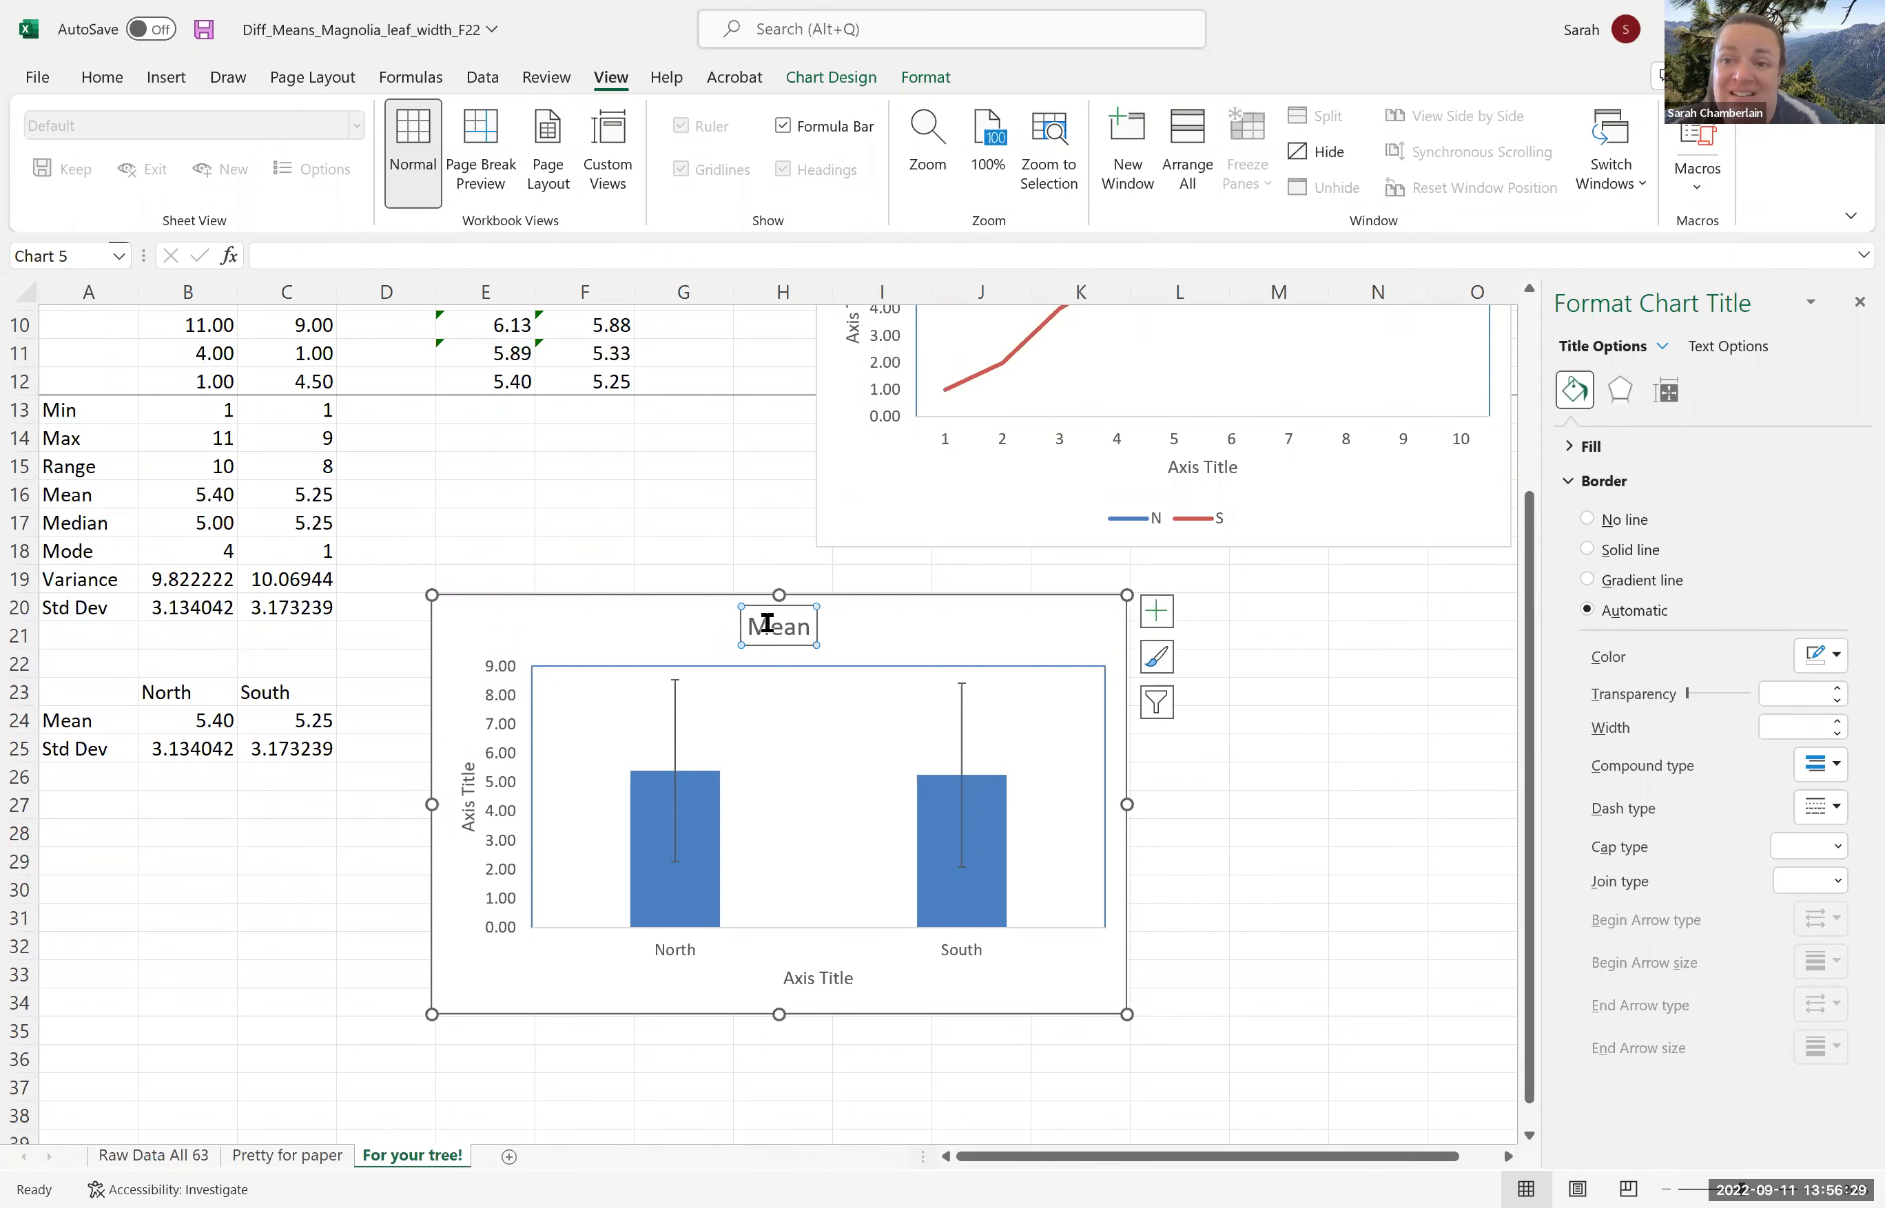
pyautogui.click(1233, 868)
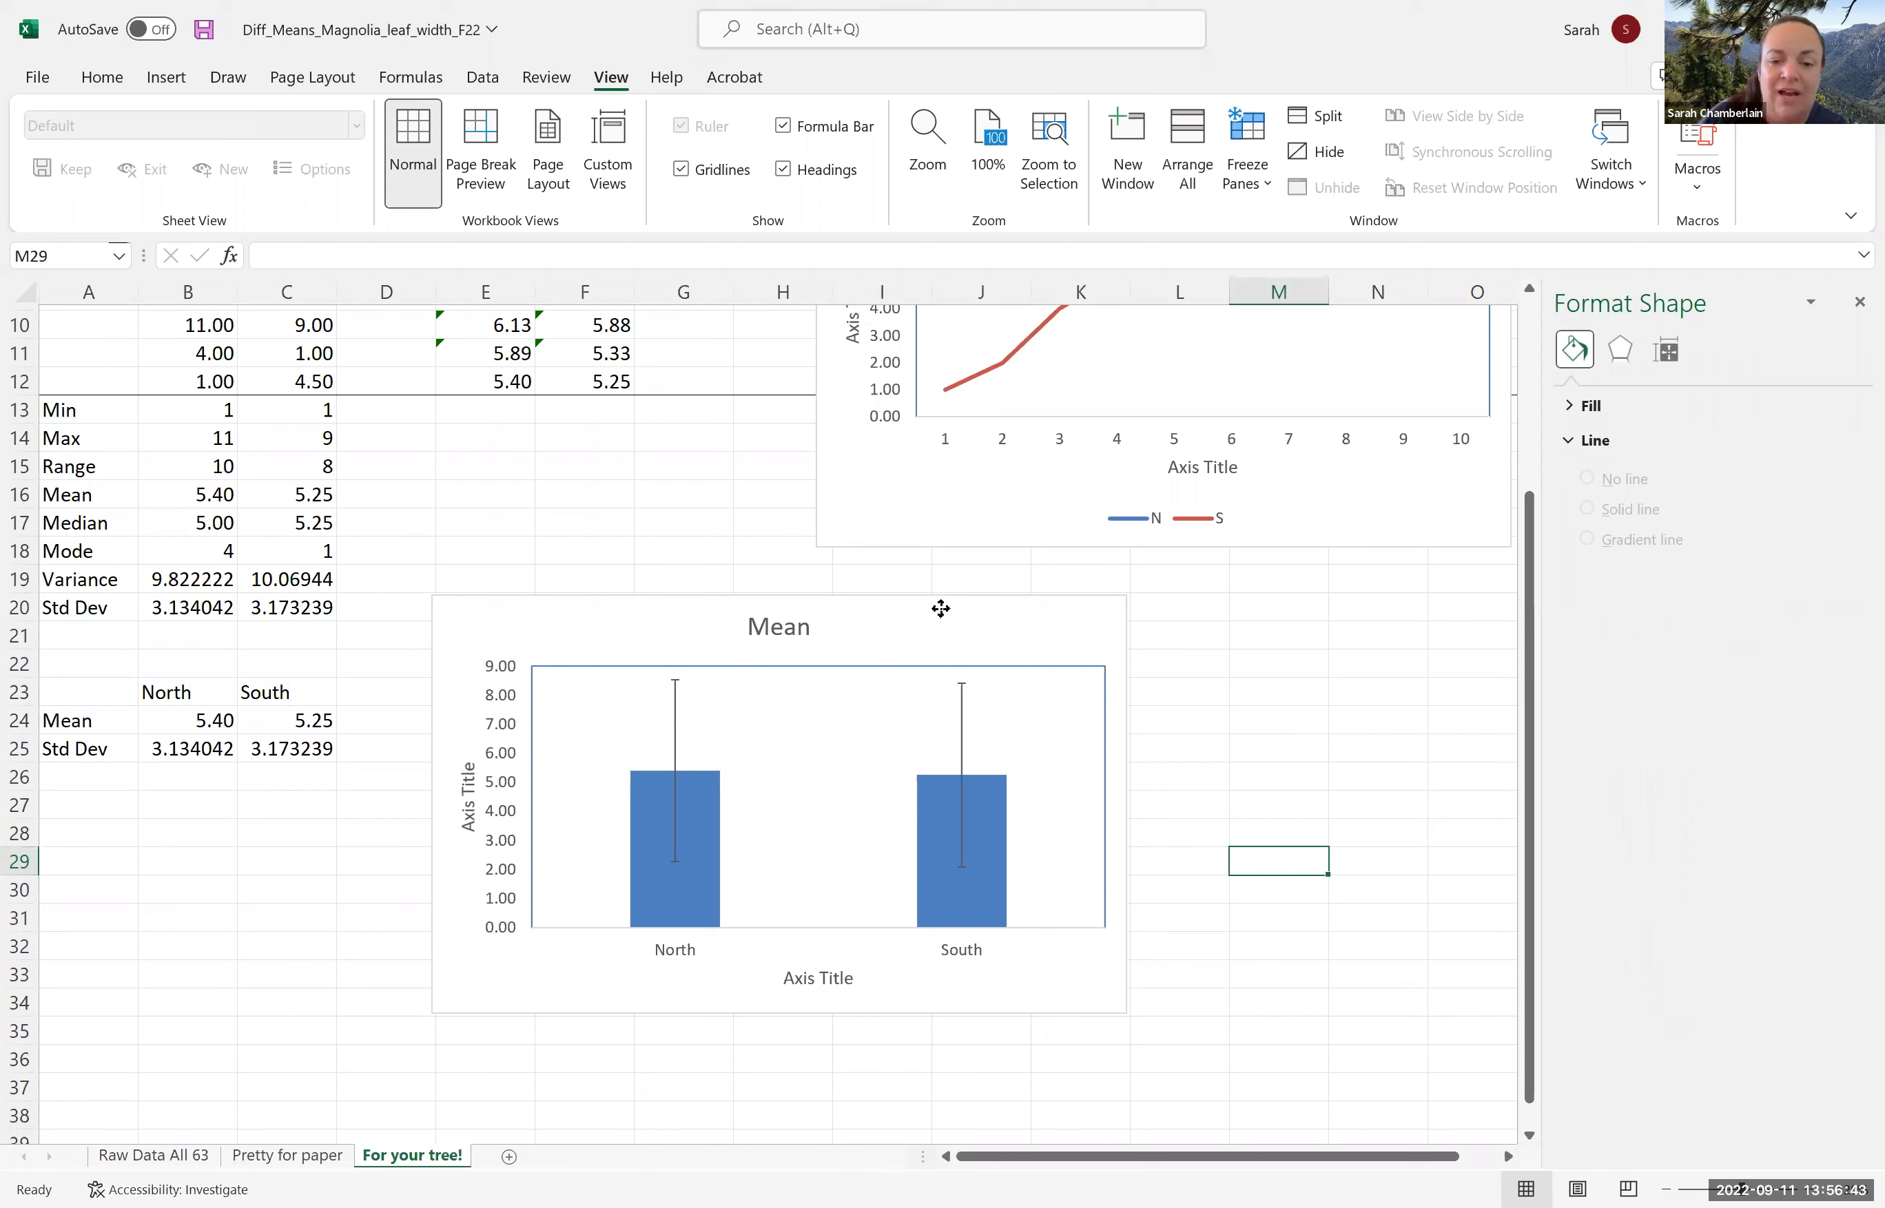
# Copy the Mean column chart and paste it as a picture at cell N25.
pyautogui.rightClick(940, 610)
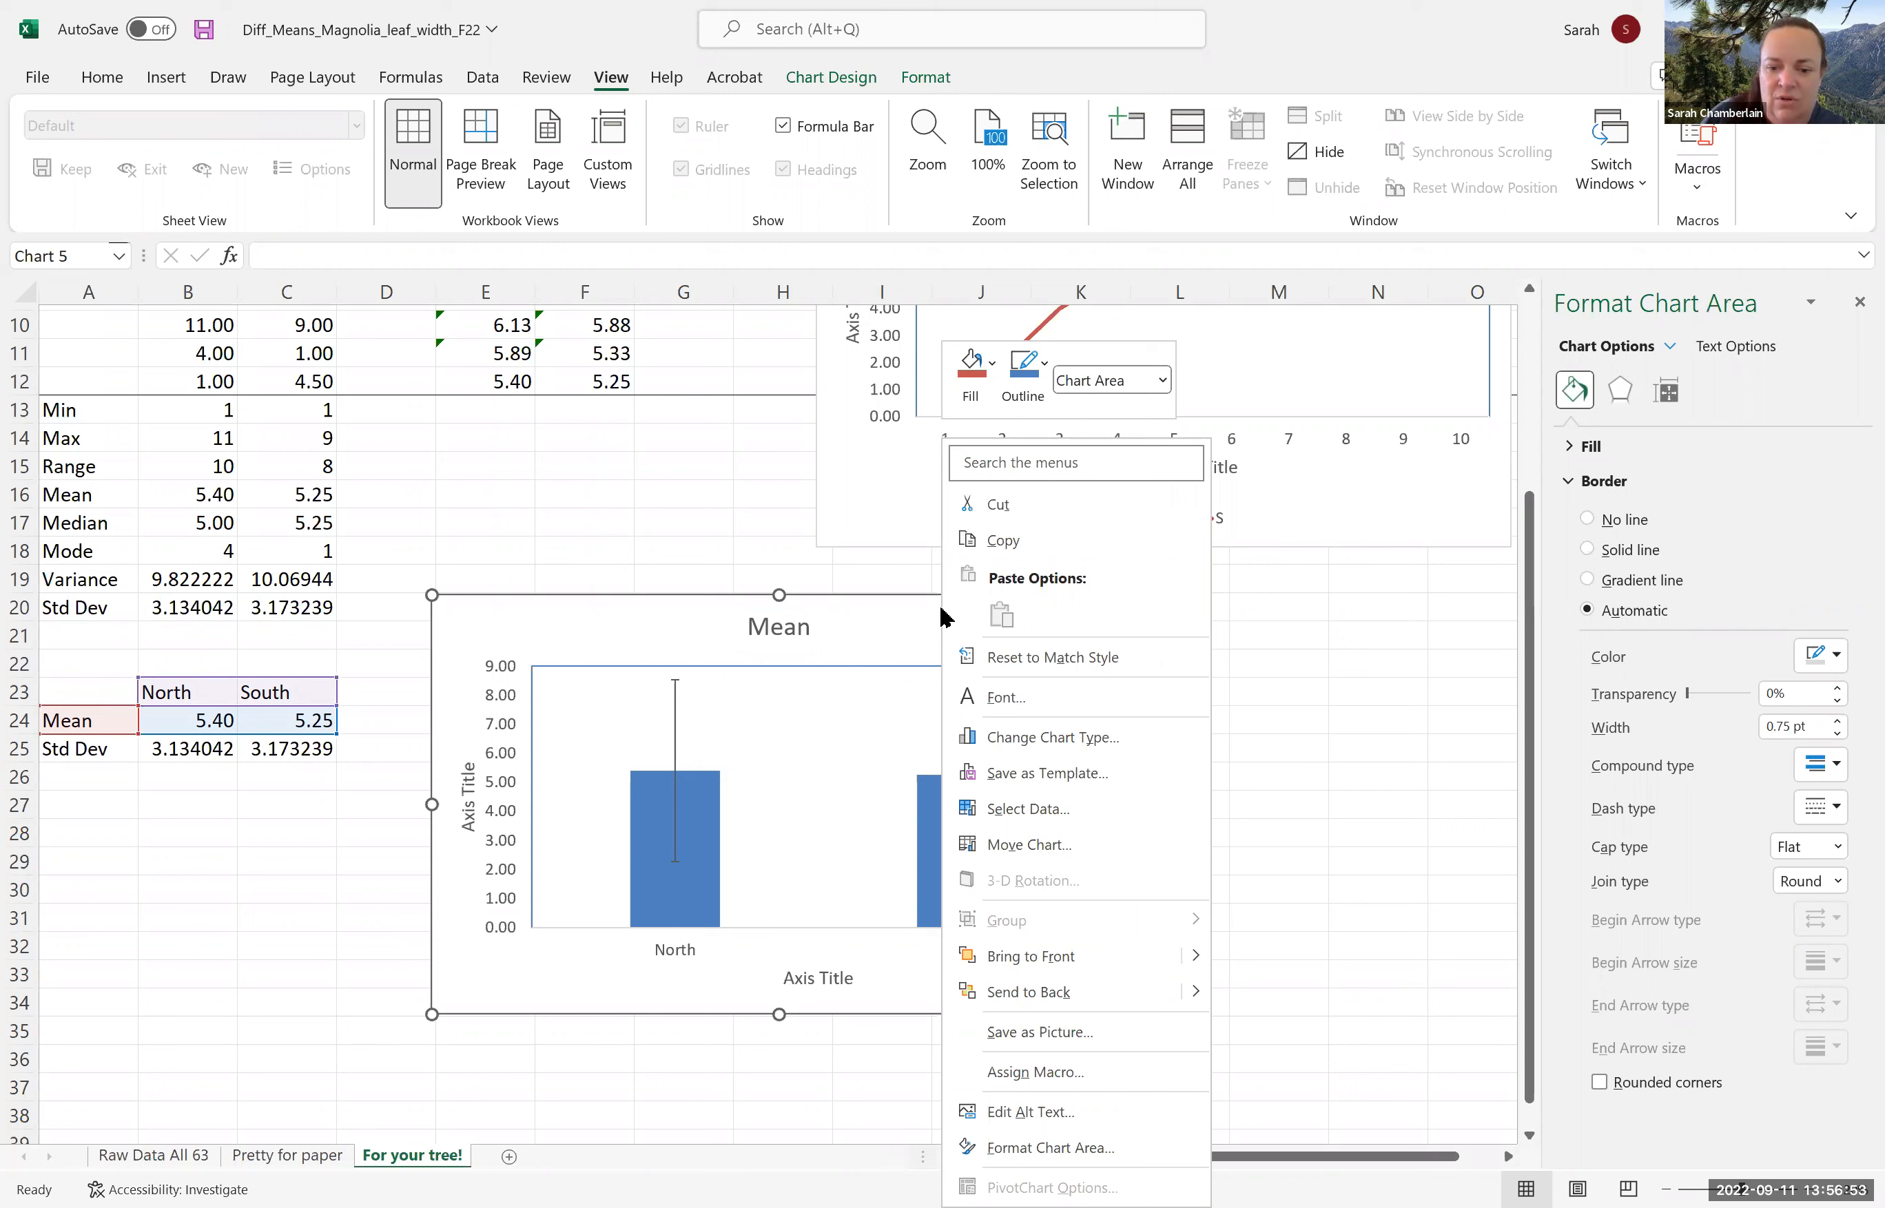
pyautogui.click(1012, 540)
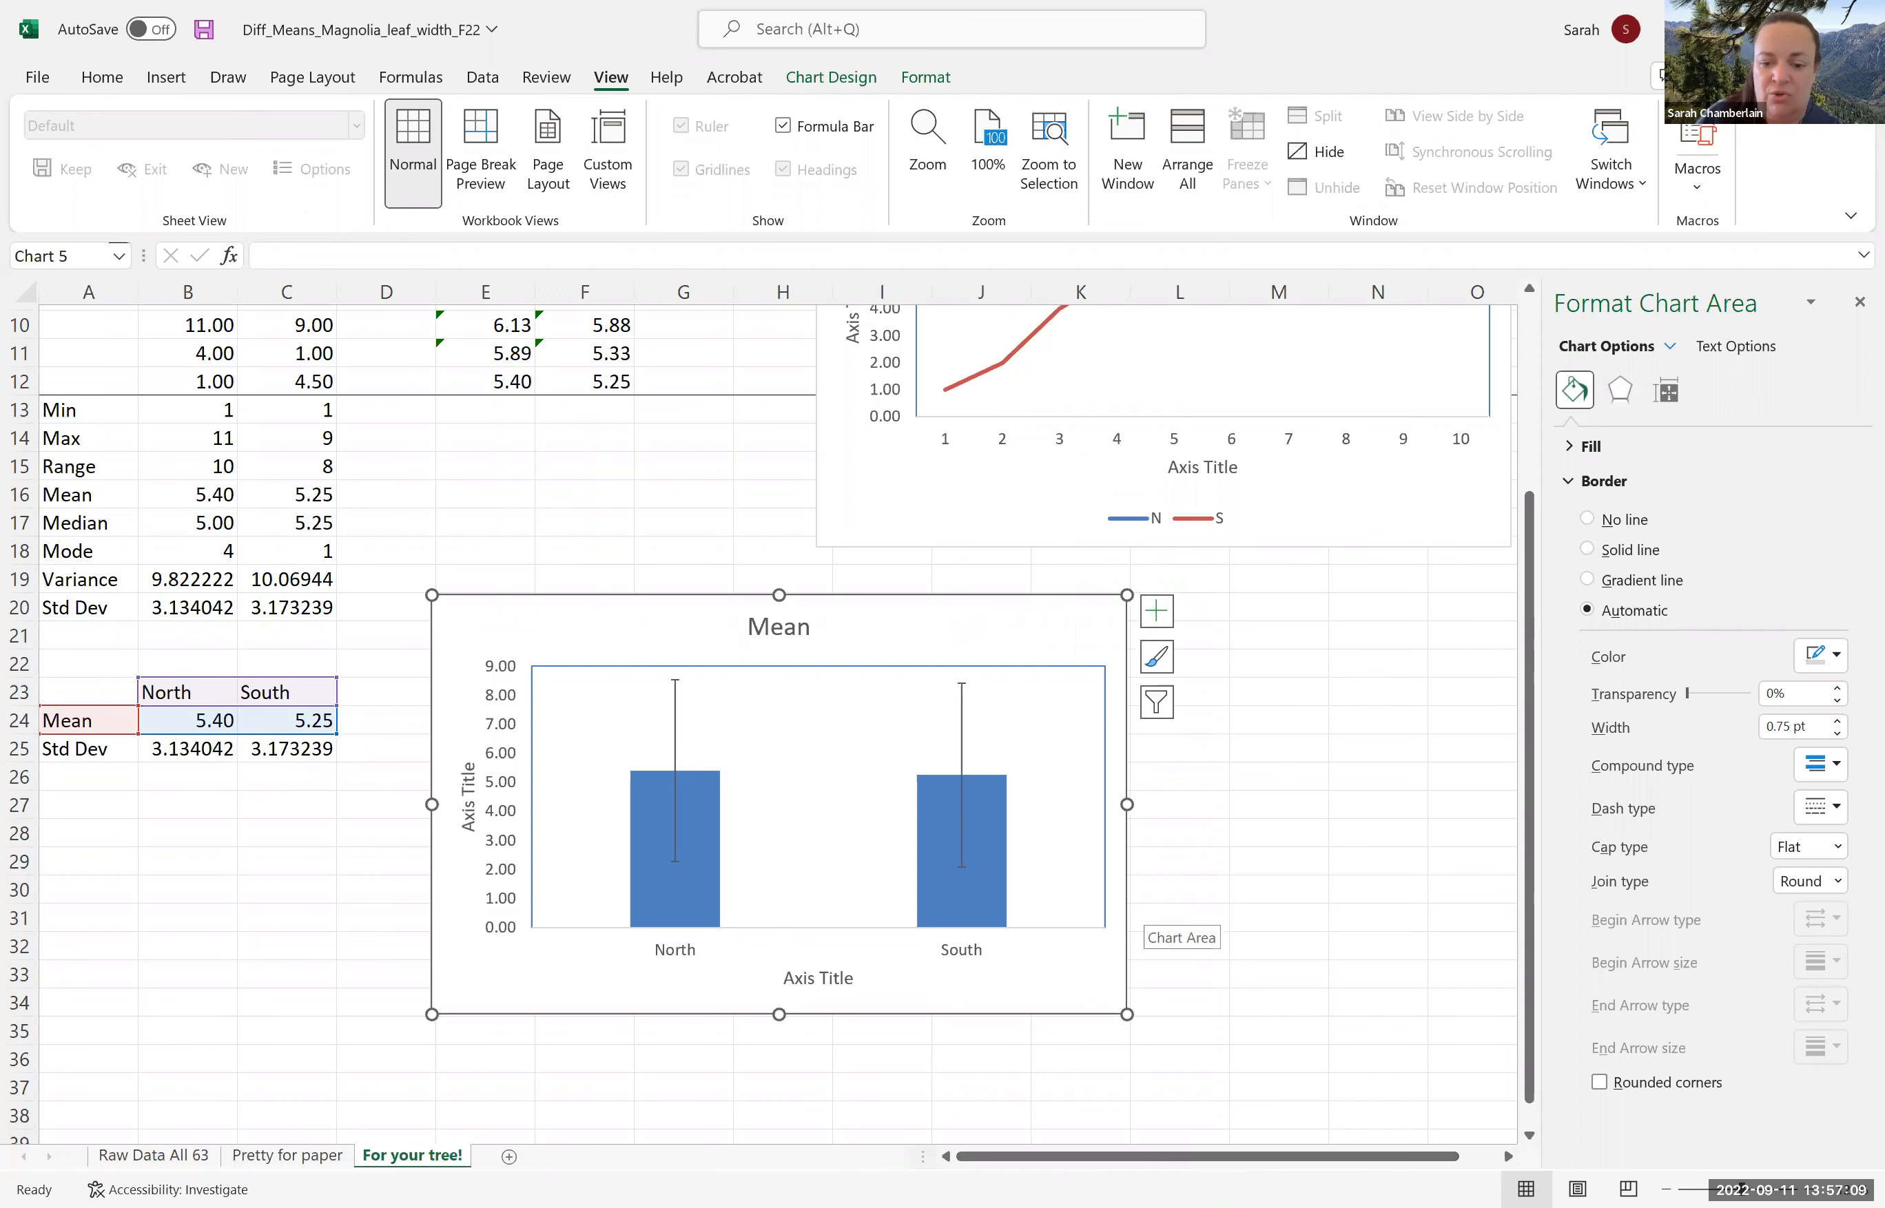
pyautogui.moveTo(1032, 1156); pyautogui.dragTo(1251, 741)
pyautogui.rightClick(1251, 742)
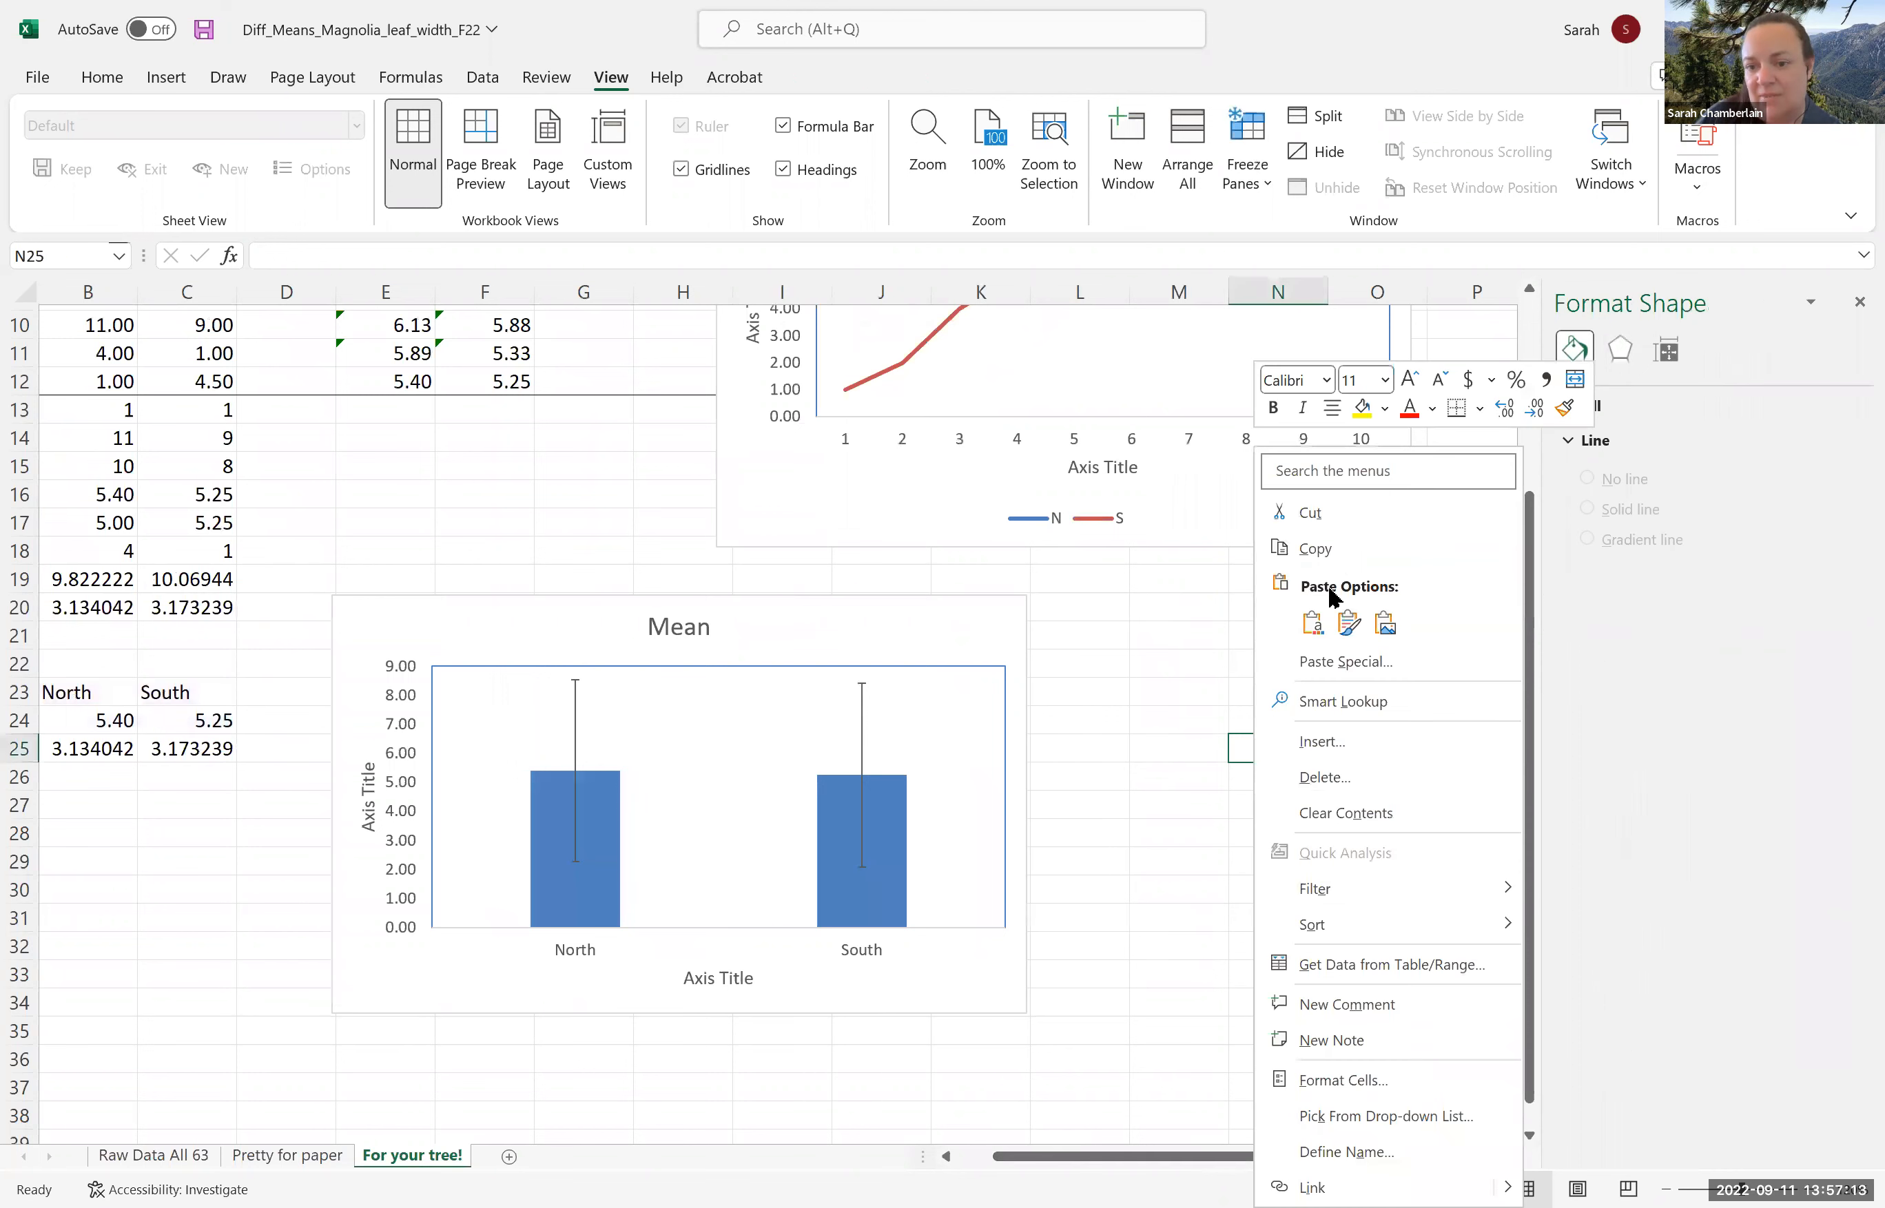
pyautogui.click(1312, 625)
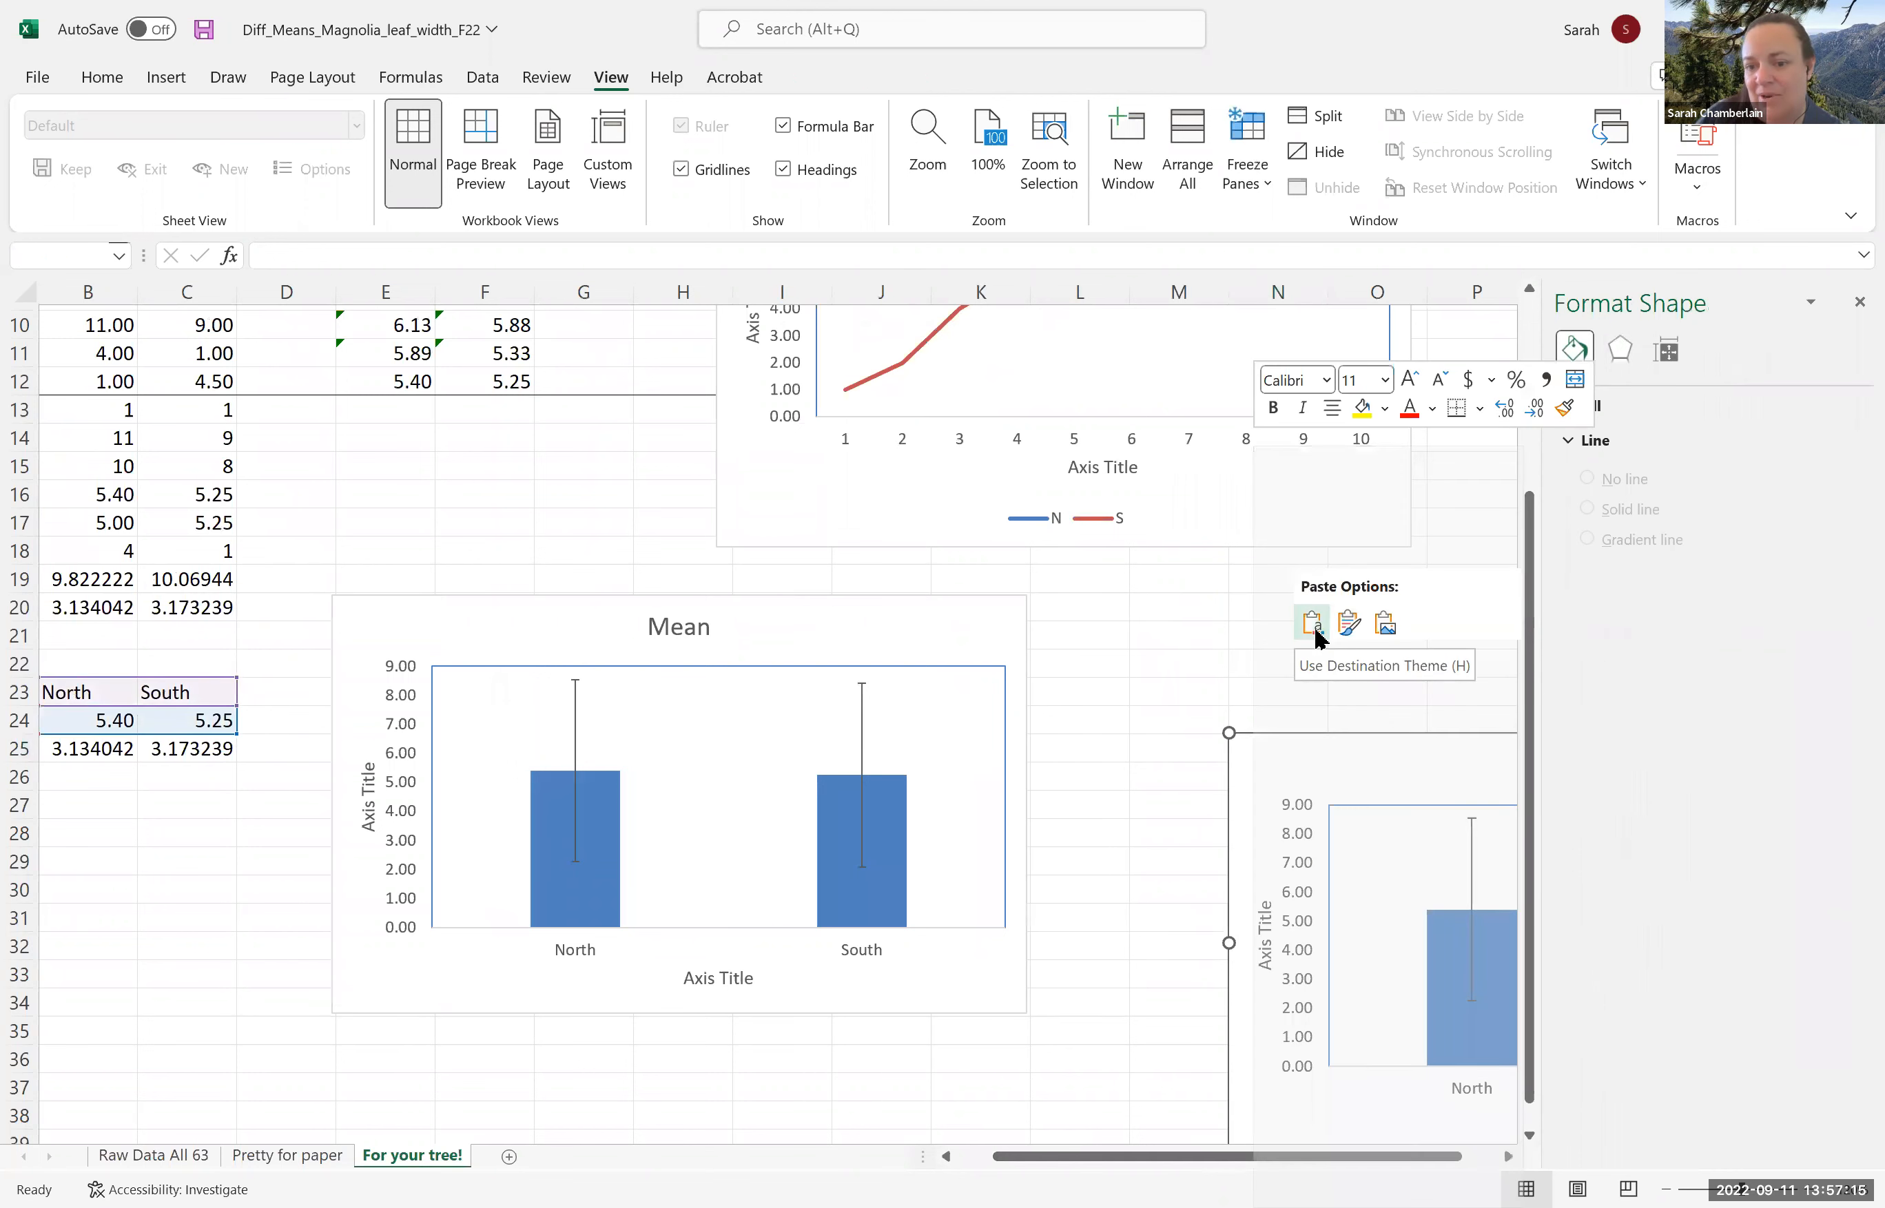
pyautogui.click(1382, 626)
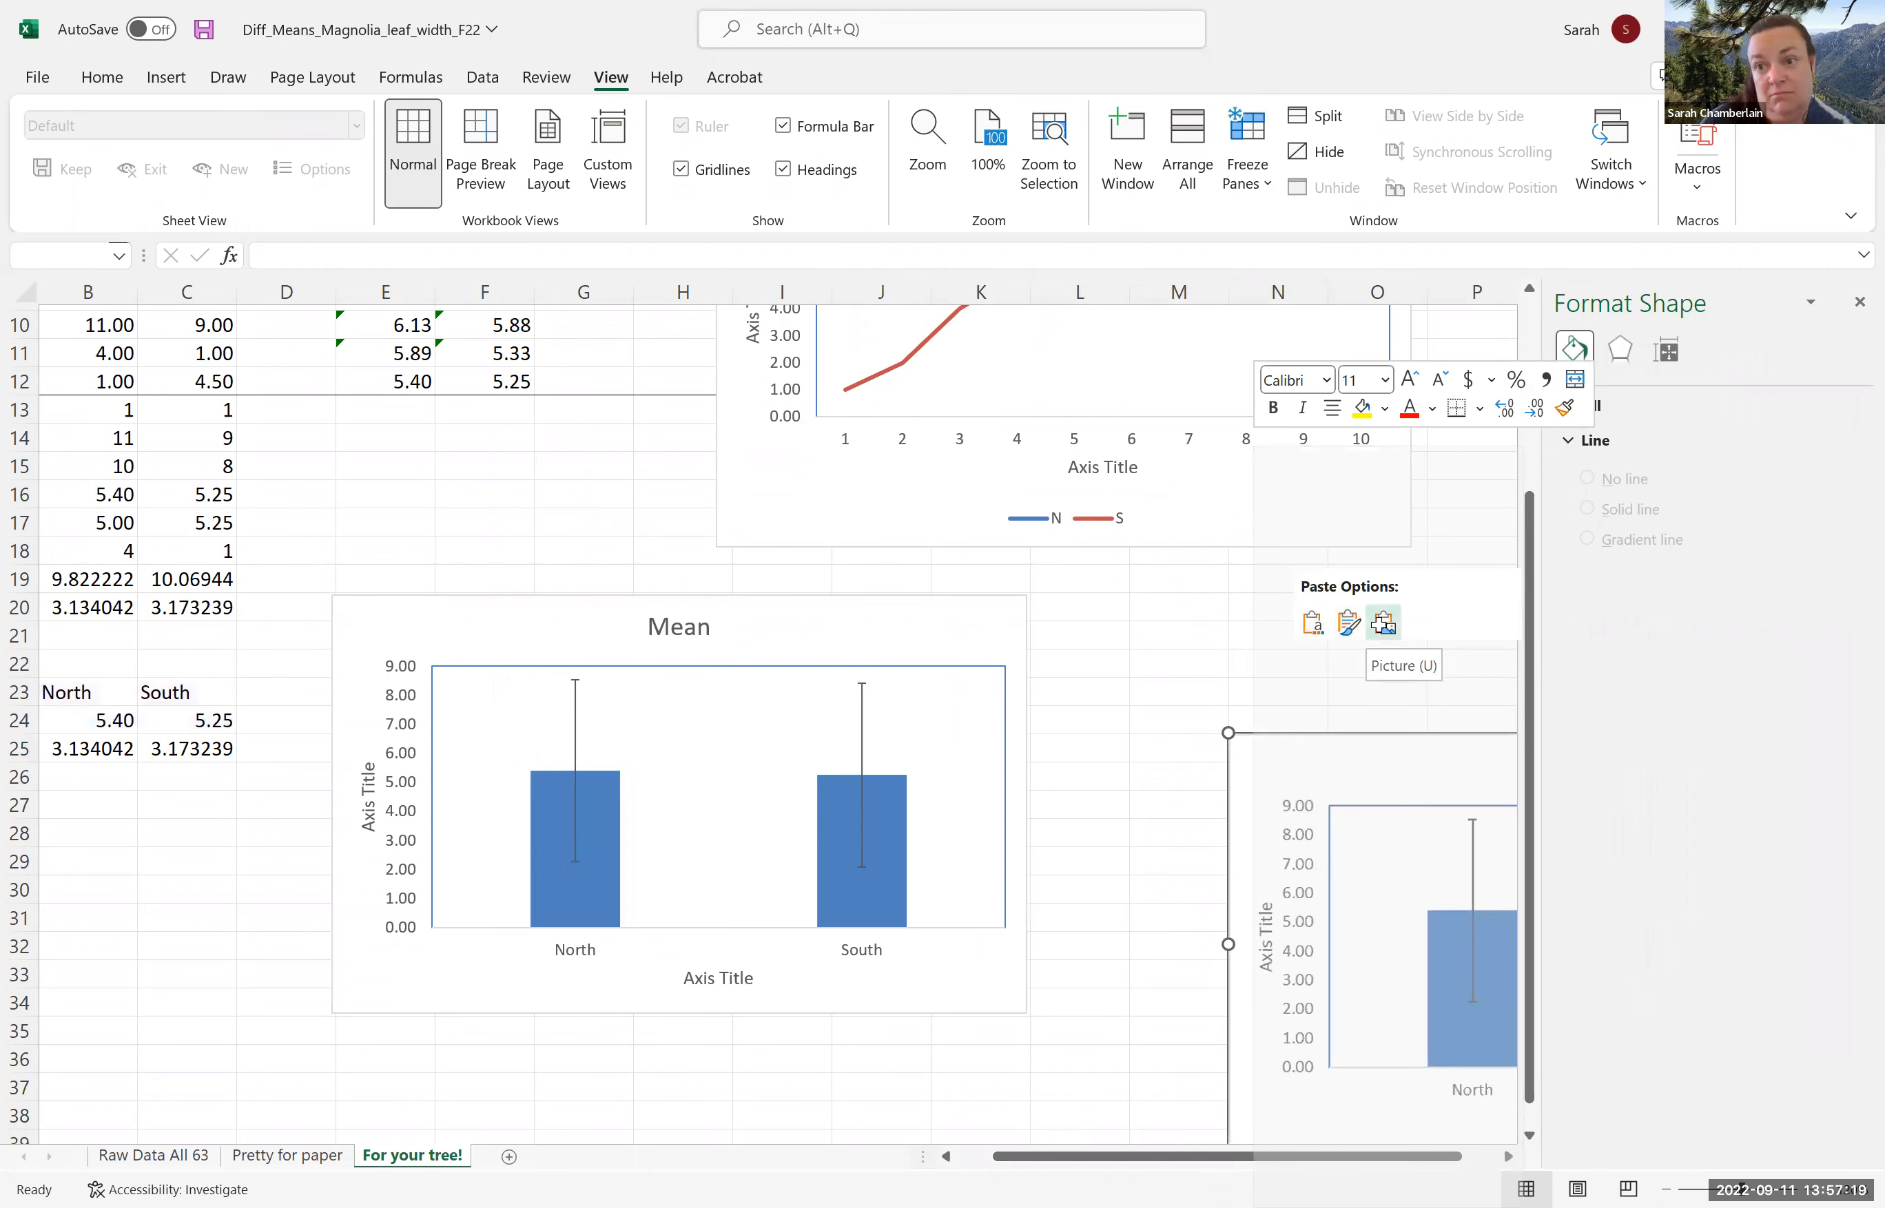
# Shrink the pasted chart picture proportionally so it spans about columns N to S and rows 25 to 36.
pyautogui.moveTo(1359, 1161); pyautogui.dragTo(1317, 1165)
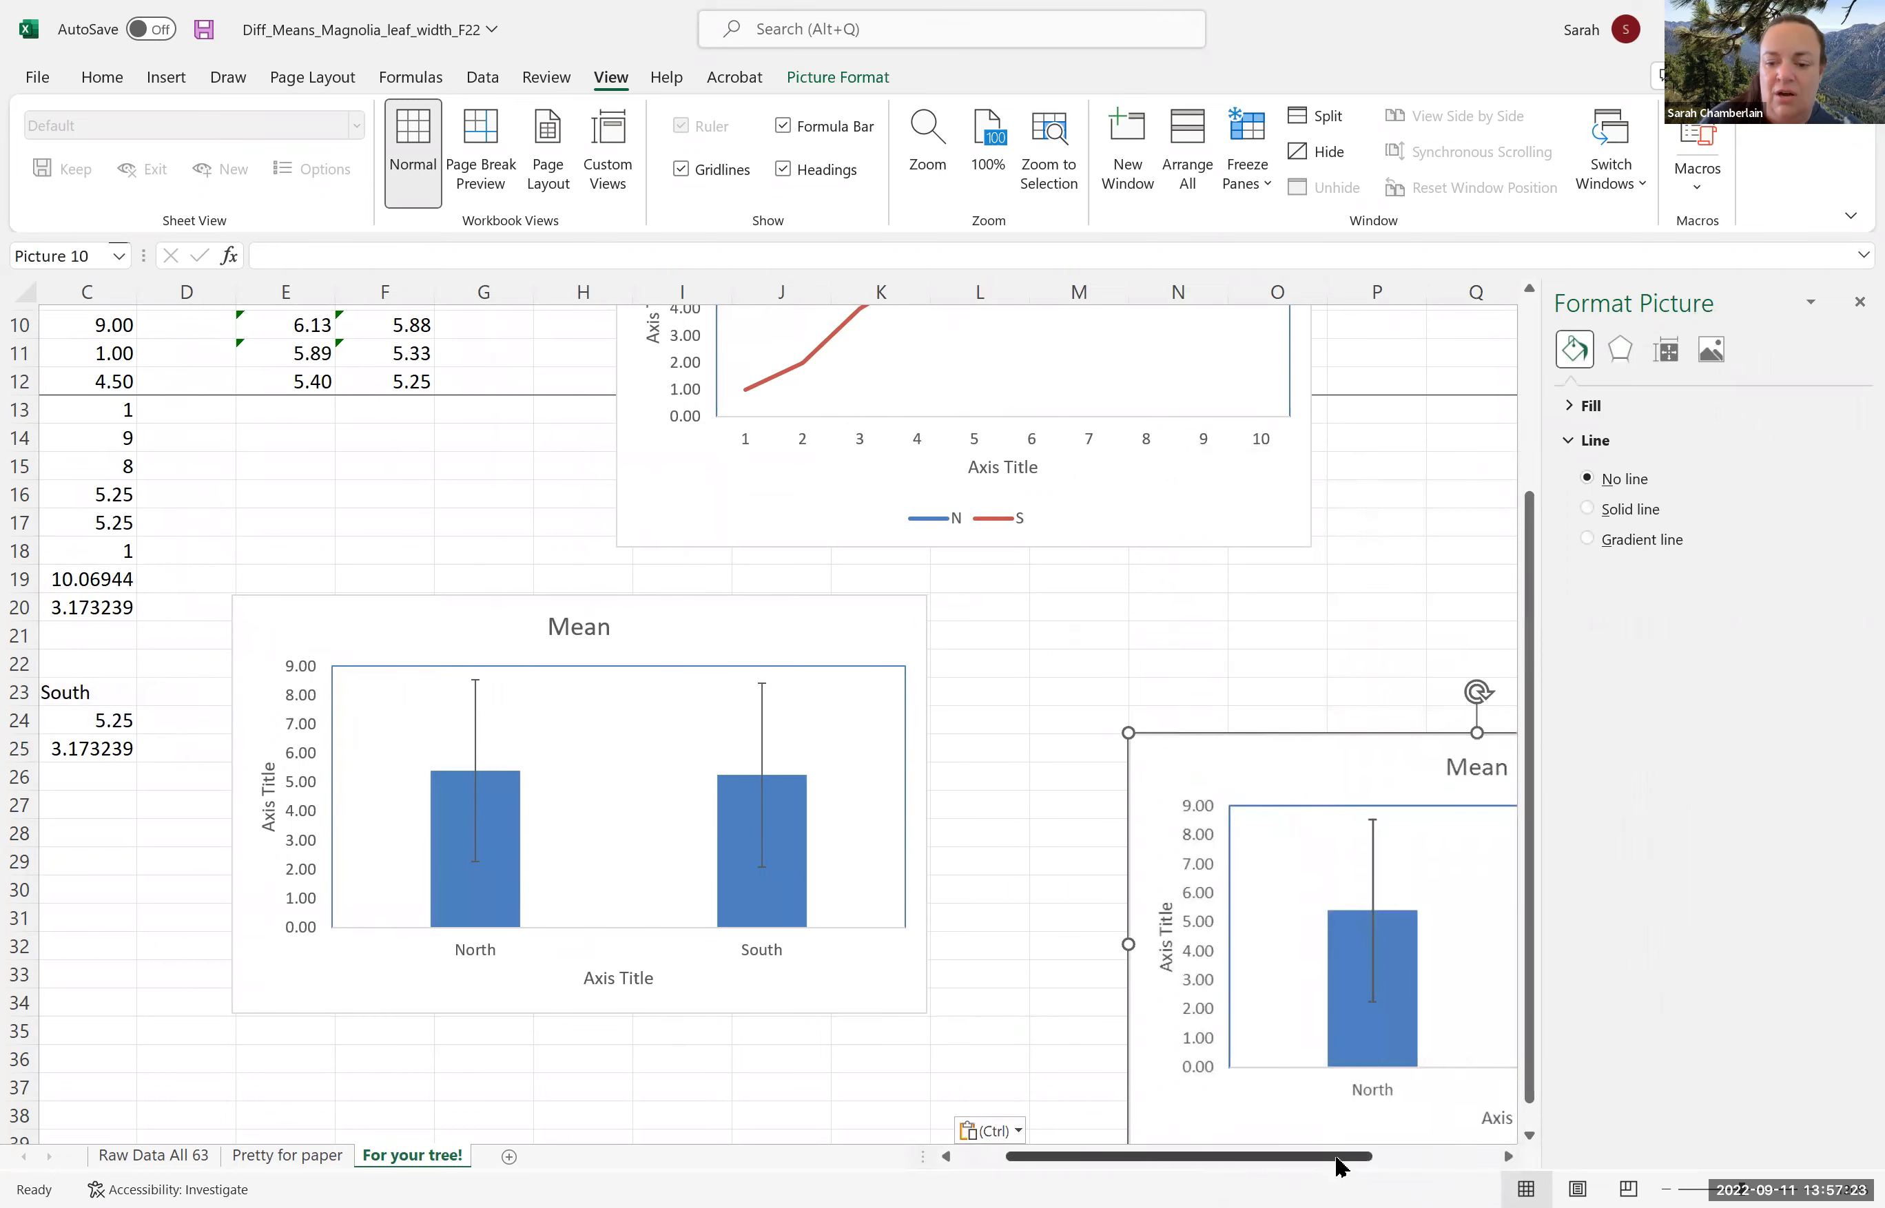
pyautogui.hscroll(5, 1340, 1033)
pyautogui.scroll(-3, 1318, 994)
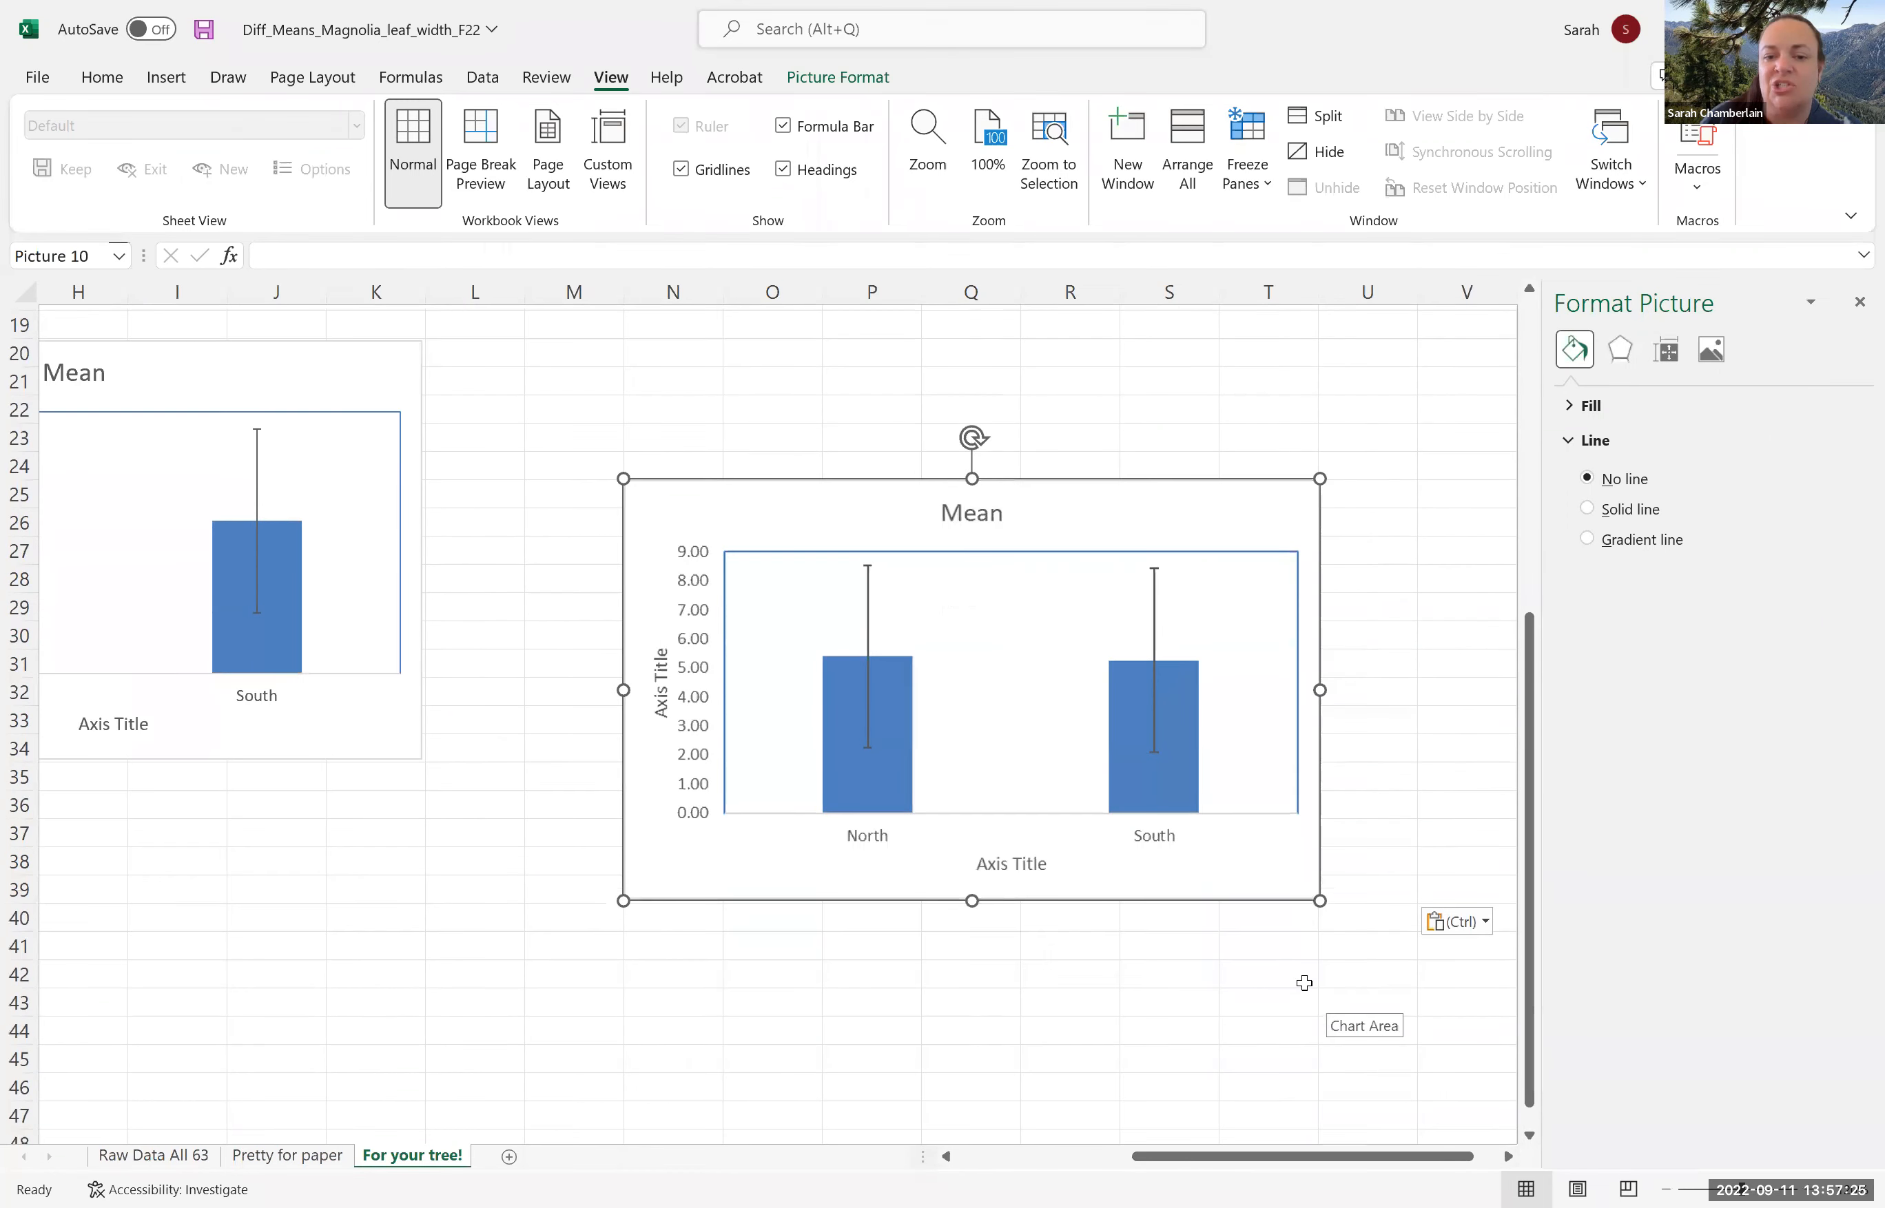
pyautogui.scroll(1, 1304, 984)
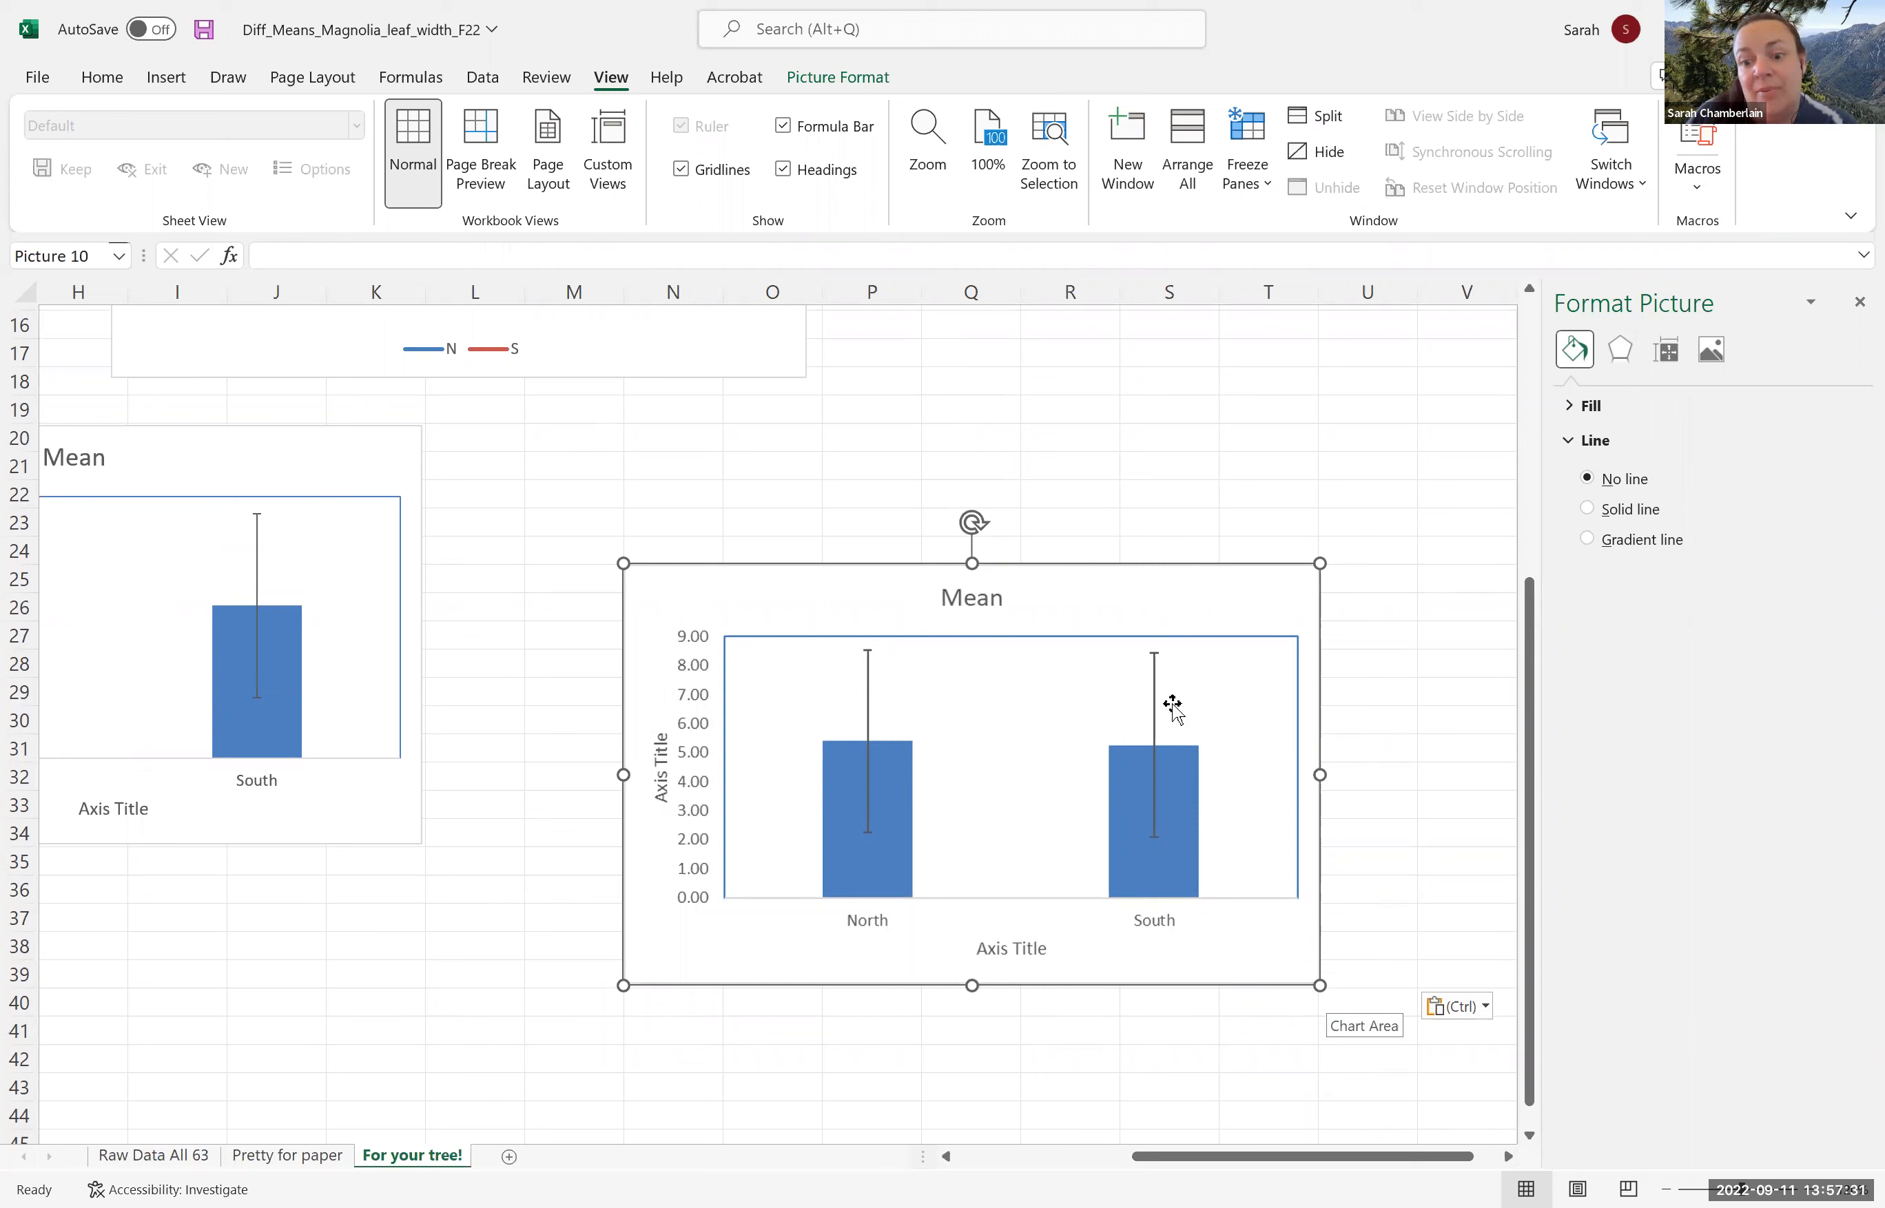
pyautogui.moveTo(1132, 820); pyautogui.dragTo(1170, 896)
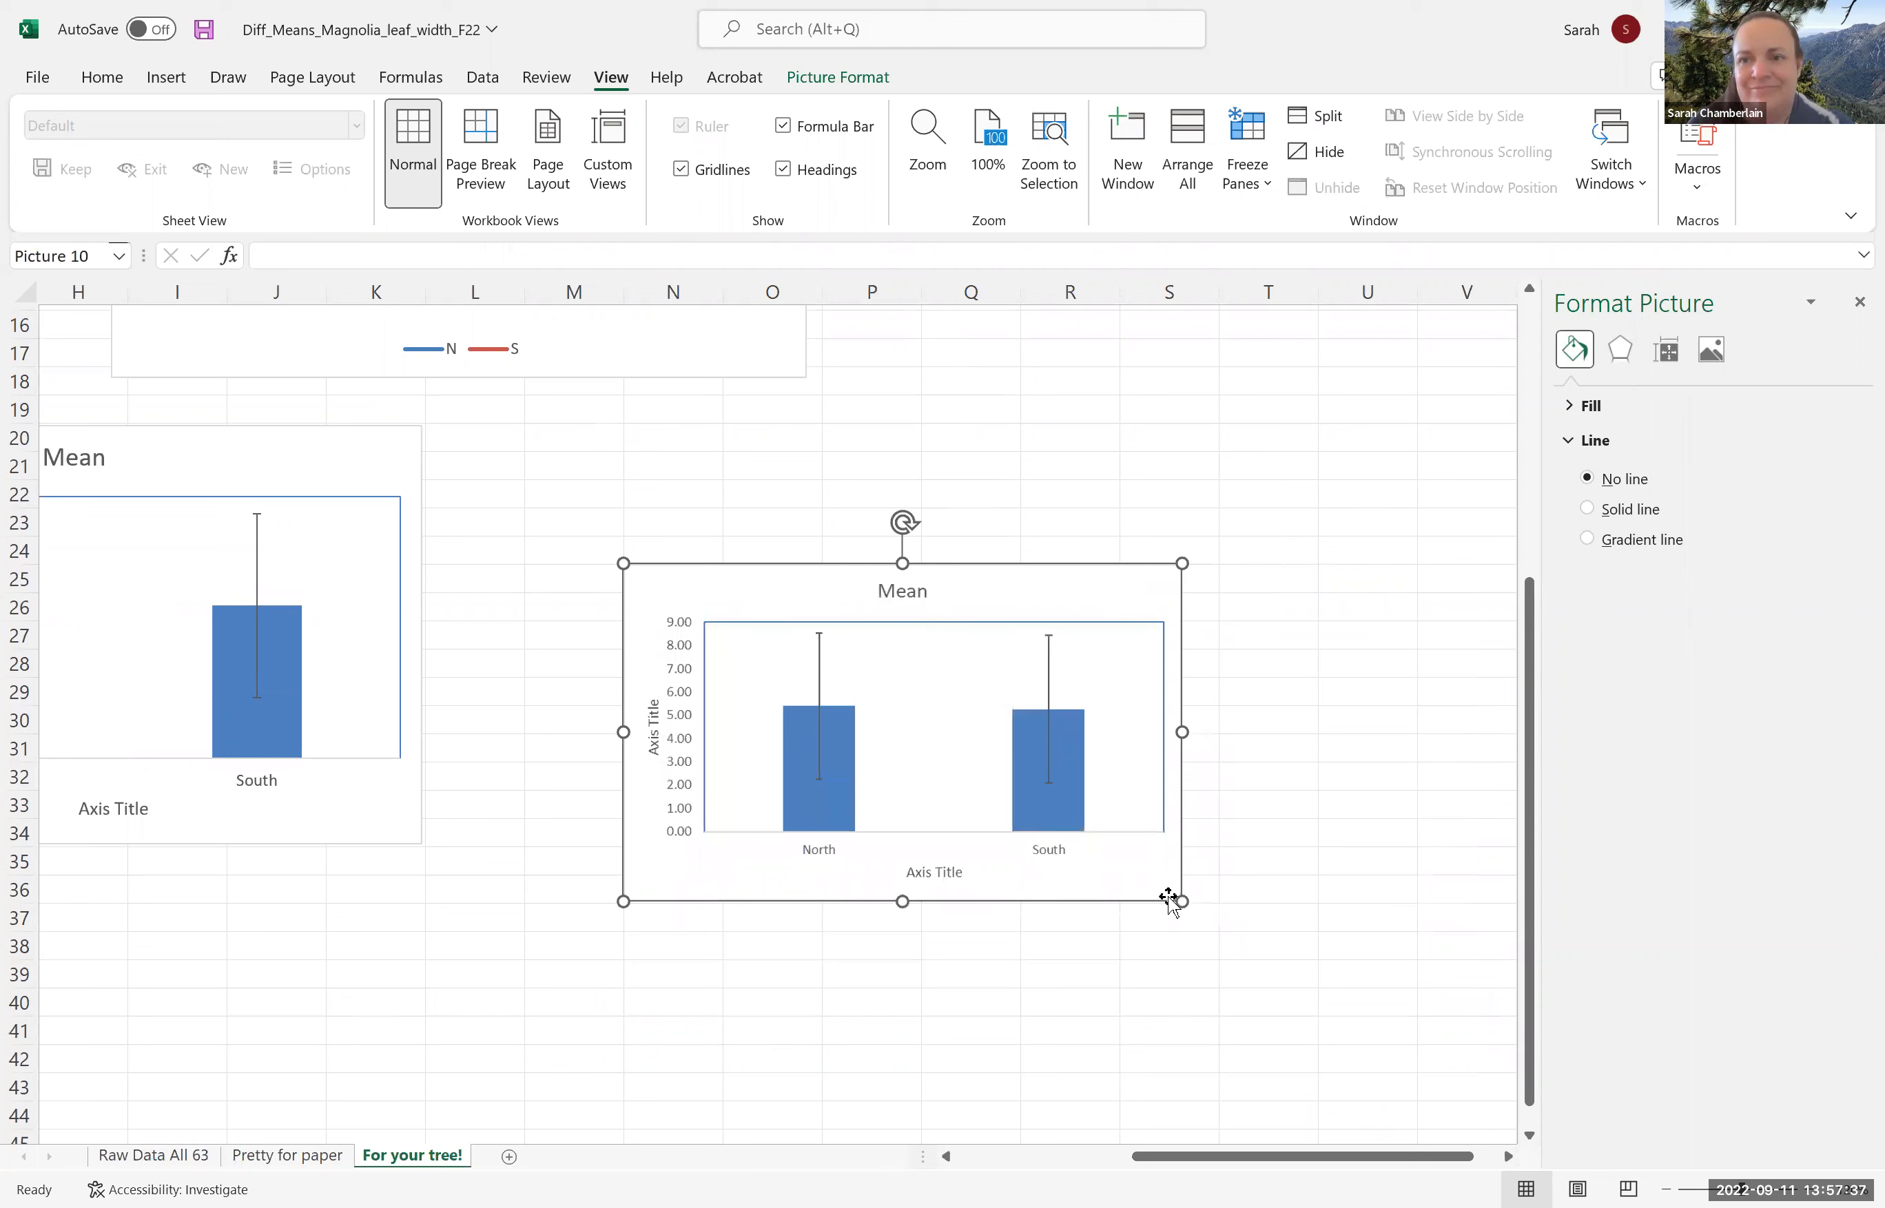